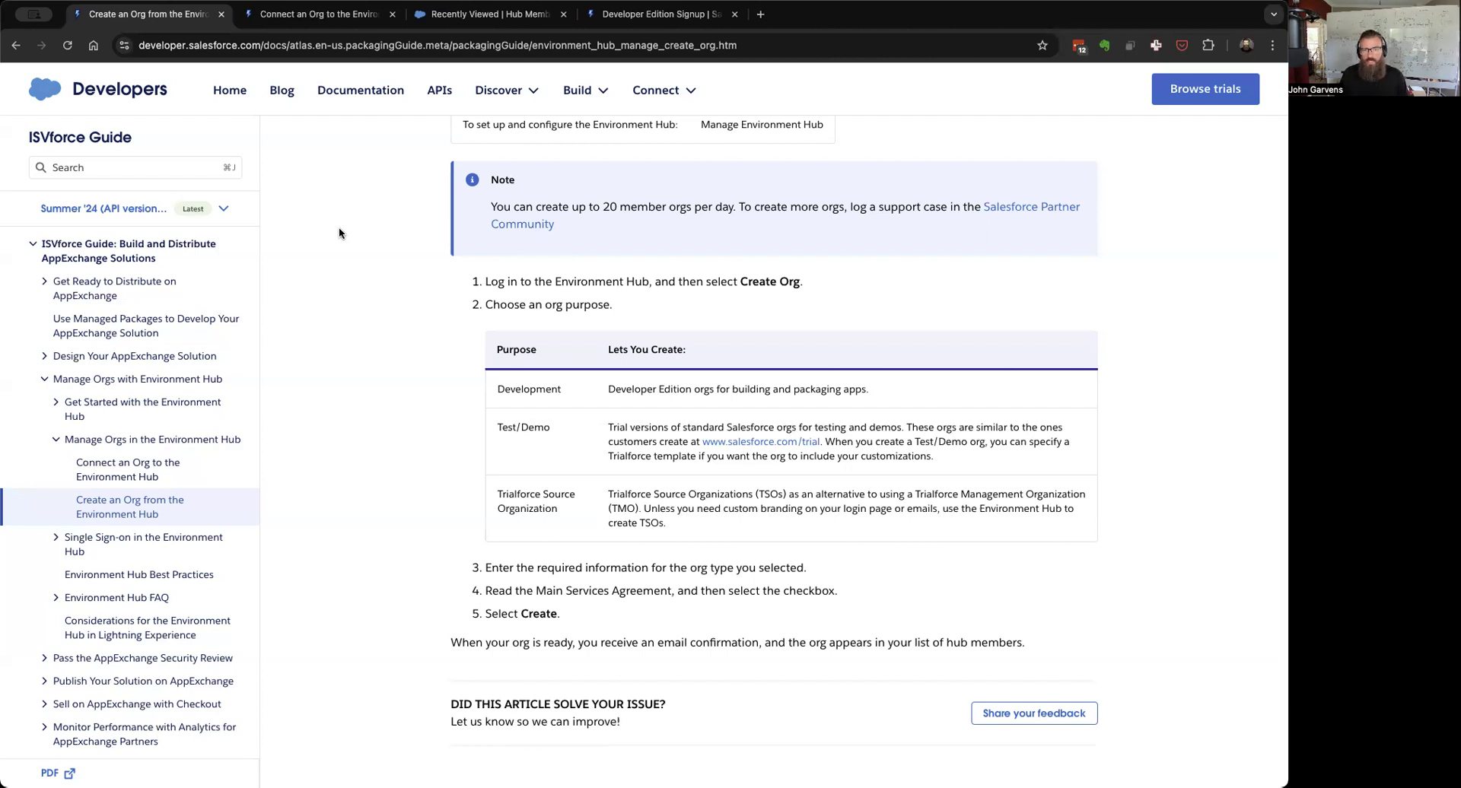
Step: Switch to the Developer Edition signup tab and review the form filled in for Environment Hub, Inc
click(639, 15)
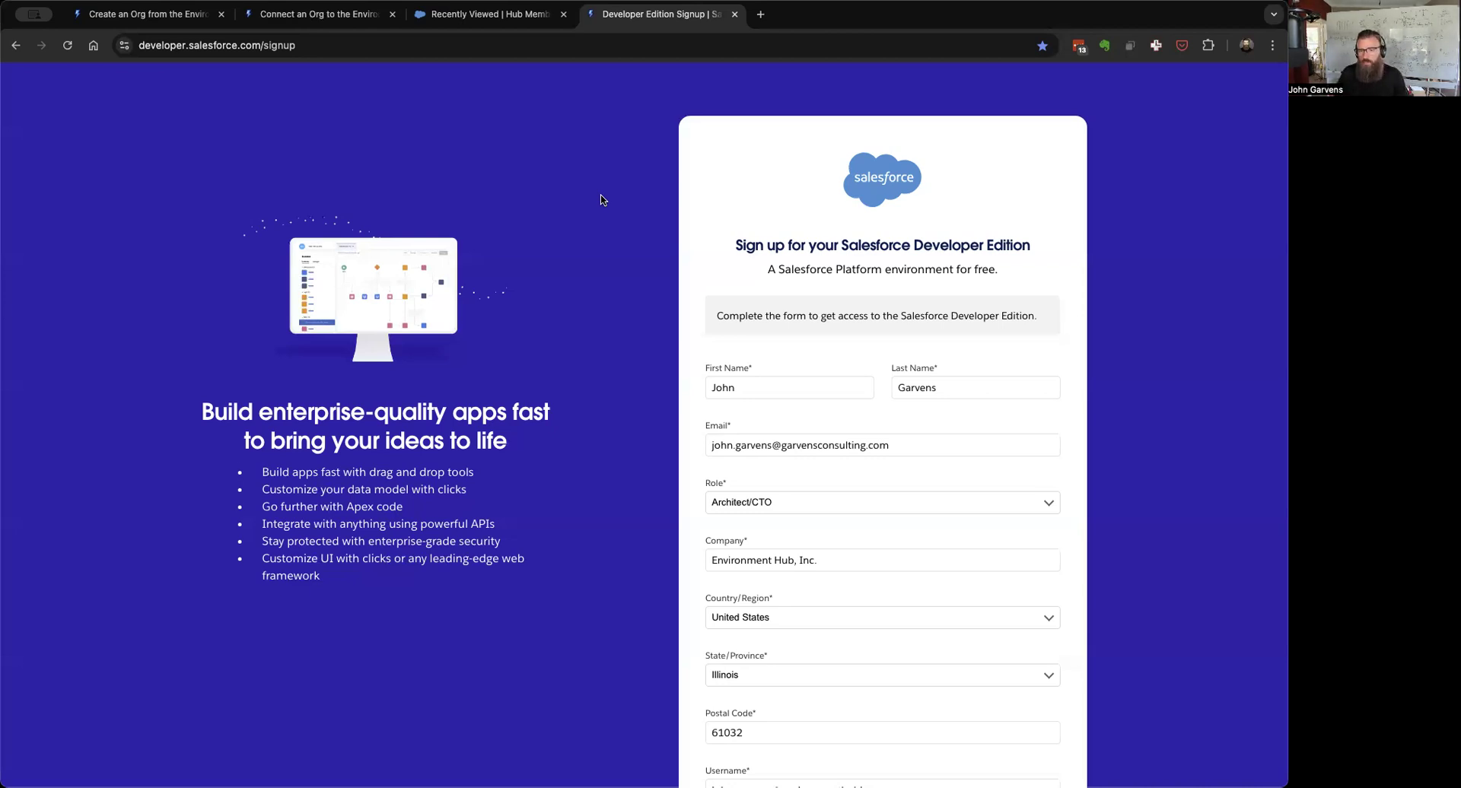
scroll(602, 199, down, 1)
scroll(602, 199, down, 2)
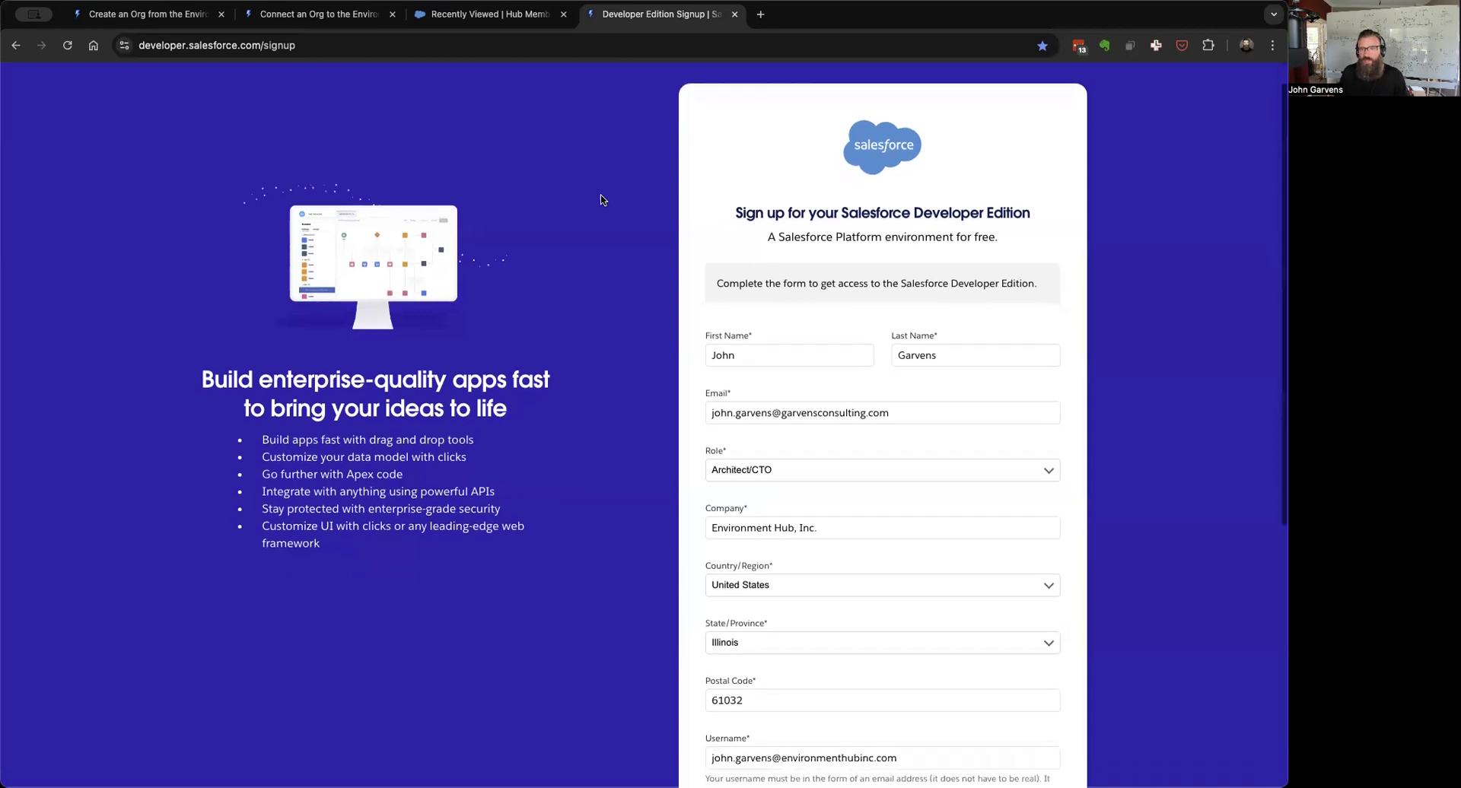
scroll(602, 200, up, 3)
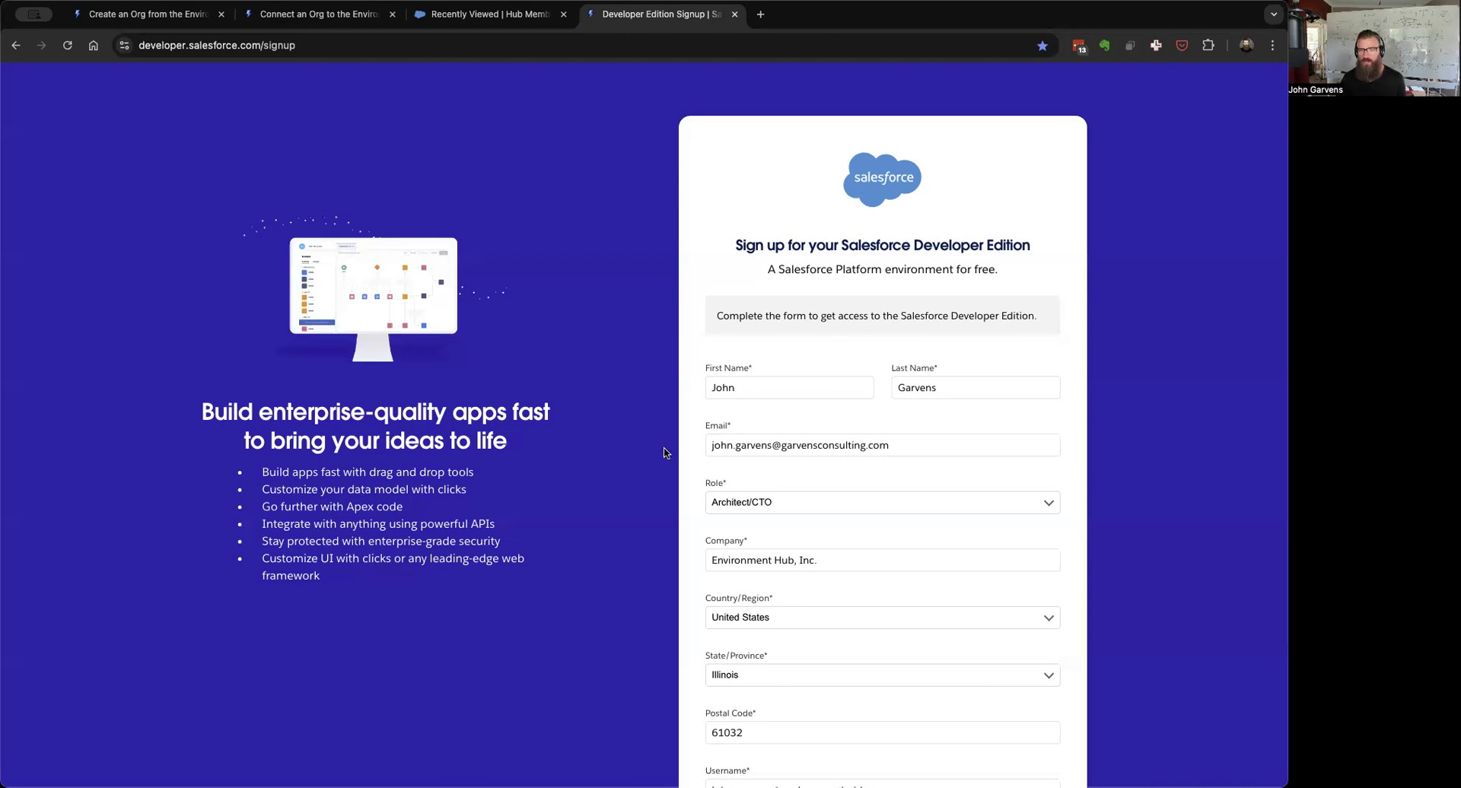
Step: Submit the Developer Edition registration with Sign me Up, then return to the create-org article
scroll(663, 452, down, 3)
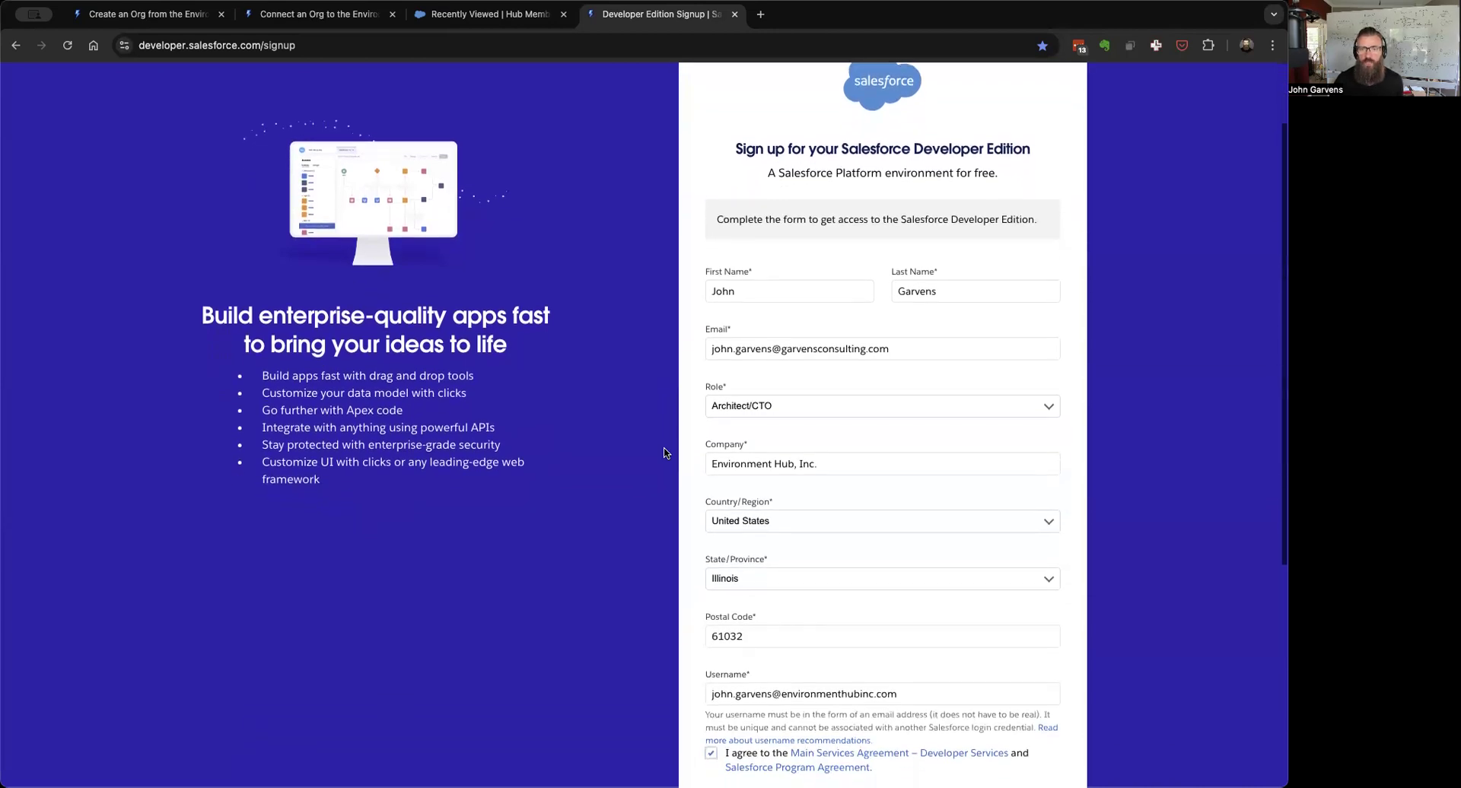
scroll(663, 453, down, 2)
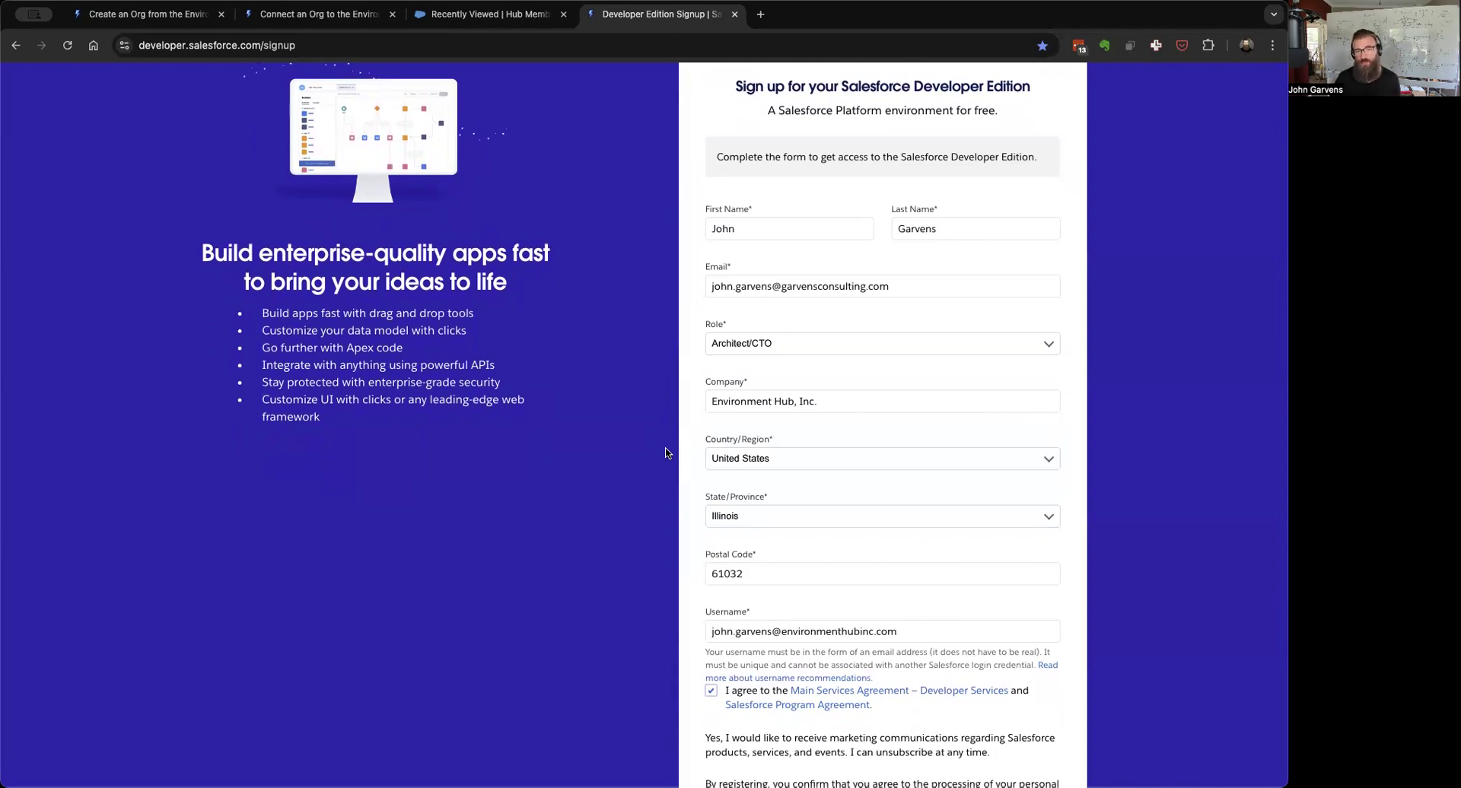
scroll(667, 452, down, 2)
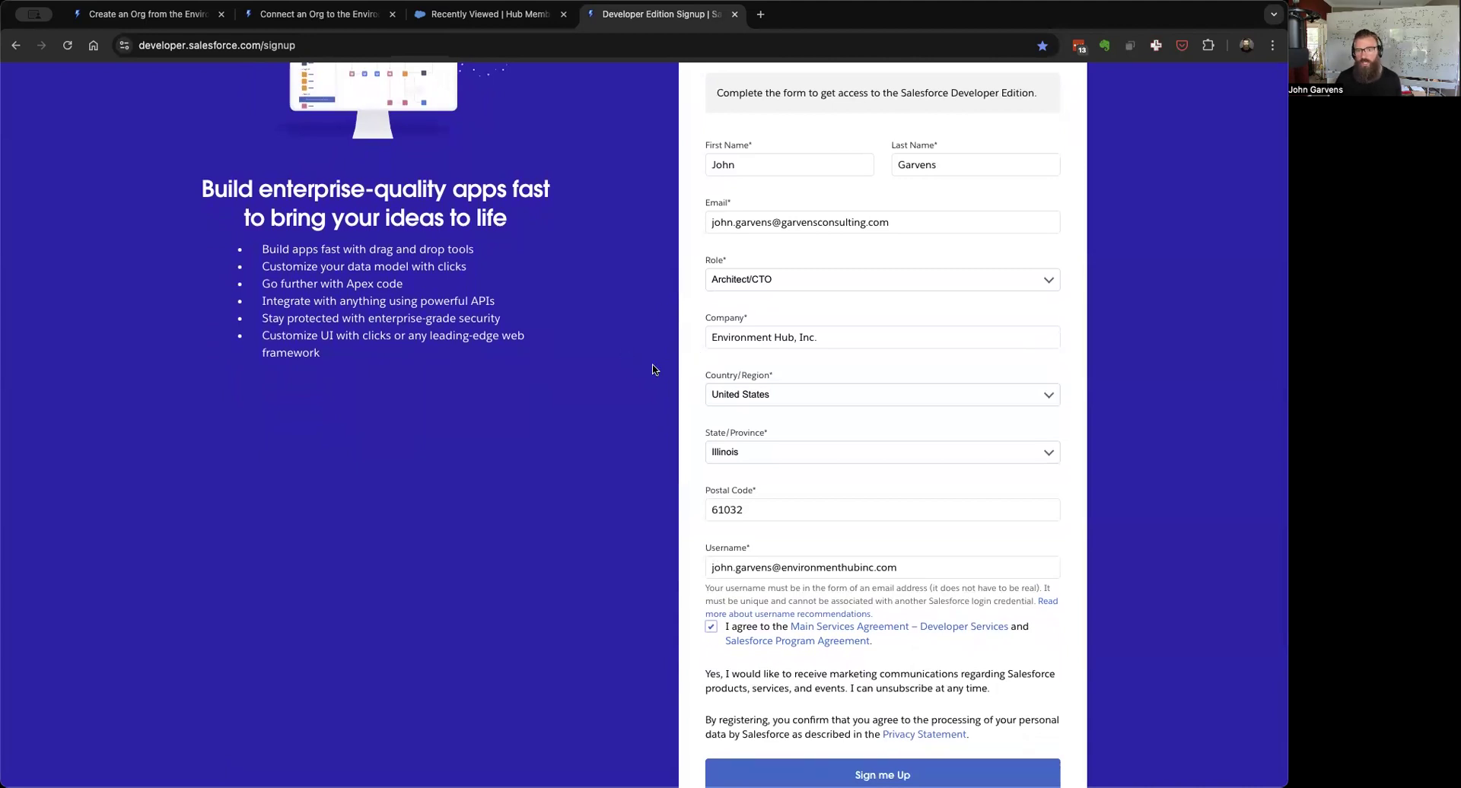
scroll(652, 370, down, 3)
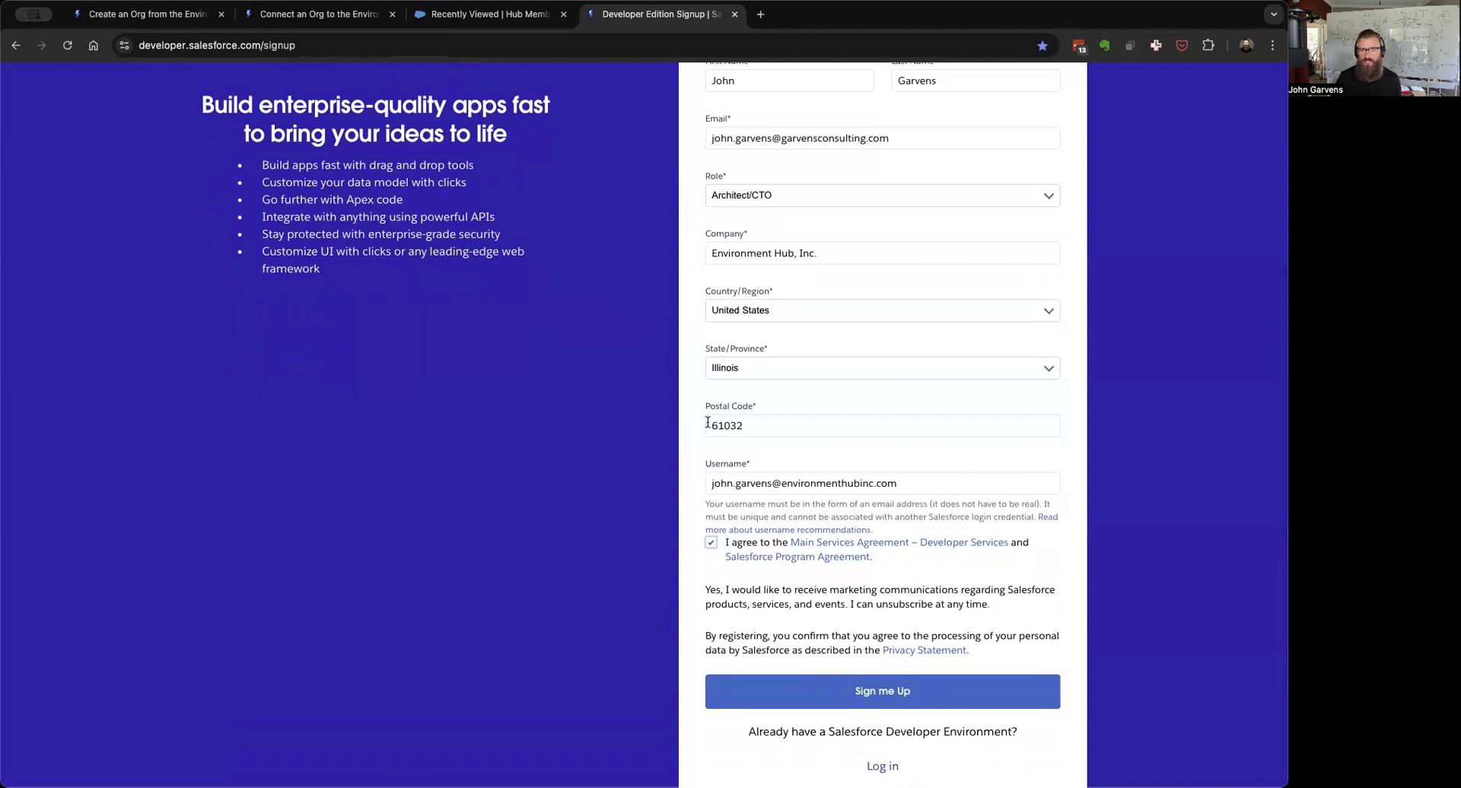
scroll(639, 554, down, 3)
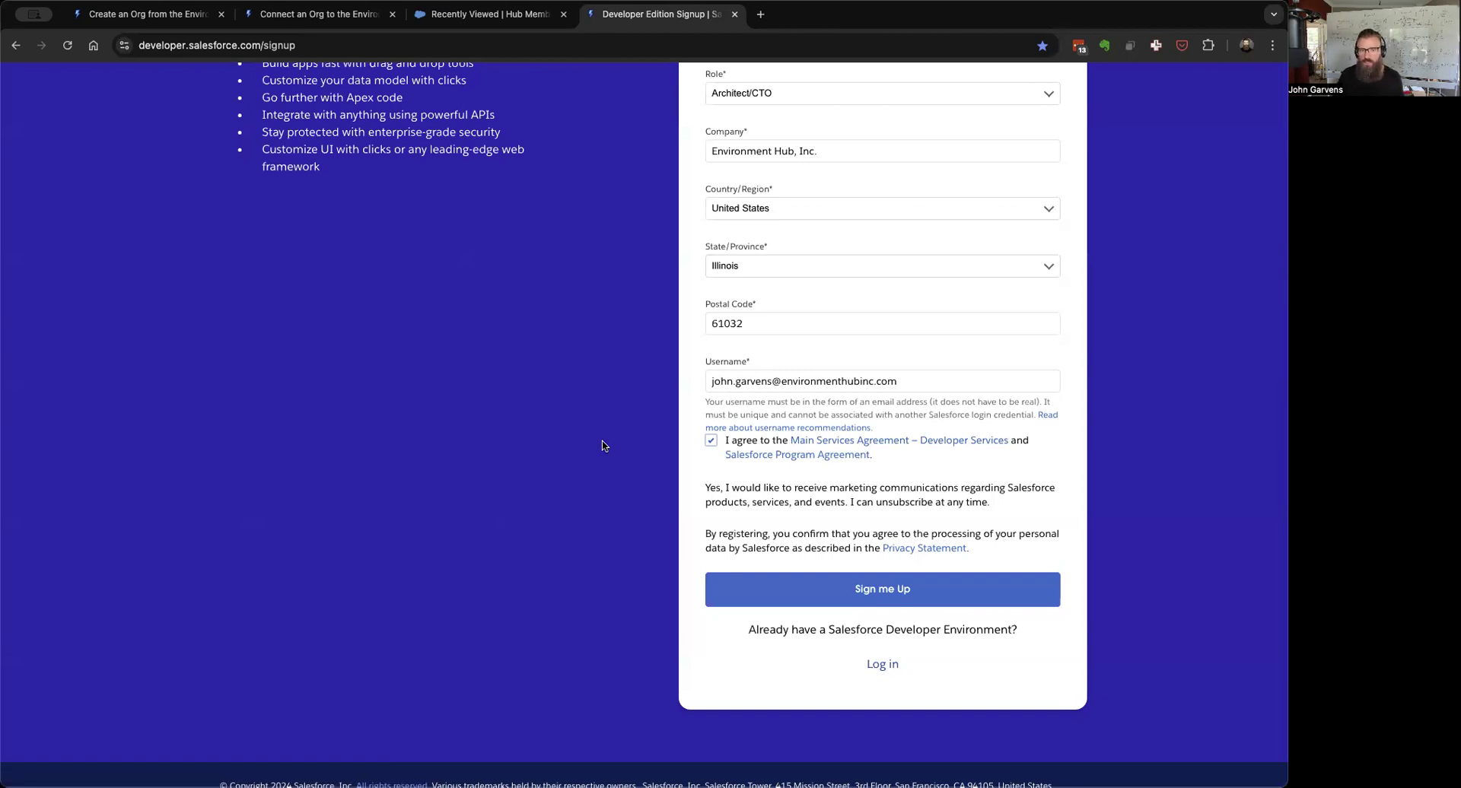
click(838, 592)
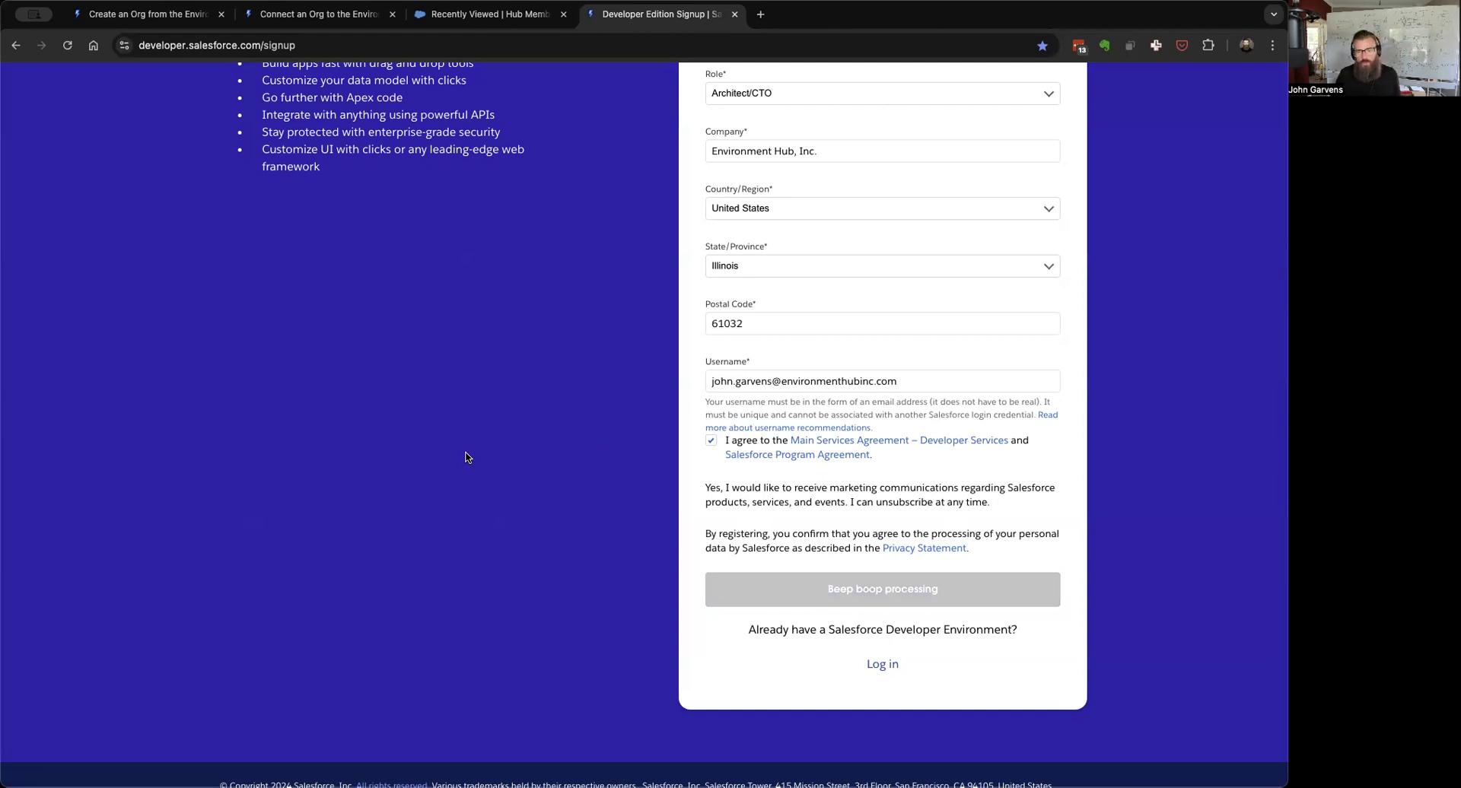
click(106, 18)
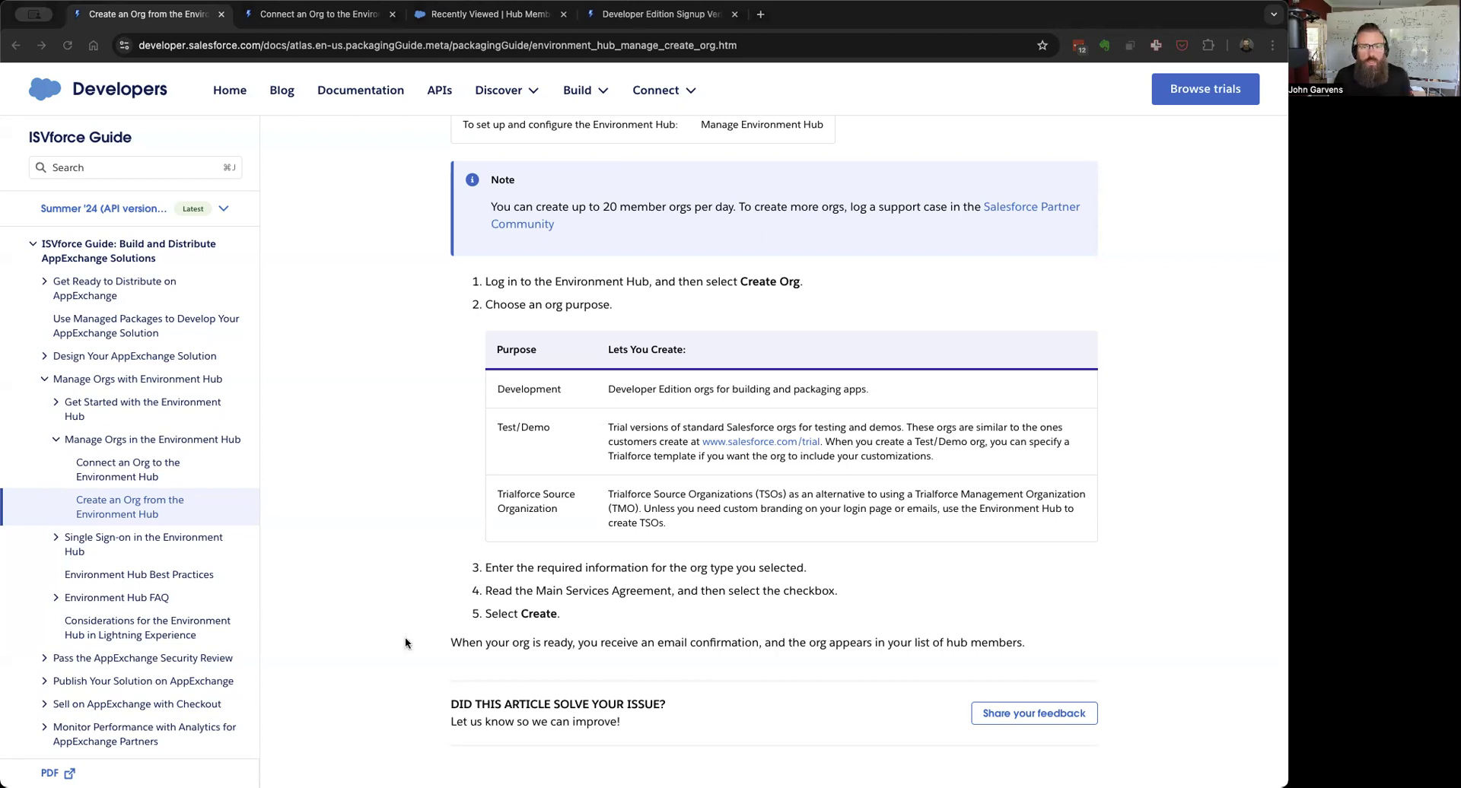
Step: Review the Create an Org and Connect an Org articles, then view the Hub Members list
scroll(387, 540, up, 5)
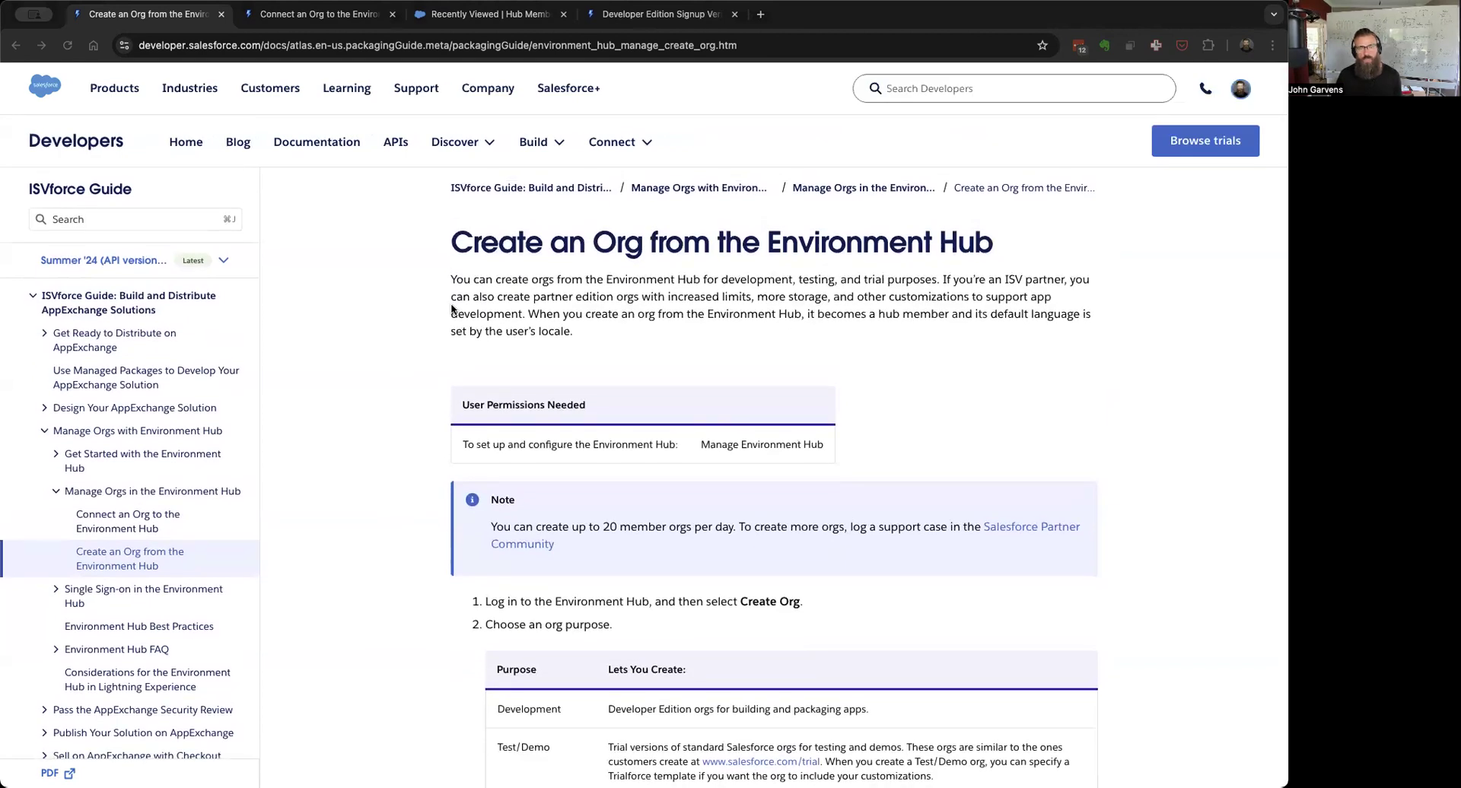
click(302, 15)
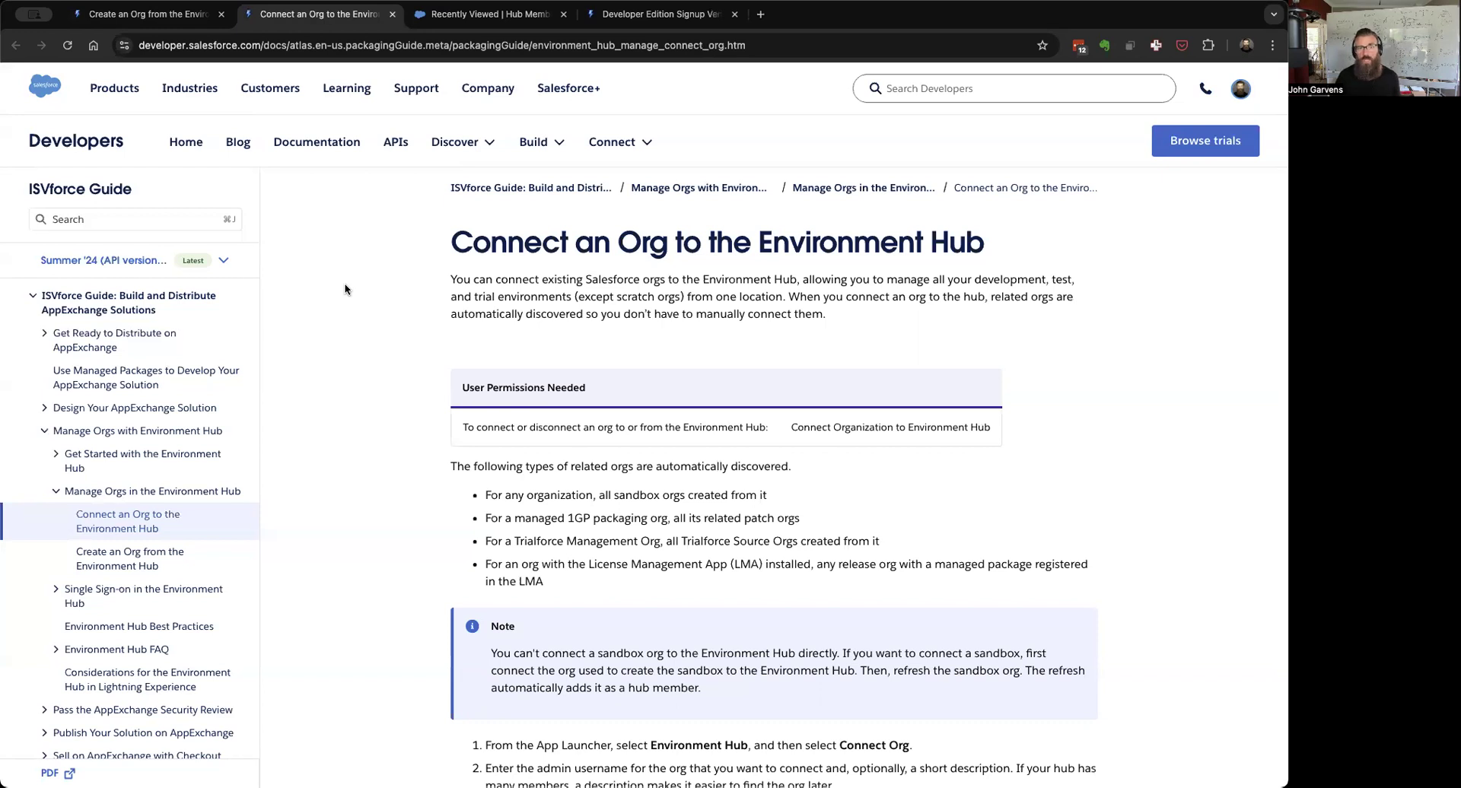
click(480, 18)
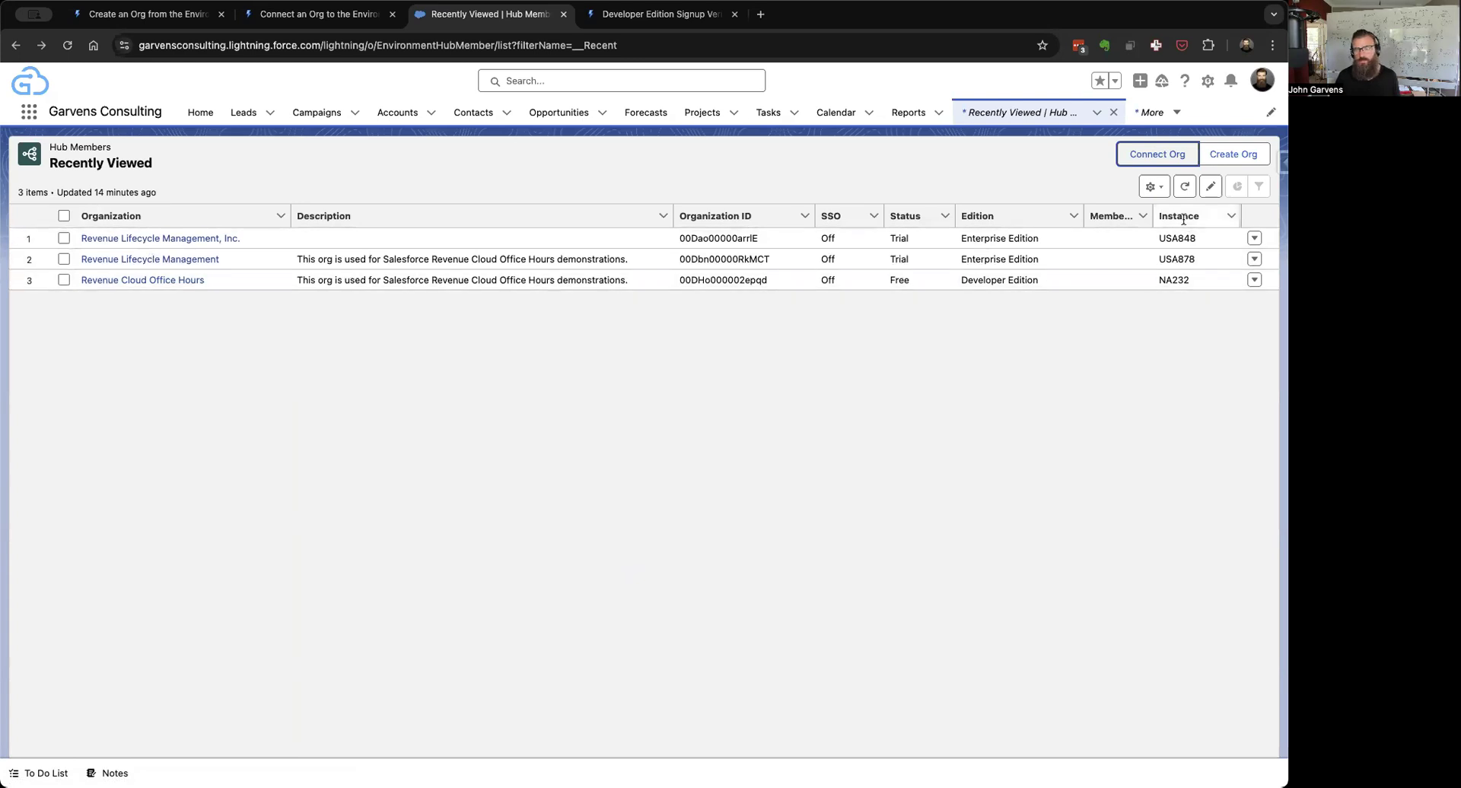
Step: Start a new hub member list view named 'All Environments'
click(1154, 187)
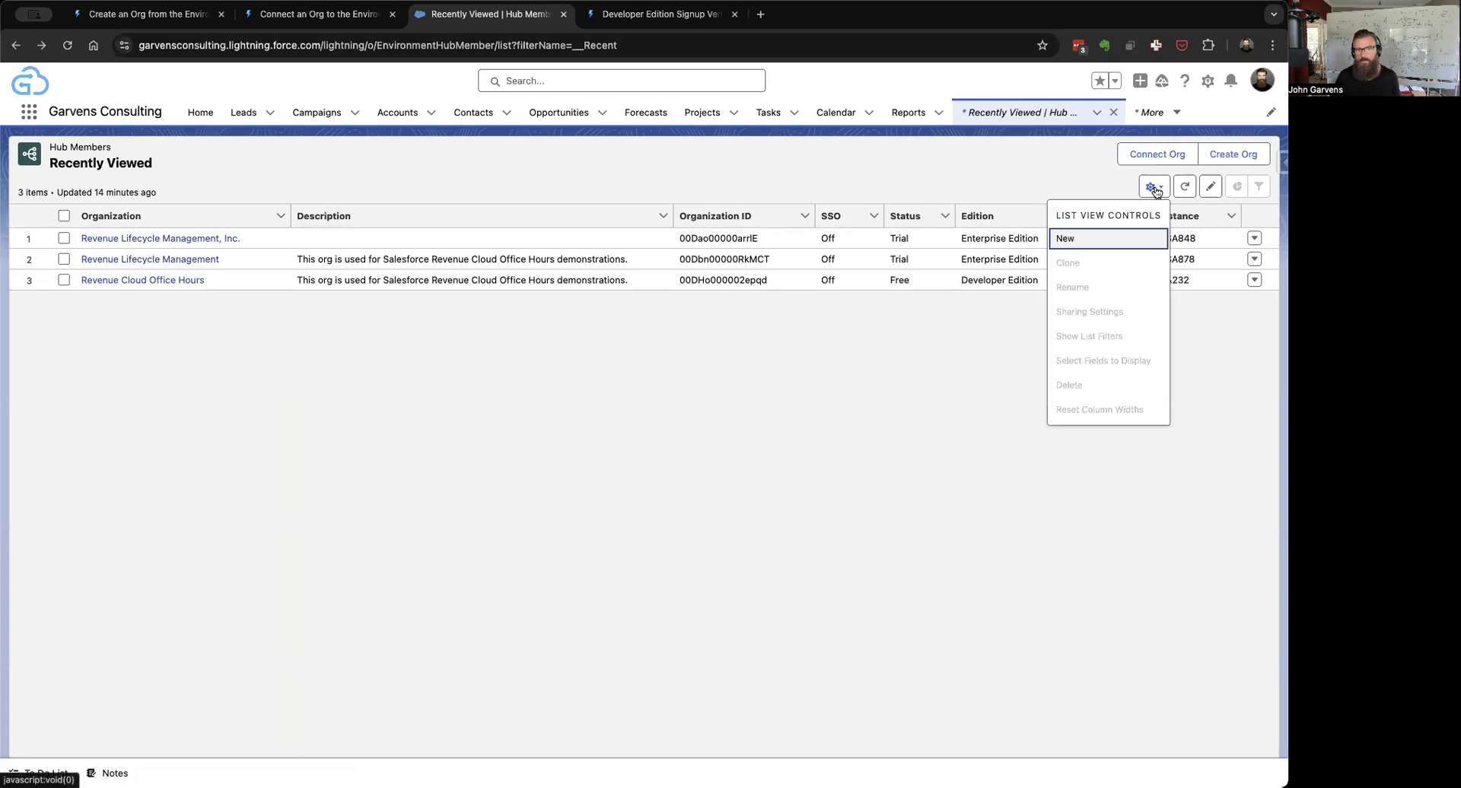
click(223, 143)
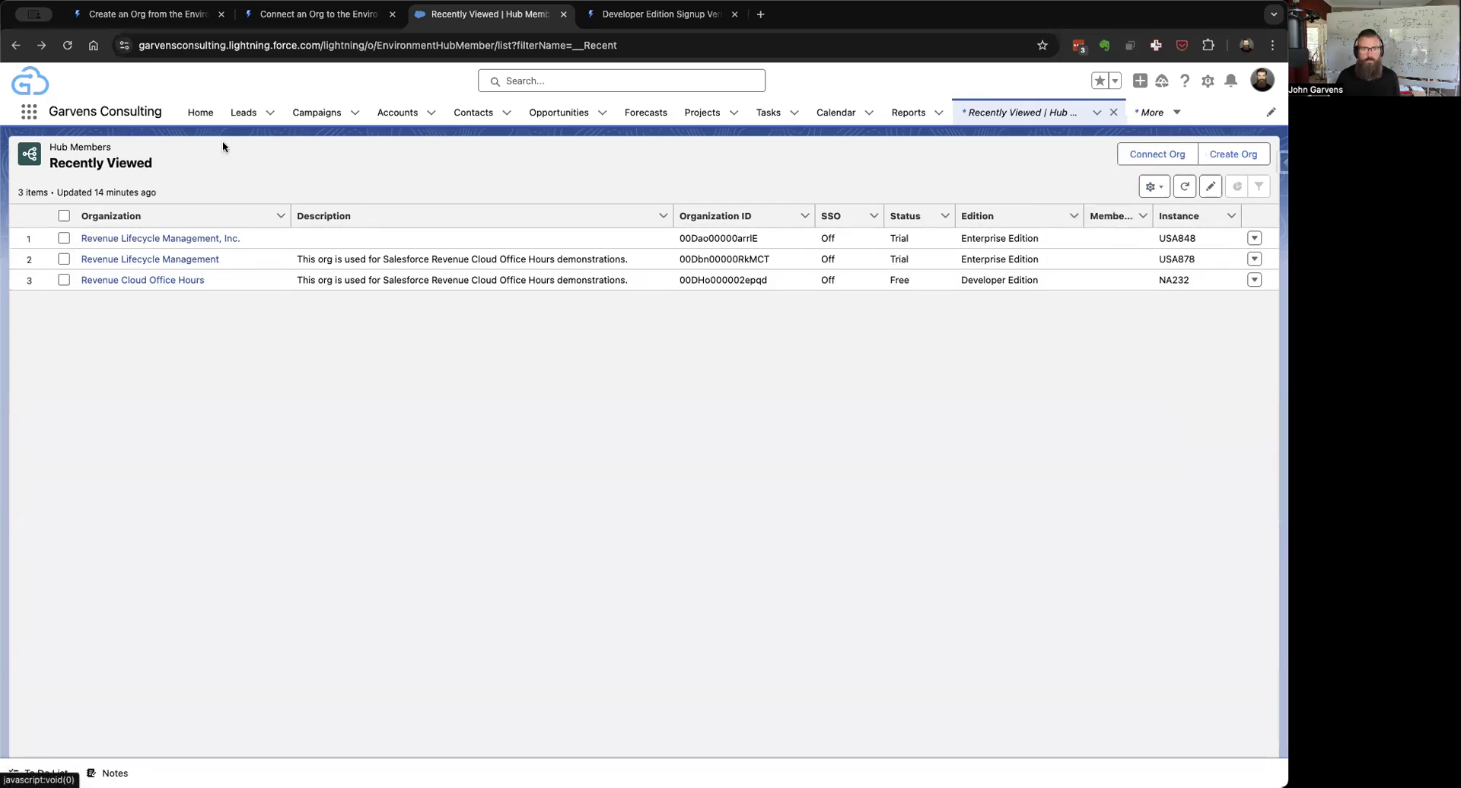
click(1154, 187)
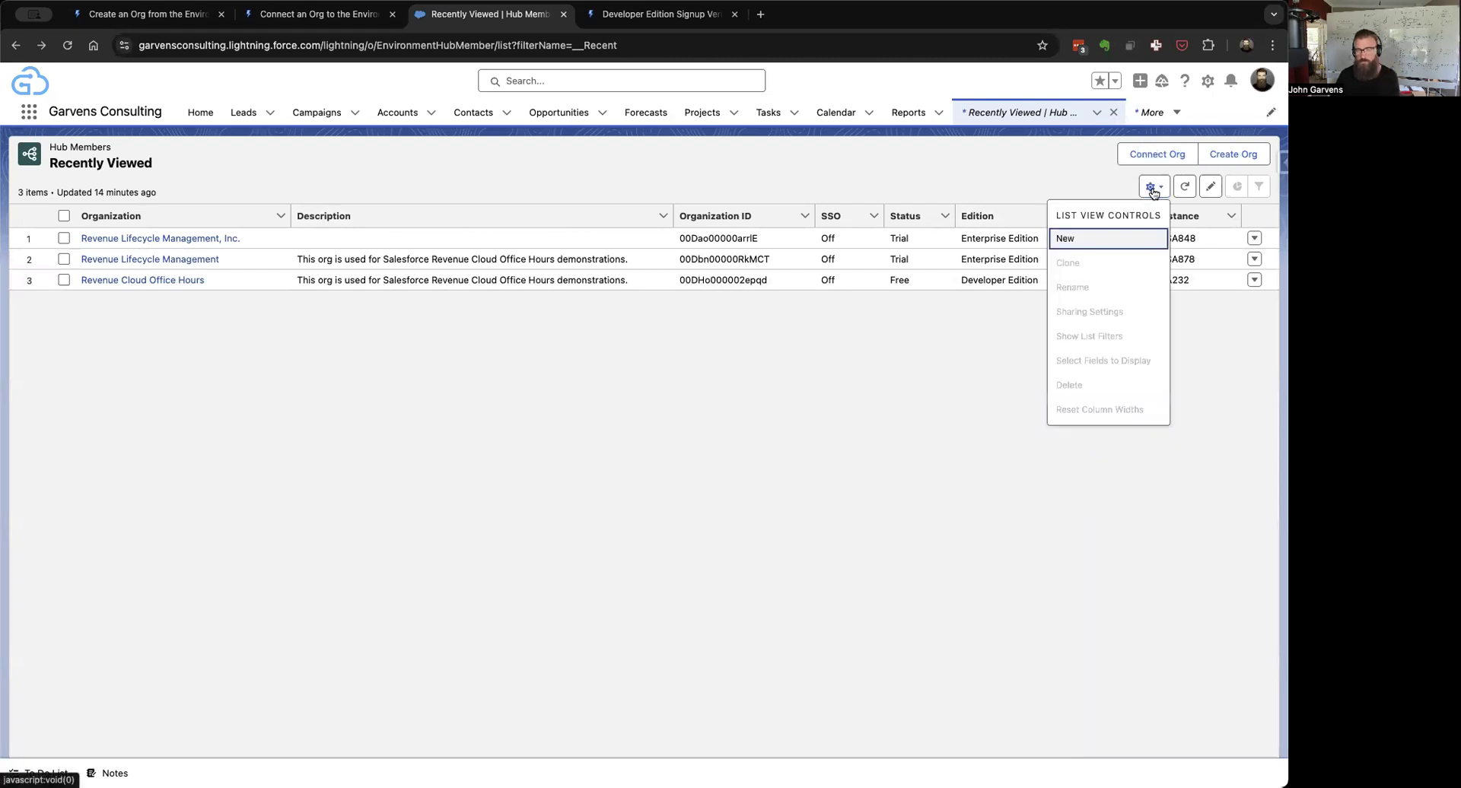
click(1069, 240)
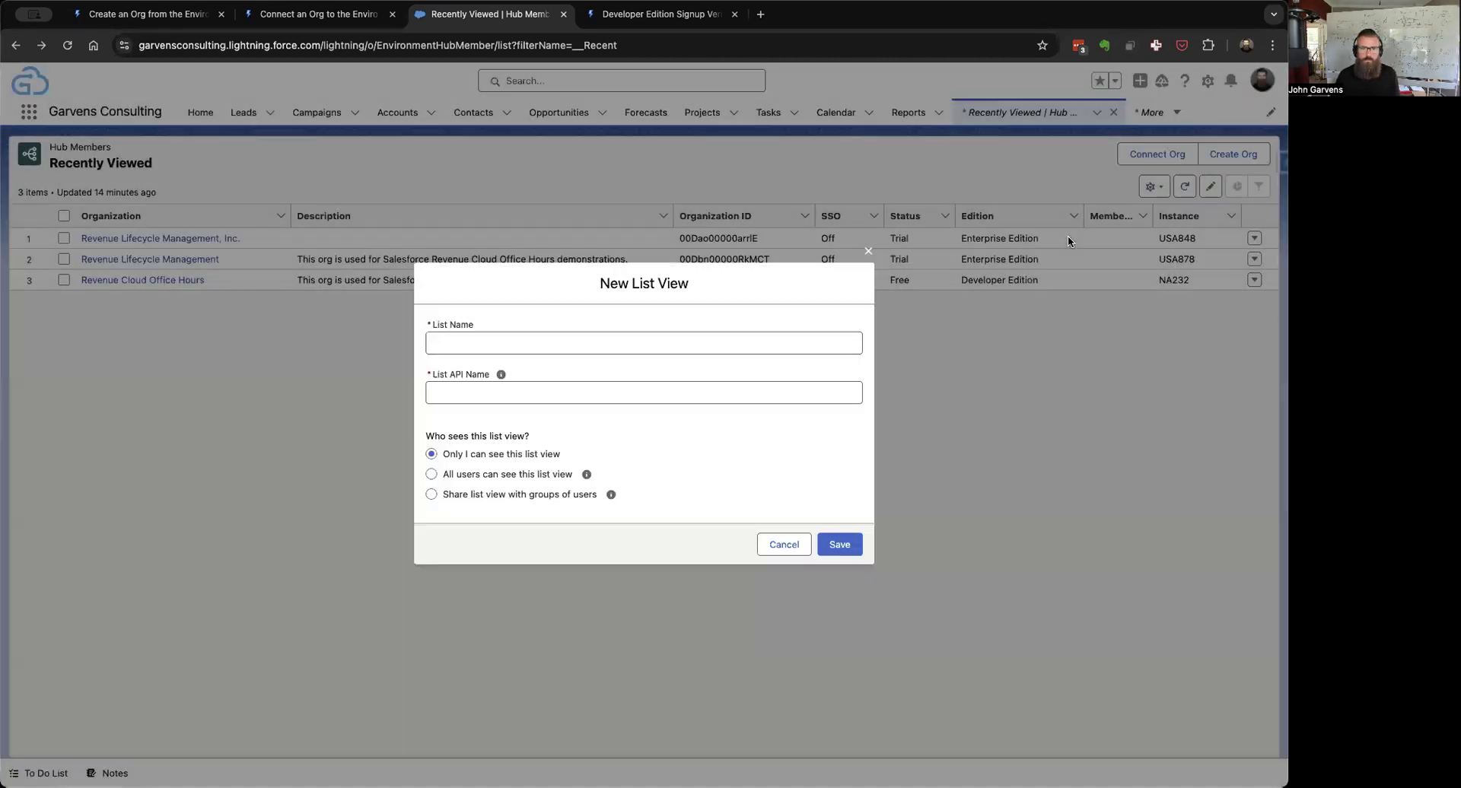
click(590, 342)
text(All Environments)
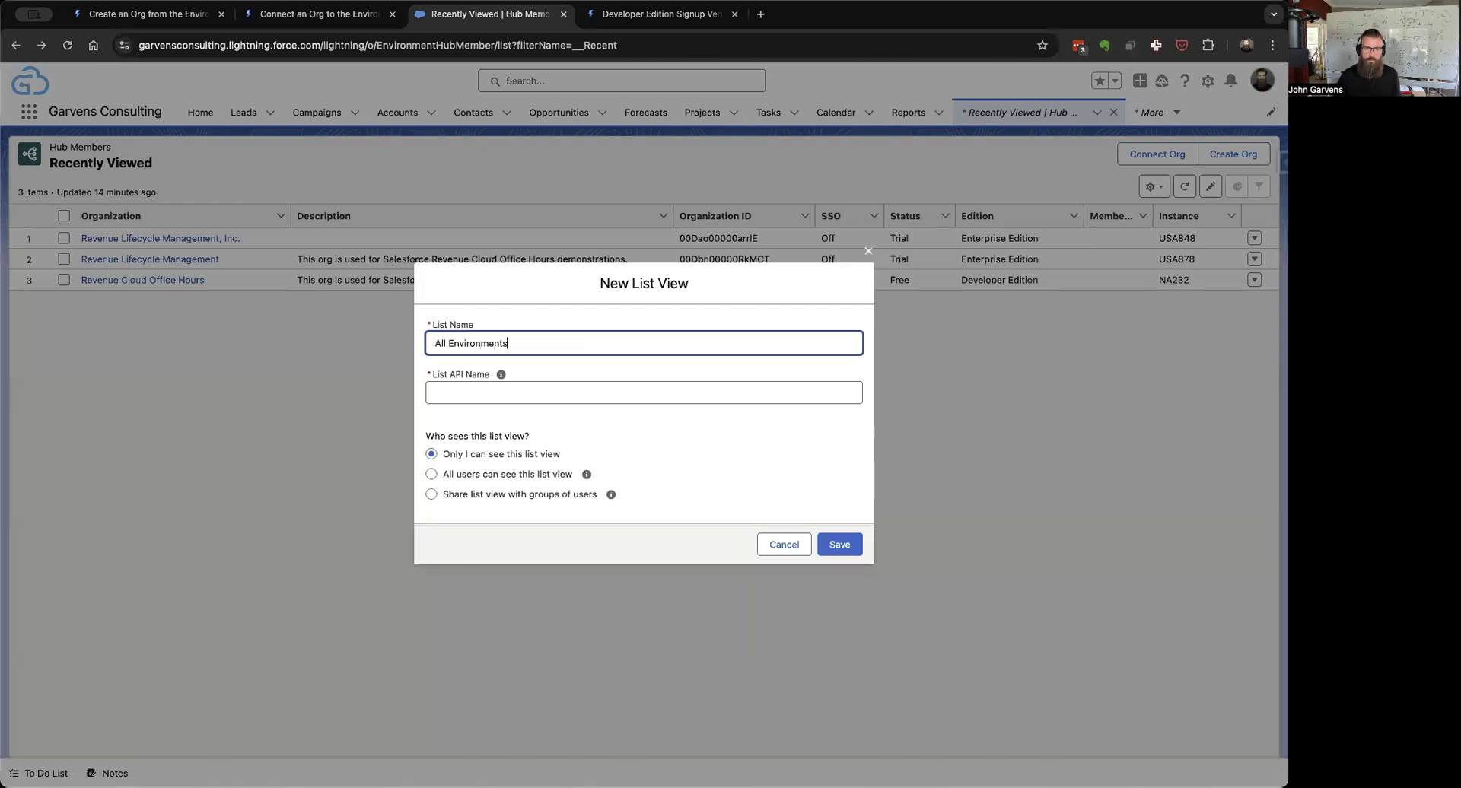
key(Tab)
Step: Set API name 'AllEnvironments', share it with all users, save it and pin it
click(452, 393)
key(BackSpace)
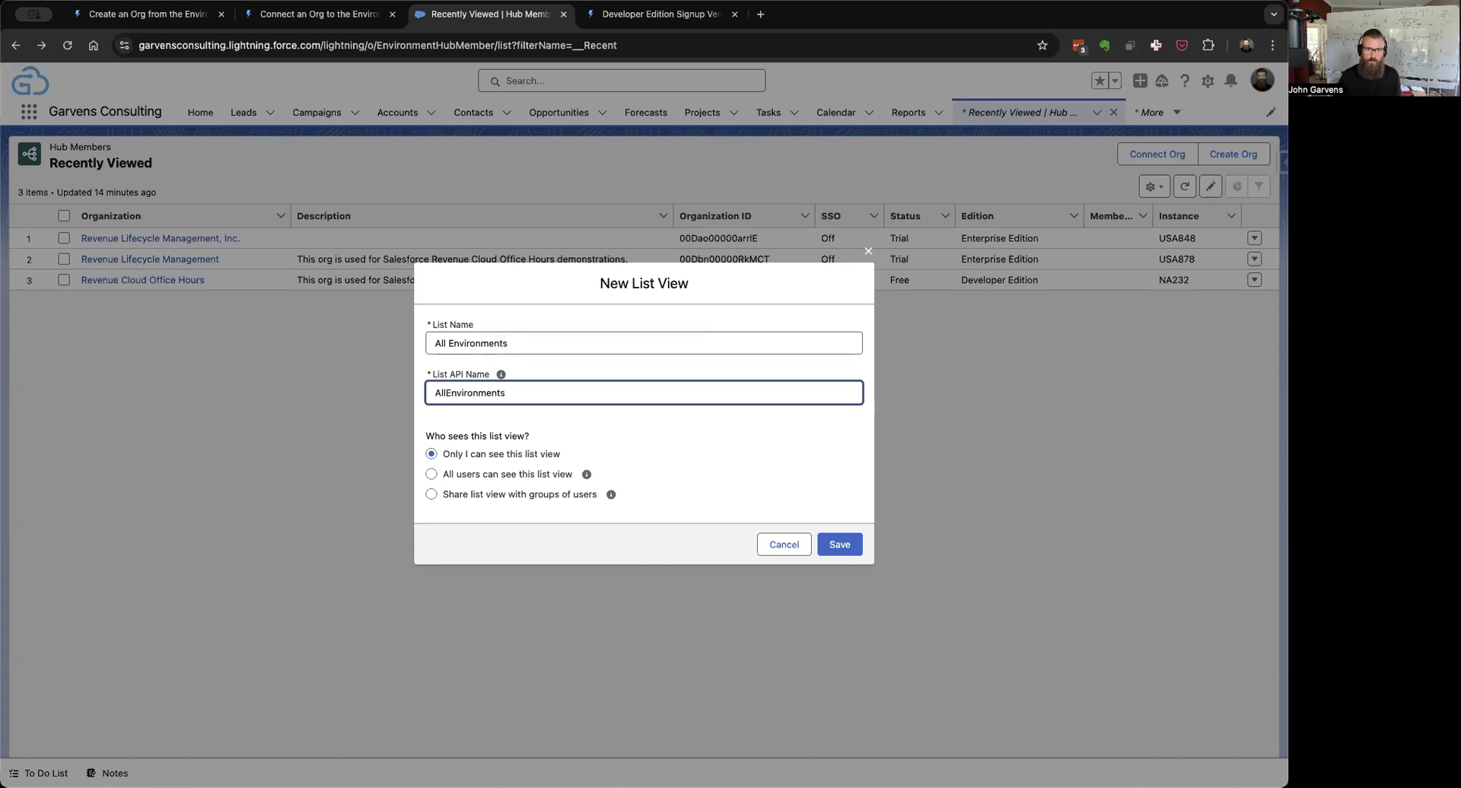
click(431, 474)
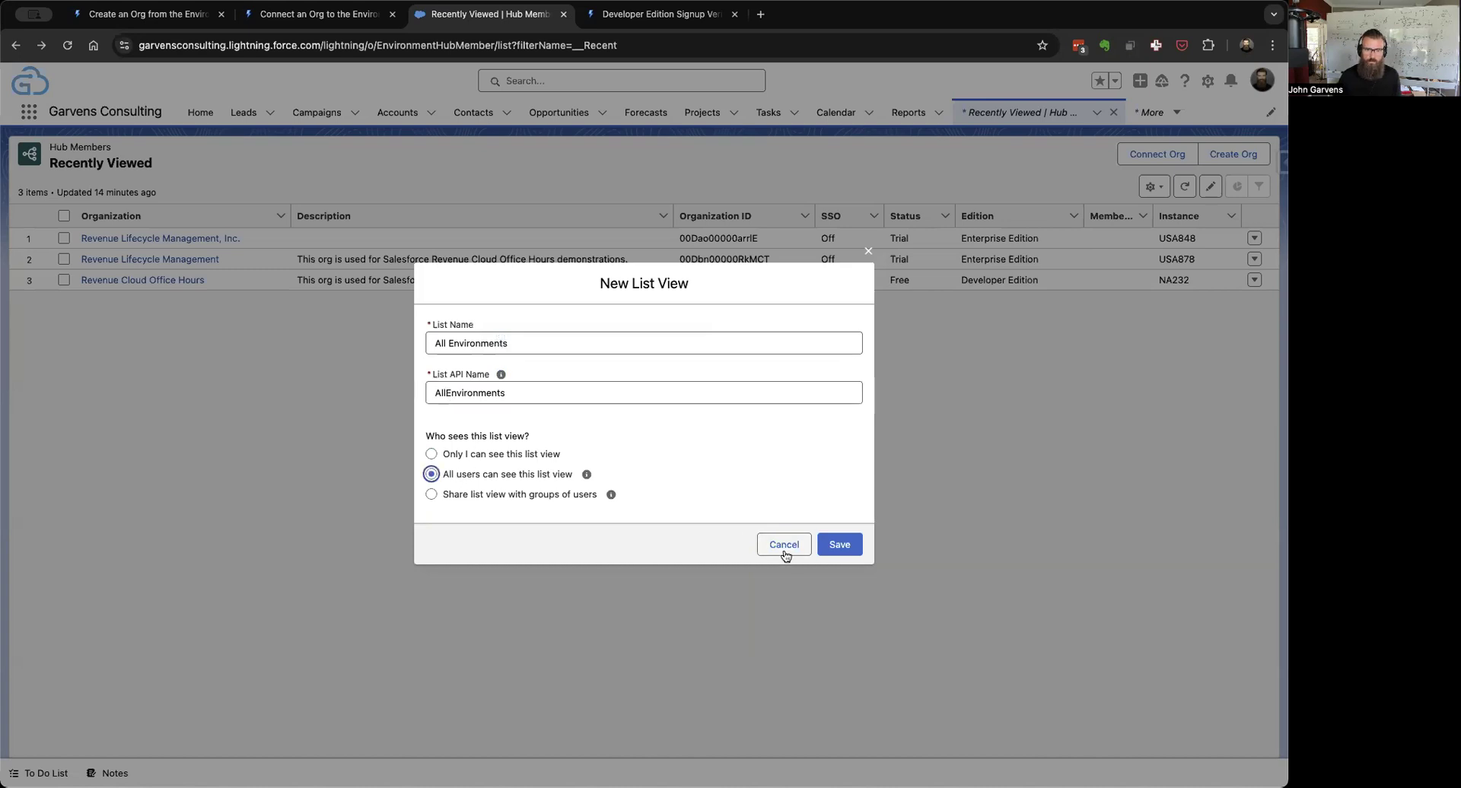
click(840, 545)
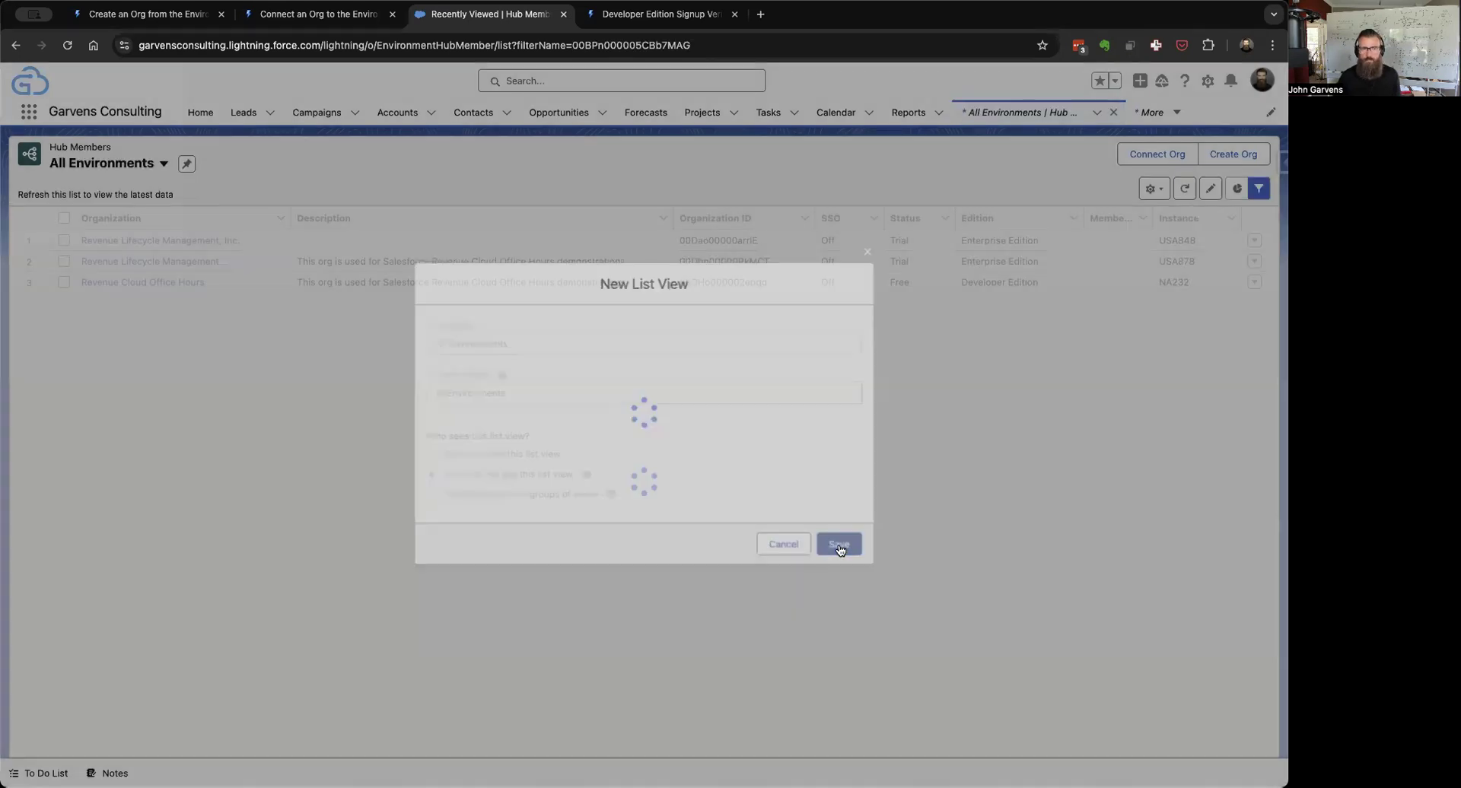
click(187, 164)
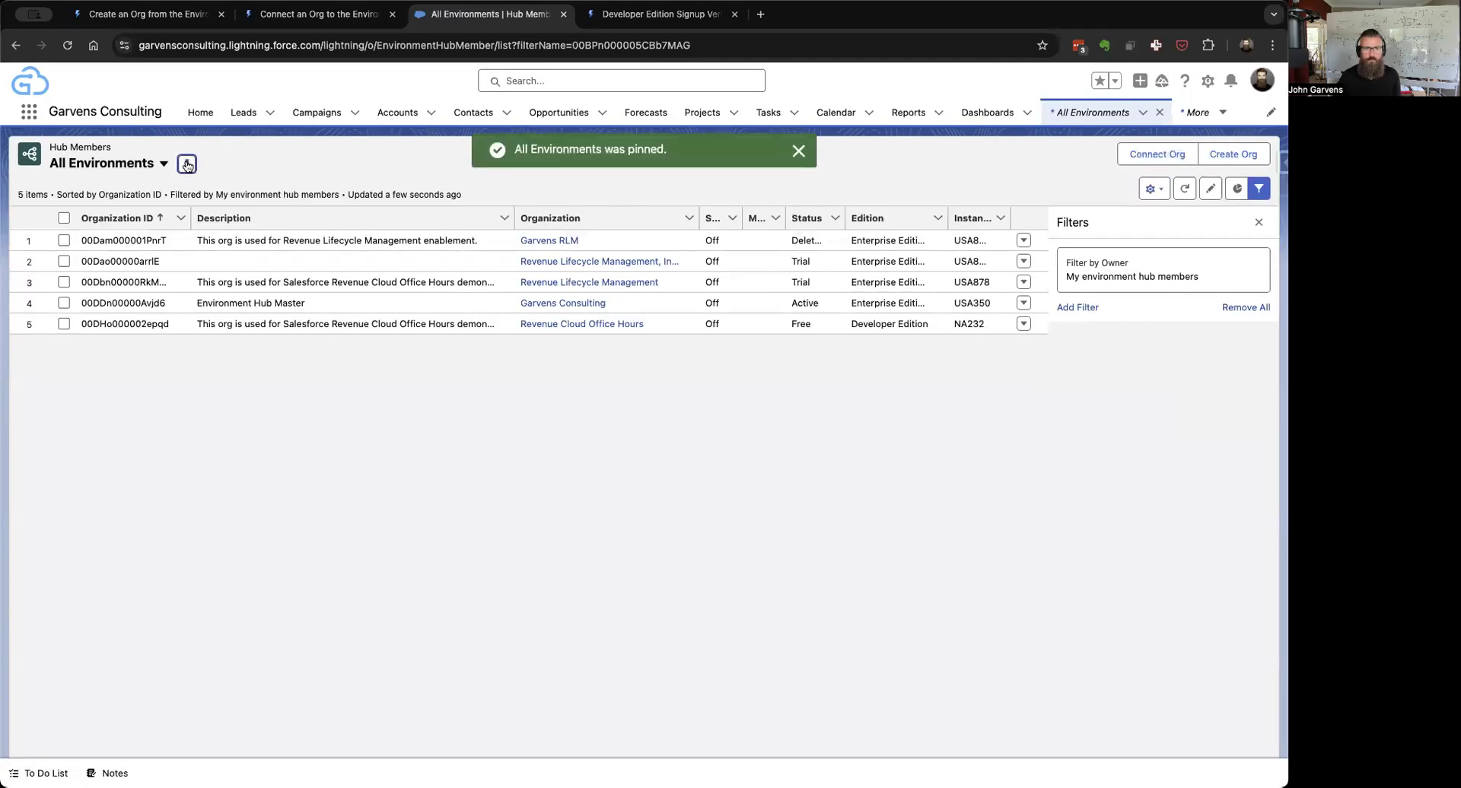
click(1156, 190)
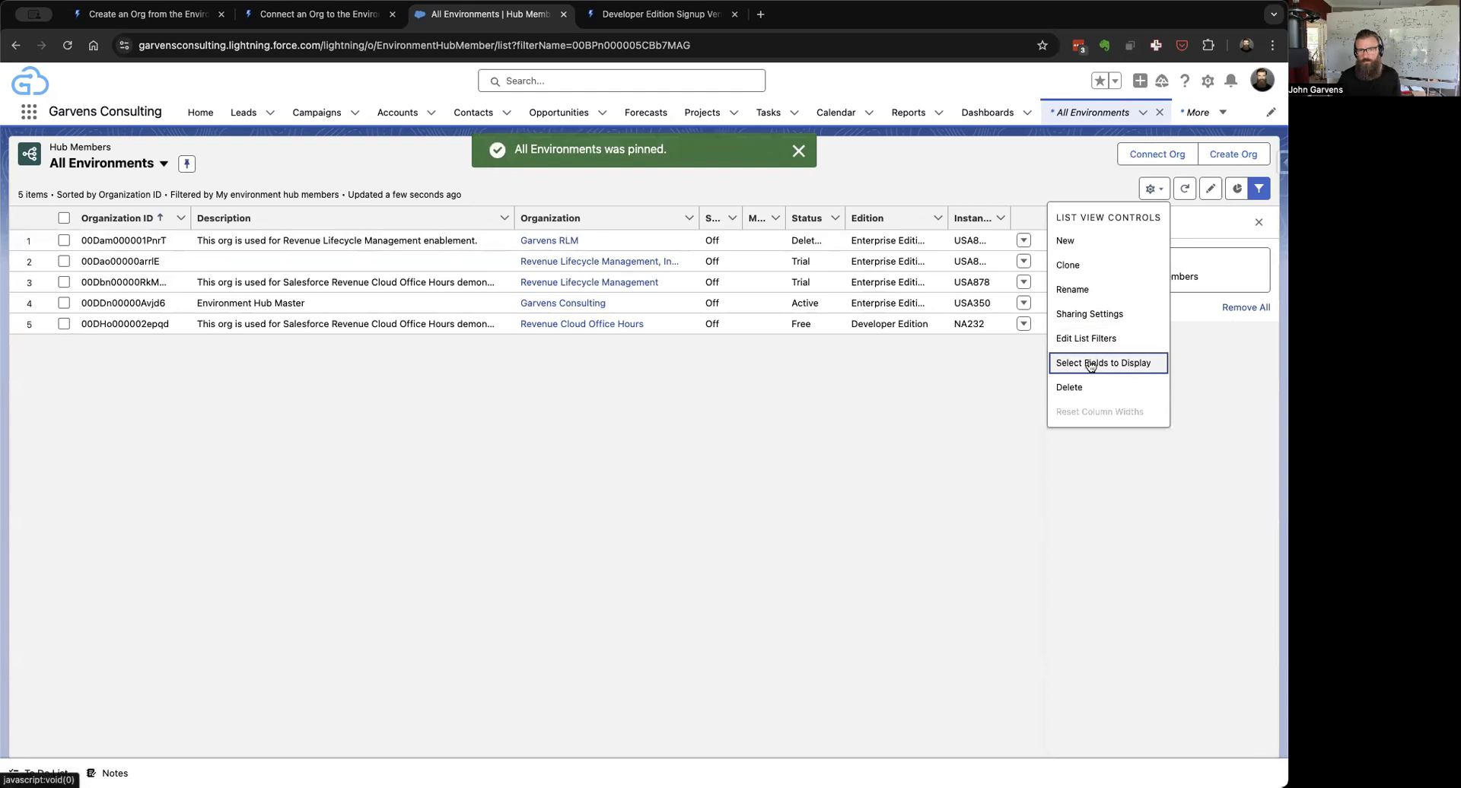
Step: Drop the Organization ID column from All Environments and hide the Filters panel
click(1055, 508)
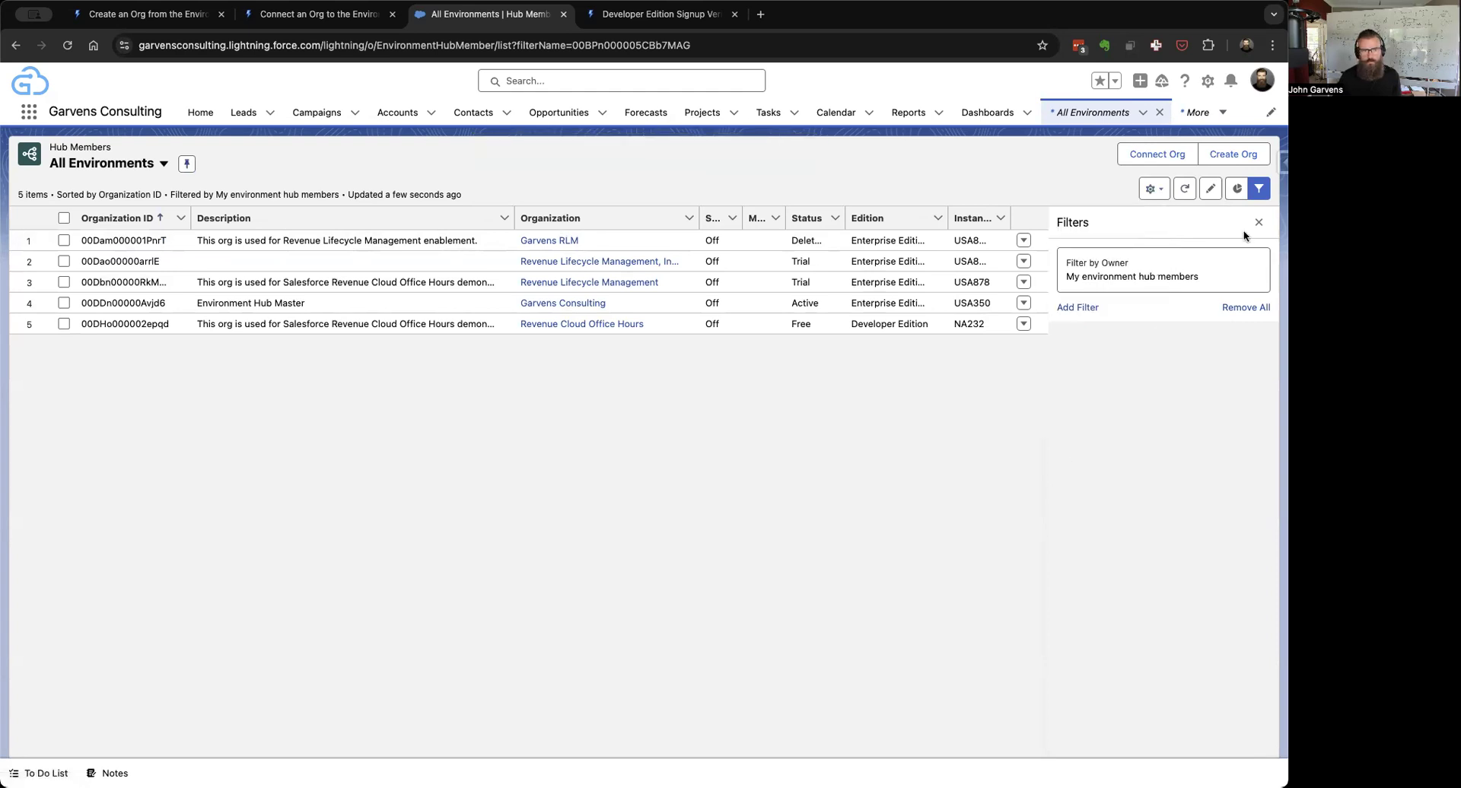
click(1153, 189)
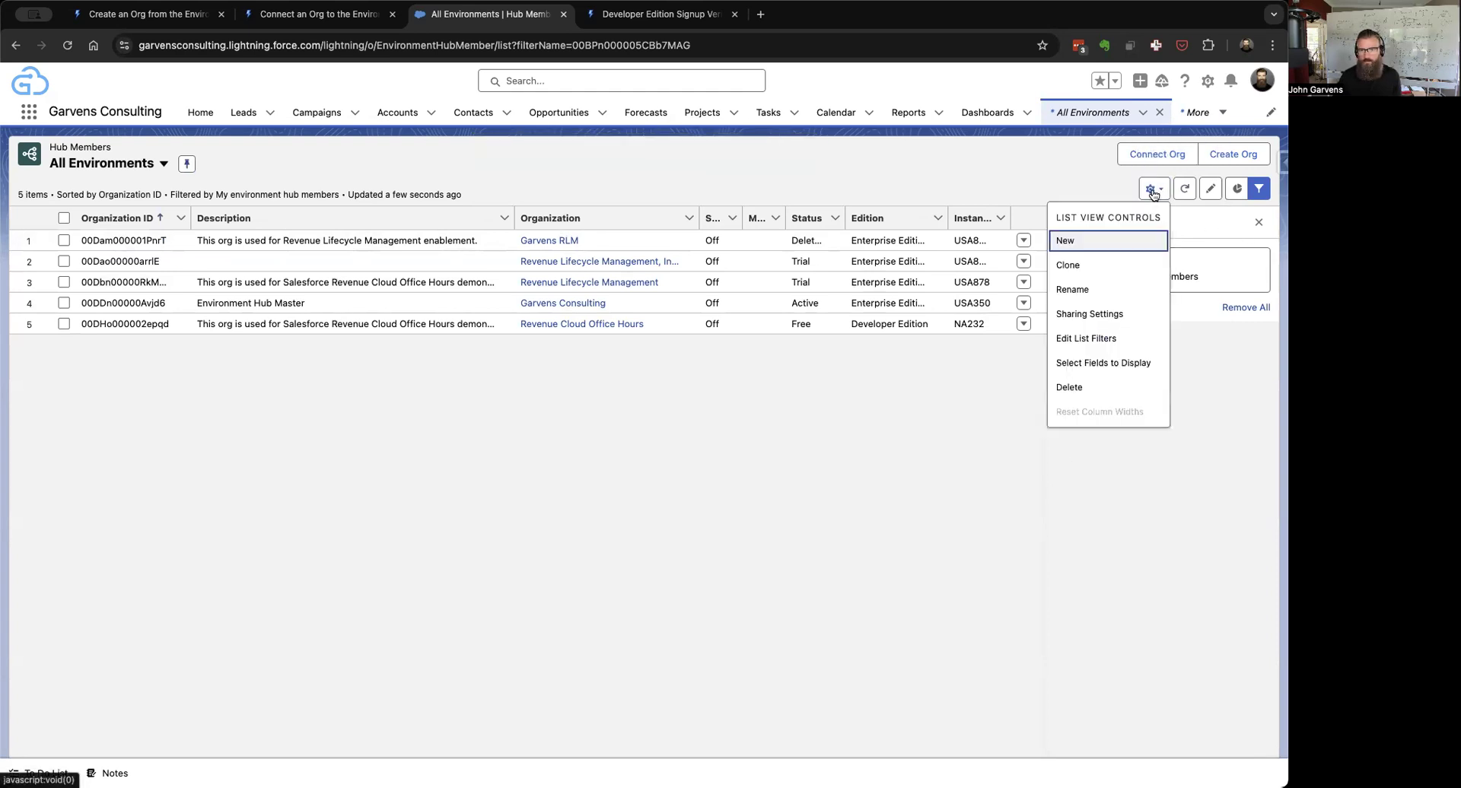
click(1084, 363)
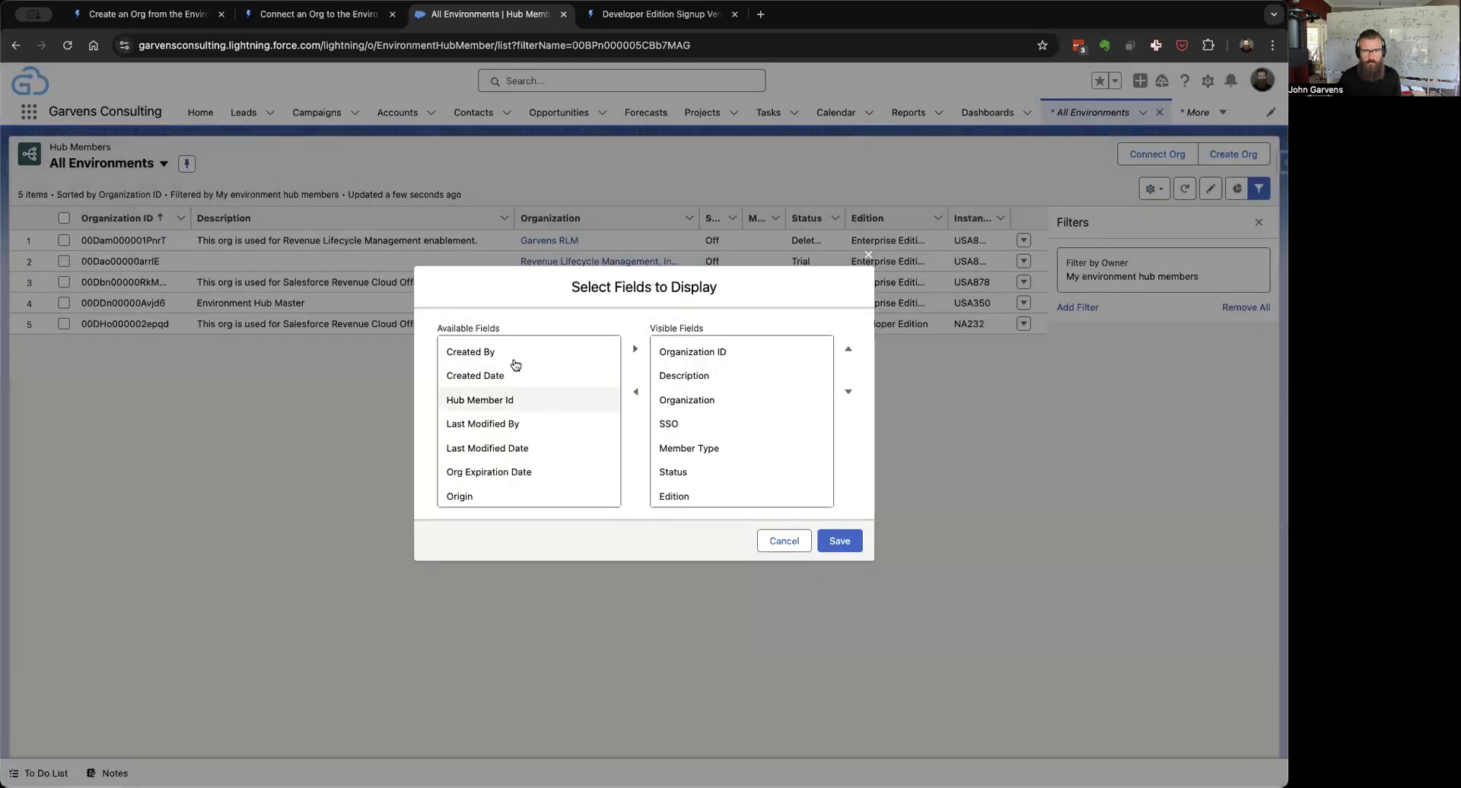
click(705, 354)
click(635, 392)
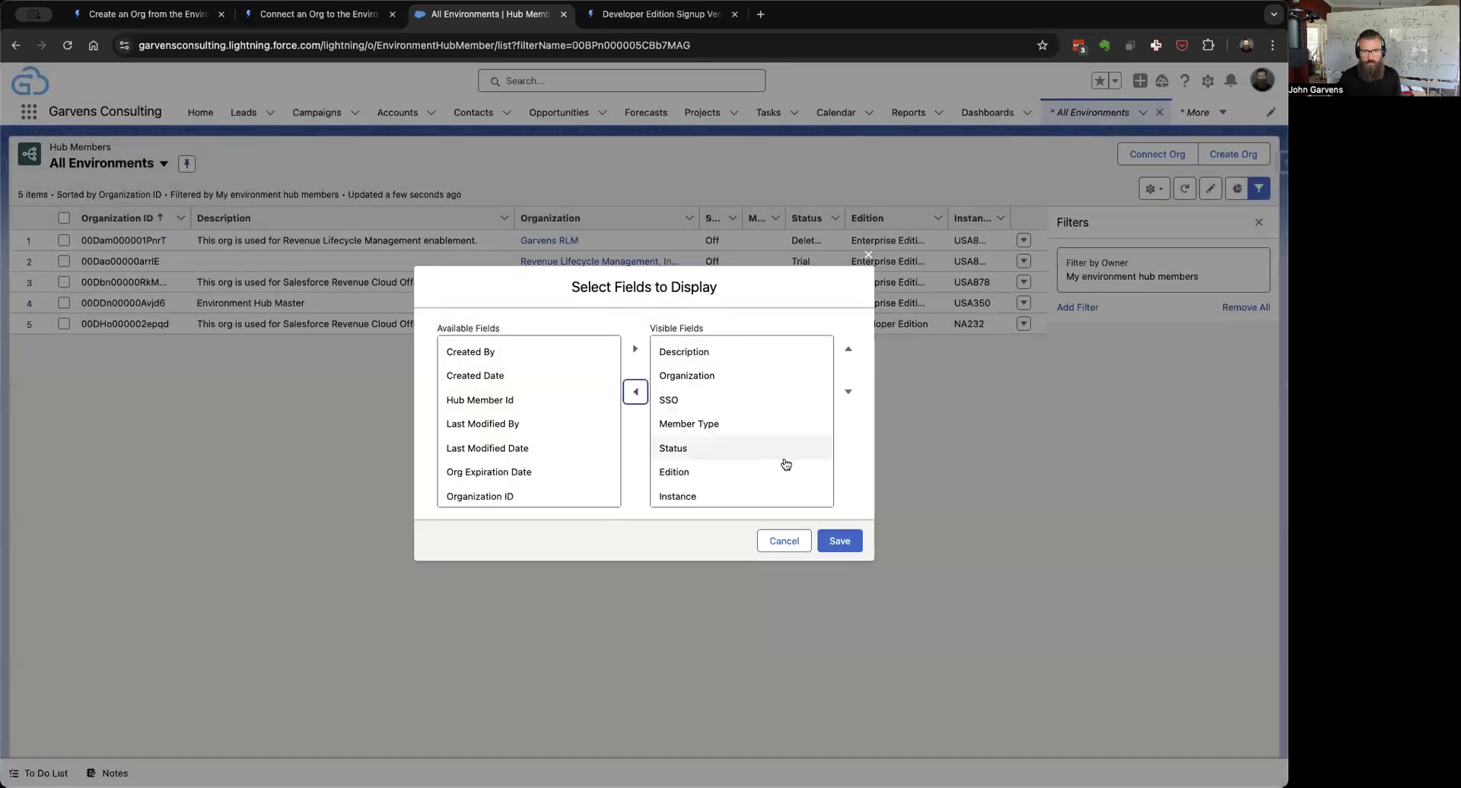
click(840, 539)
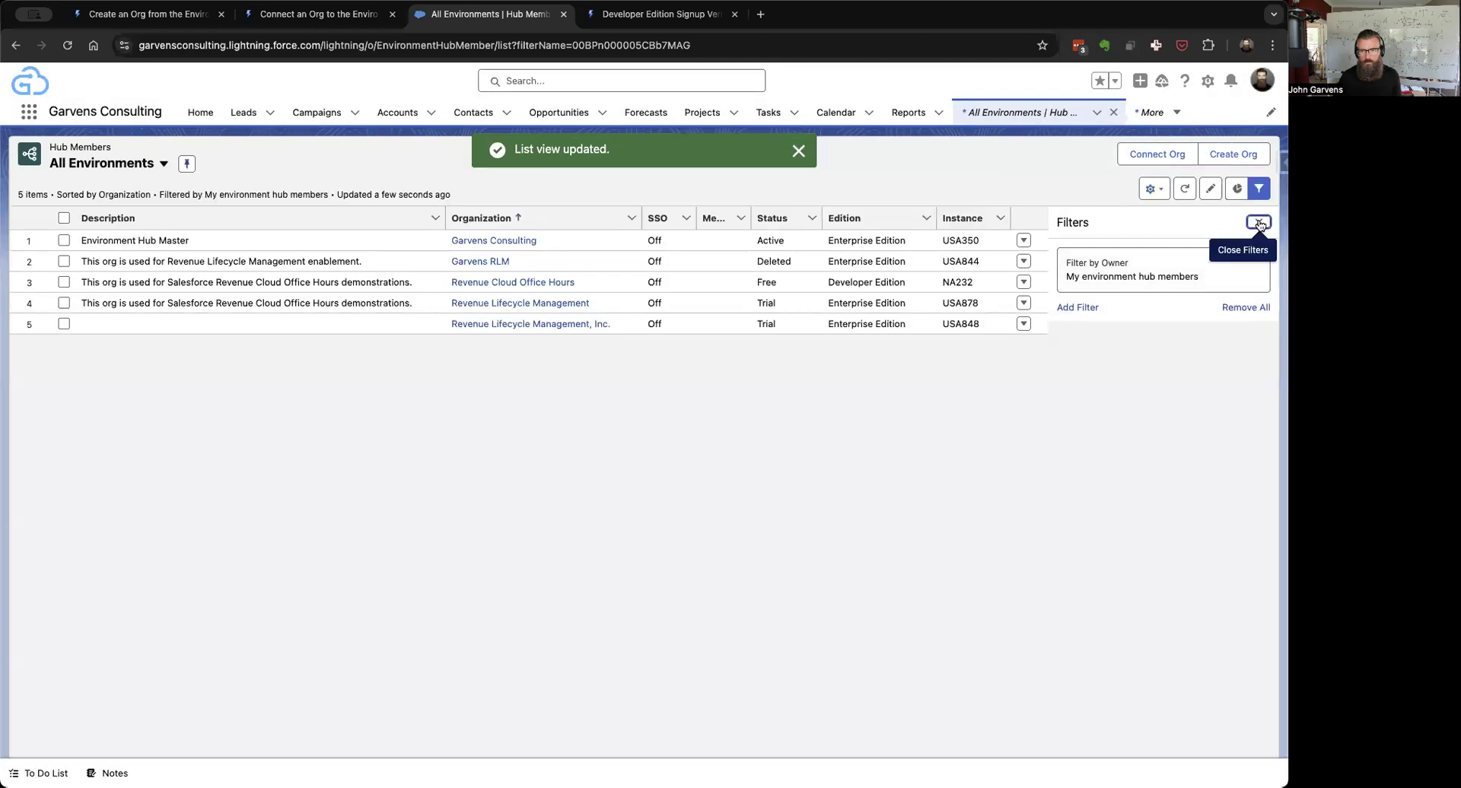
click(1260, 188)
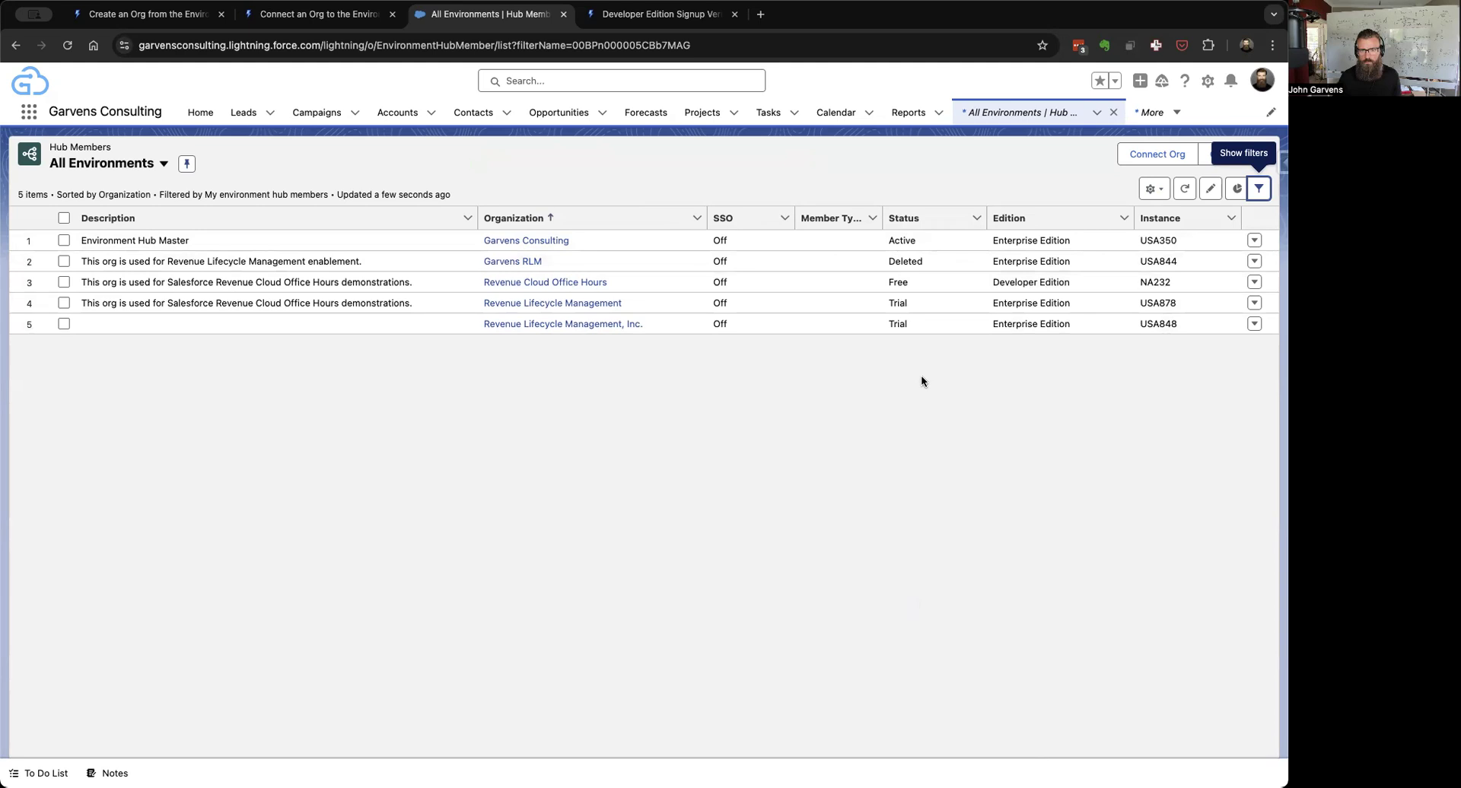
Step: Set the Revenue Lifecycle Management, Inc. member's Description to its org name, save, and go back
click(1254, 325)
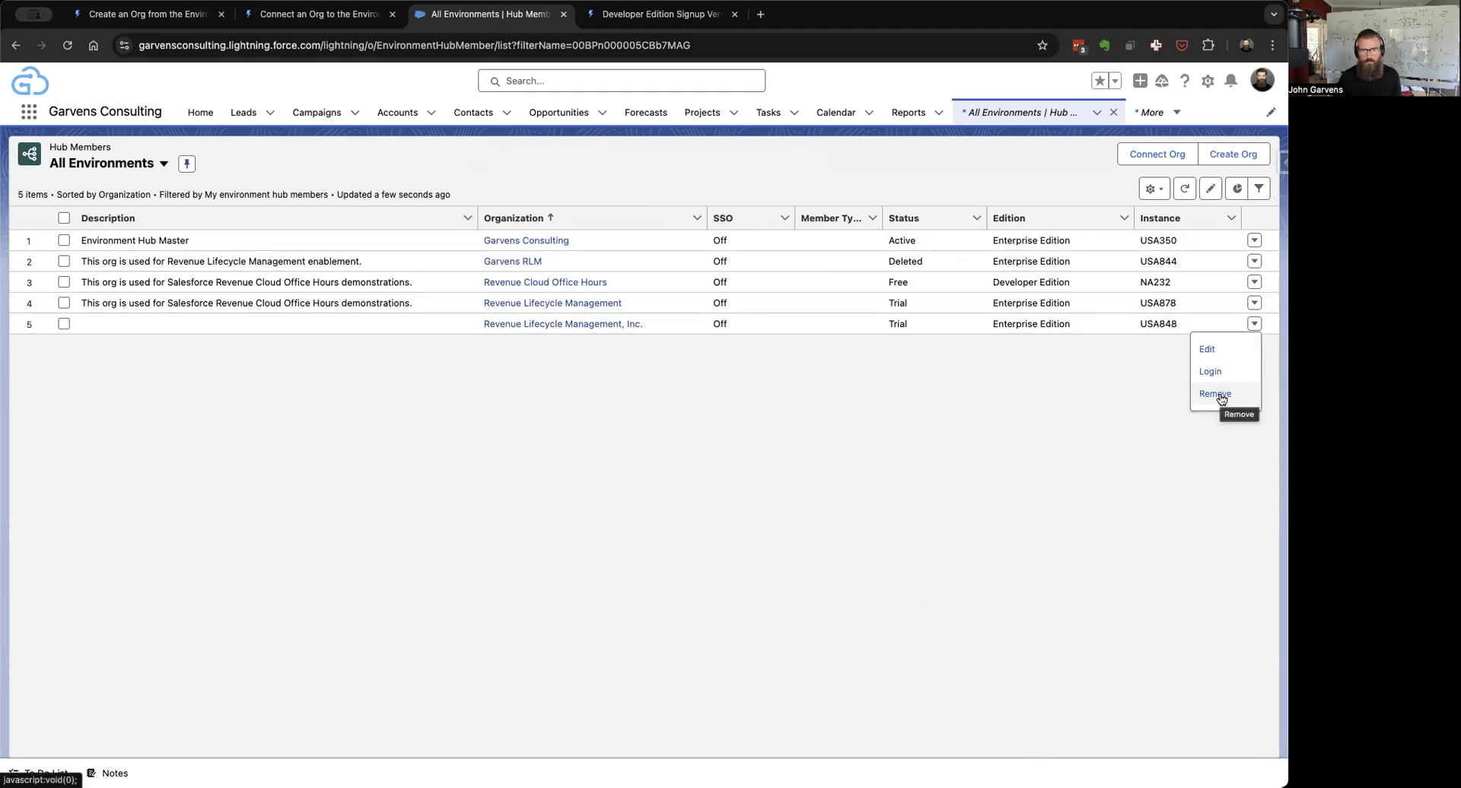
click(784, 339)
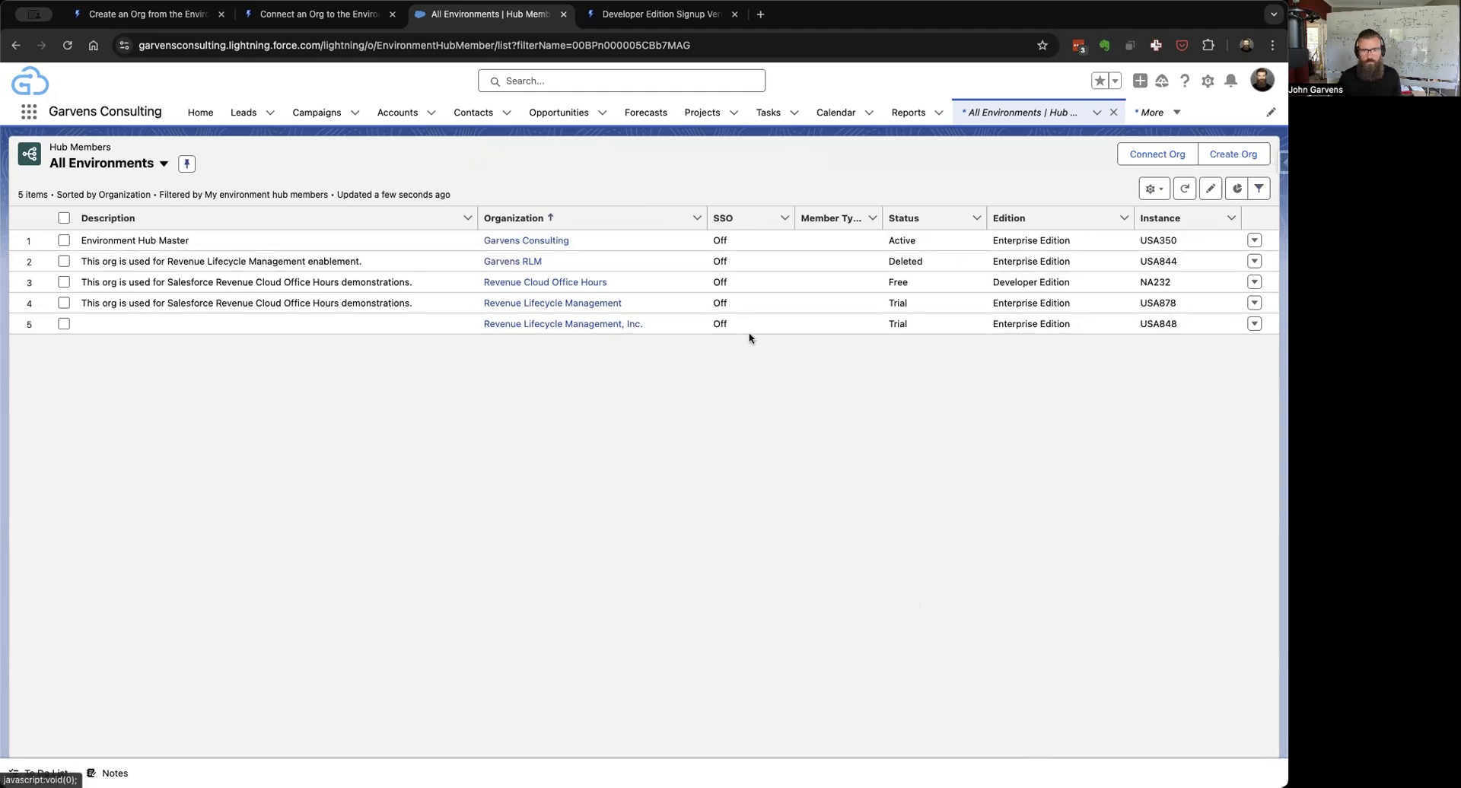
click(554, 324)
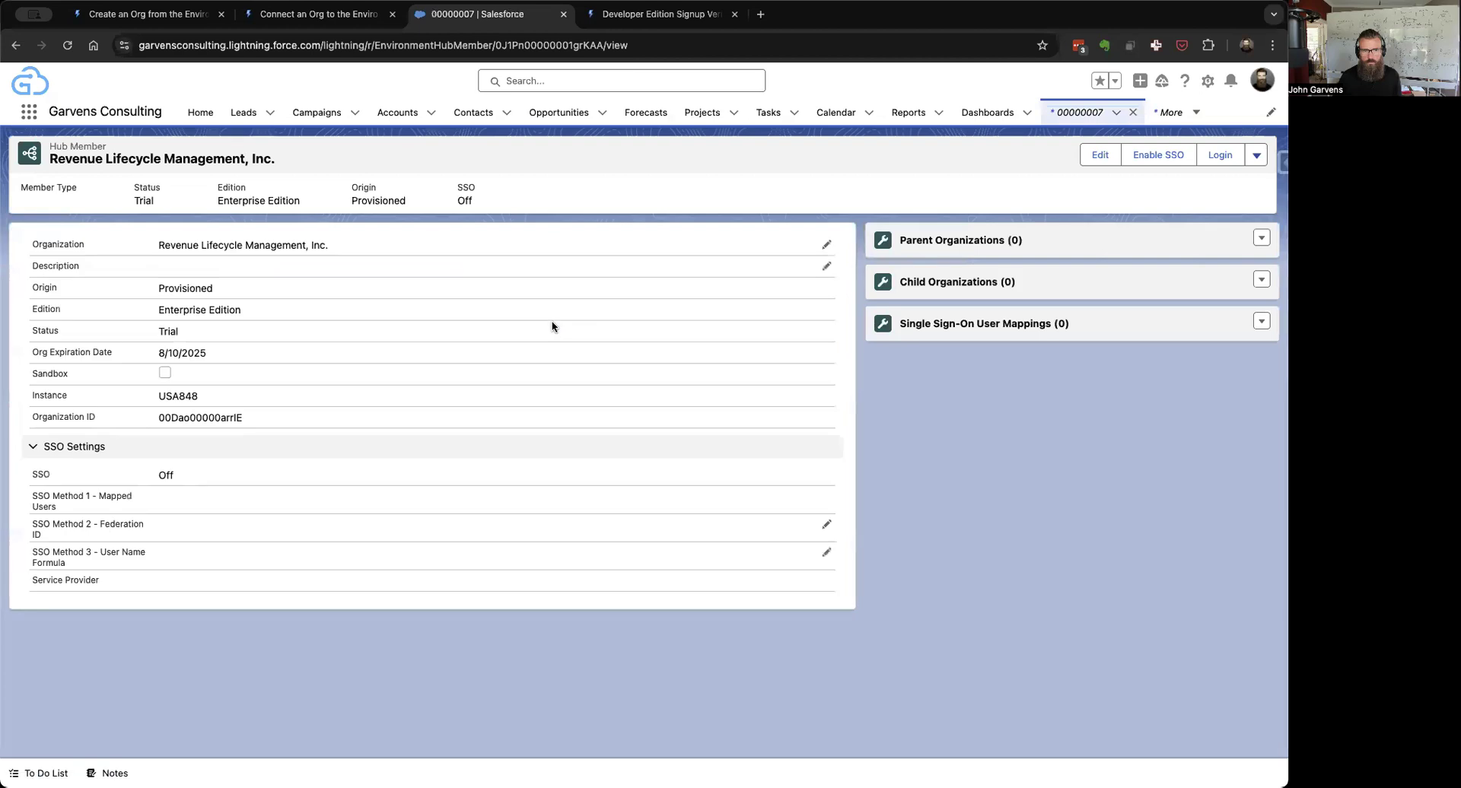
click(826, 266)
click(396, 229)
triple_click(396, 229)
key(super+c)
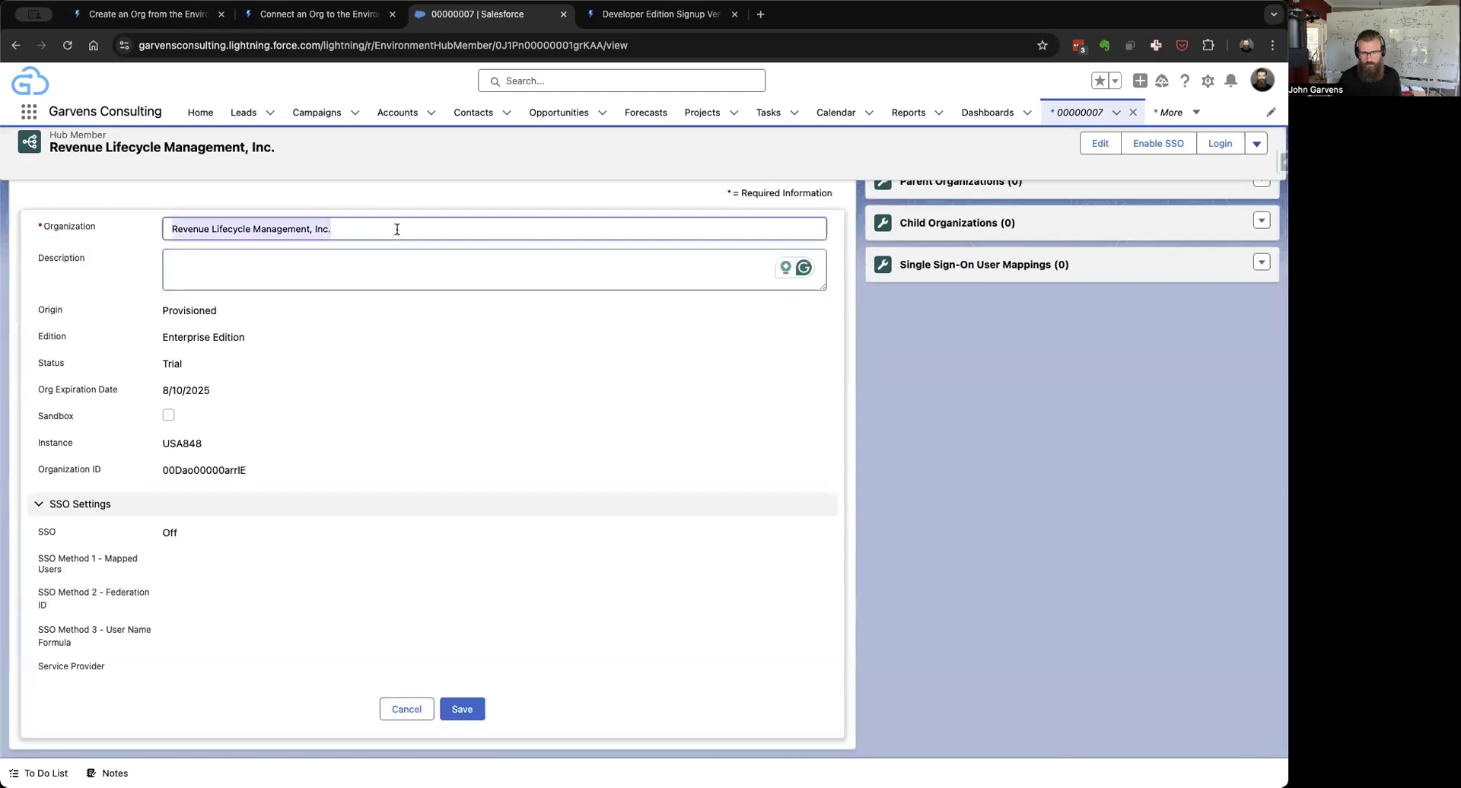
click(361, 257)
key(super+v)
click(461, 705)
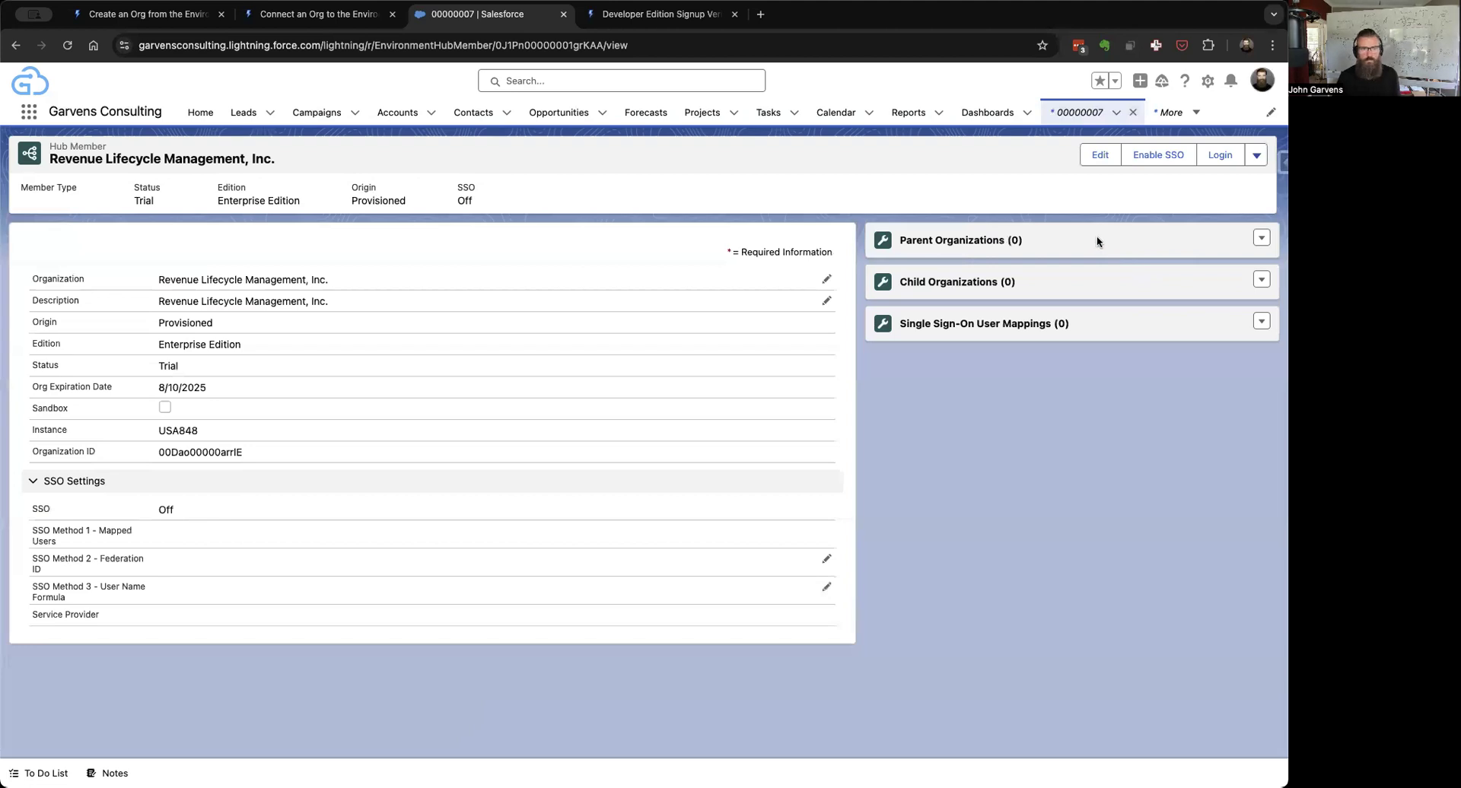
click(14, 44)
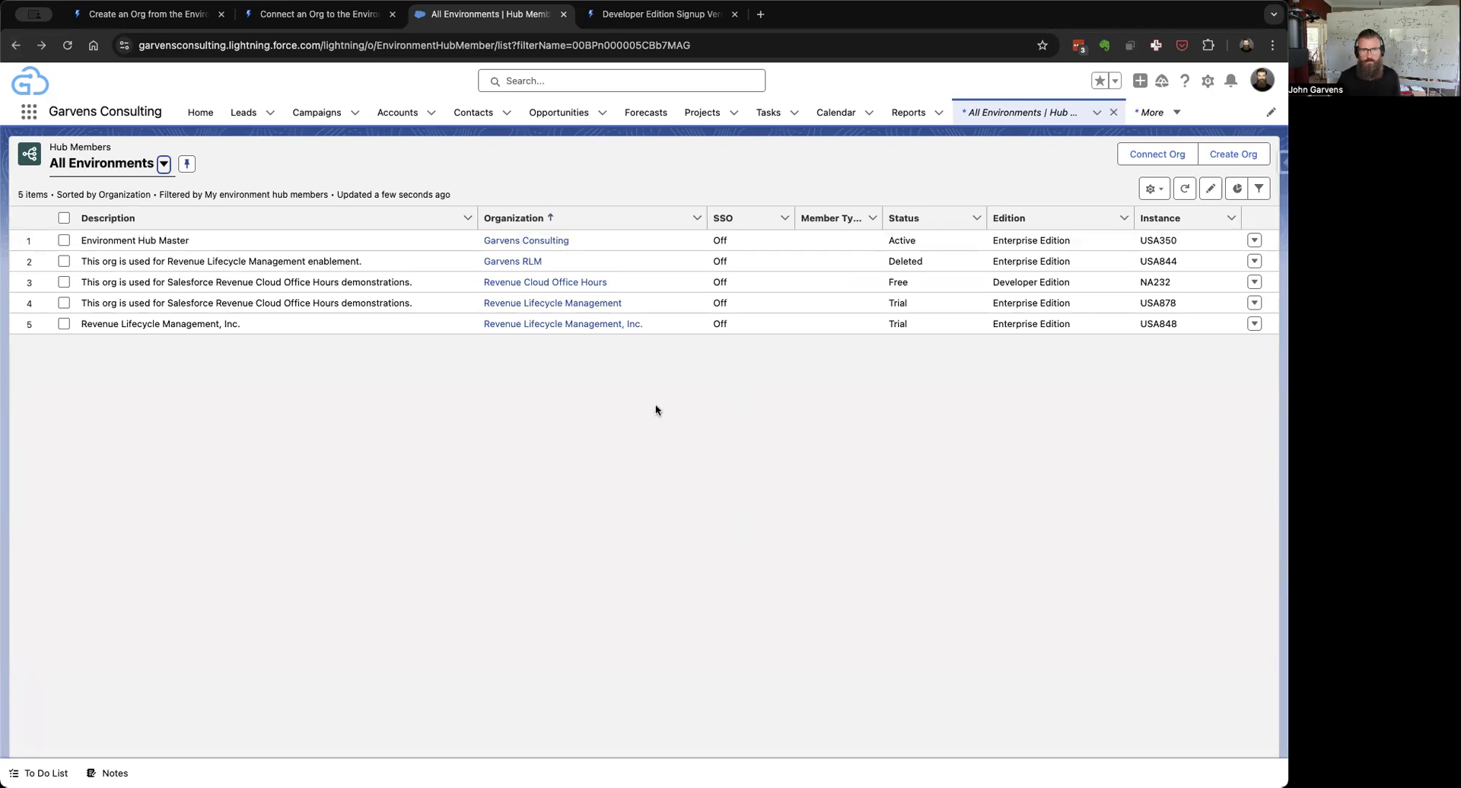
click(290, 22)
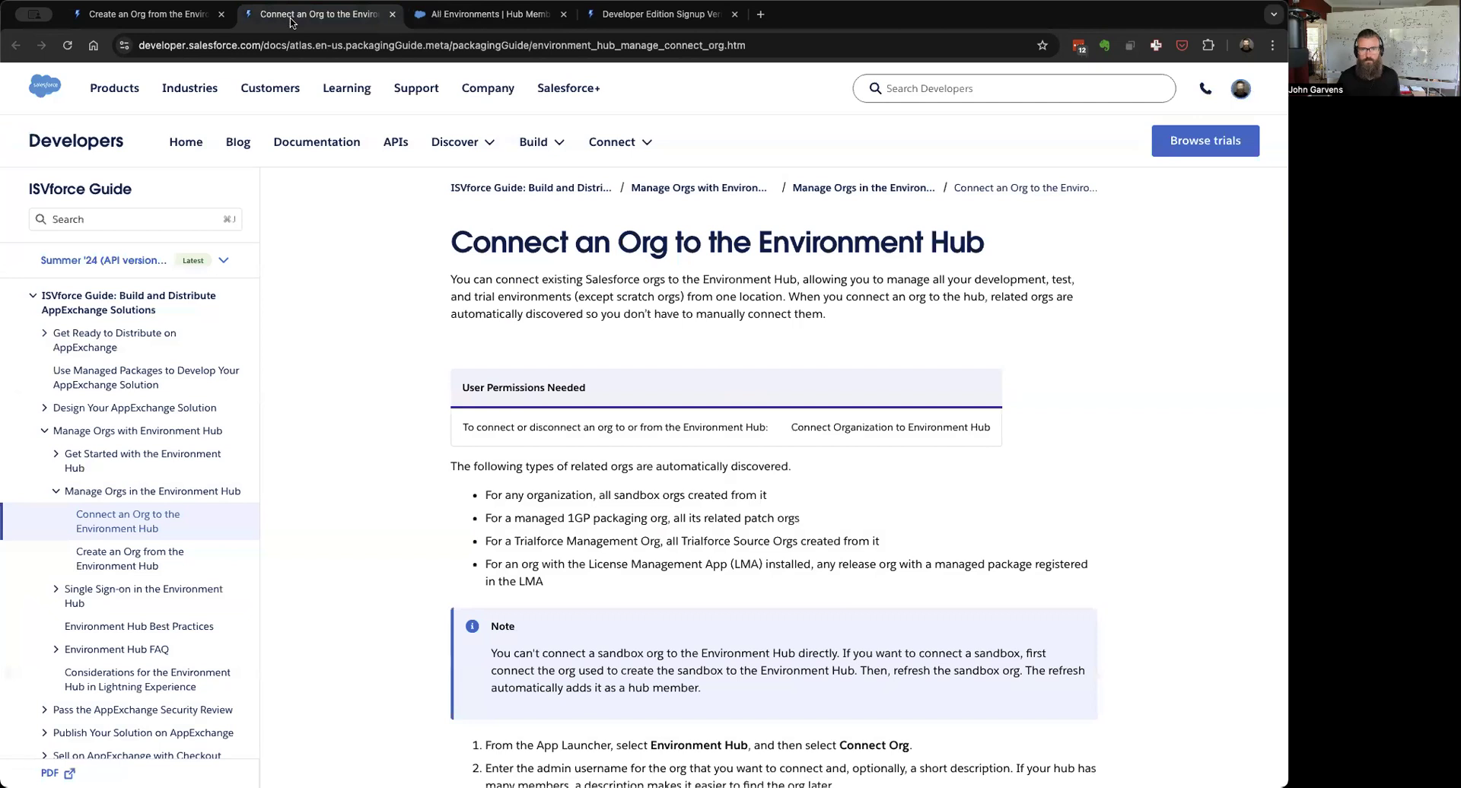
click(477, 17)
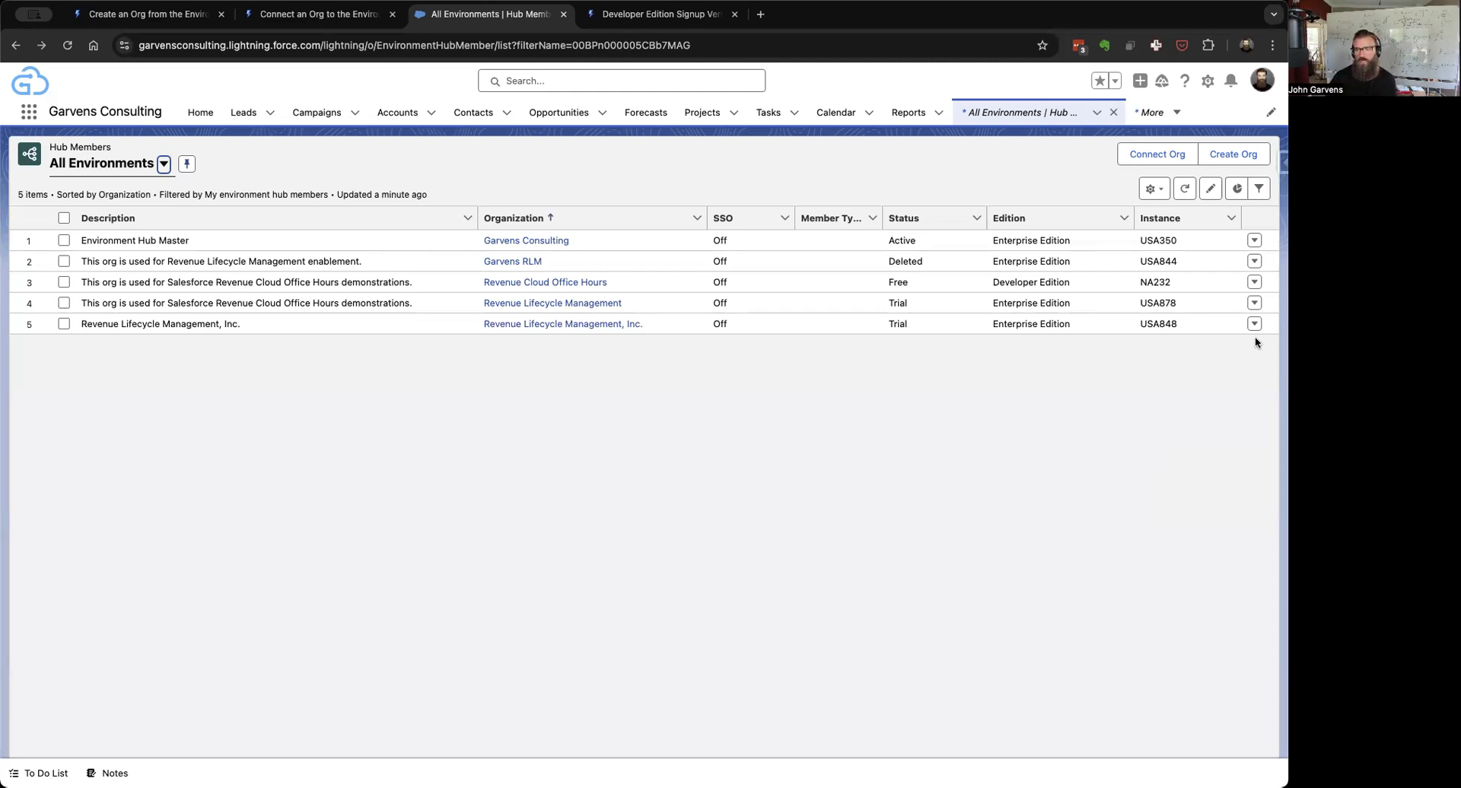
key(super+Tab)
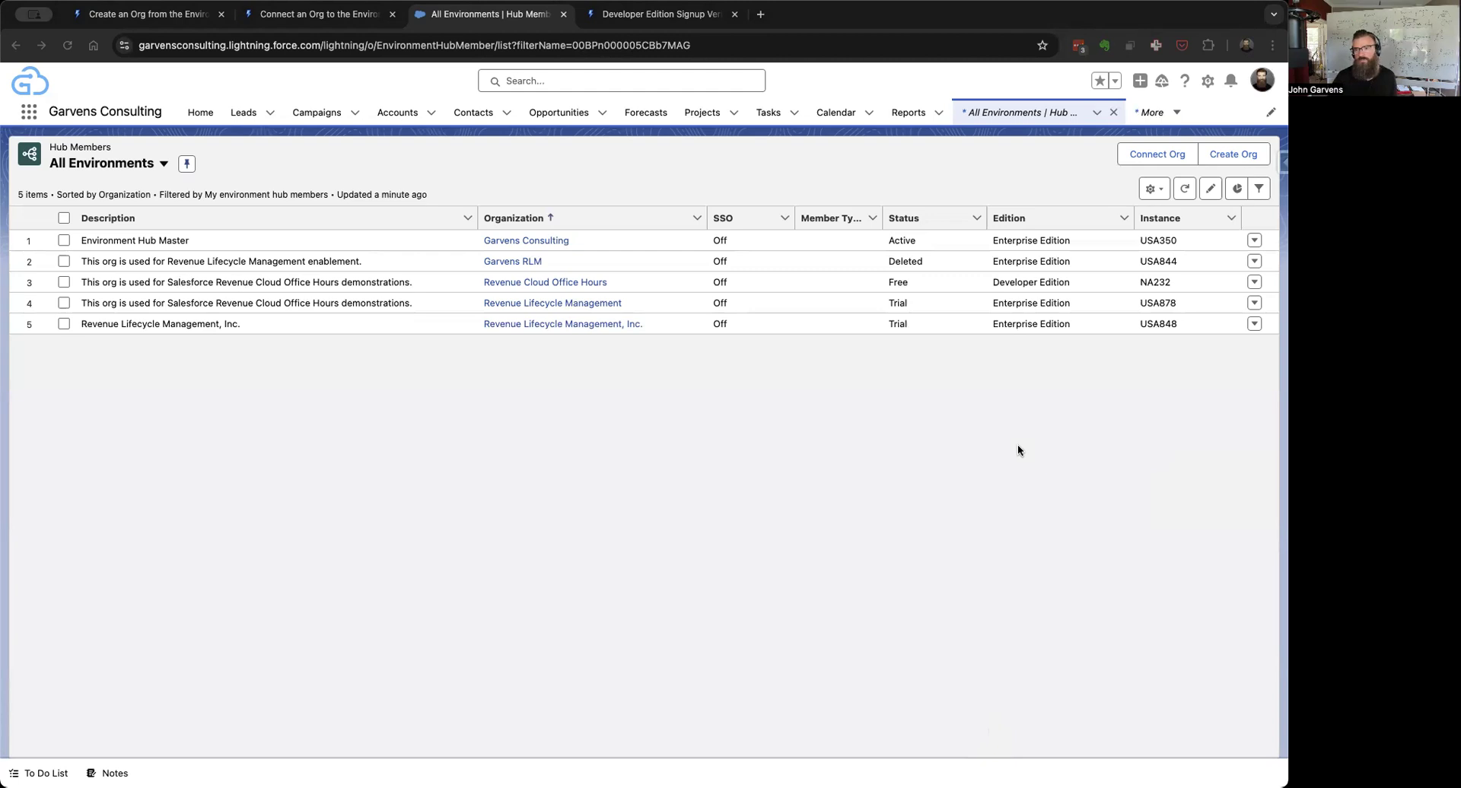
click(998, 493)
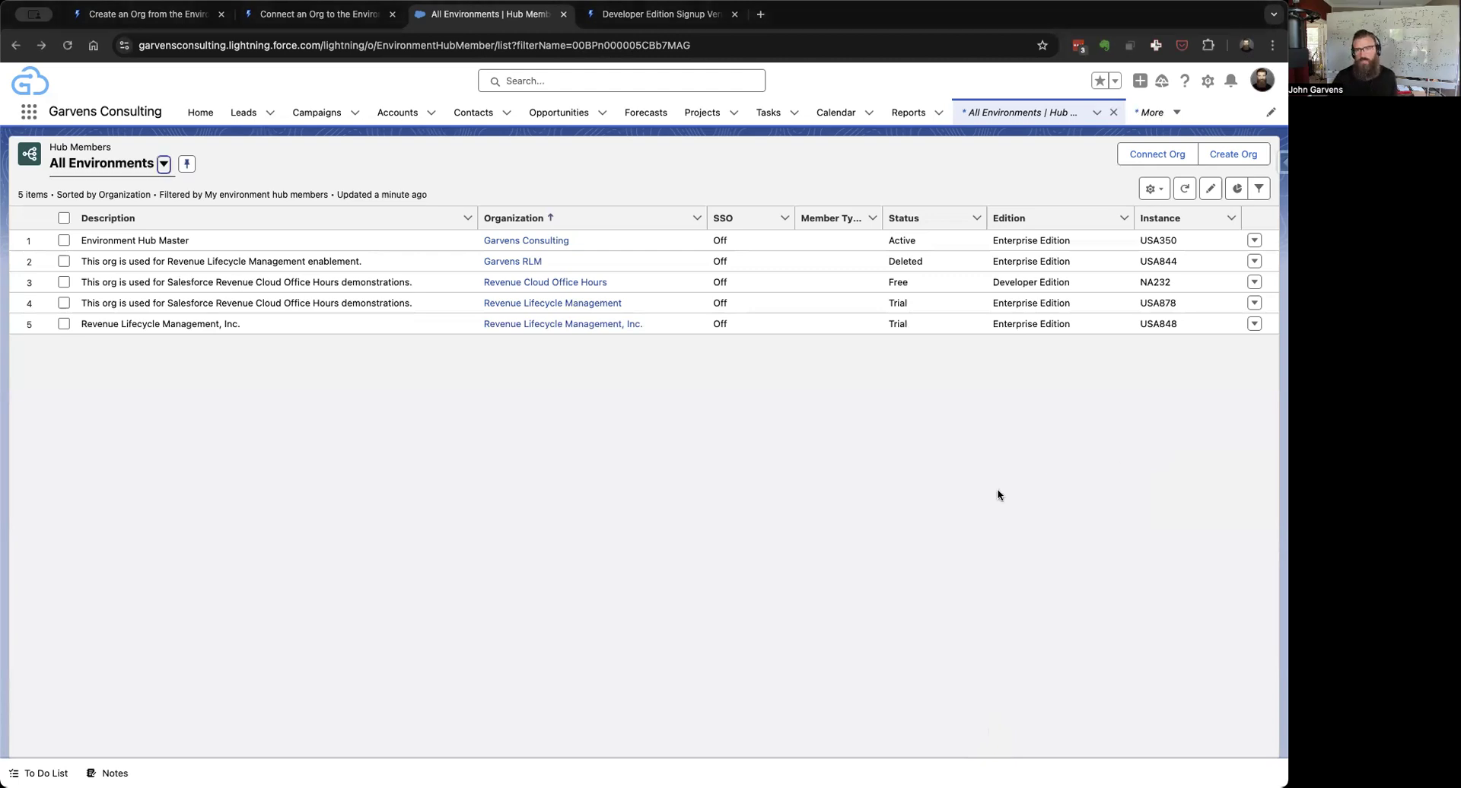
Step: Start a Create Org request with Purpose Test/Demo based on a Trialforce Template ID
click(1246, 154)
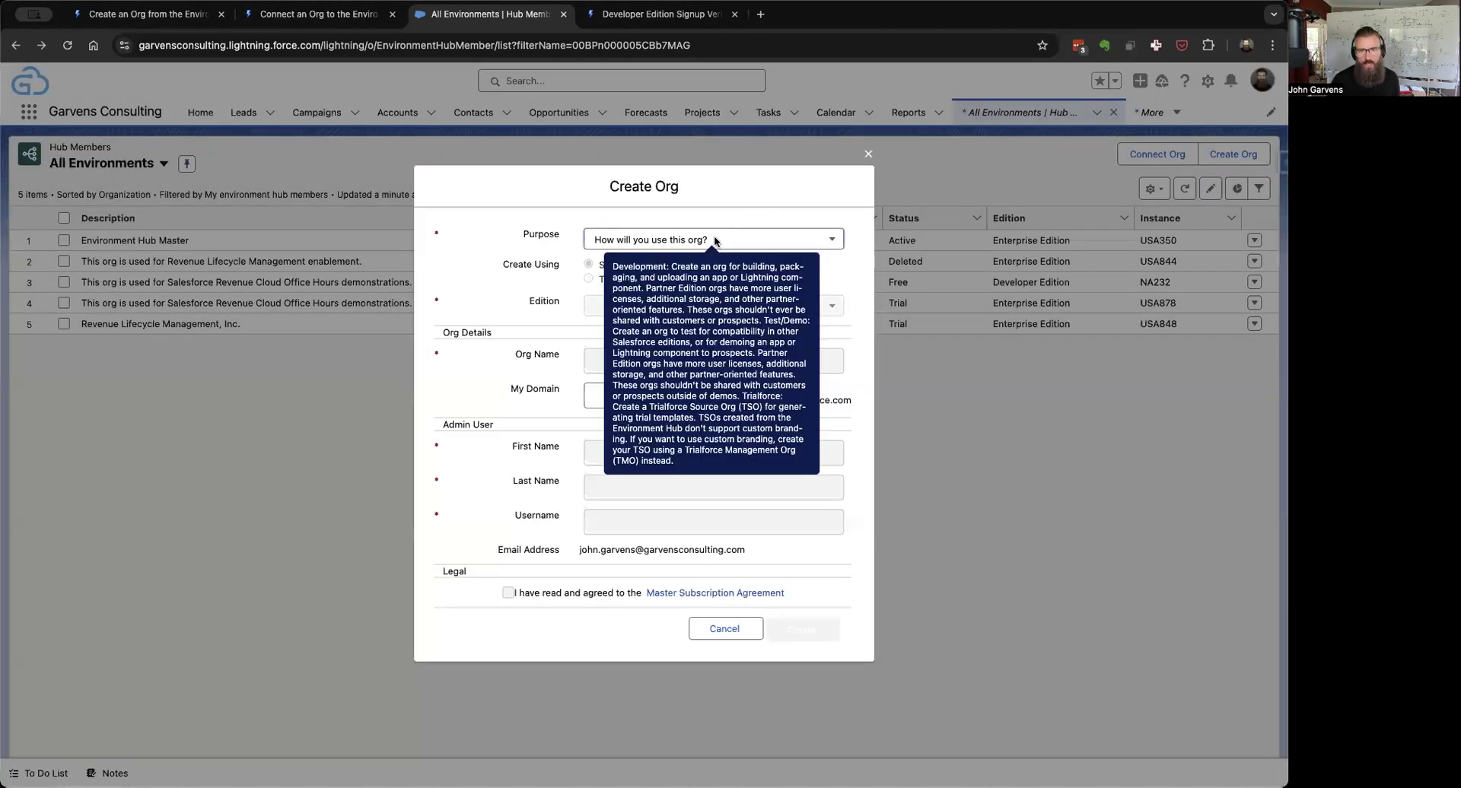
click(716, 240)
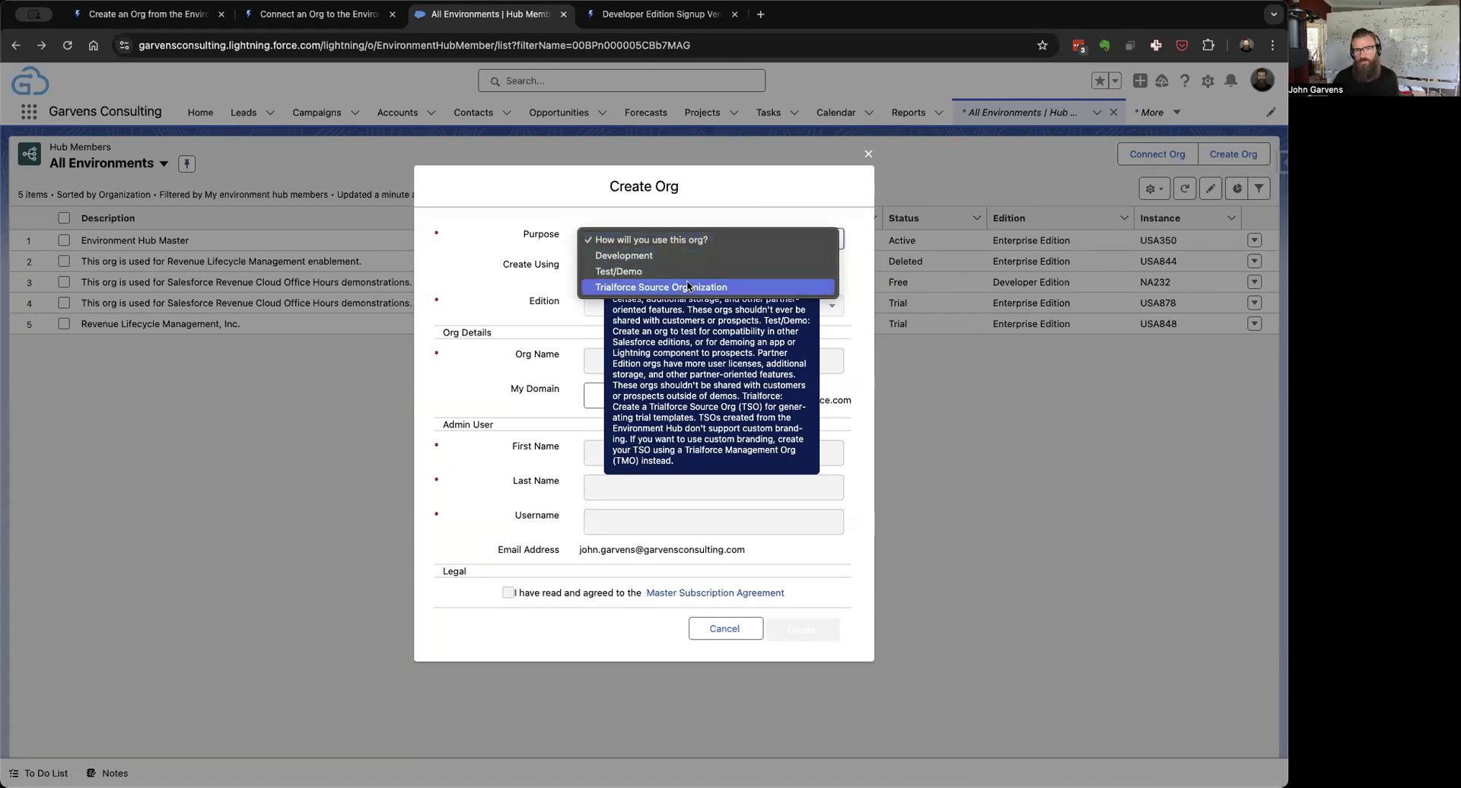
click(663, 271)
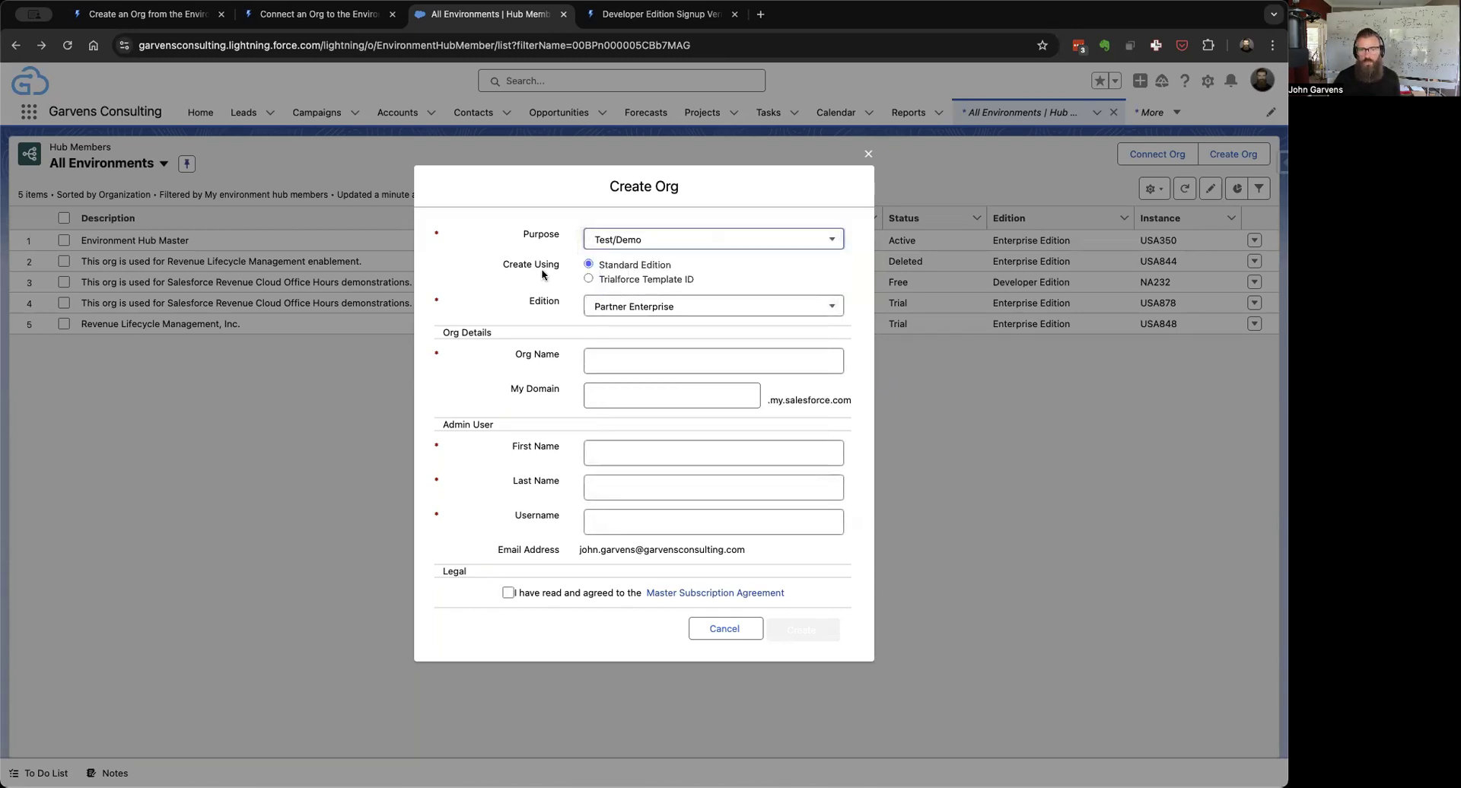
click(590, 278)
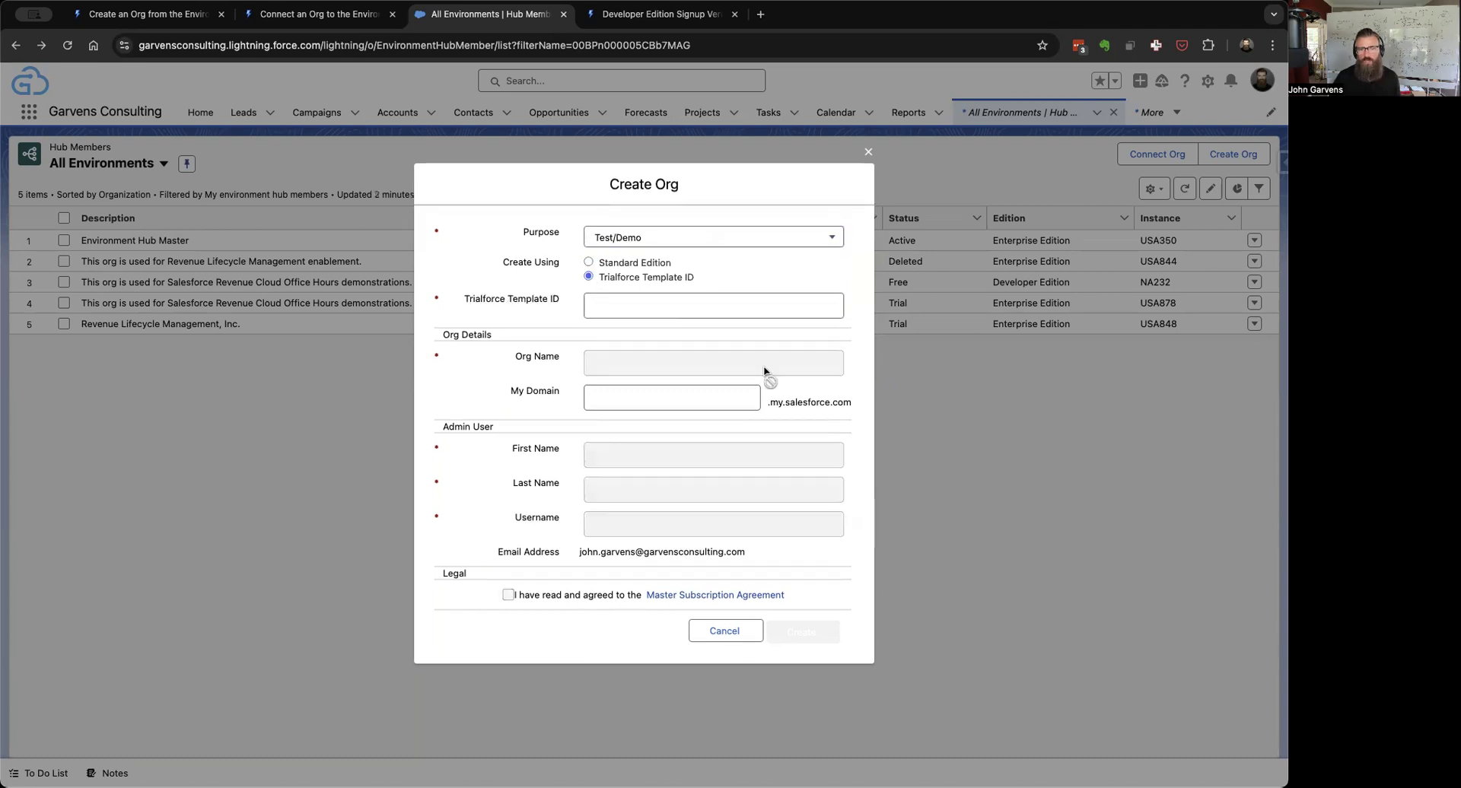
click(736, 306)
Step: Enter template 0TTbn000000hYeL, Org Name 'Environment Hub, Inc.' and My Domain 'EnvironmentHubInc'
text(0TTbn000000hYeL)
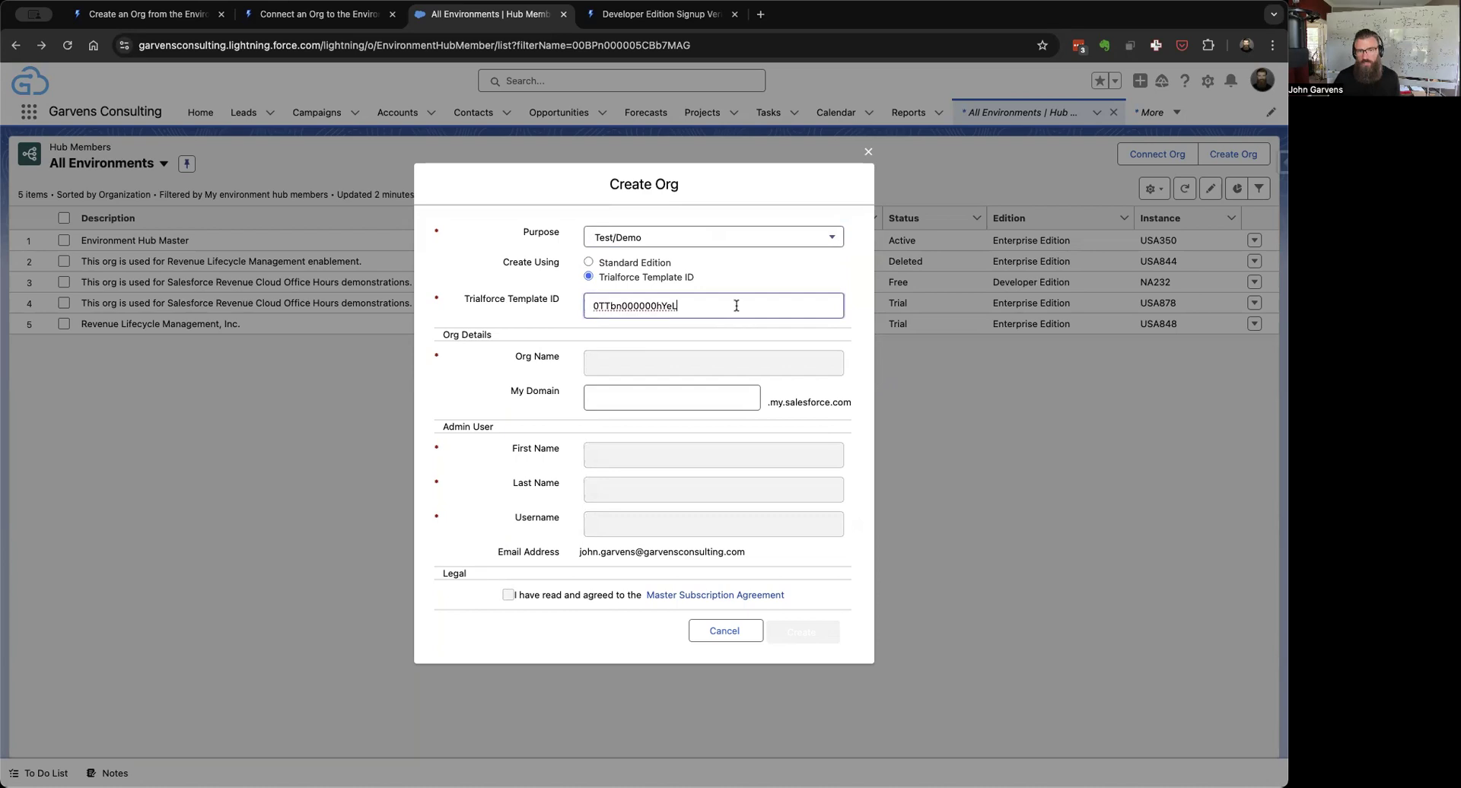
click(650, 370)
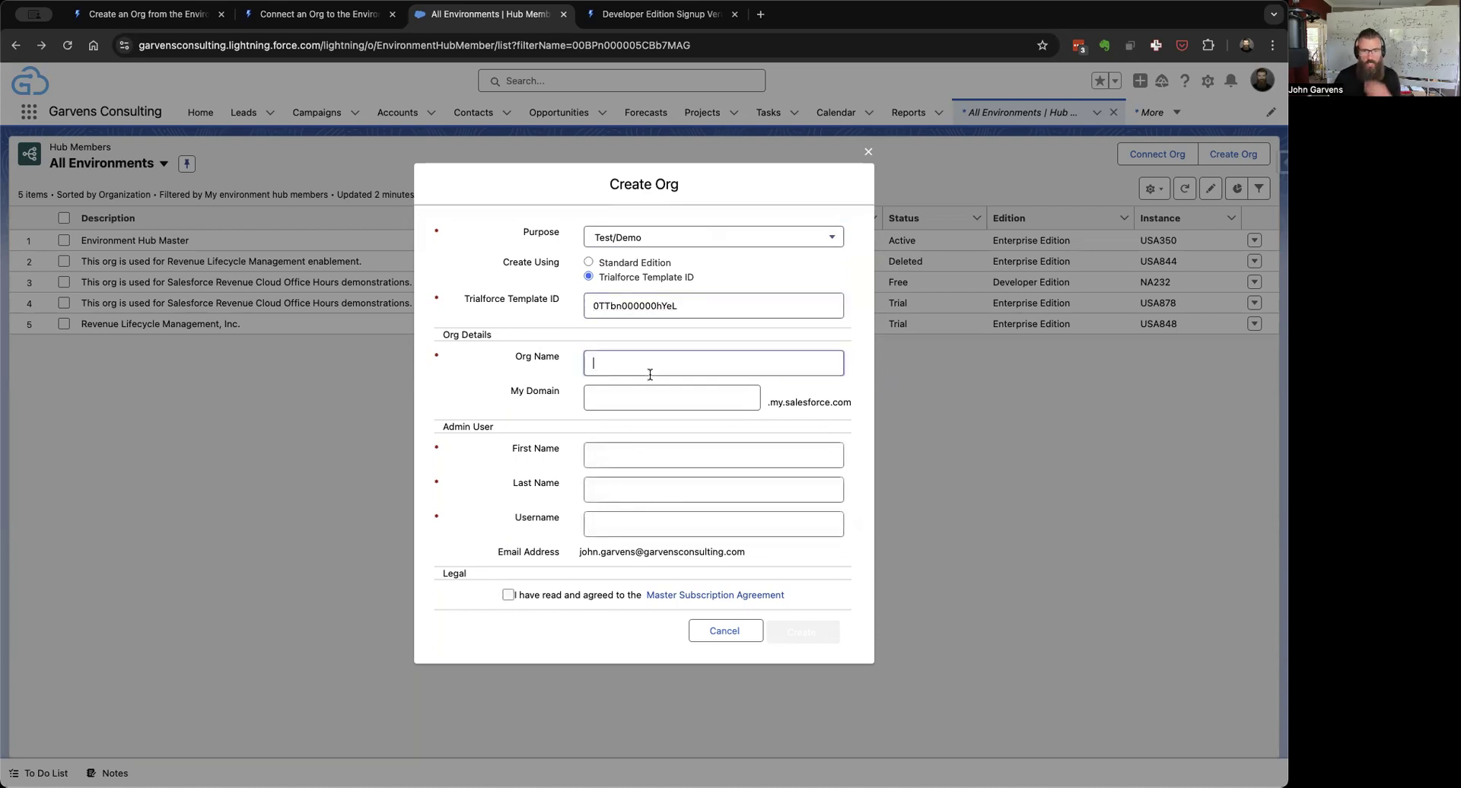
text(E)
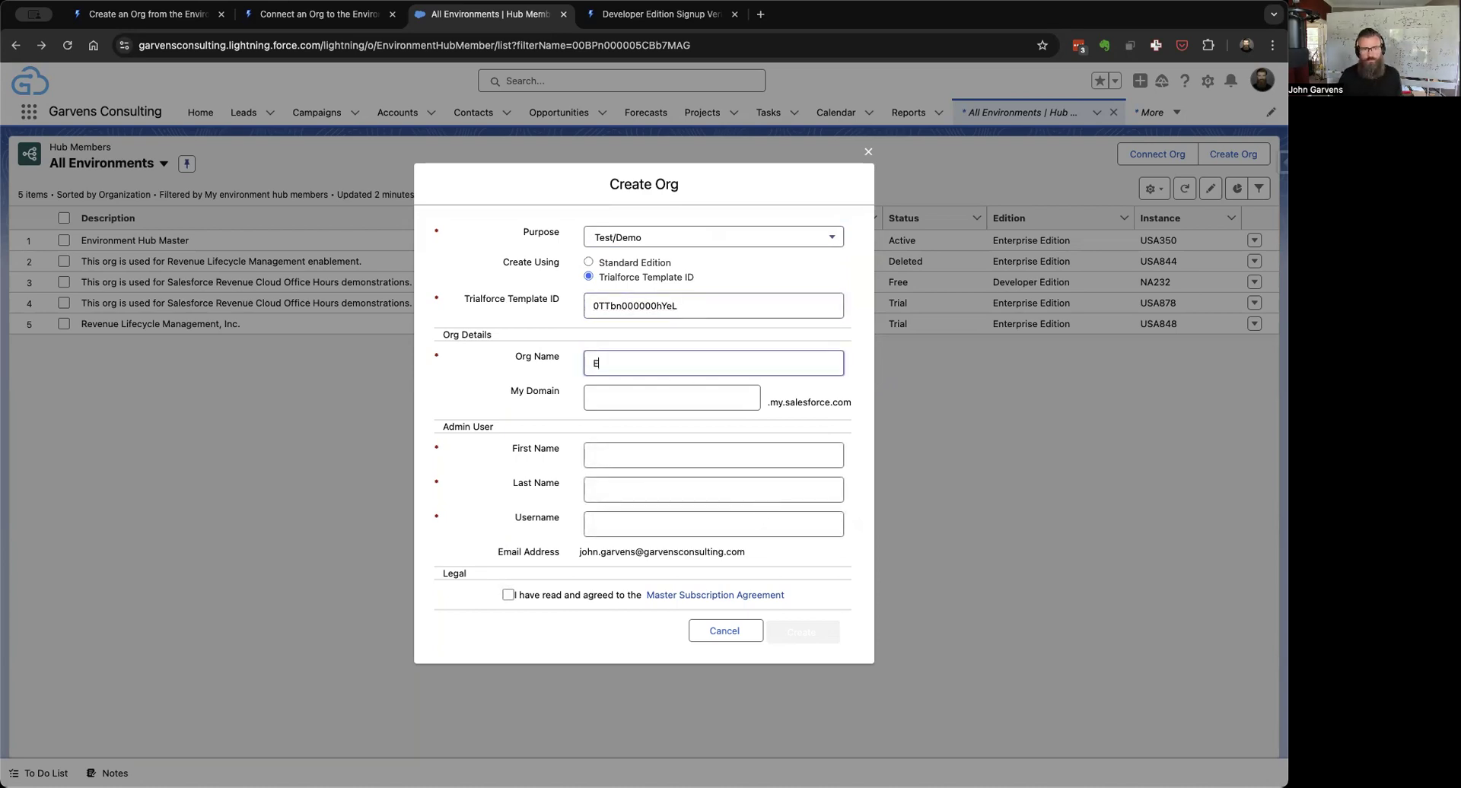
text(nvironment Hub, Inc.)
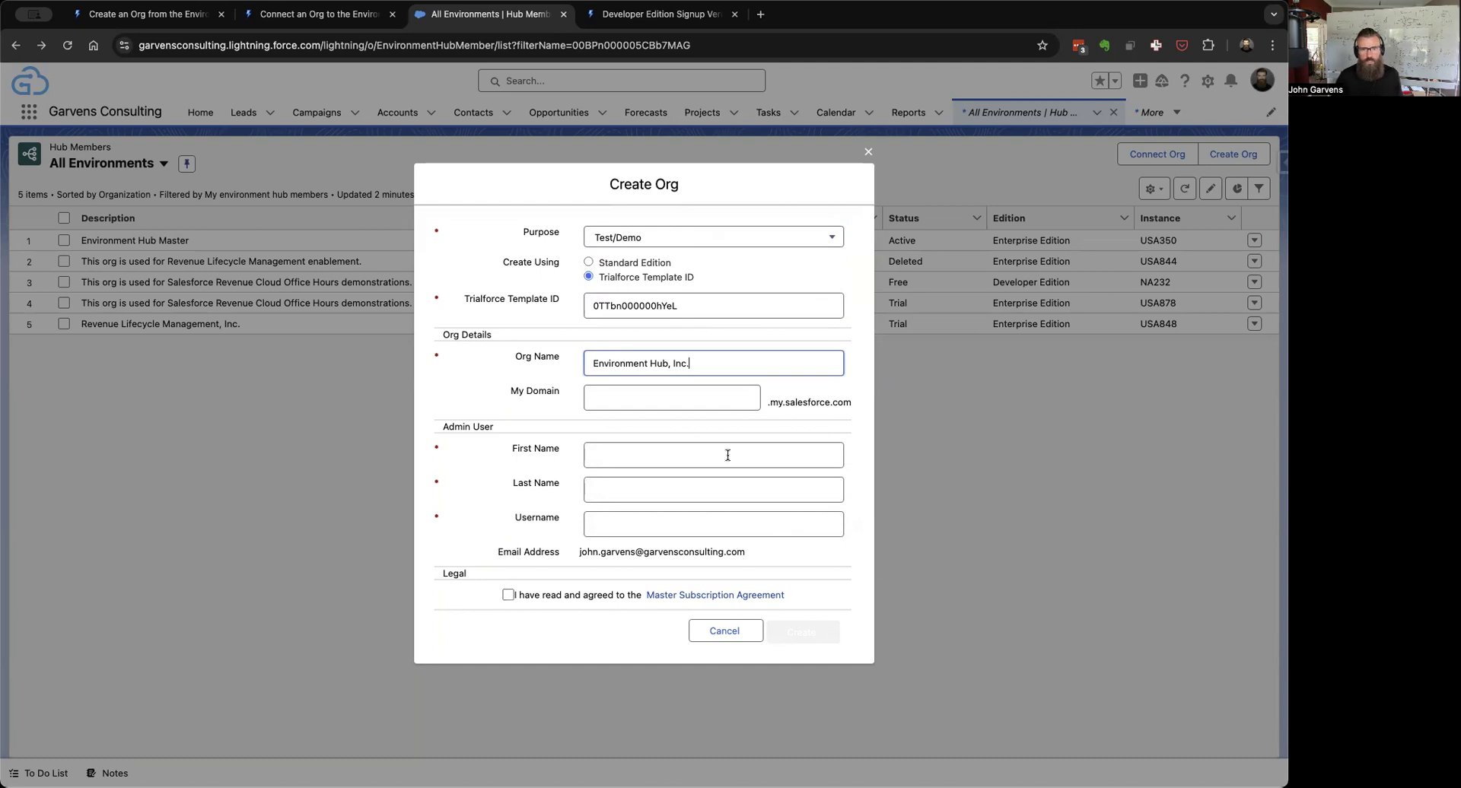
click(666, 395)
text(Environme)
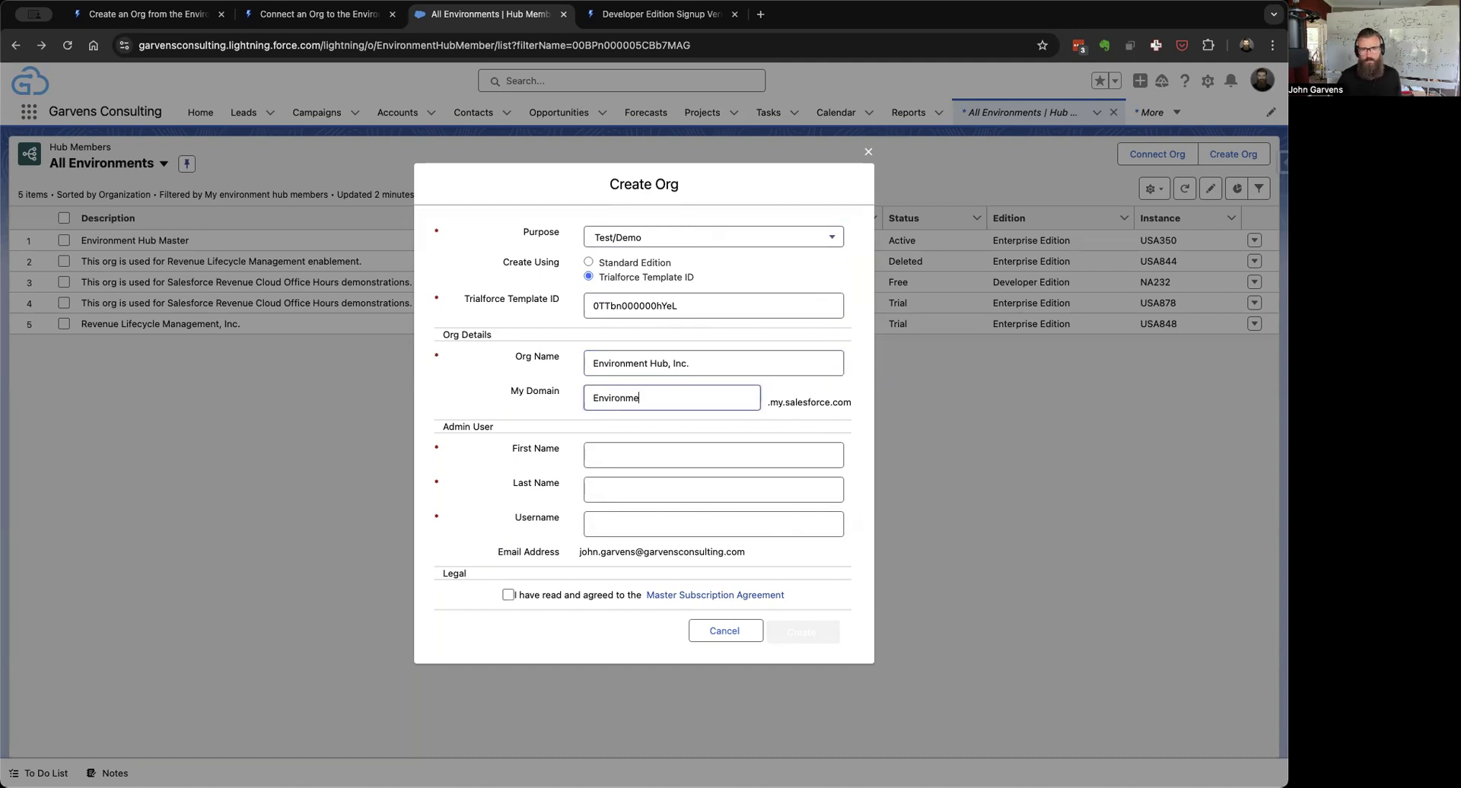
text(ntHubInc)
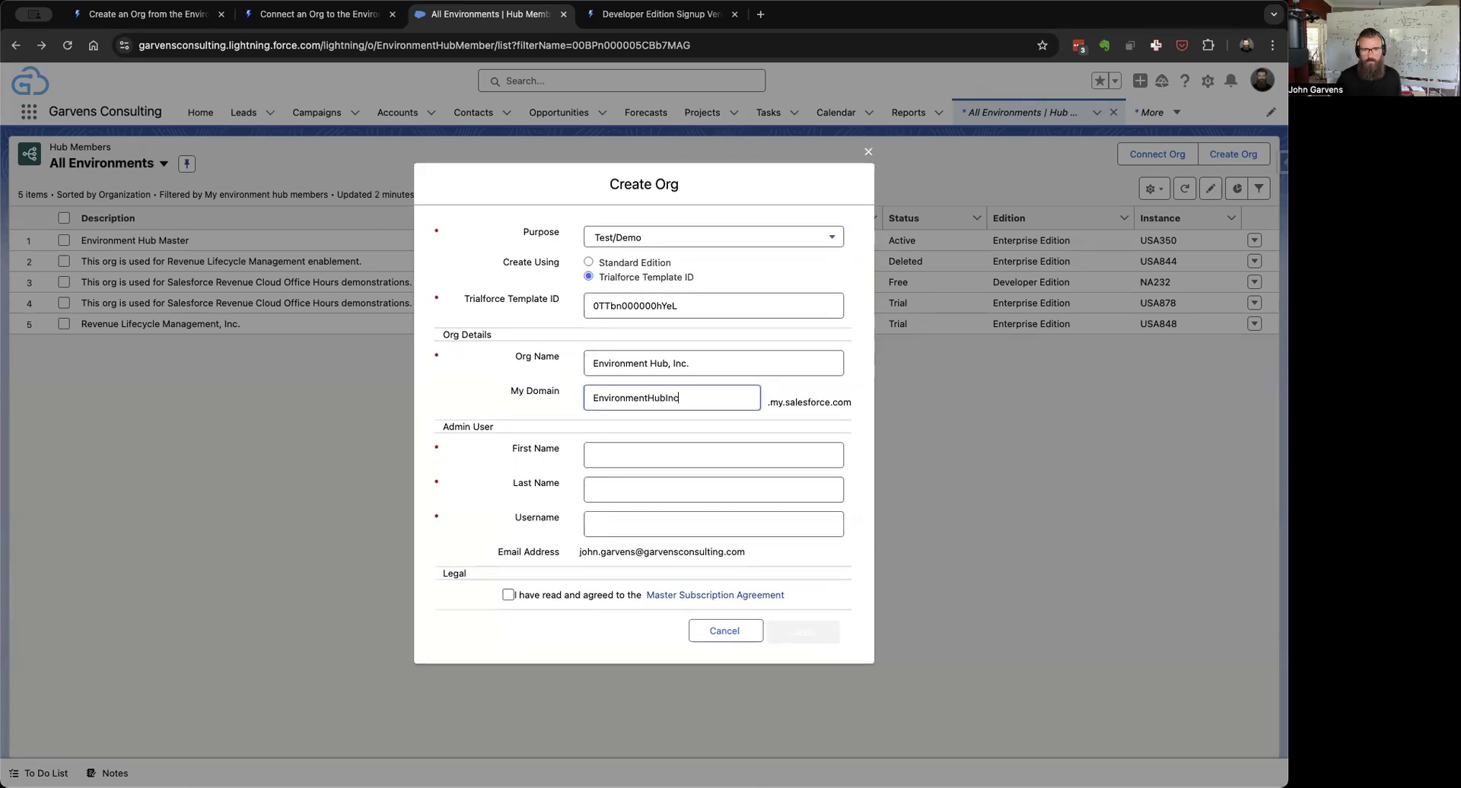
Step: Enter the admin user's first name, last name and username e-mail
click(662, 457)
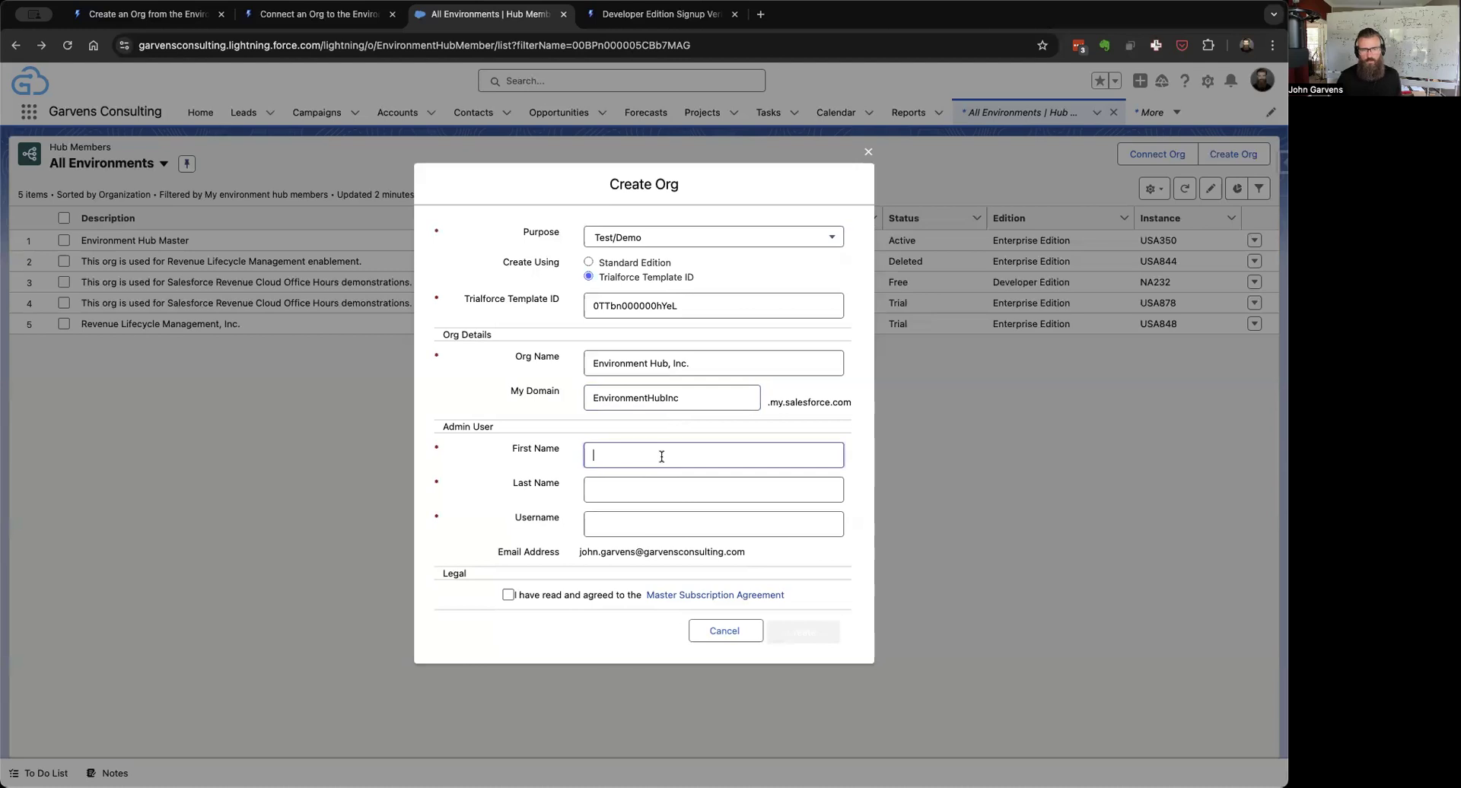
text(John)
key(Tab)
key(Tab)
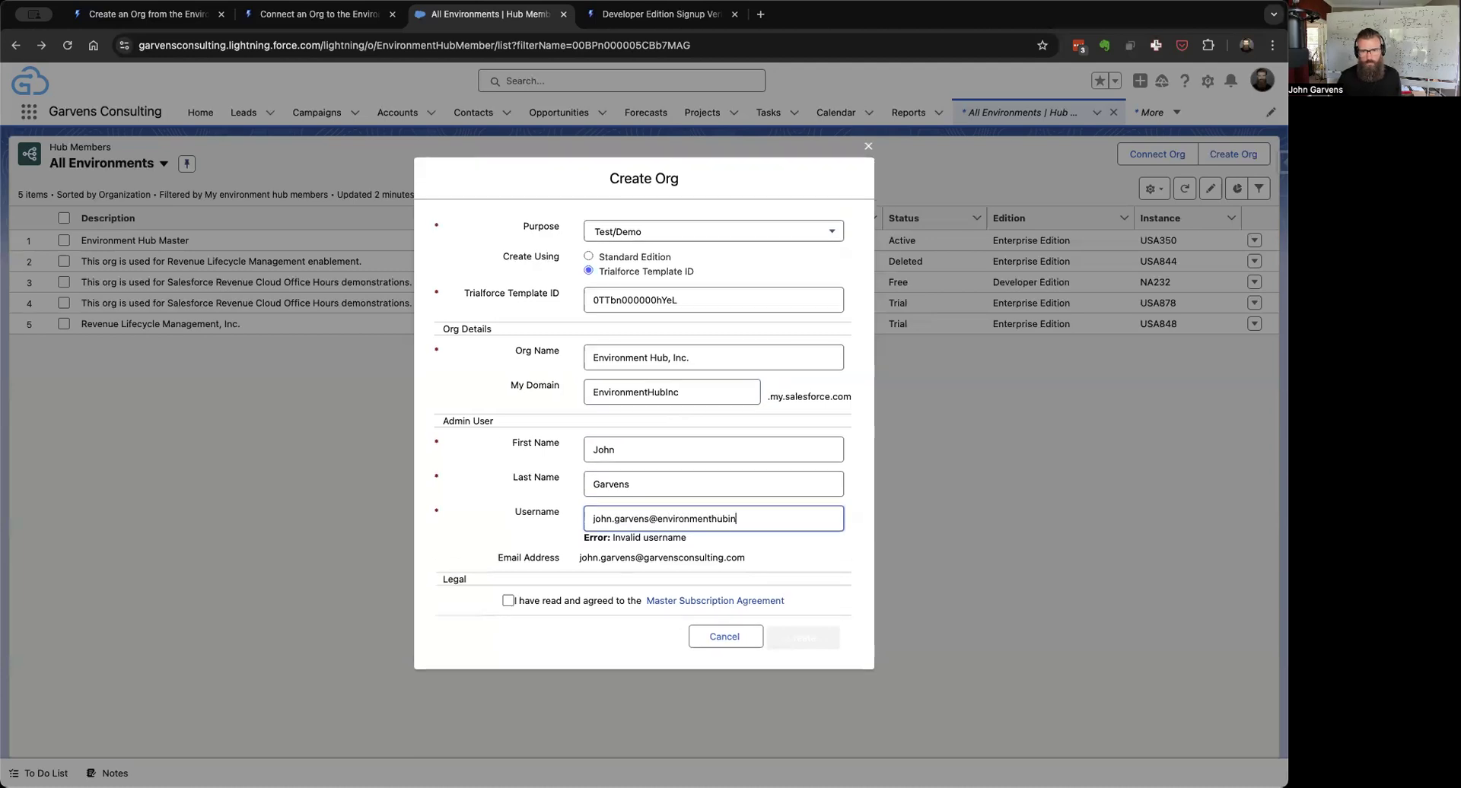
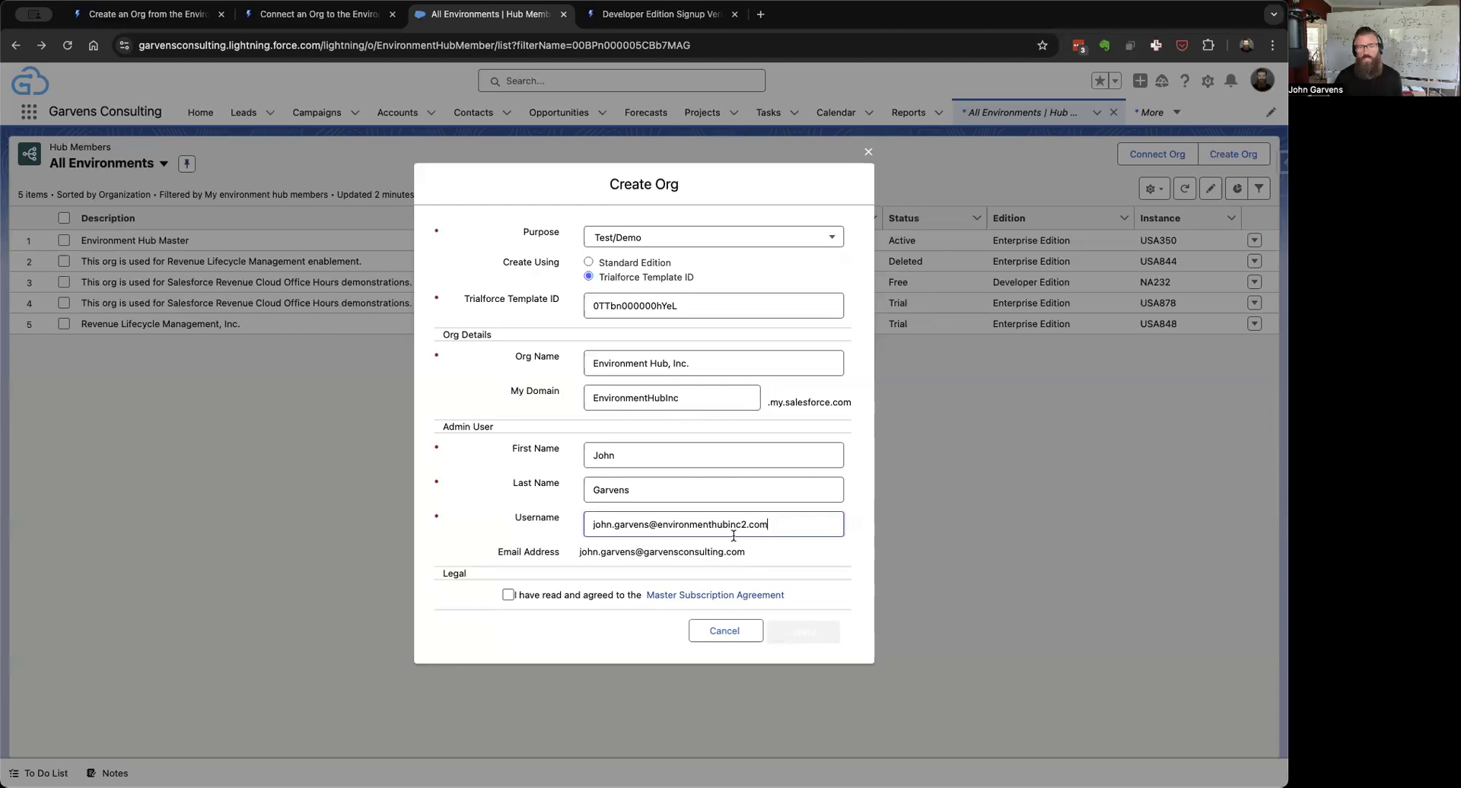
Step: Change My Domain to lowercase 'environmenthubinc', accept the Master Subscription Agreement, and create the org
click(690, 399)
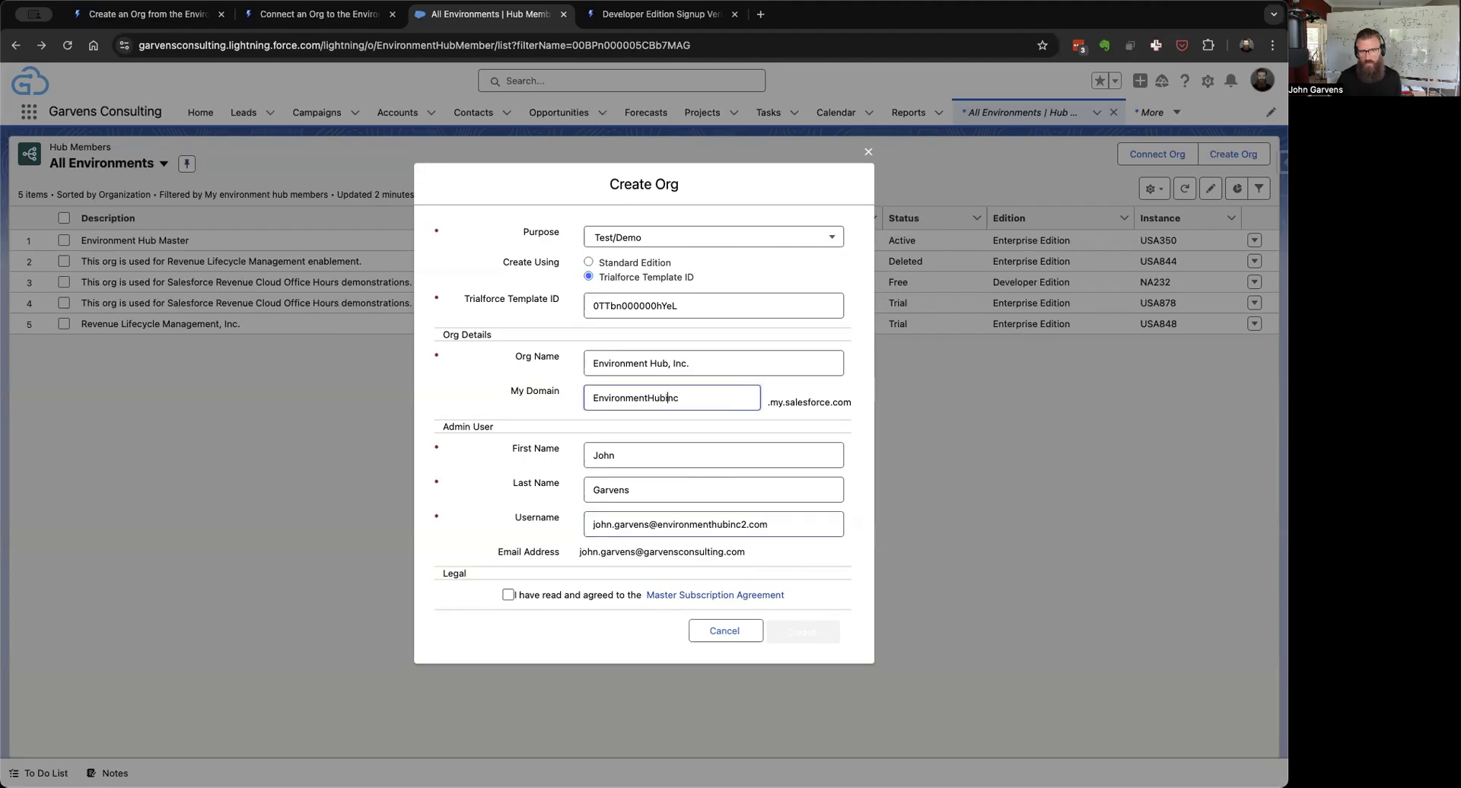
key(BackSpace)
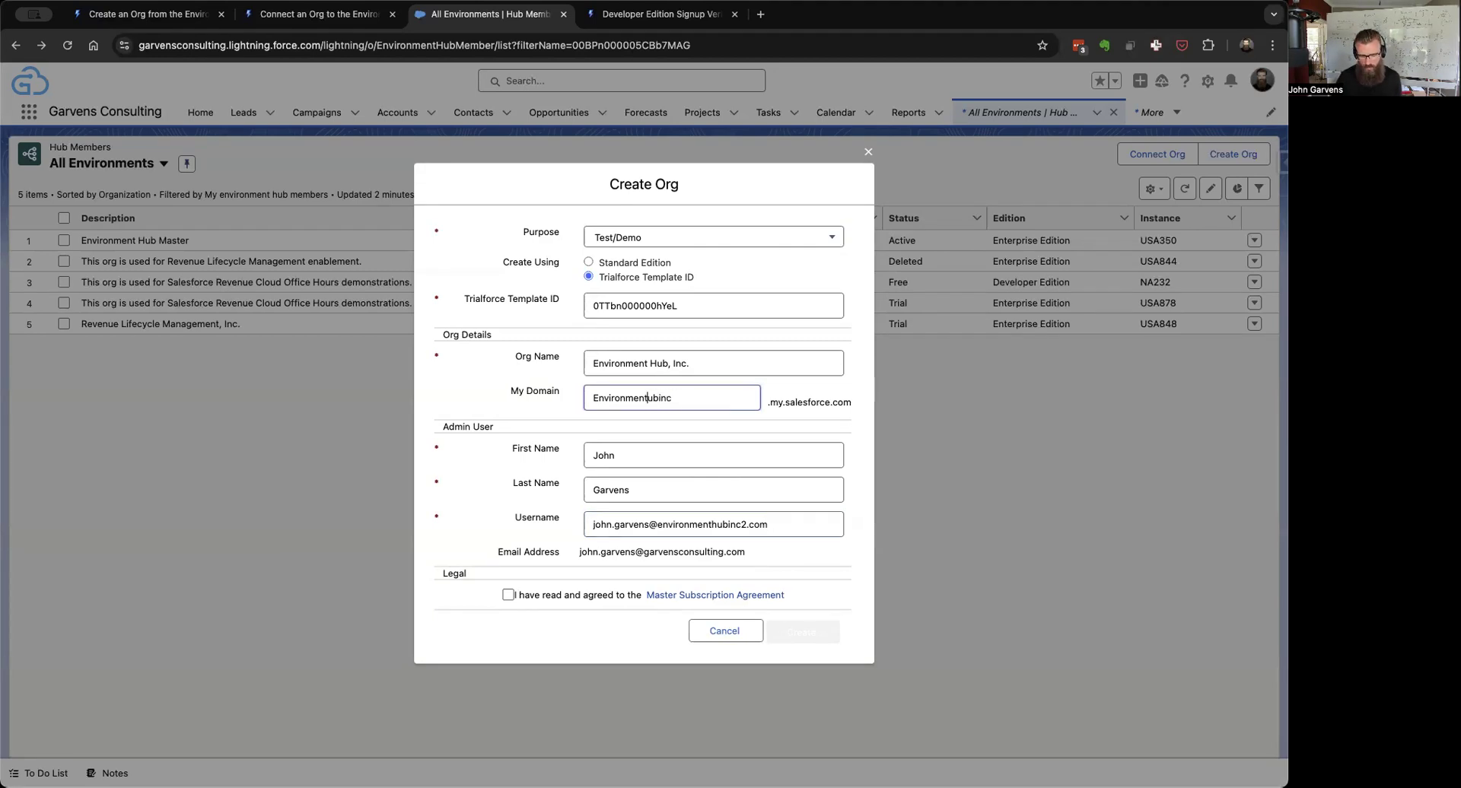
text(h)
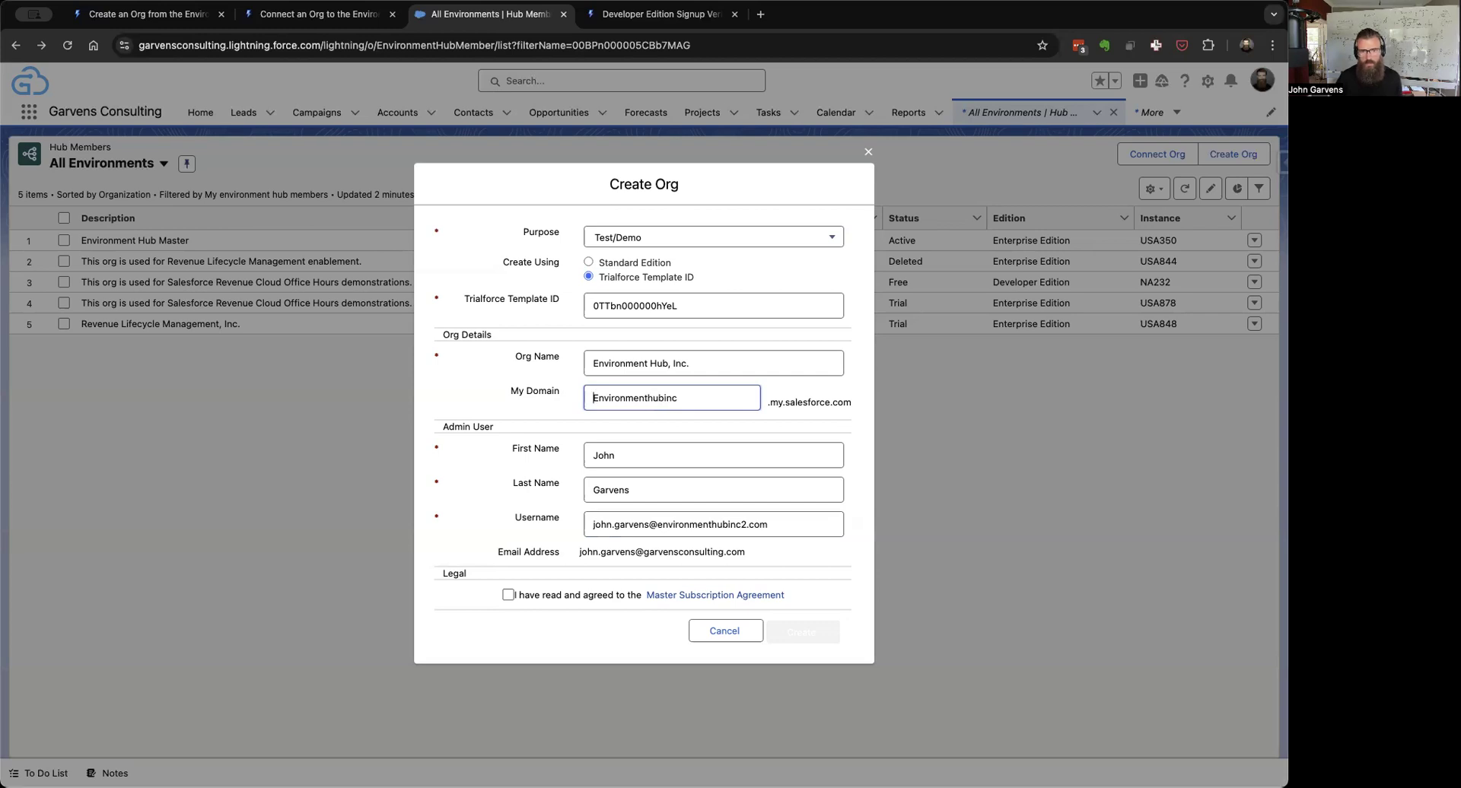
key(BackSpace)
text(e)
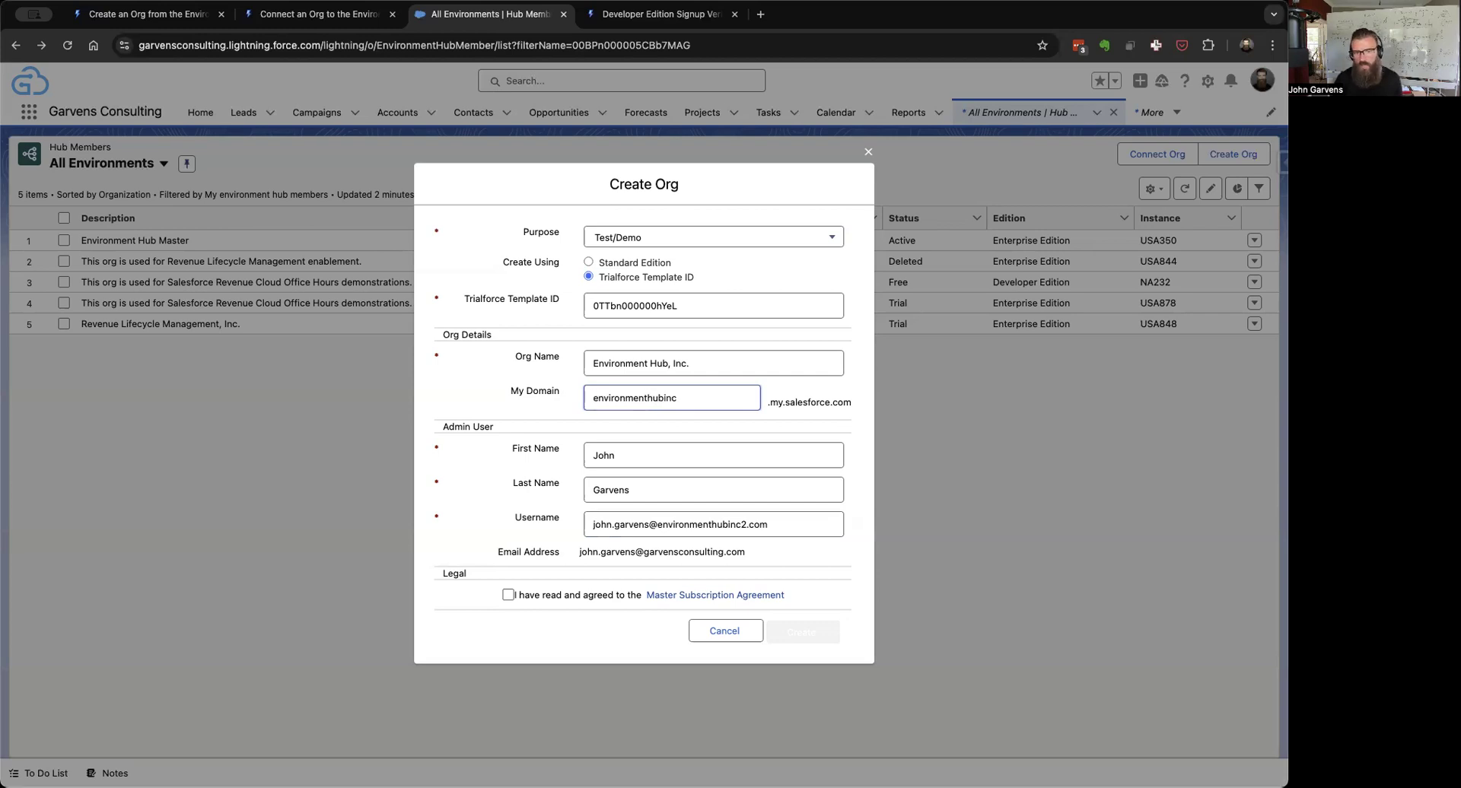
click(470, 395)
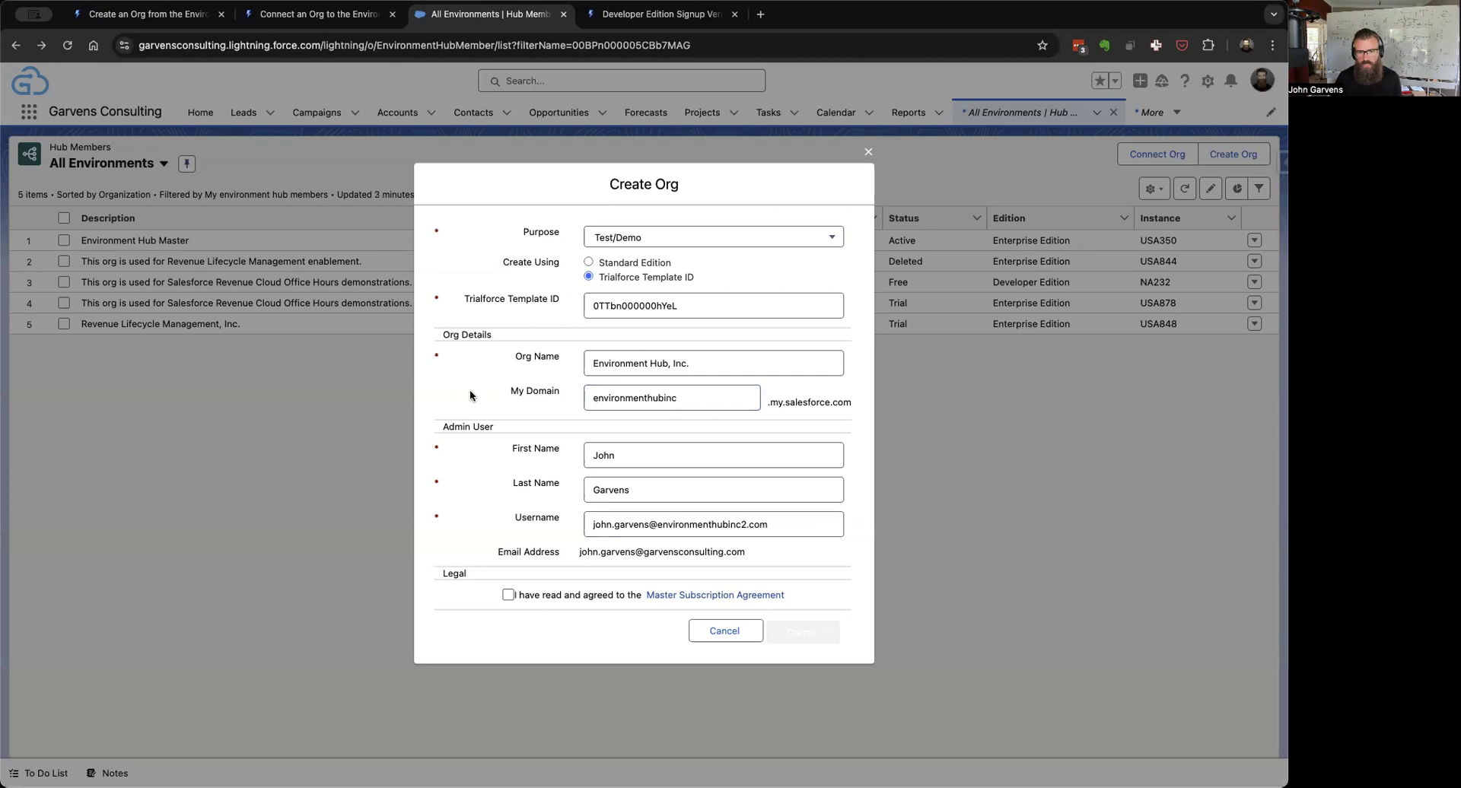
click(509, 596)
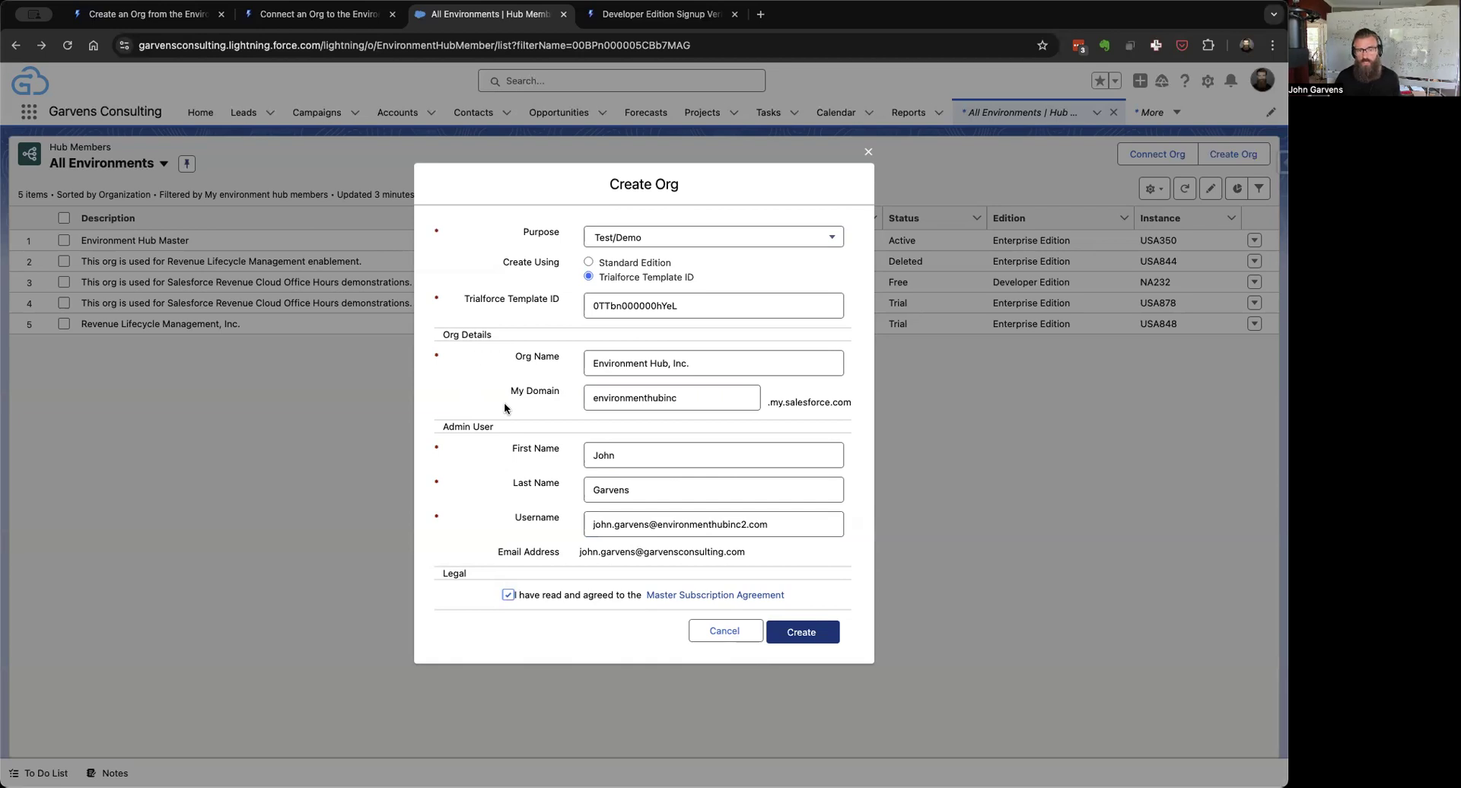
click(803, 634)
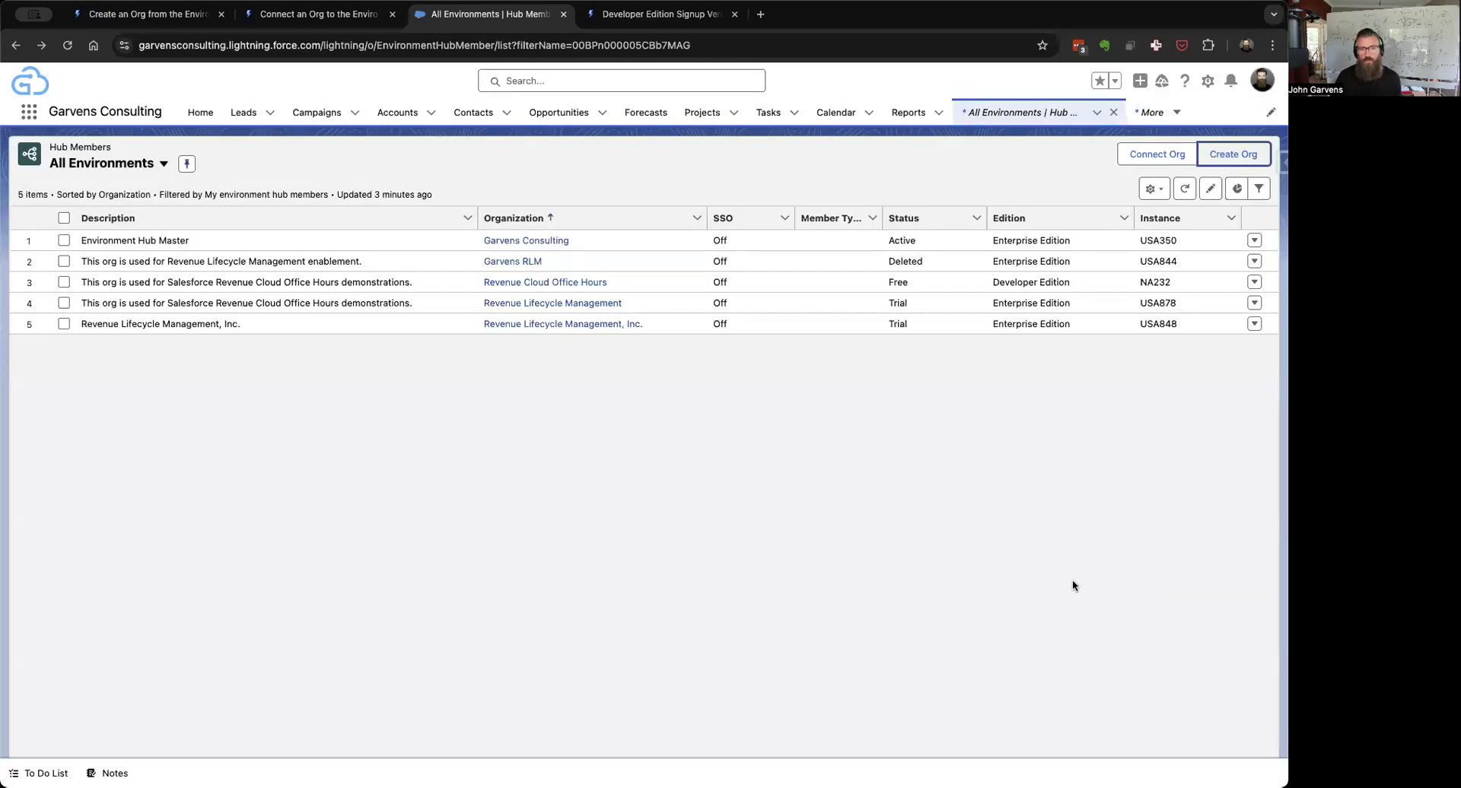
click(651, 14)
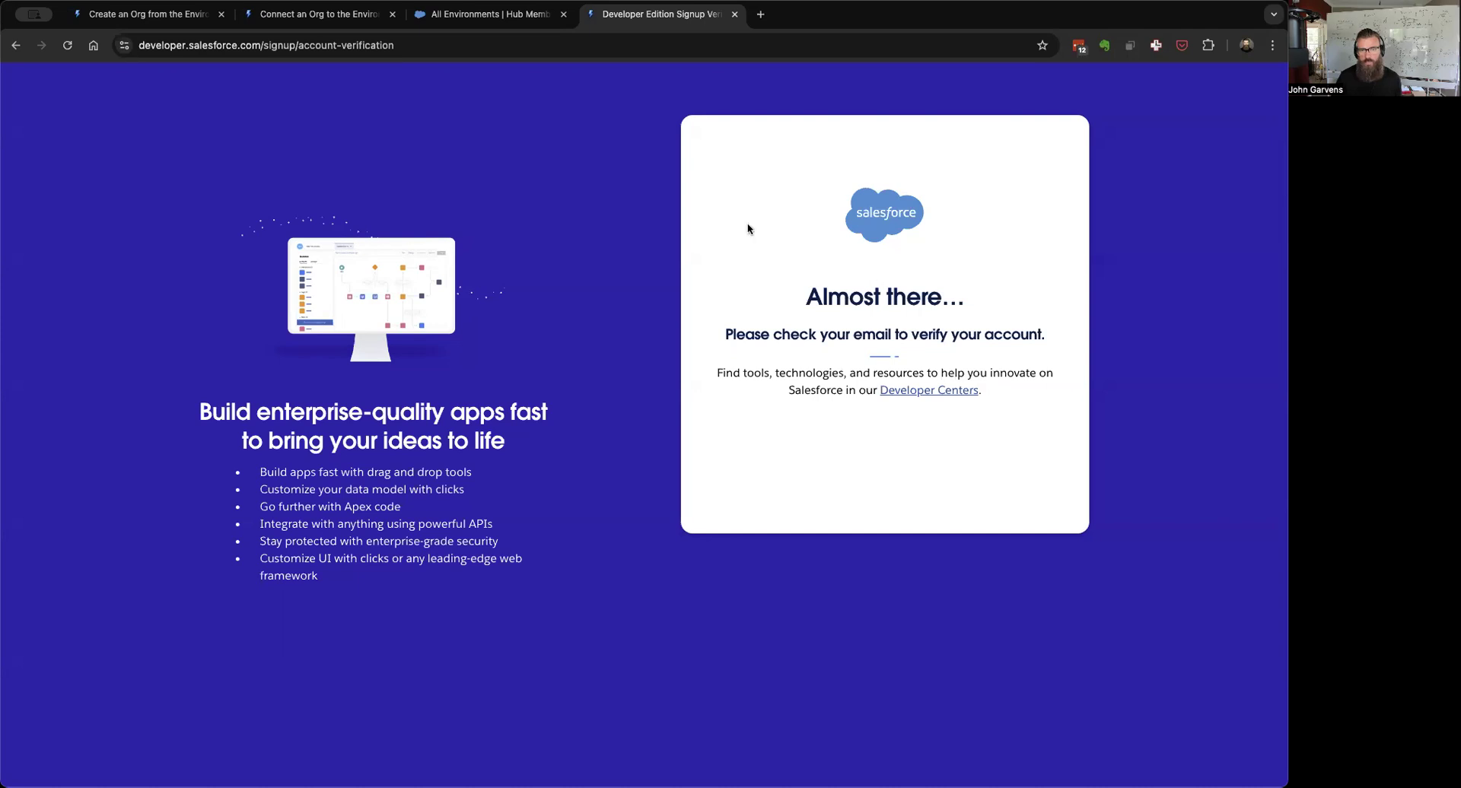
click(466, 22)
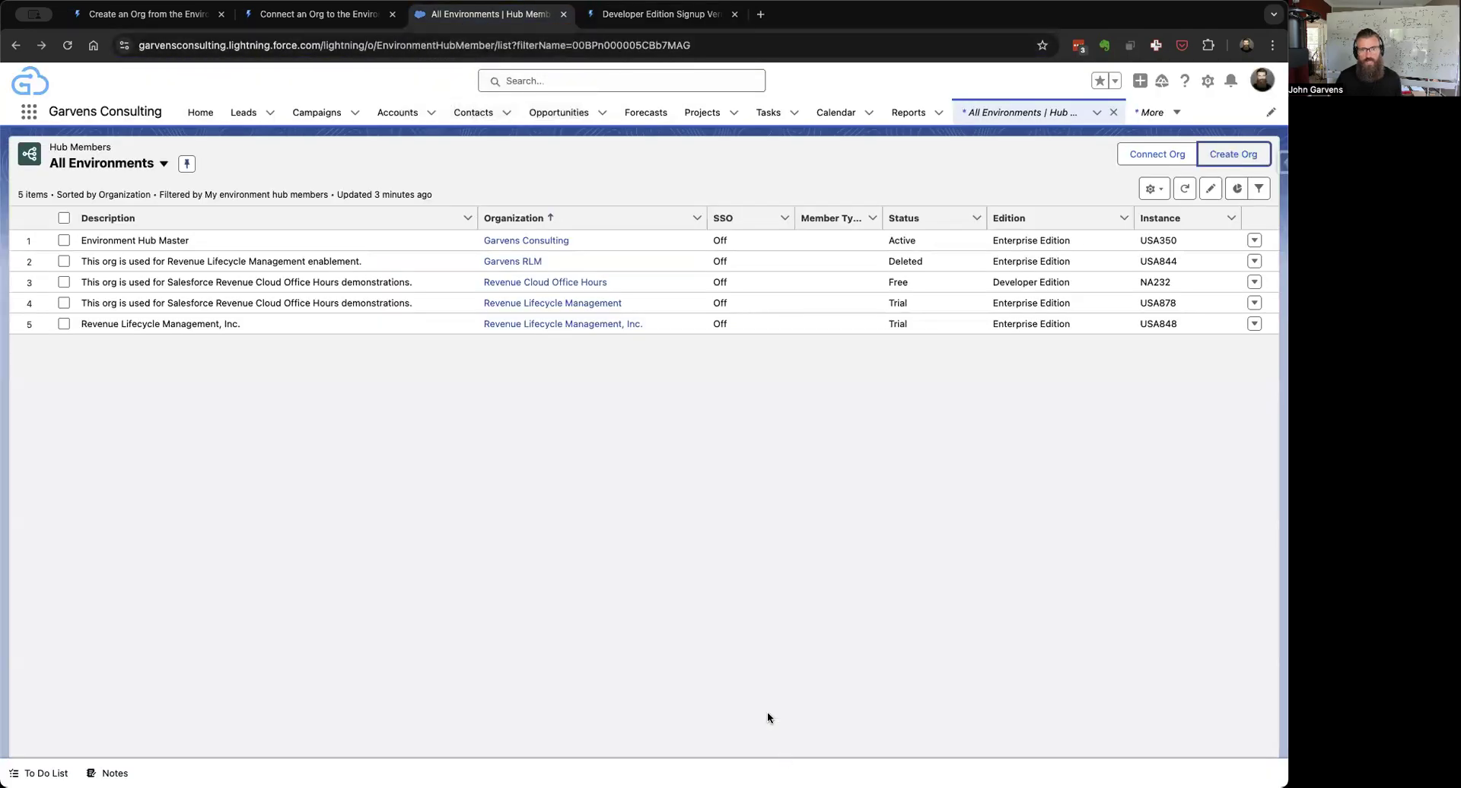
click(1184, 189)
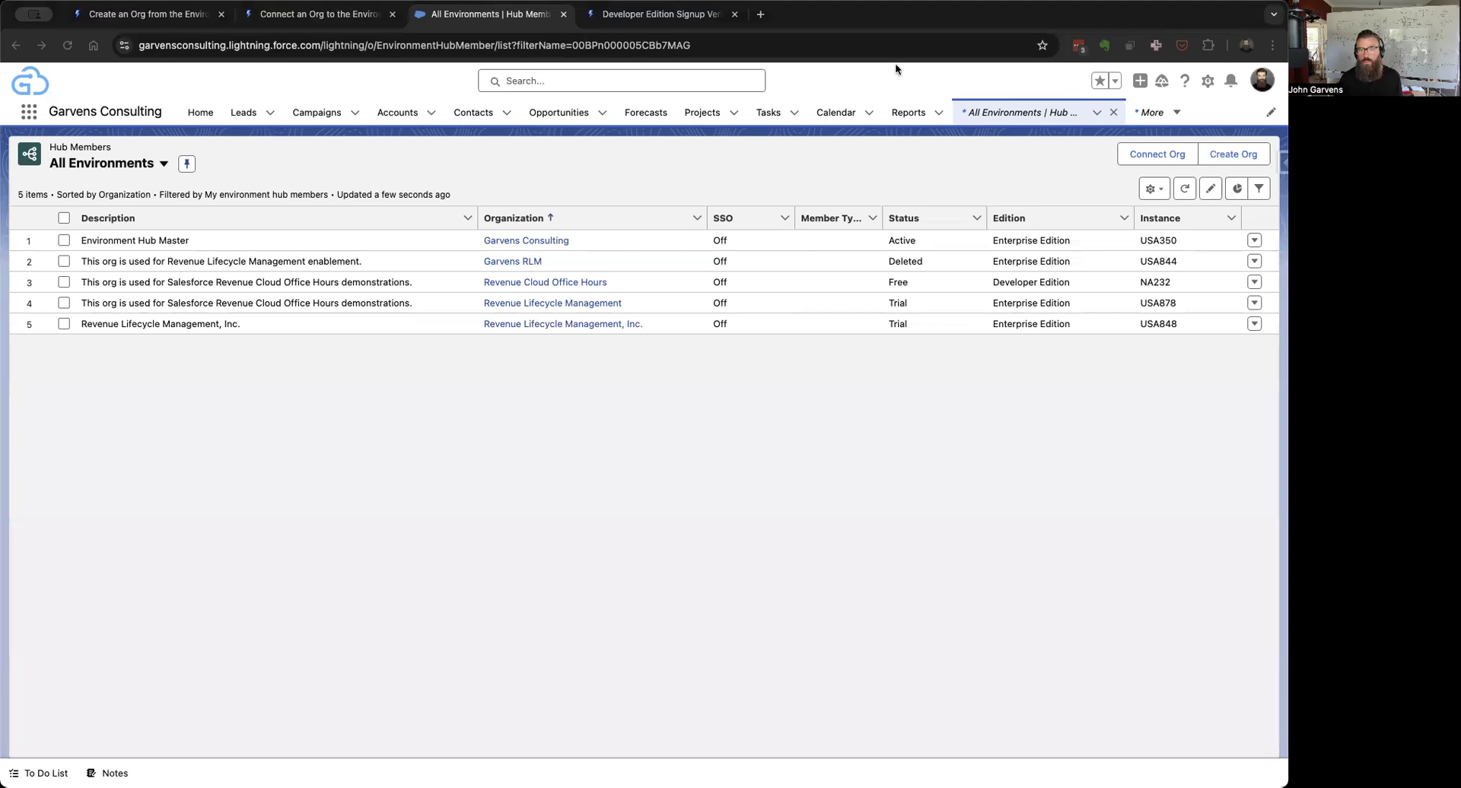
drag(874, 5, 877, 17)
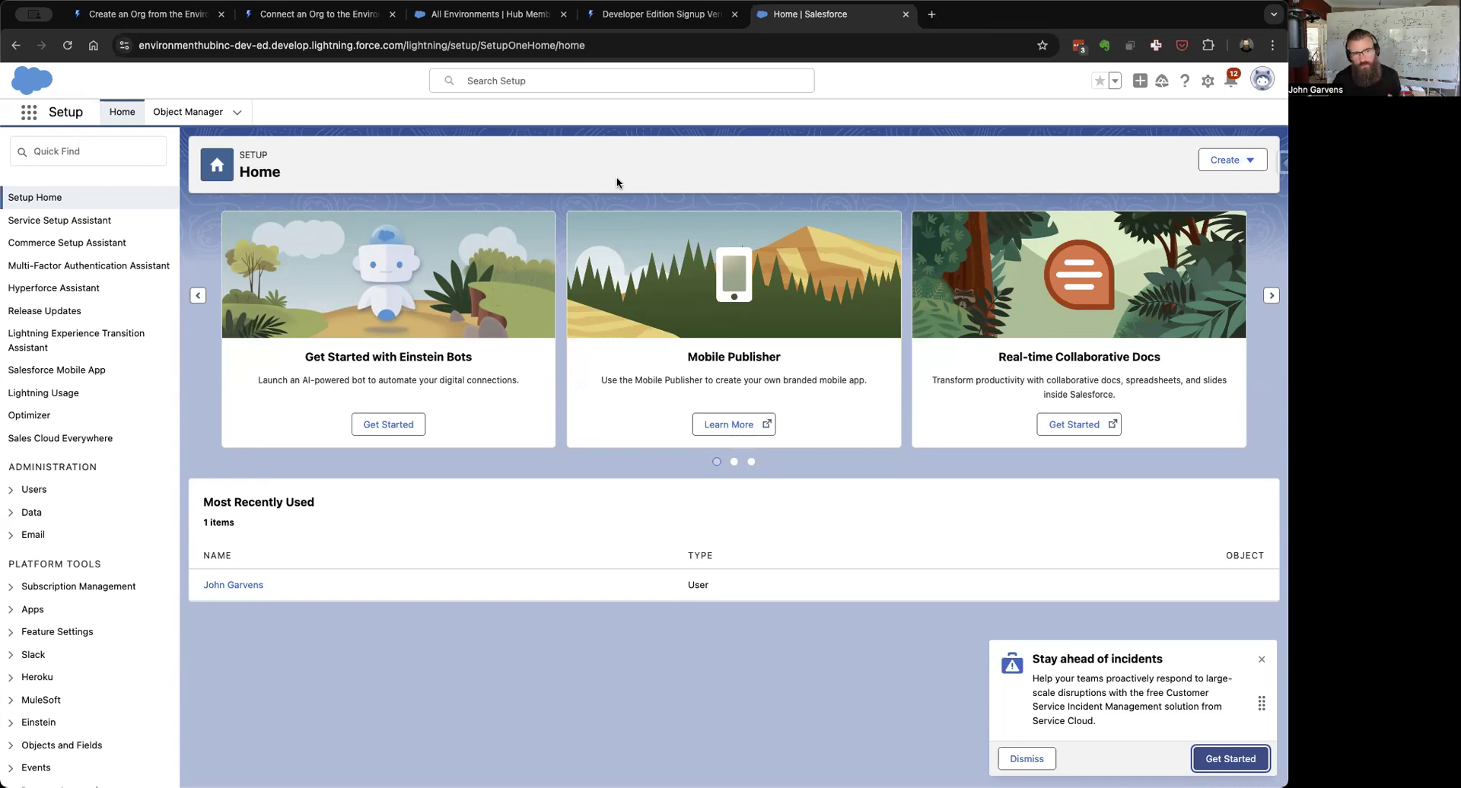
click(50, 147)
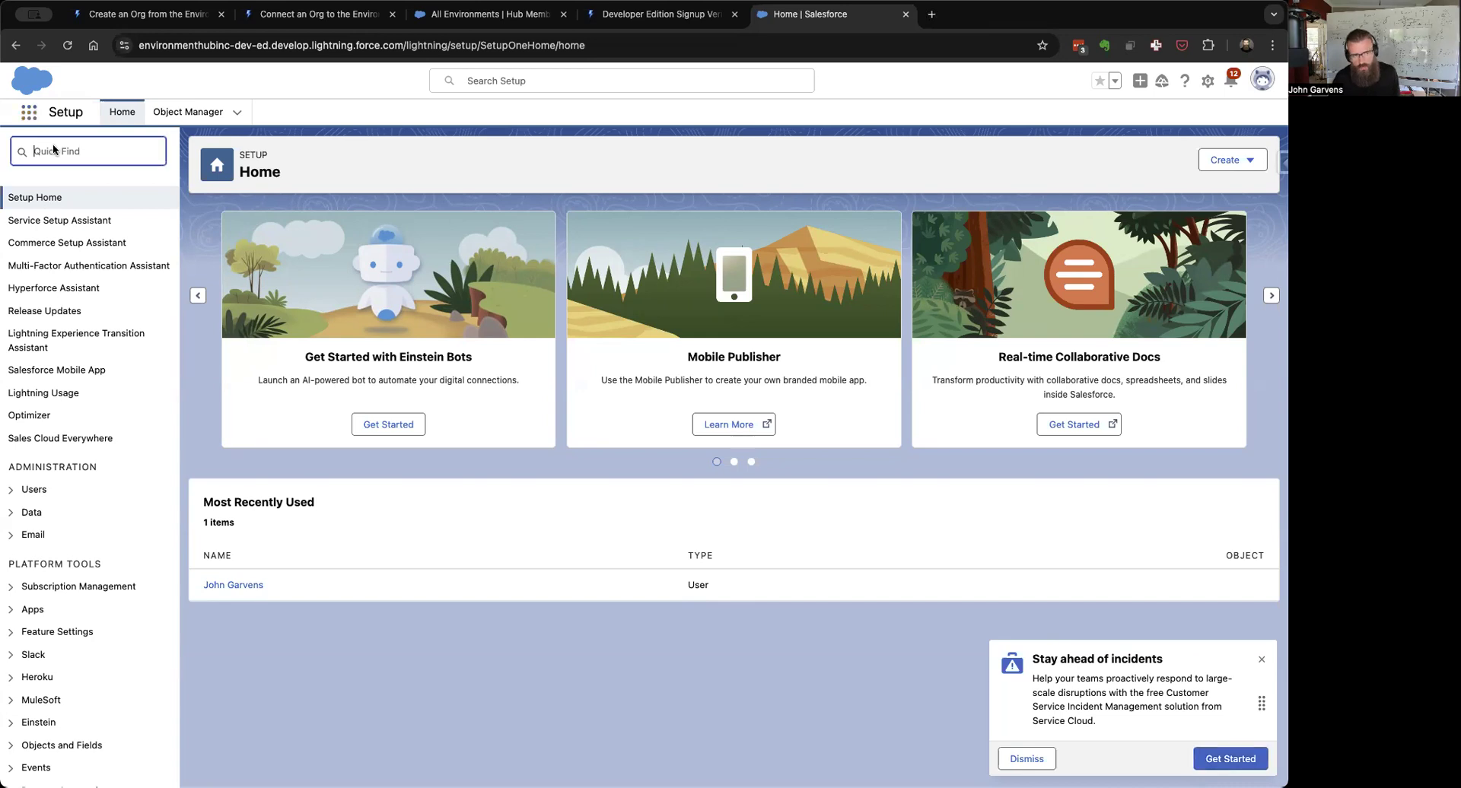
text(rev)
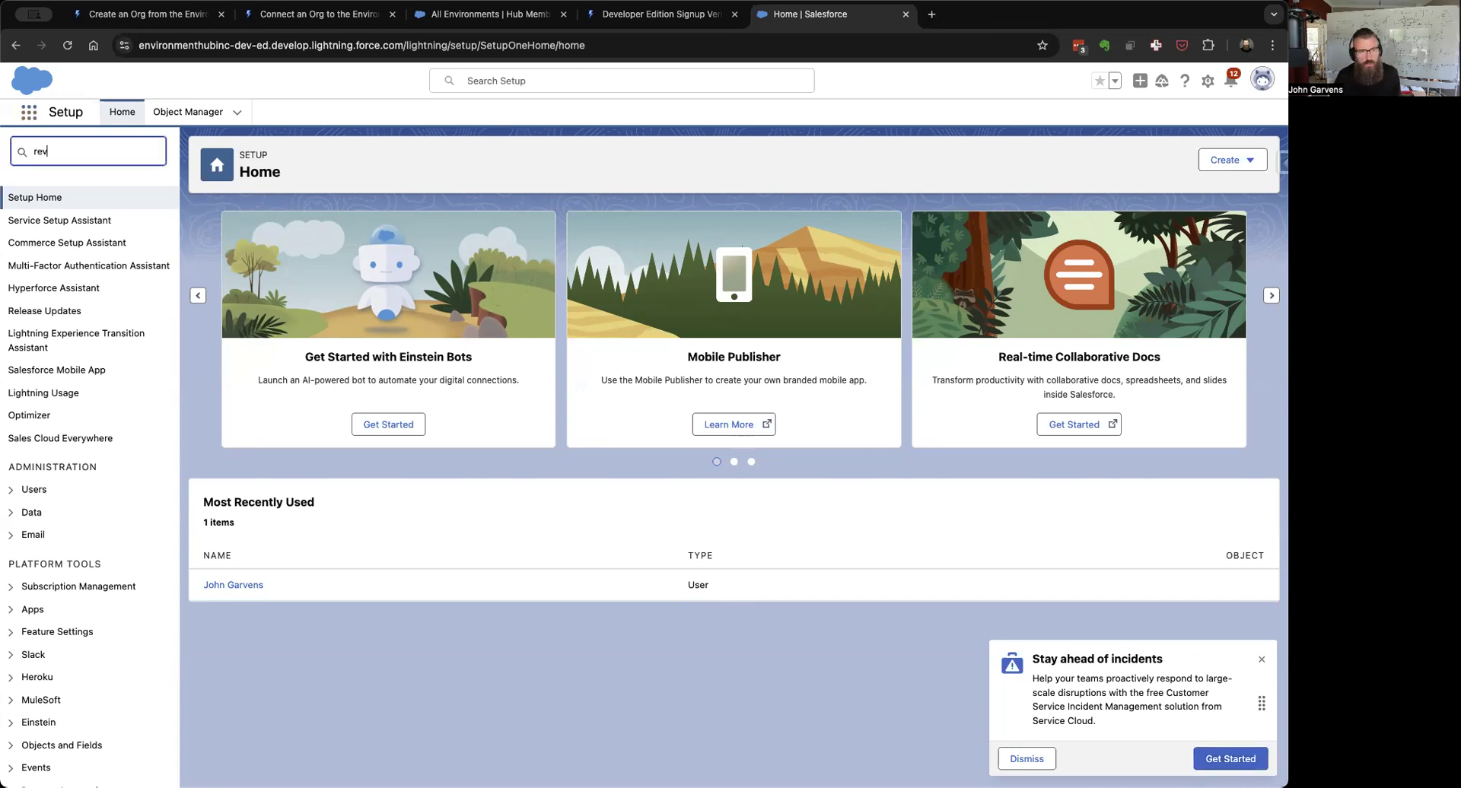
text(enue)
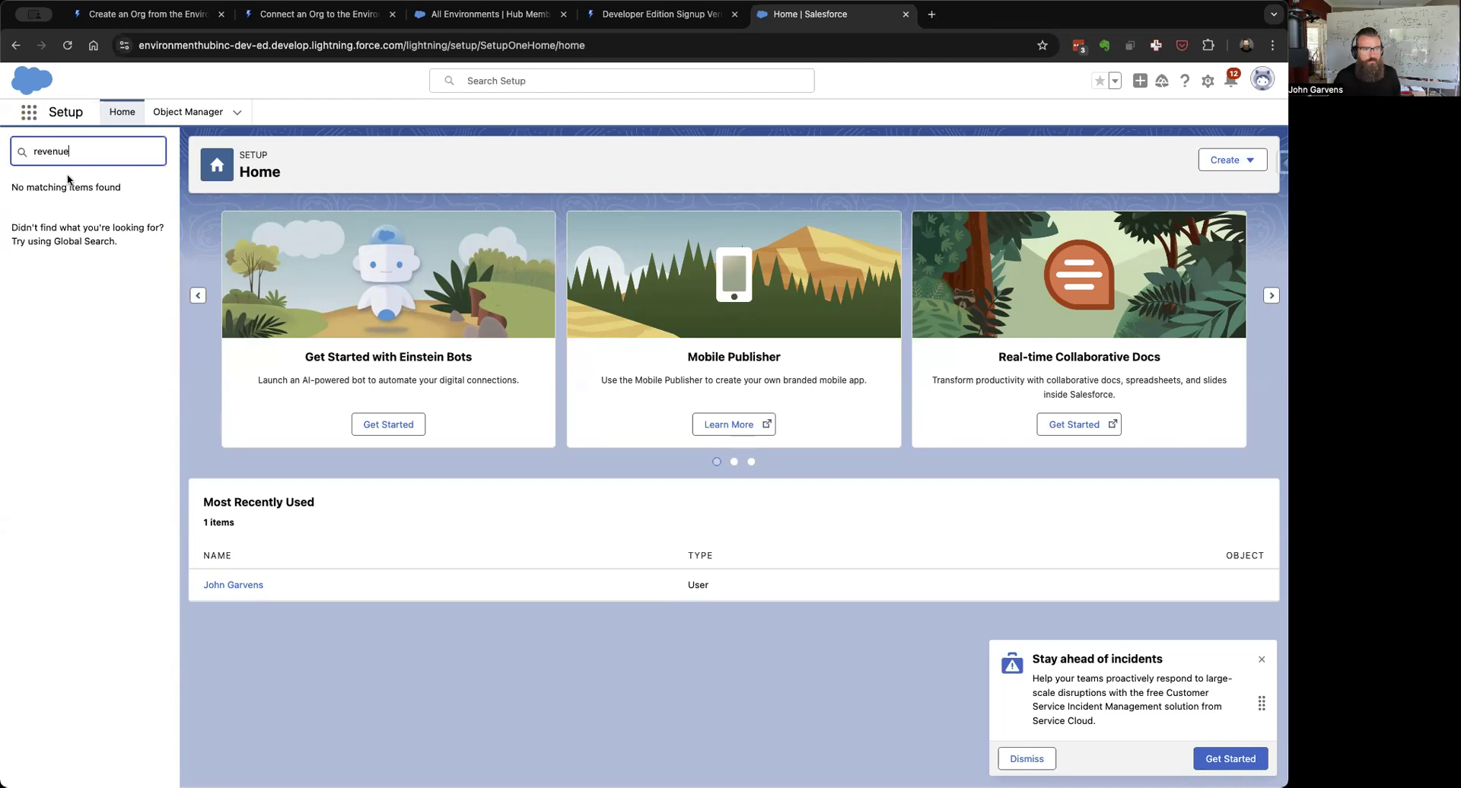
key(super+a)
key(BackSpace)
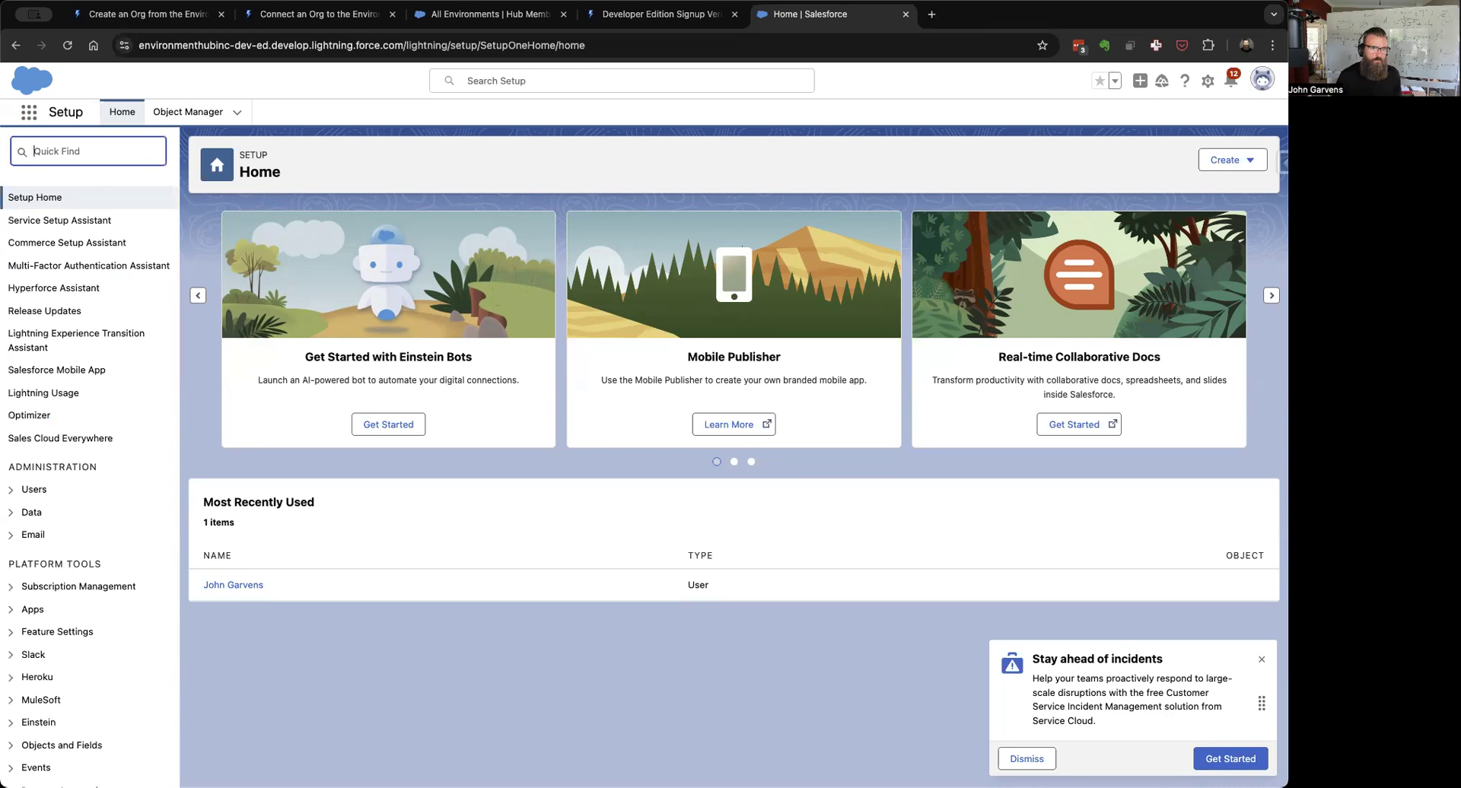
text(rricing)
key(alt+BackSpace)
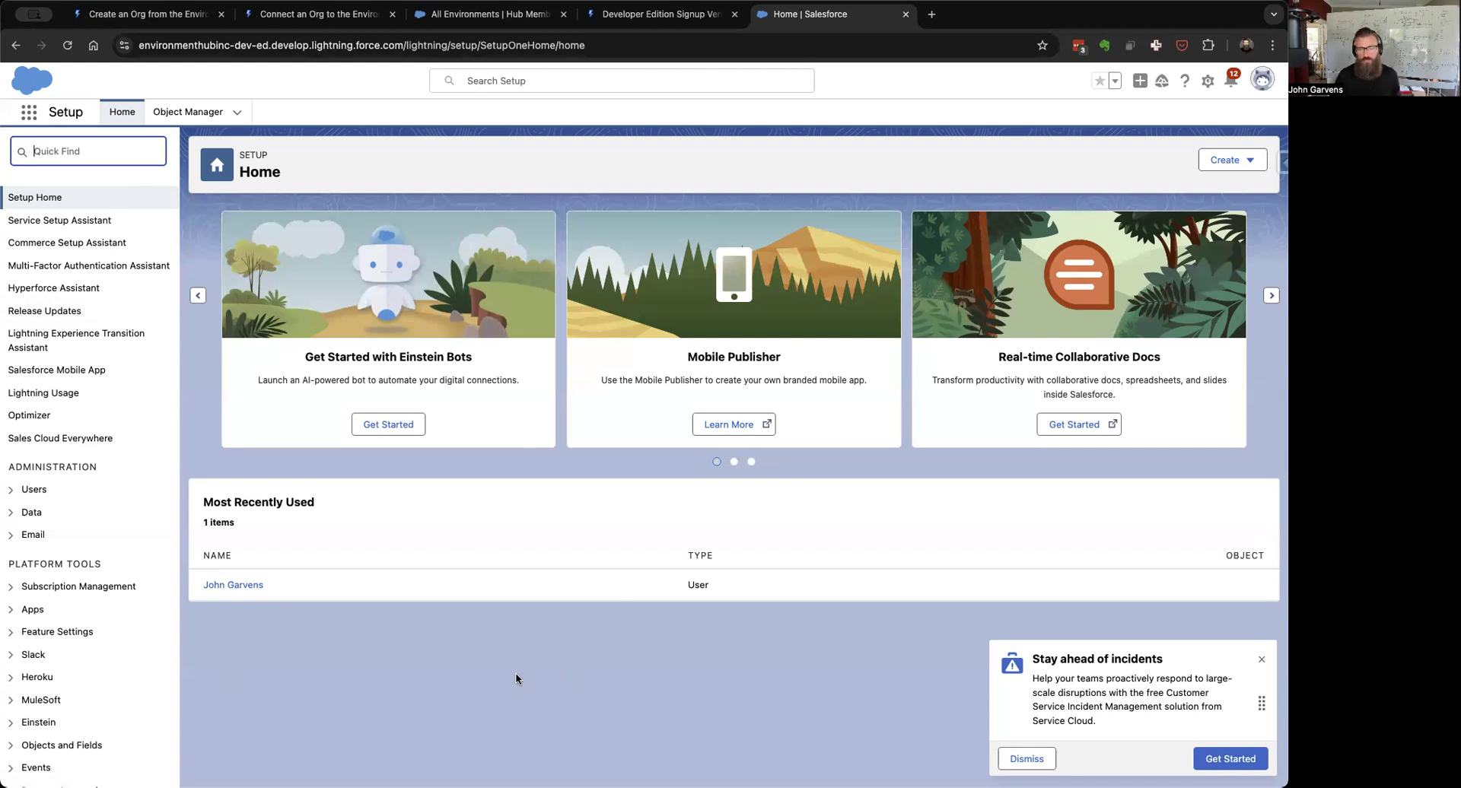
click(252, 586)
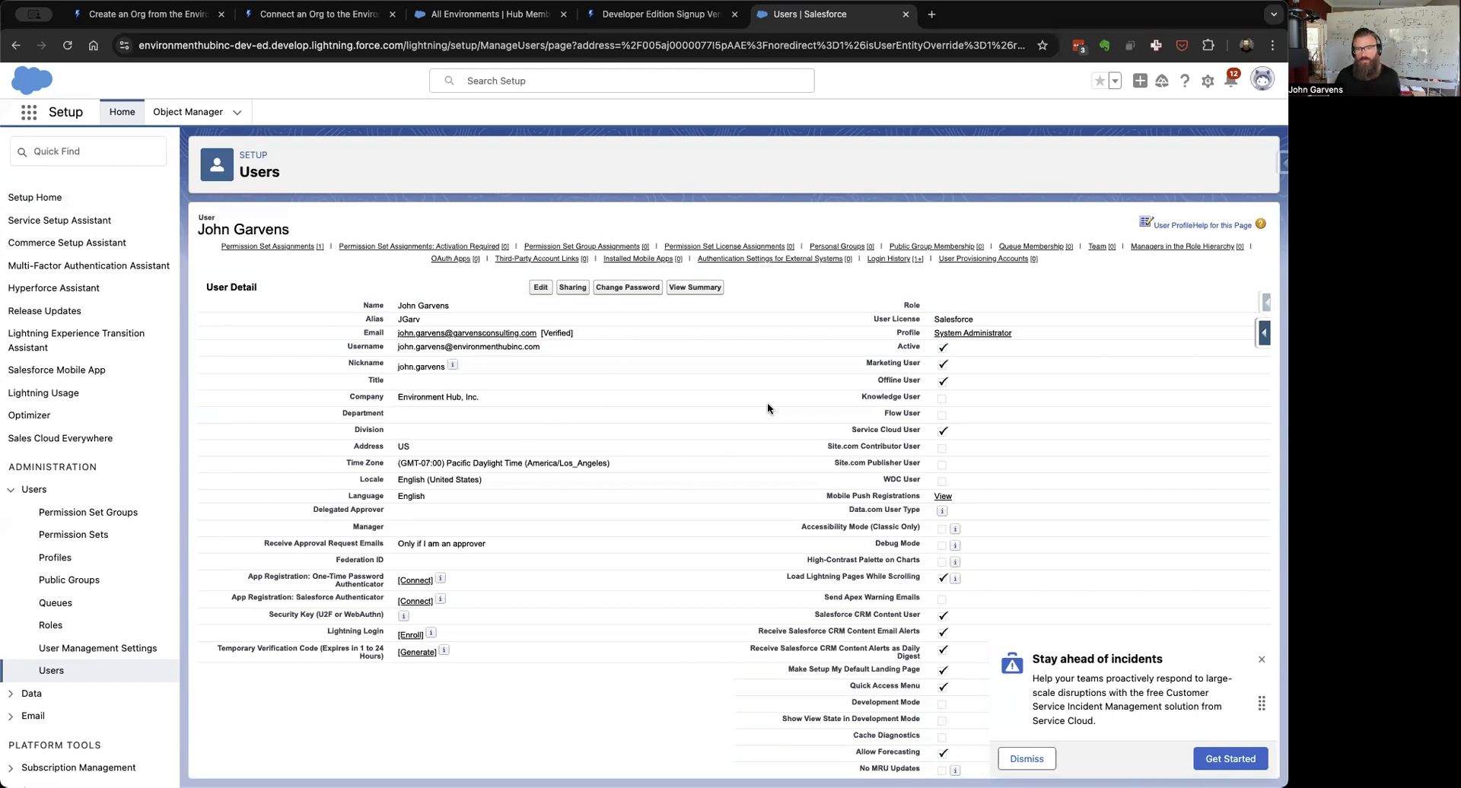
mouse_move(721, 250)
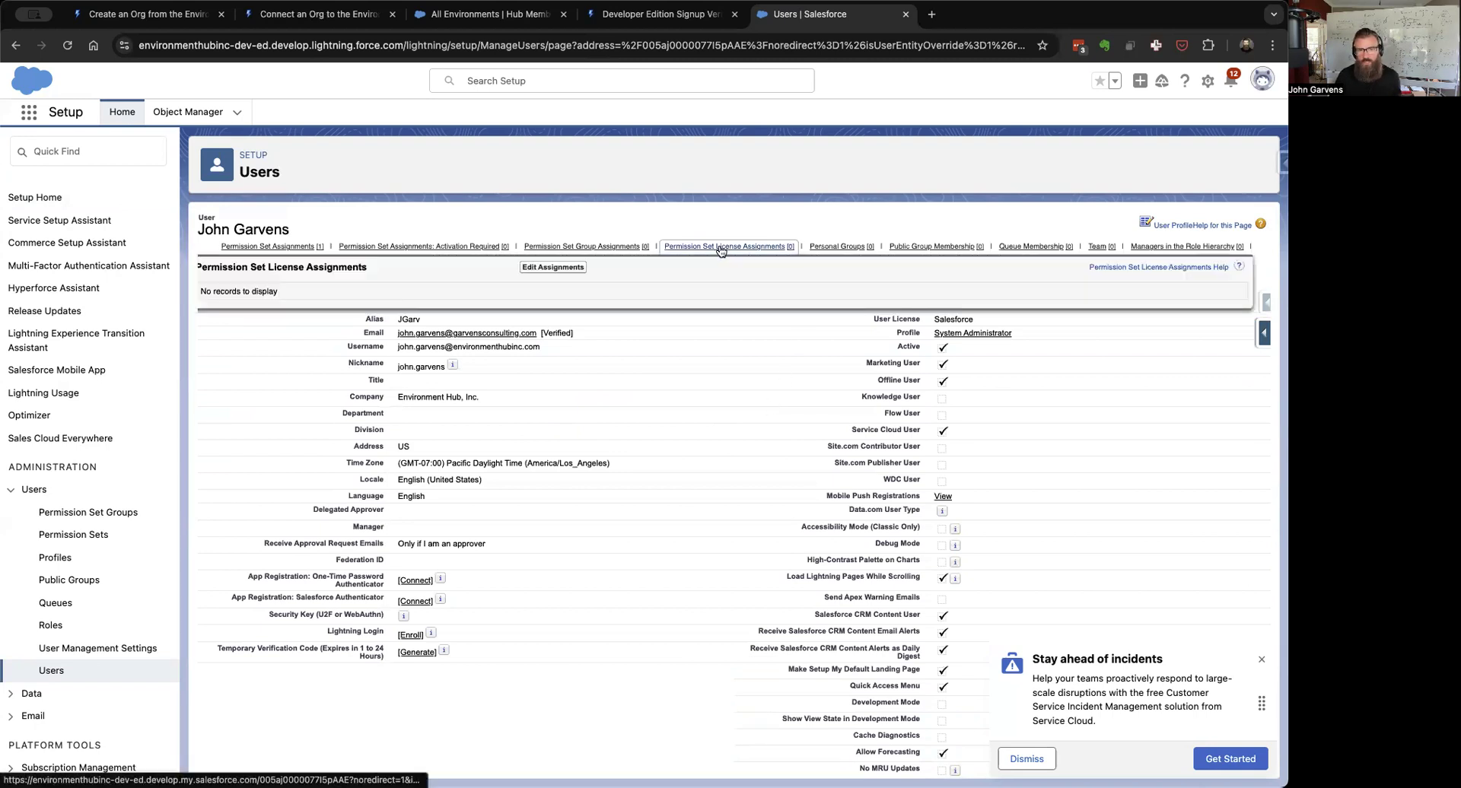
click(555, 268)
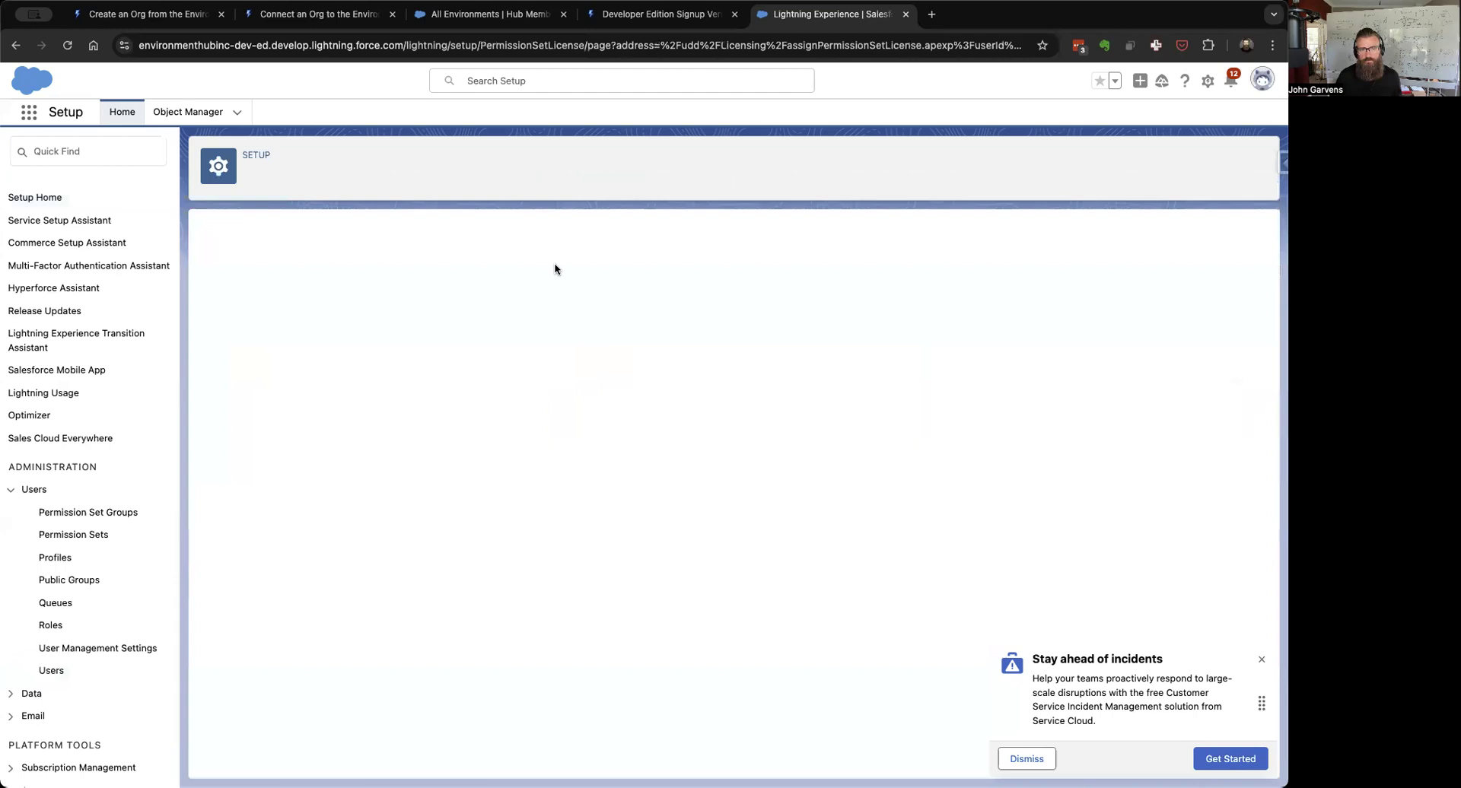
scroll(623, 518, down, 2)
scroll(622, 519, down, 15)
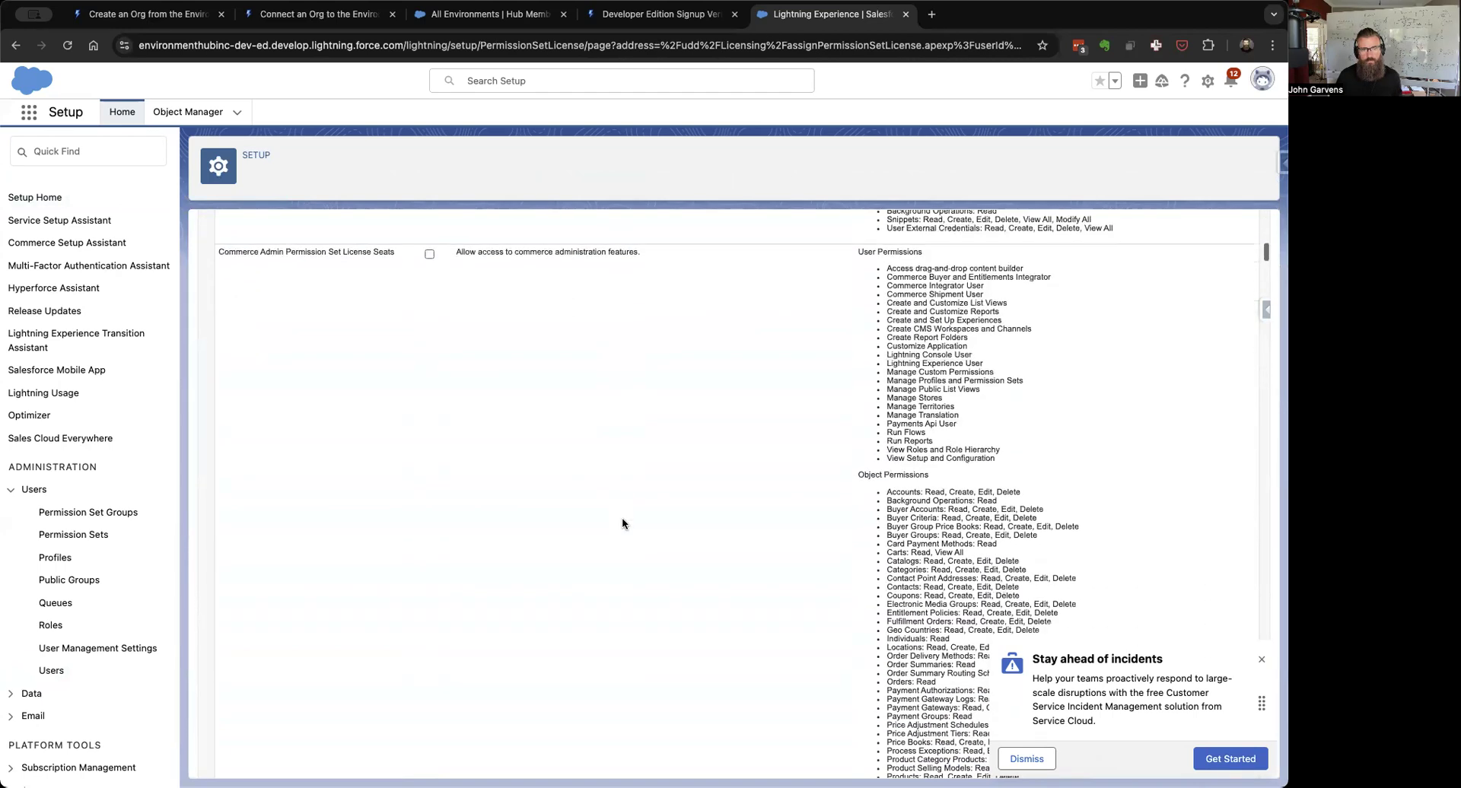
scroll(623, 523, down, 5)
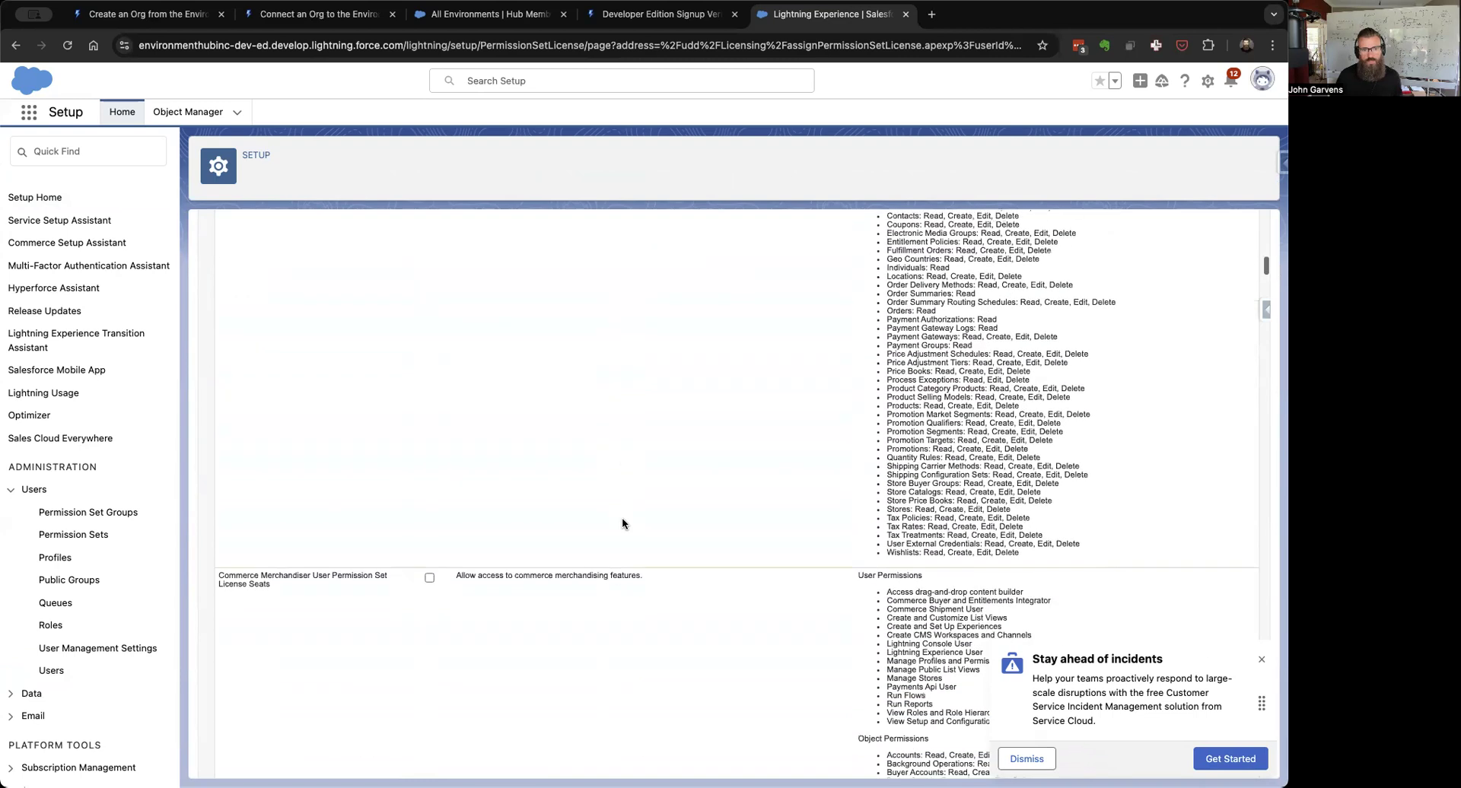
scroll(623, 523, down, 10)
scroll(623, 523, down, 6)
scroll(623, 524, down, 10)
scroll(623, 518, down, 15)
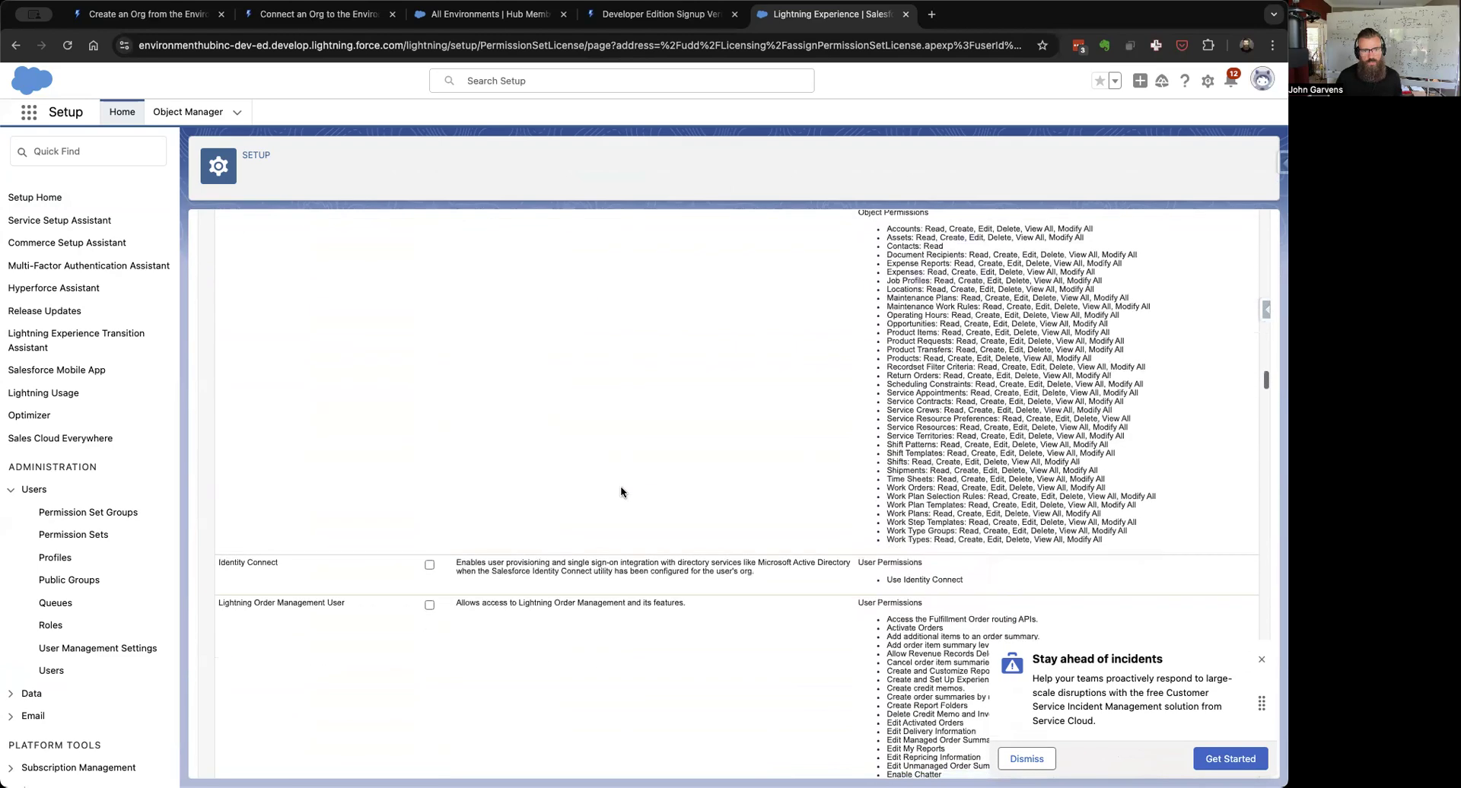
scroll(621, 492, down, 20)
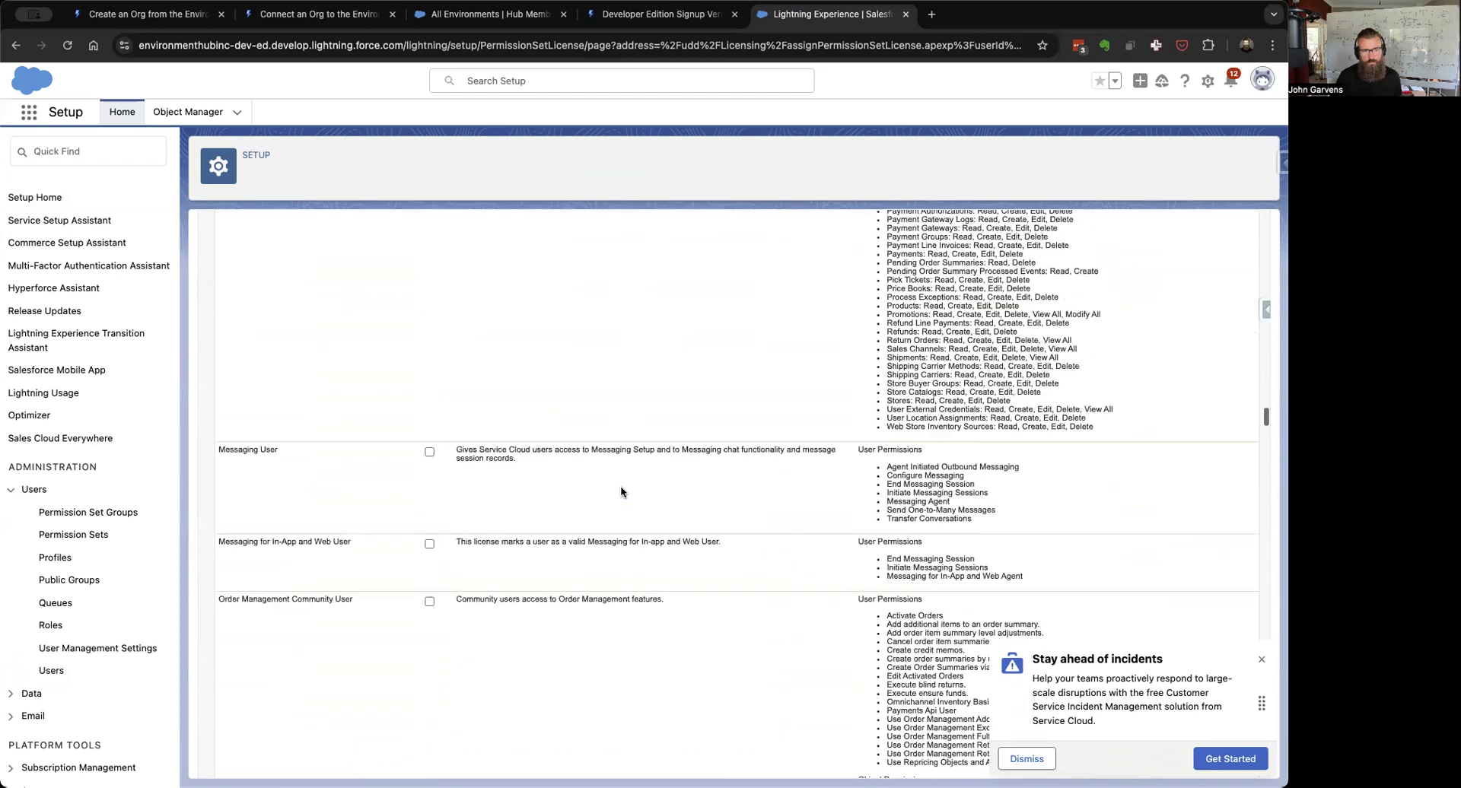
scroll(621, 493, down, 3)
scroll(621, 491, down, 10)
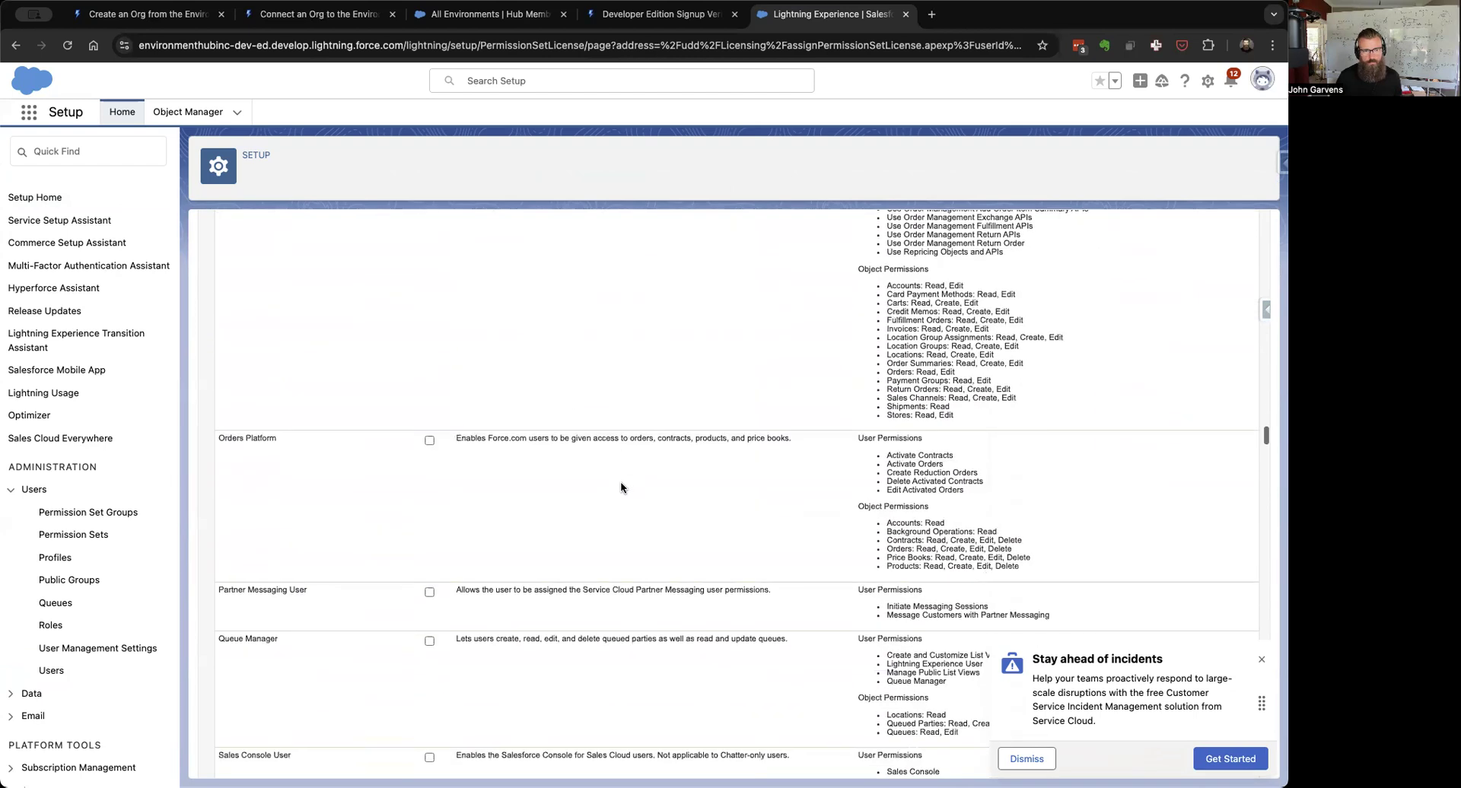
scroll(621, 488, down, 10)
scroll(621, 488, down, 15)
scroll(621, 488, down, 15)
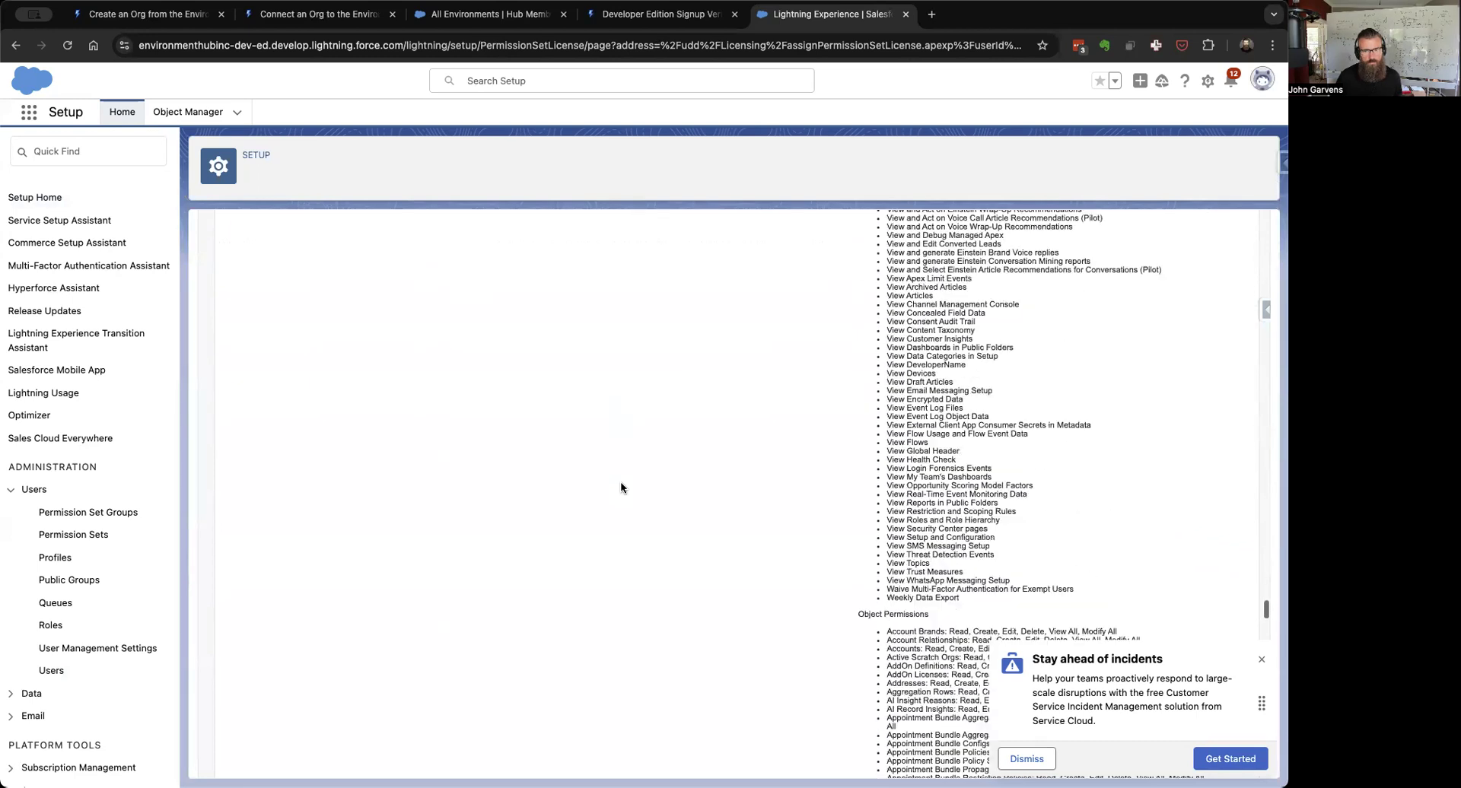
scroll(621, 488, down, 10)
scroll(621, 488, down, 10)
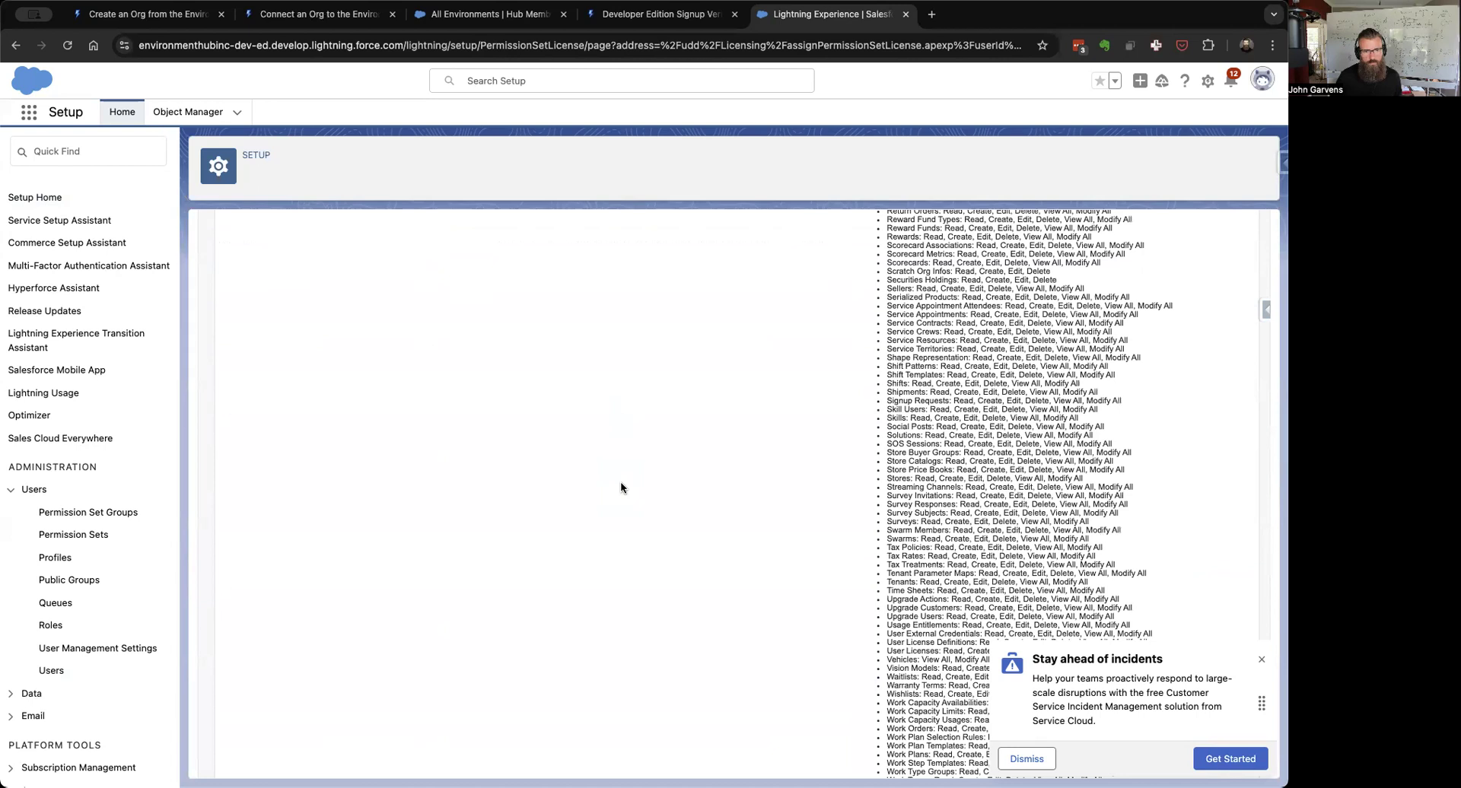
scroll(621, 487, down, 10)
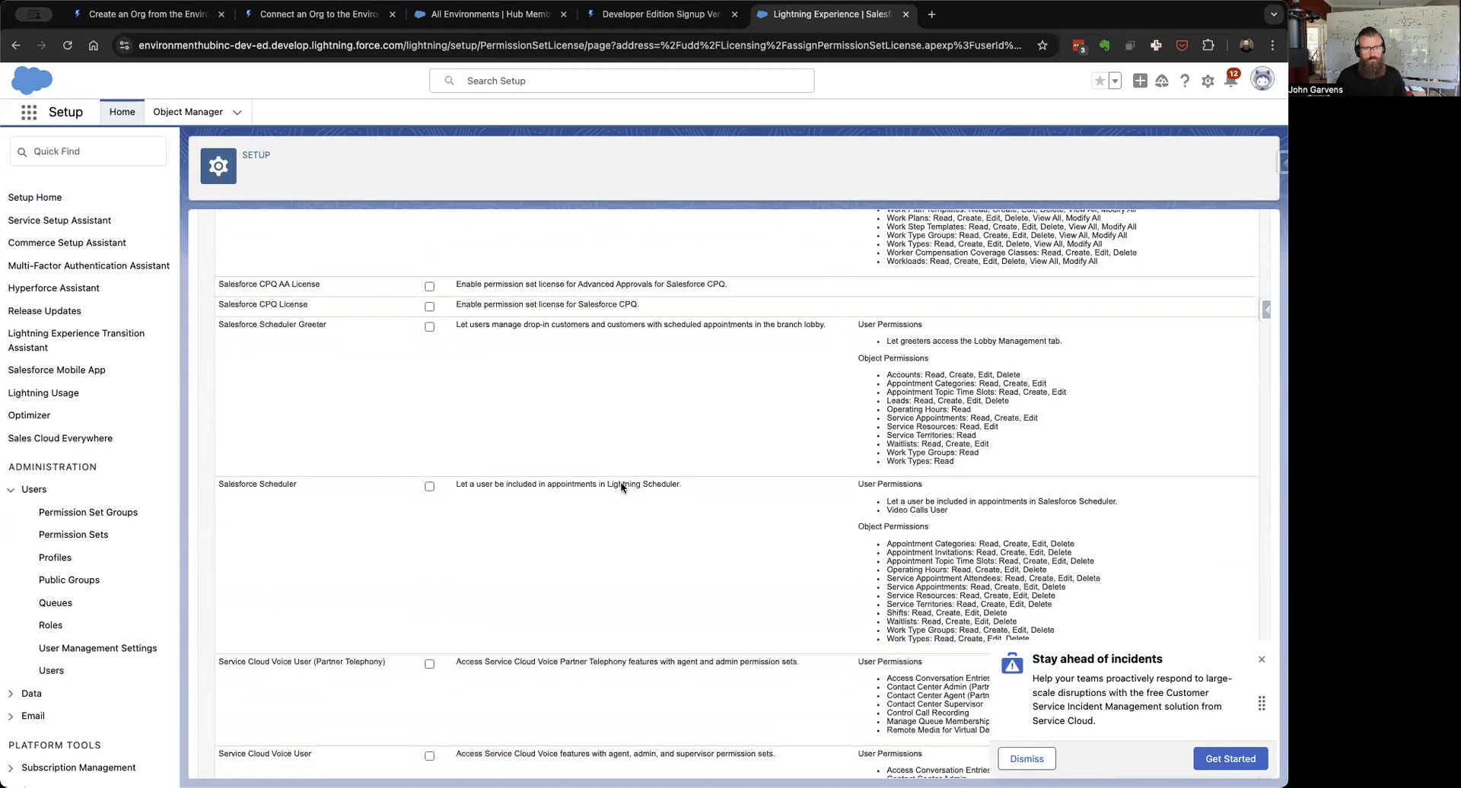
scroll(621, 488, down, 10)
scroll(621, 488, down, 5)
scroll(622, 488, down, 5)
scroll(621, 488, down, 10)
scroll(621, 488, up, 20)
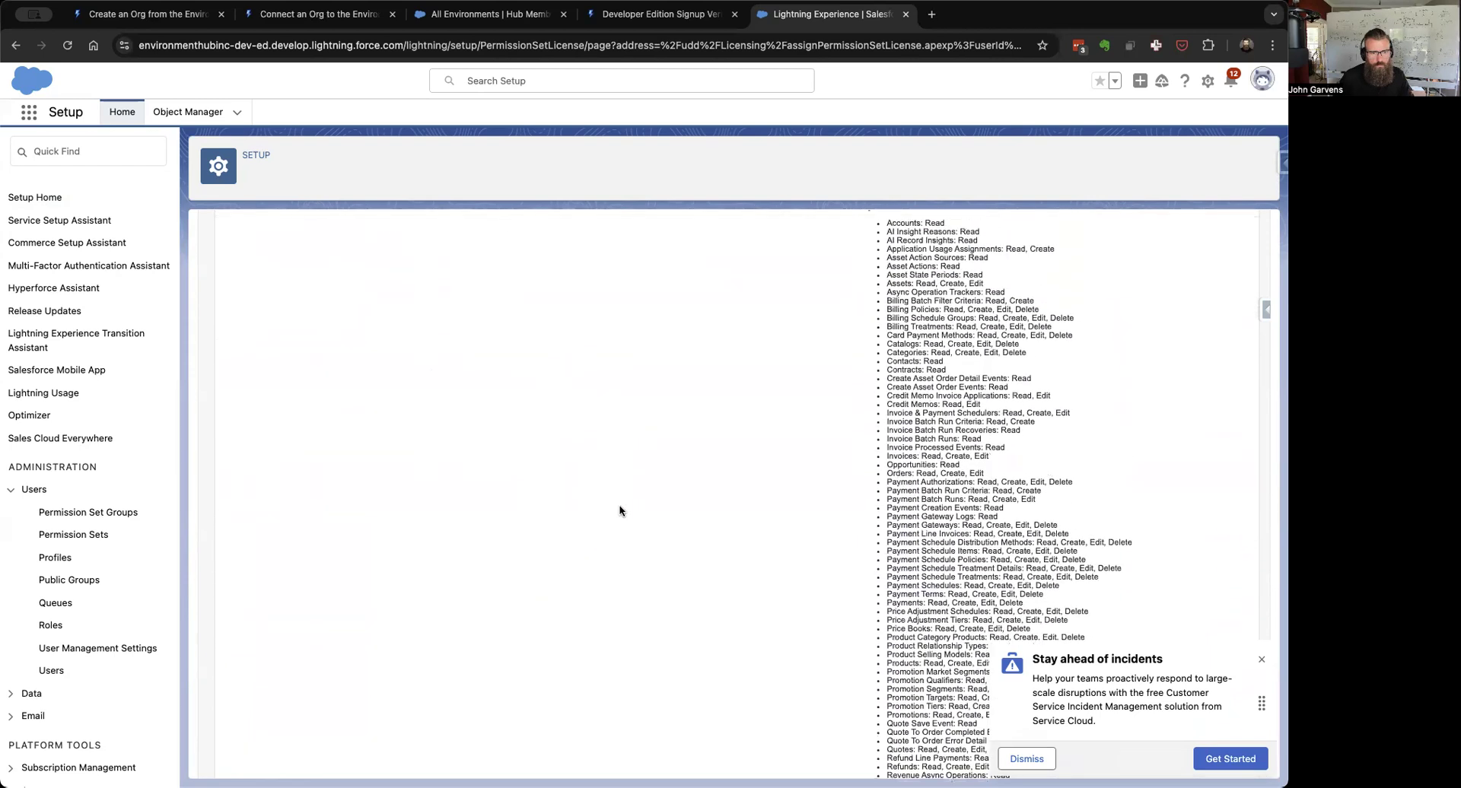
scroll(622, 511, up, 10)
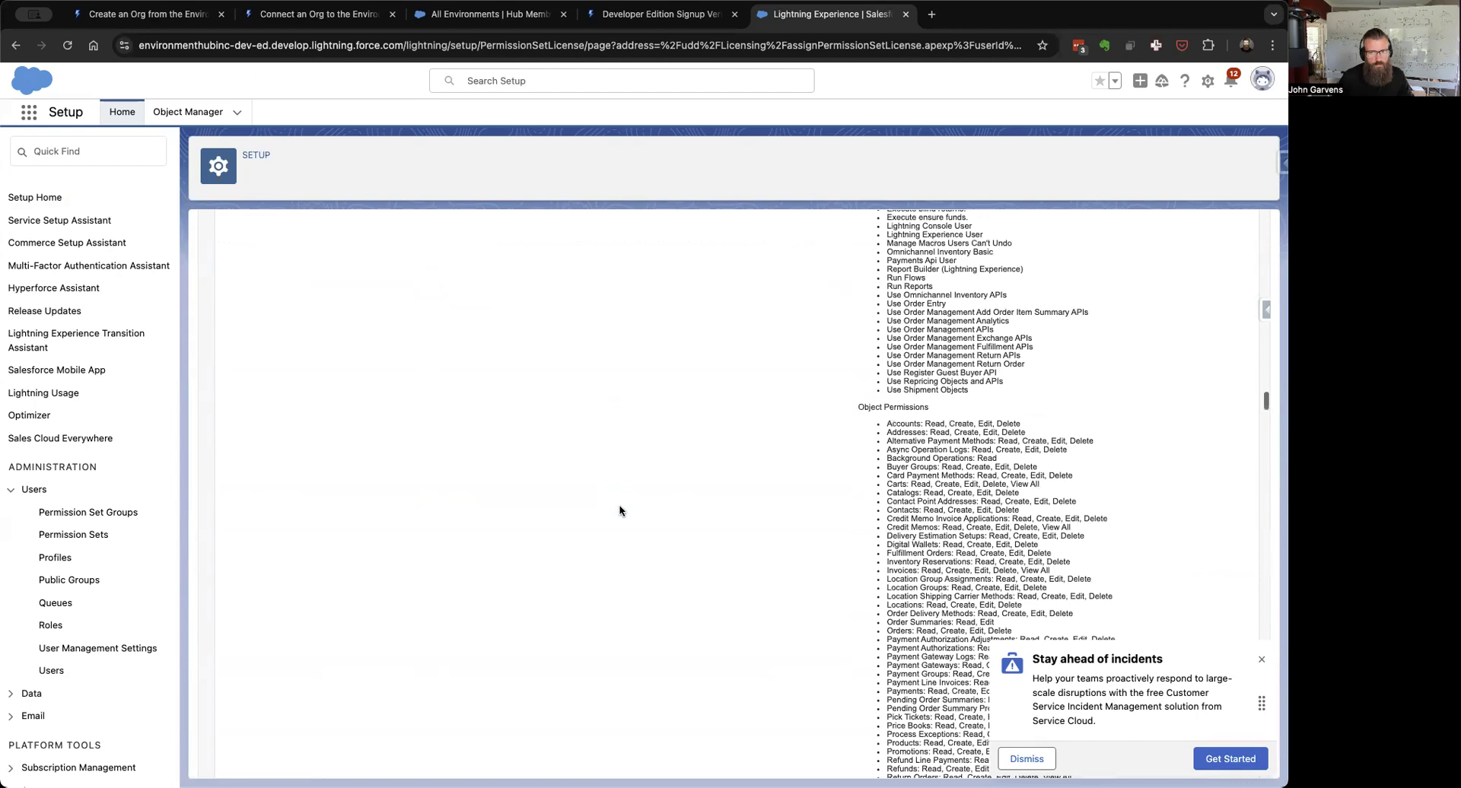
scroll(620, 511, up, 15)
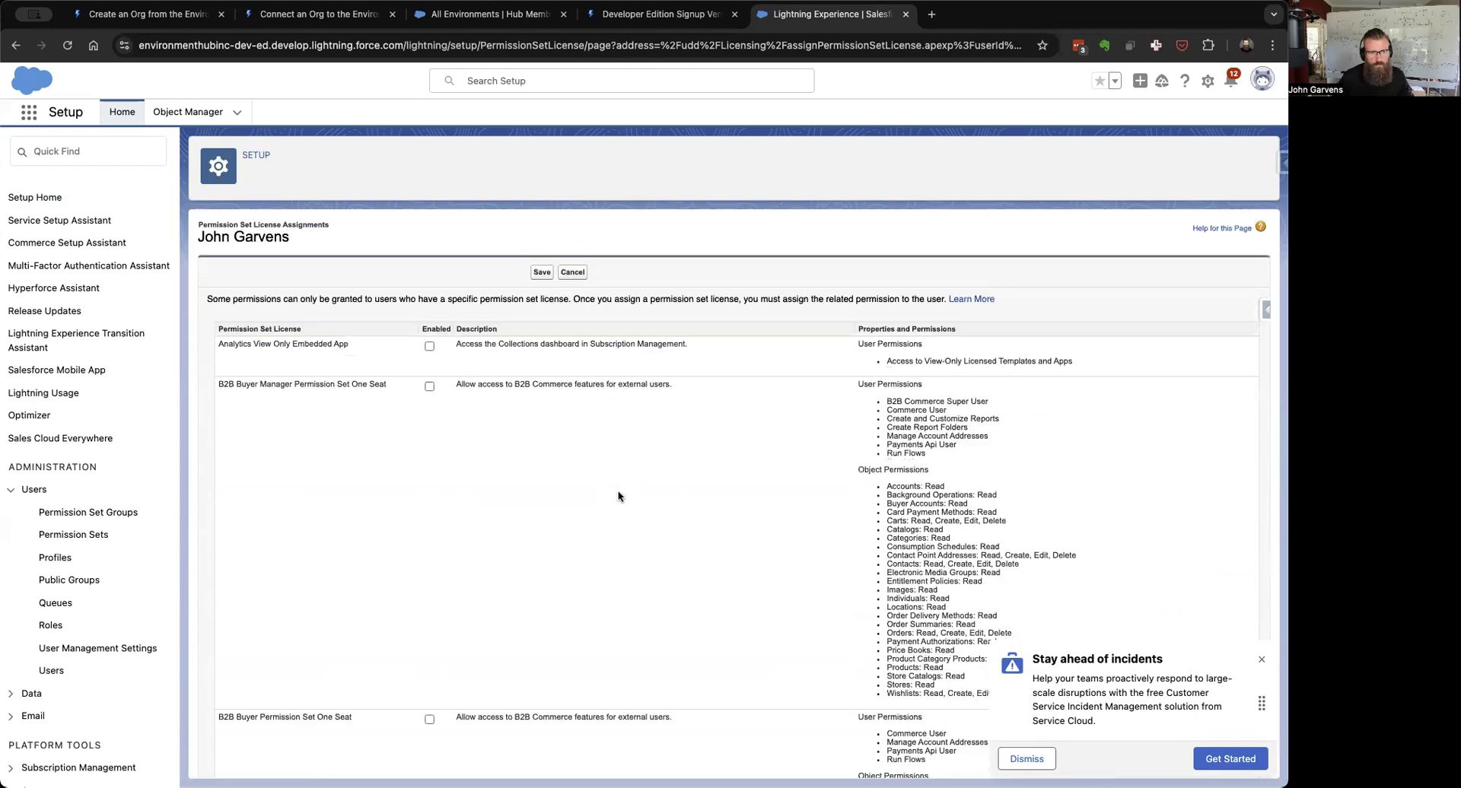
click(572, 273)
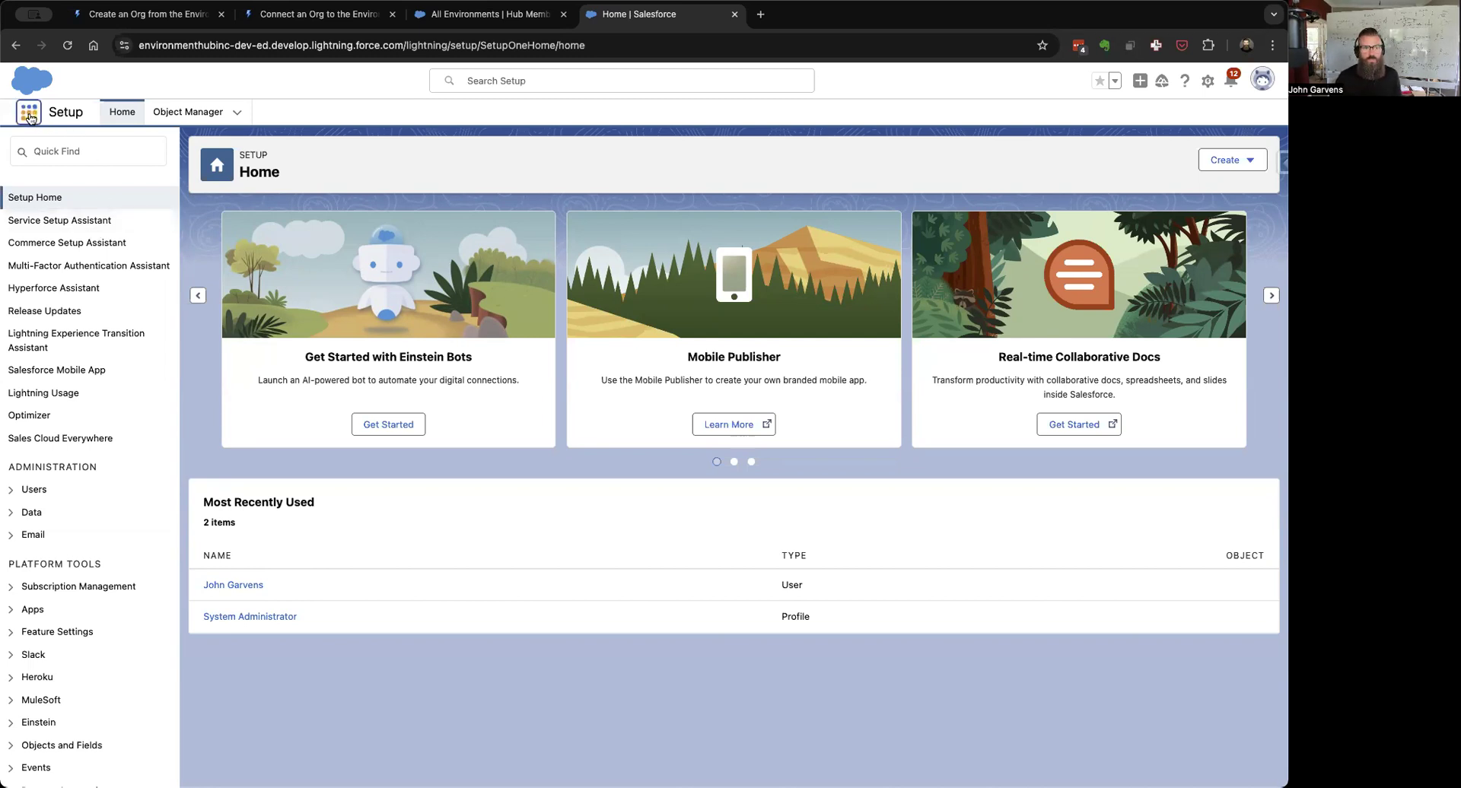
Step: Open the Sales app and show the All Accounts list view
click(30, 118)
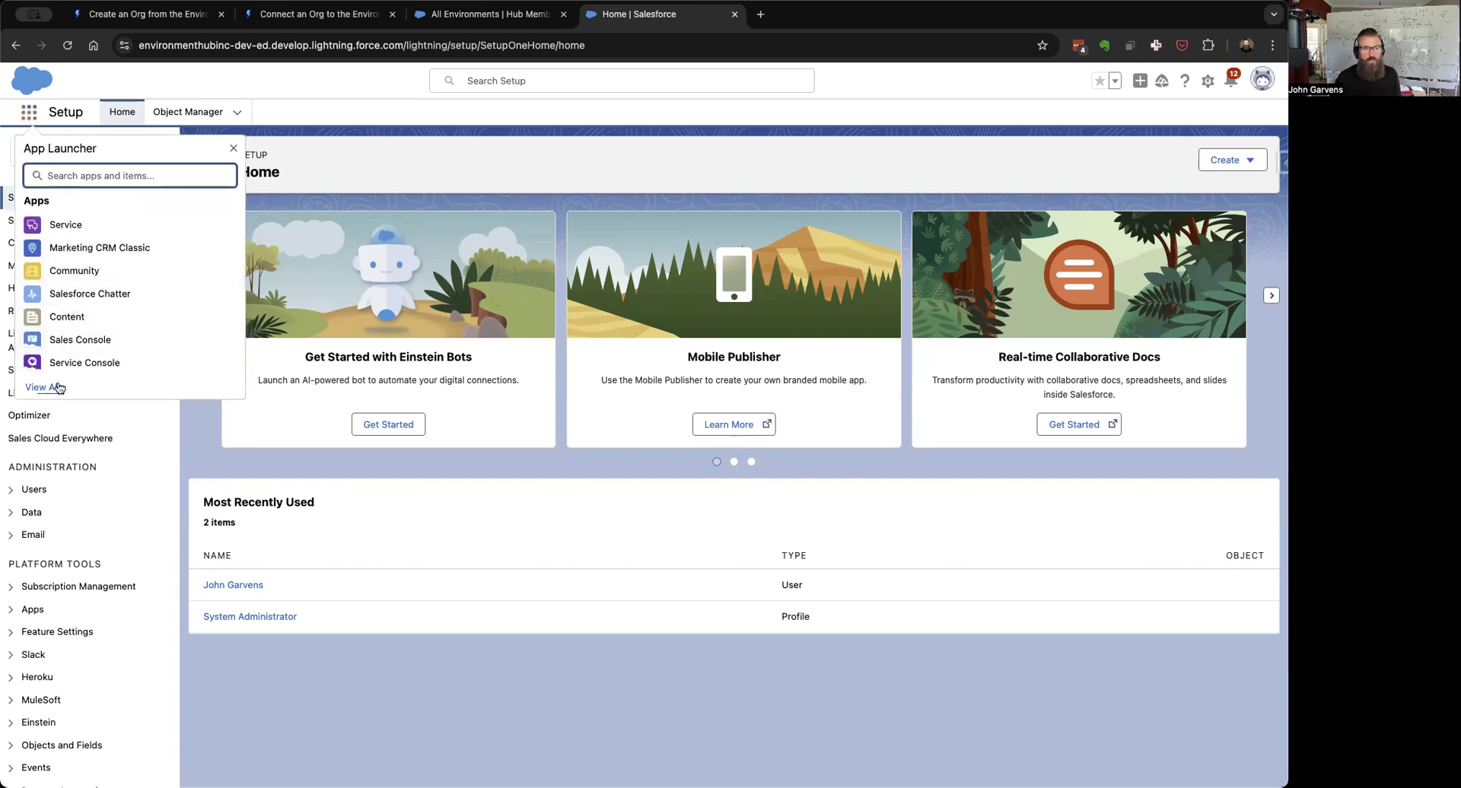
click(45, 387)
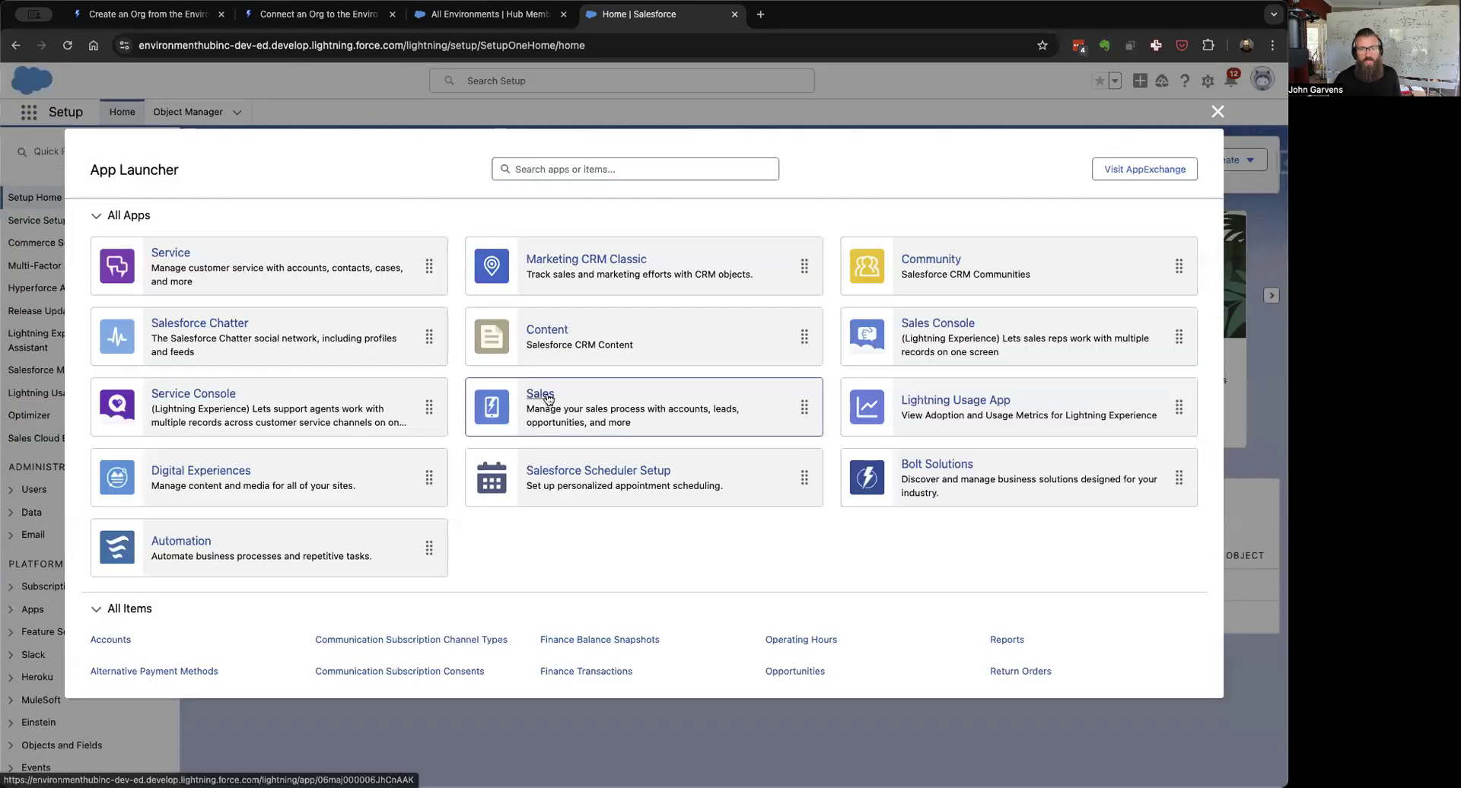
click(546, 396)
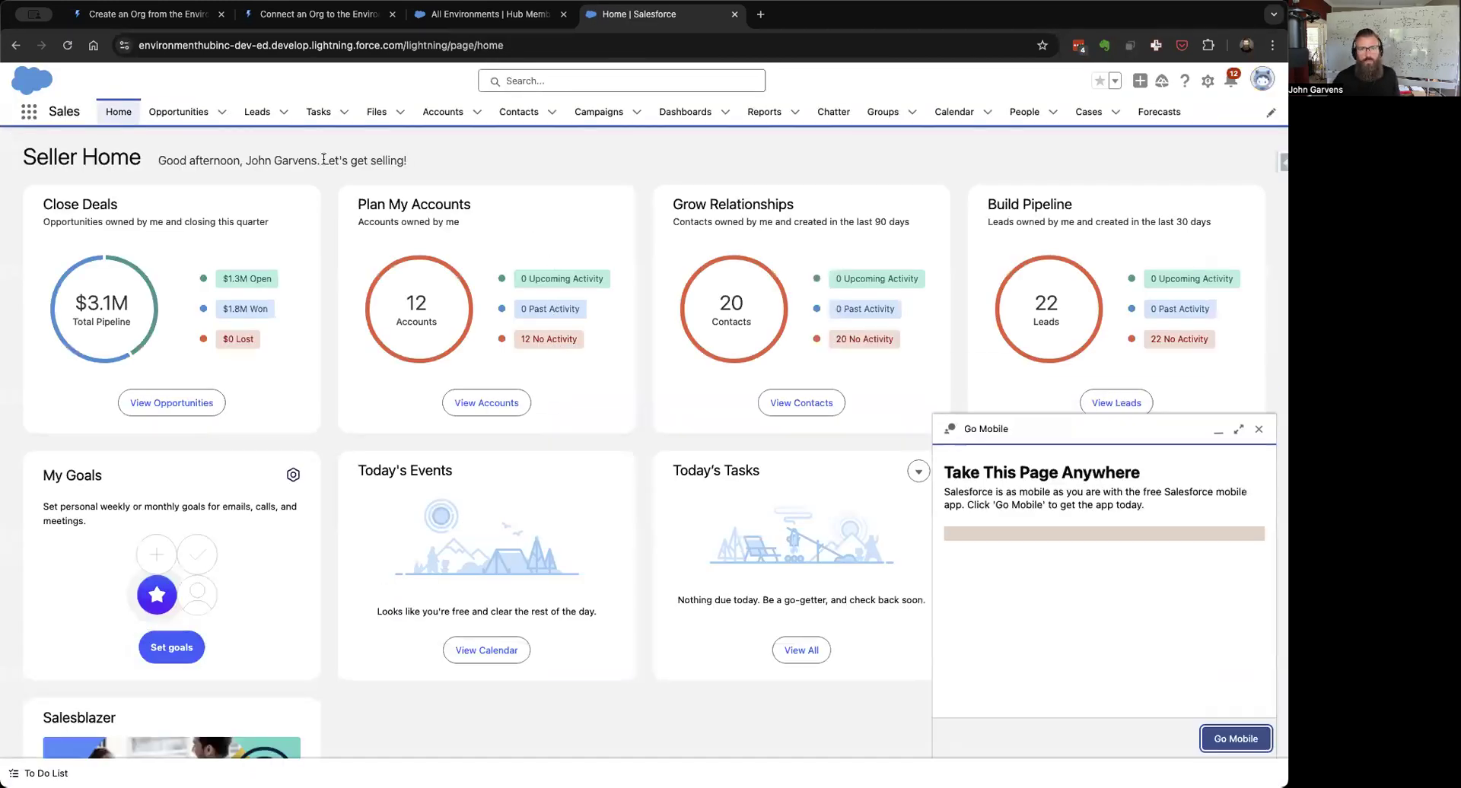
click(441, 112)
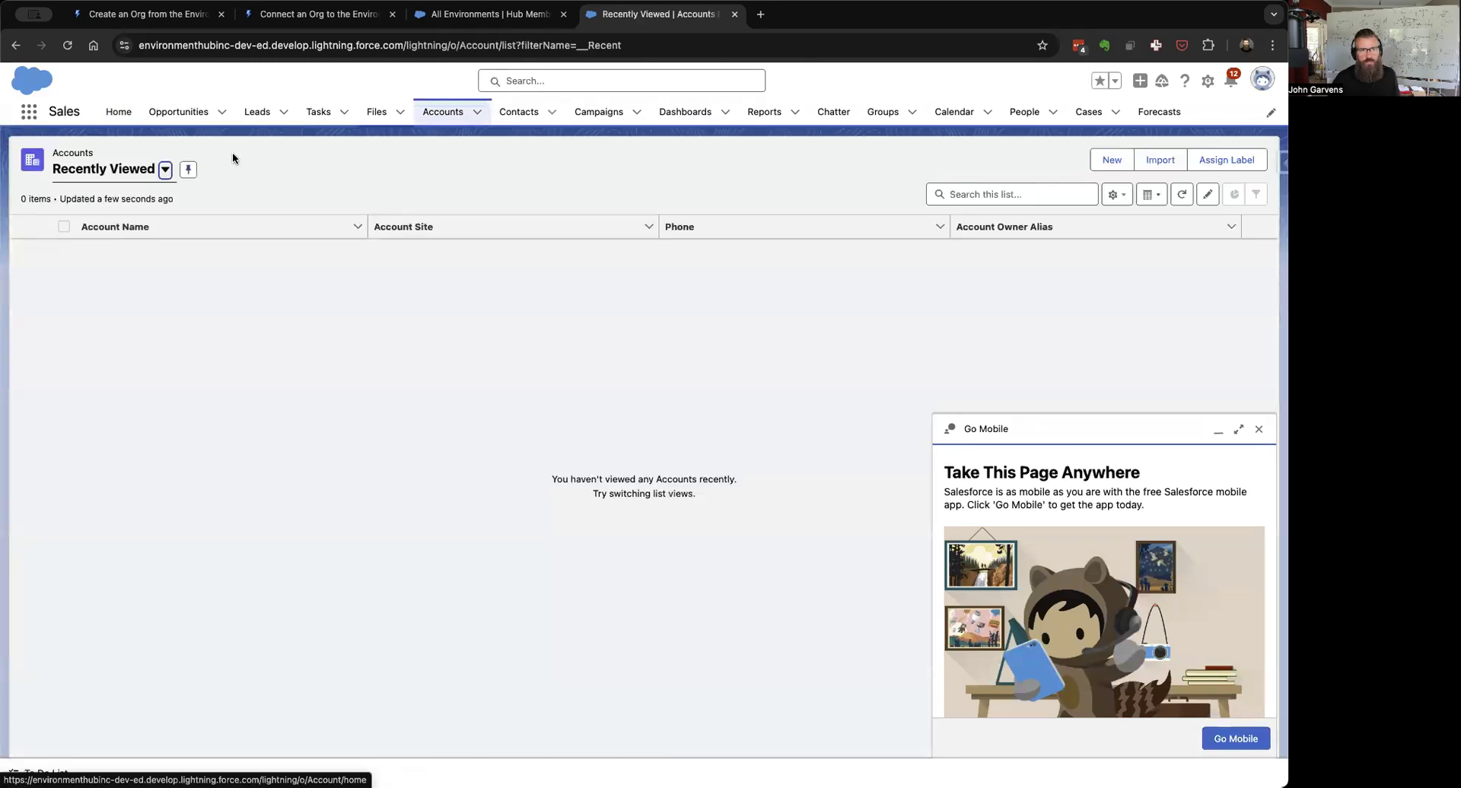
click(165, 169)
click(121, 225)
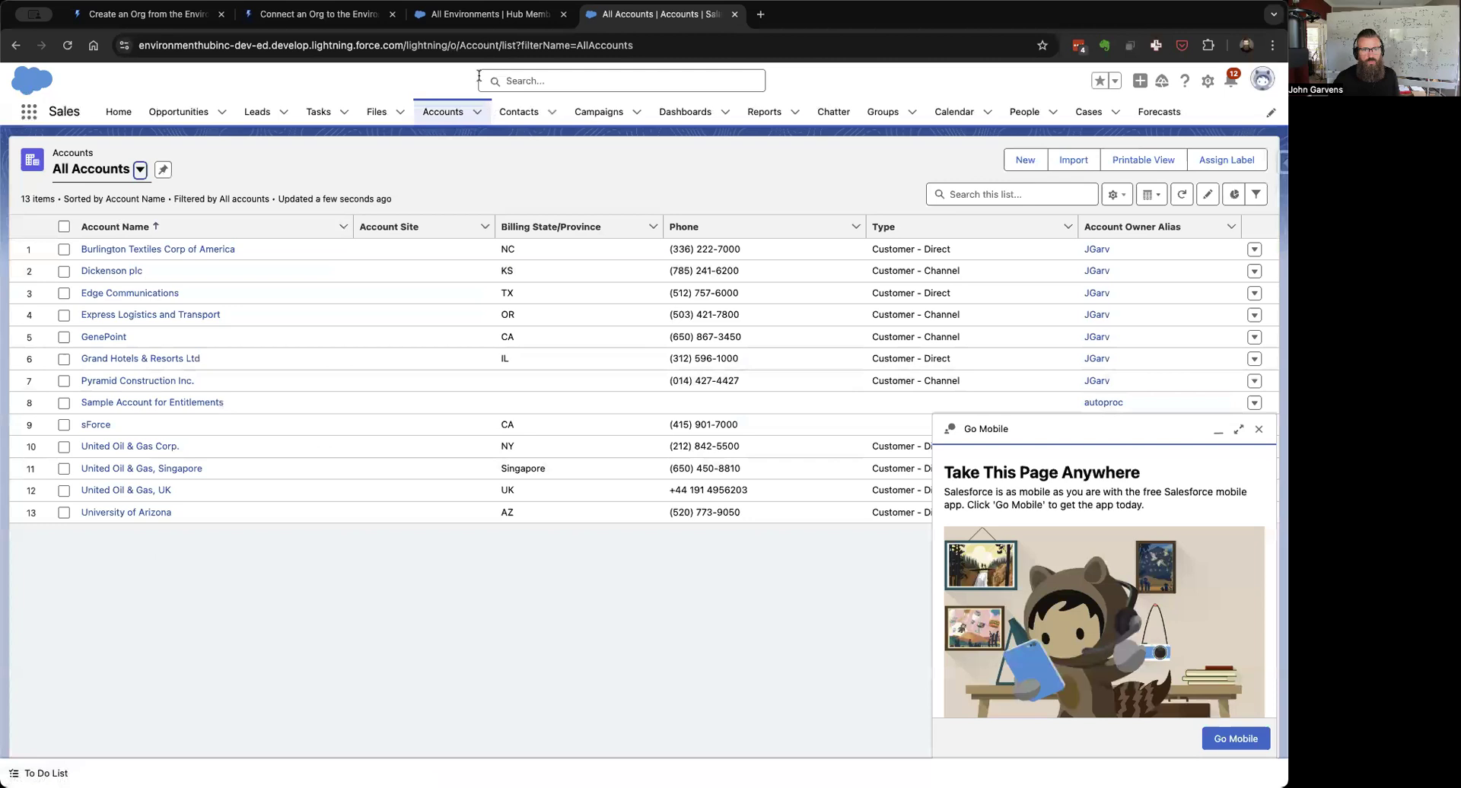
Step: Show the All Opportunities list view, then open Setup in a new tab
click(178, 112)
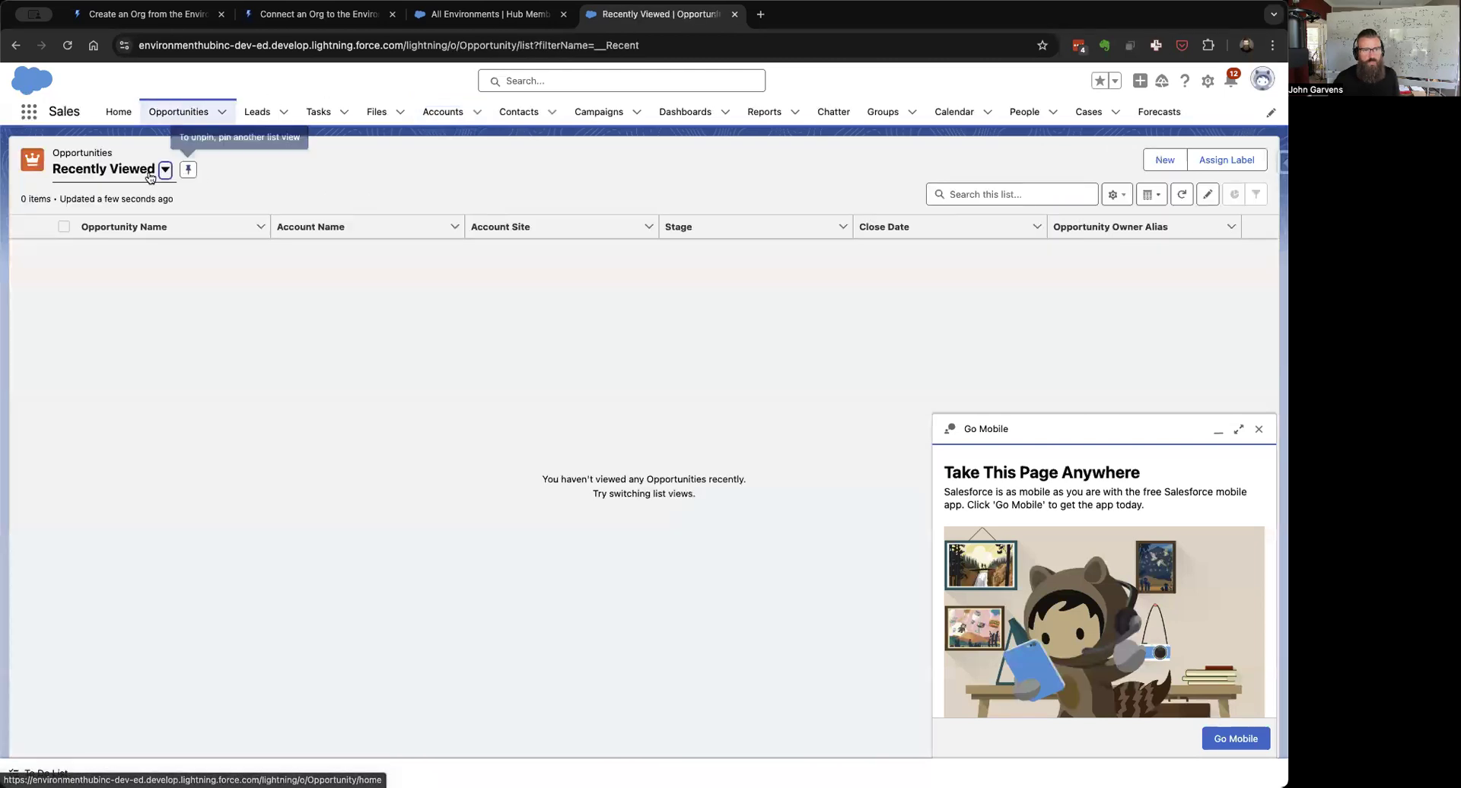
click(130, 180)
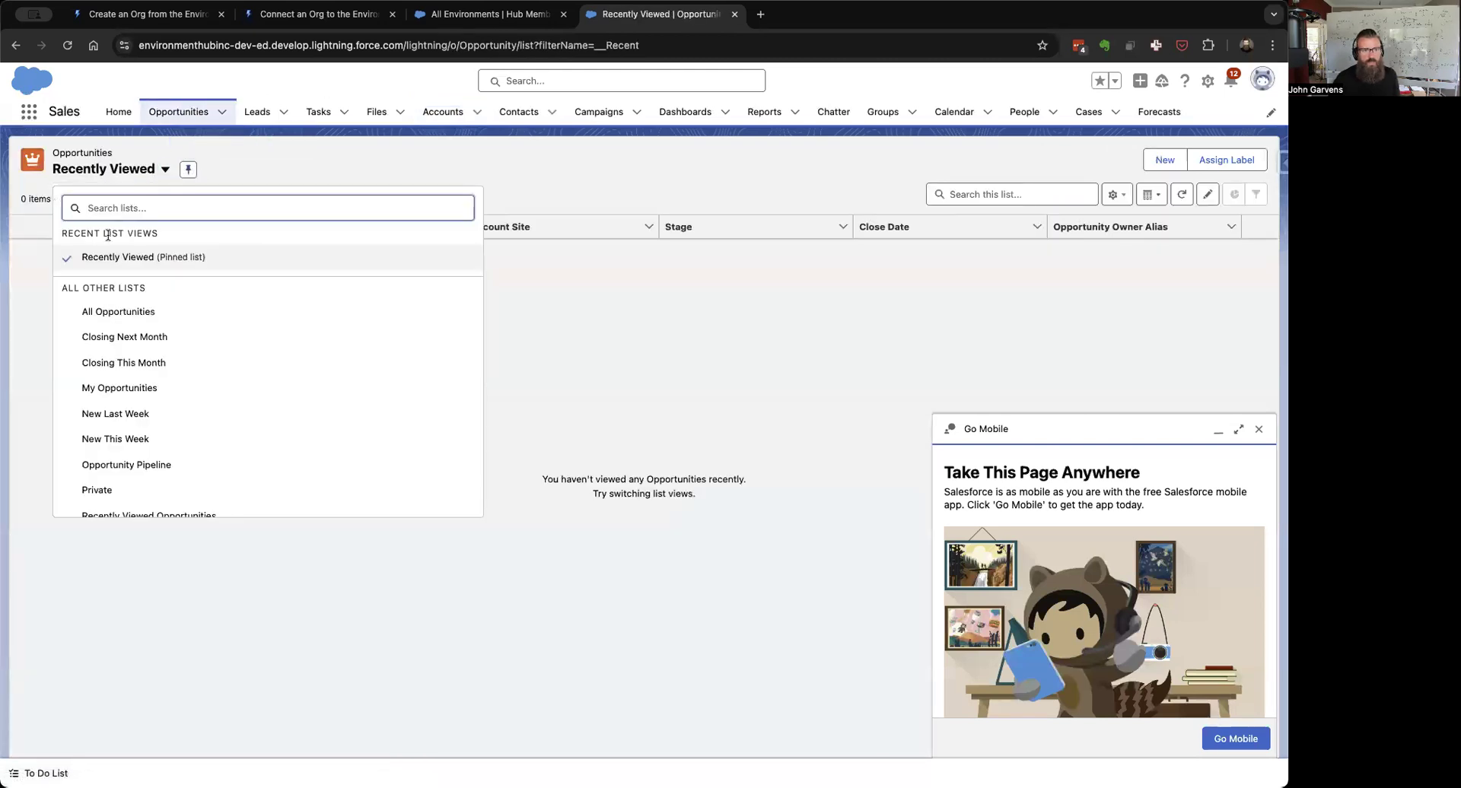
click(103, 309)
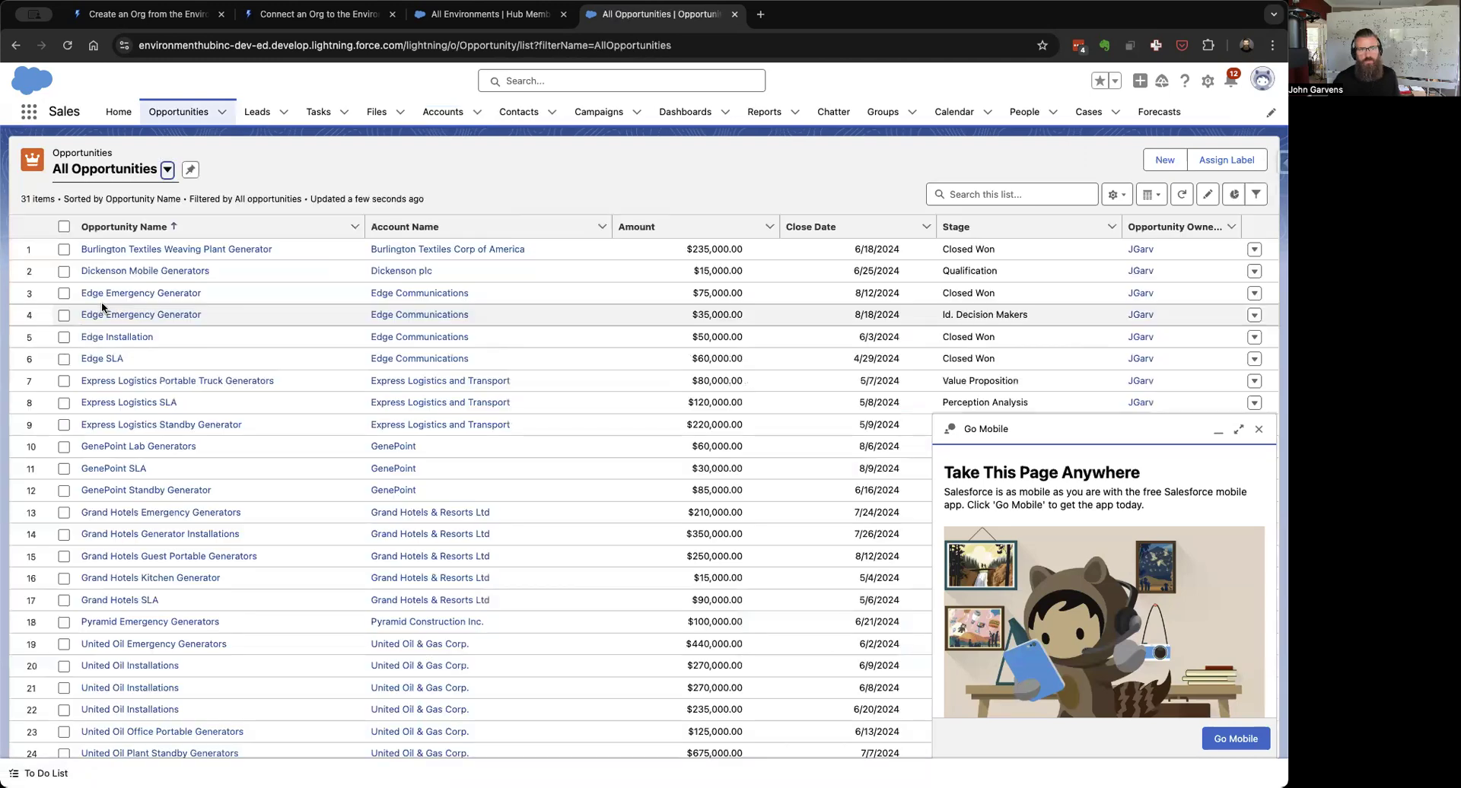
click(1207, 82)
click(1207, 83)
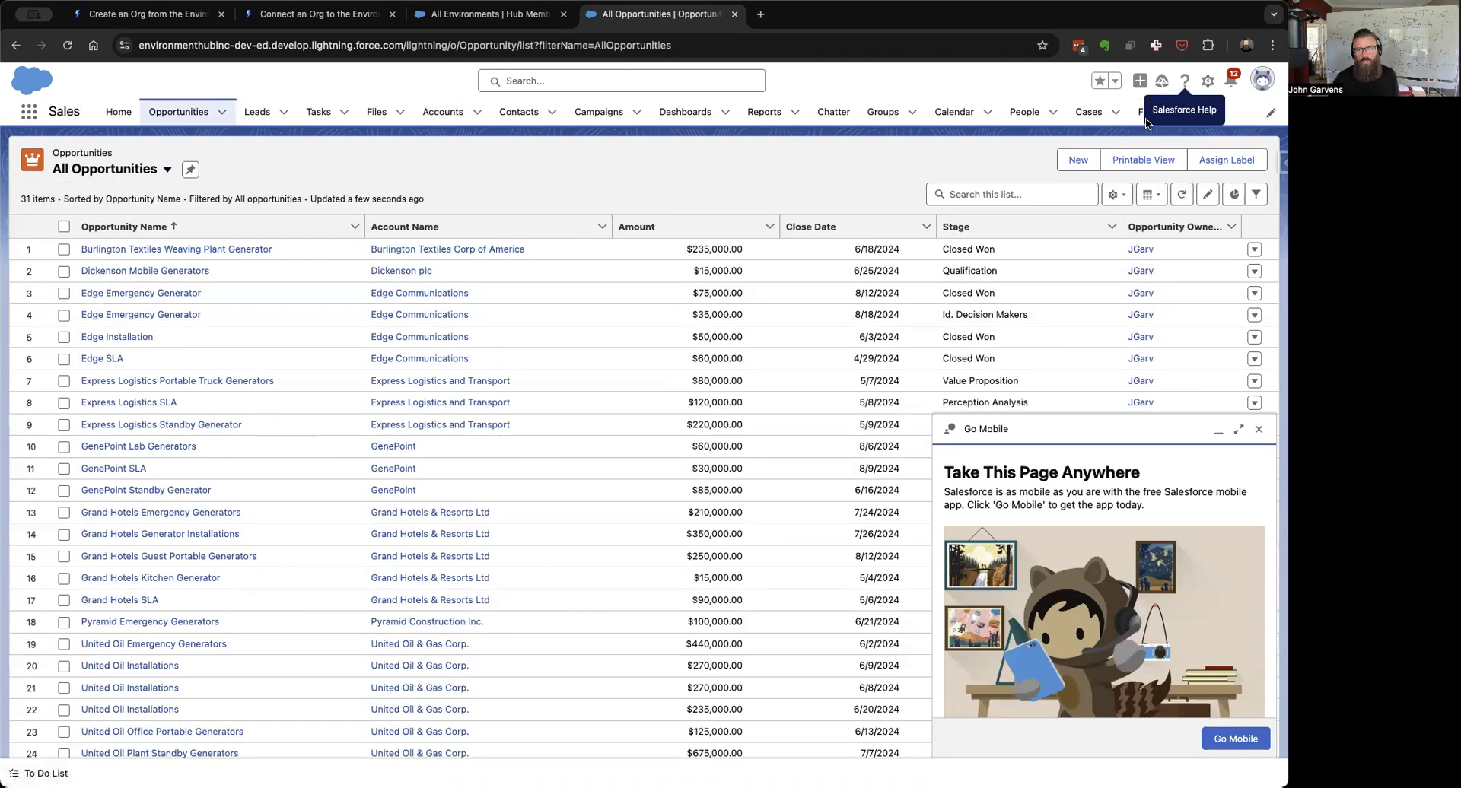
click(1208, 82)
click(1144, 119)
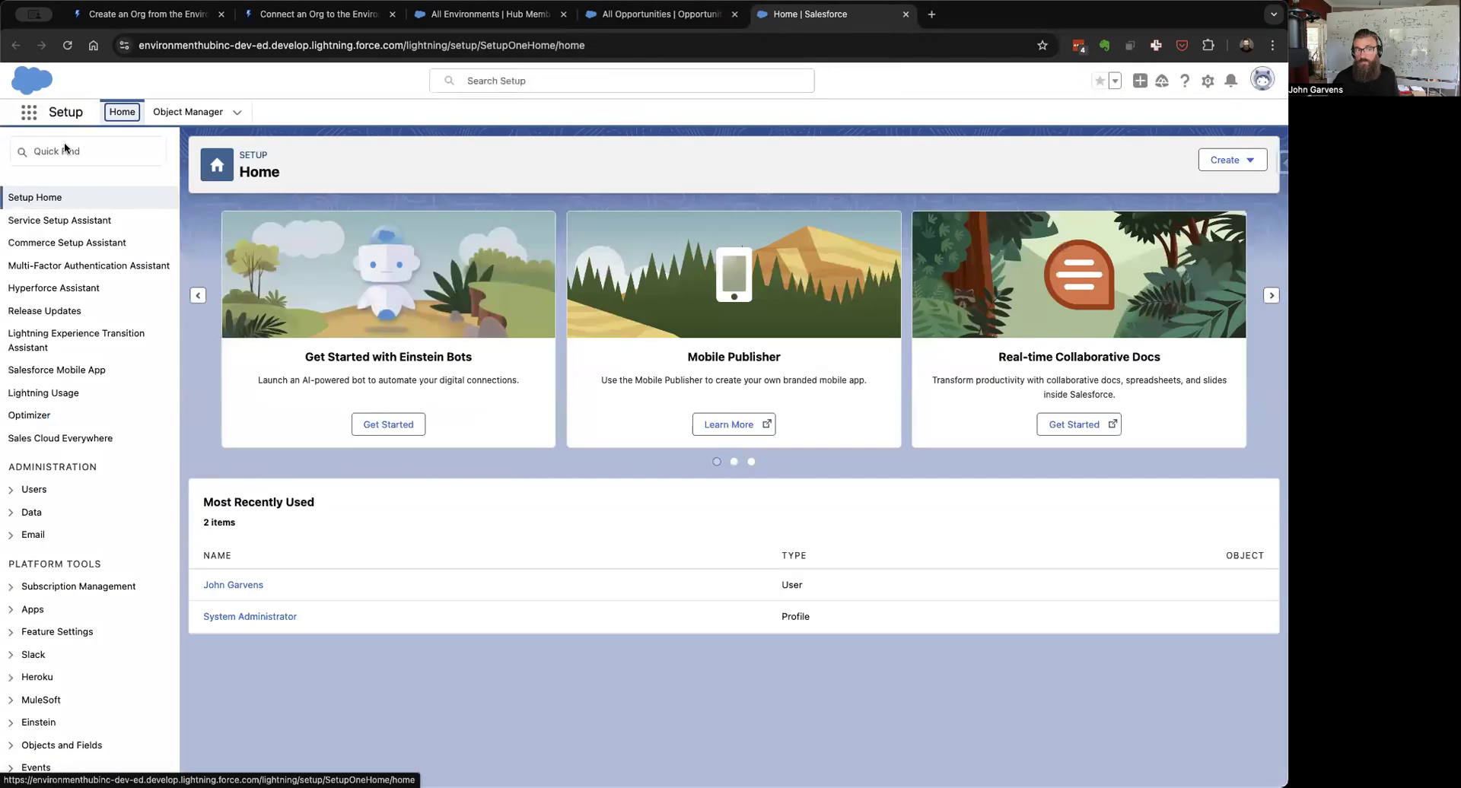
Step: Search Setup for 'install' and open Installed Packages, which lists no packages
click(67, 150)
text(install)
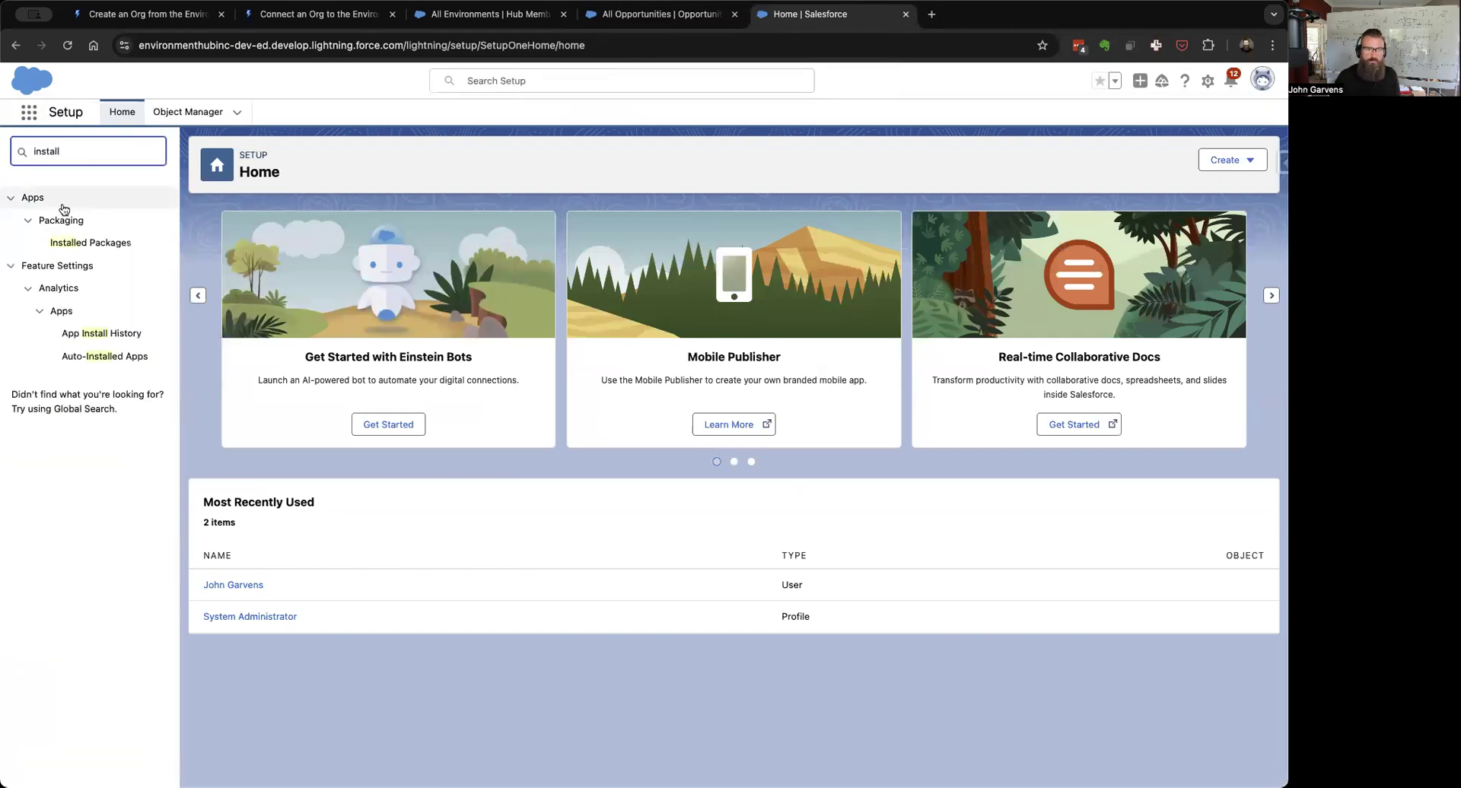
click(93, 242)
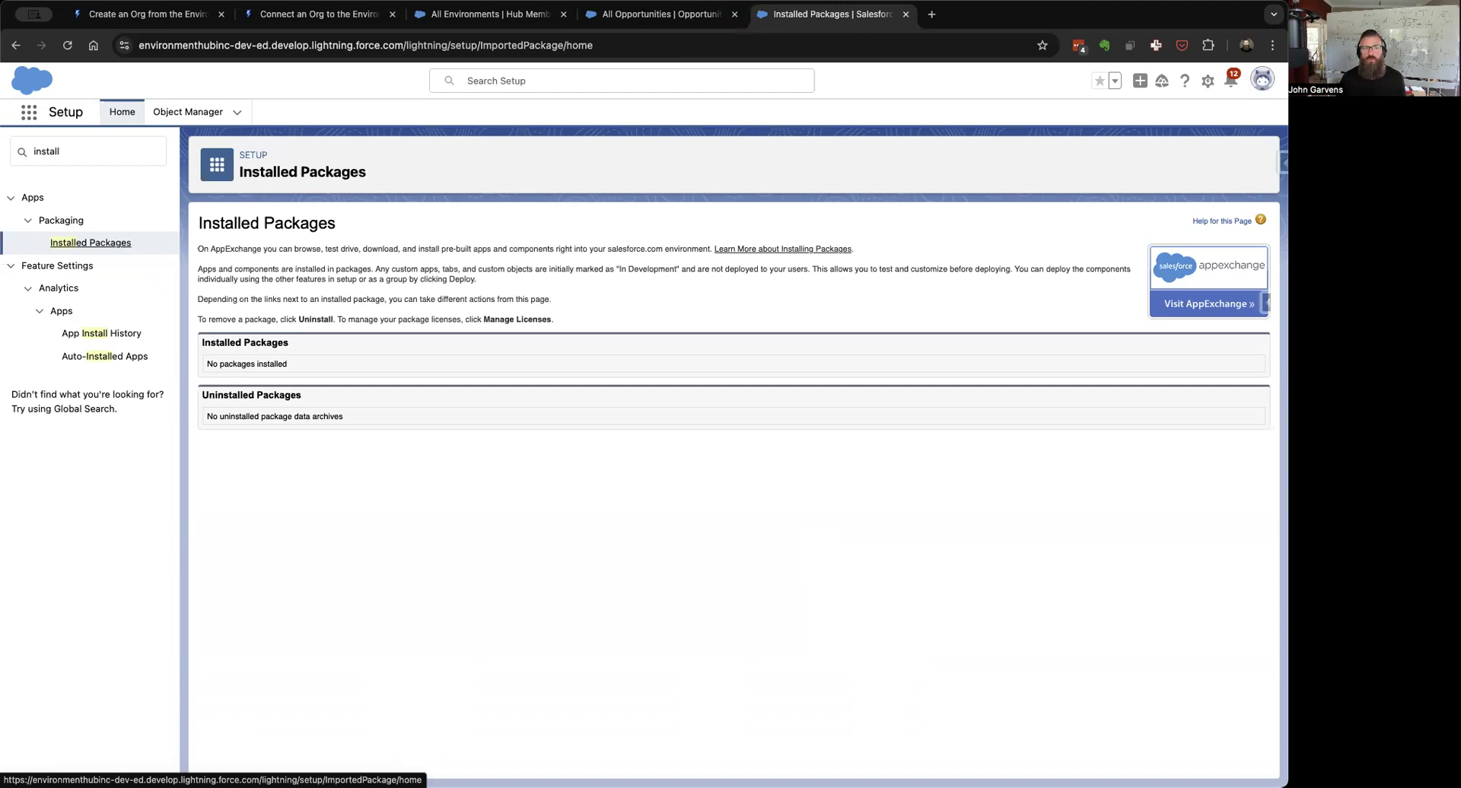
Step: Launch the Sales app from the App Launcher's View All, then return to the All Environments list
click(29, 112)
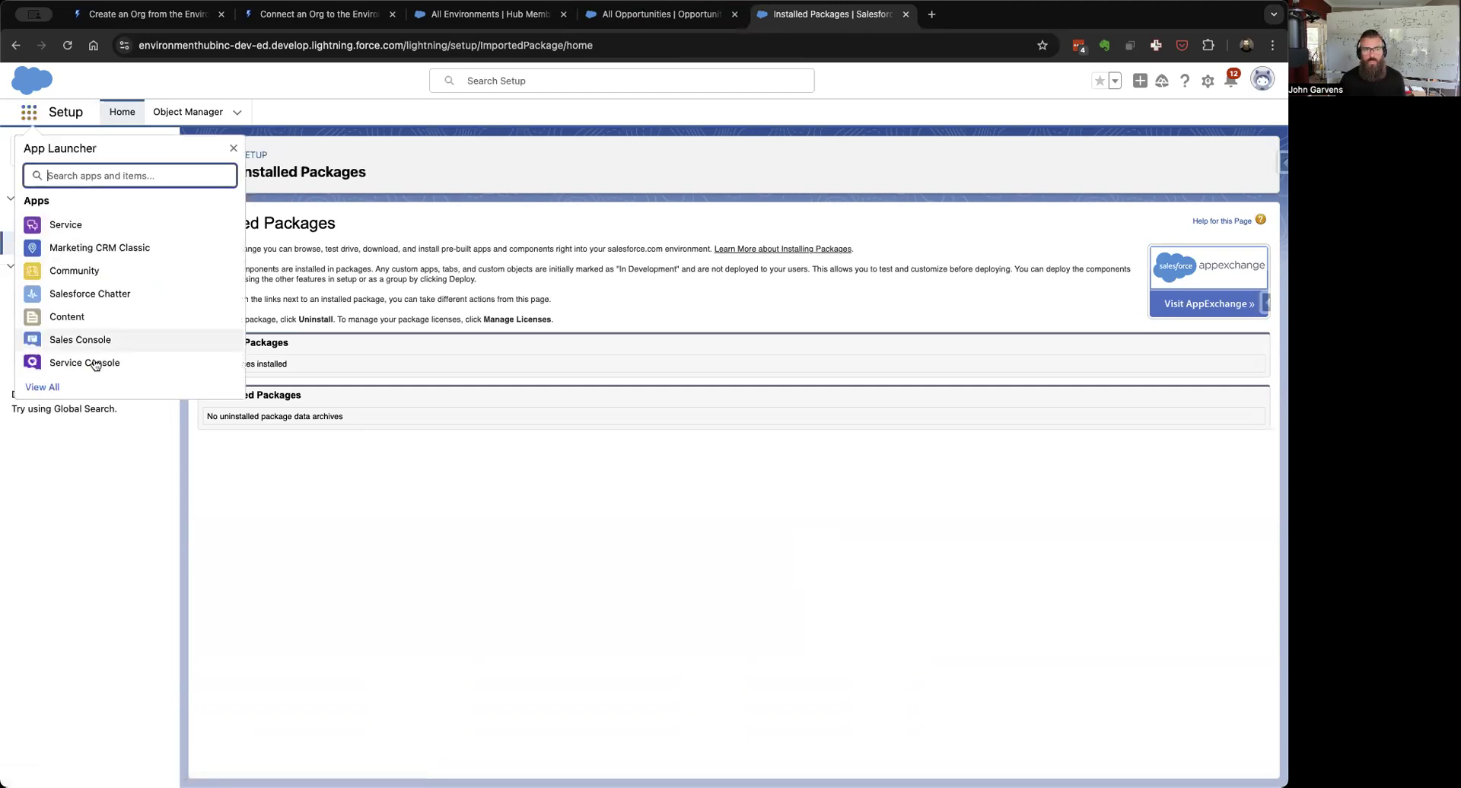
click(44, 388)
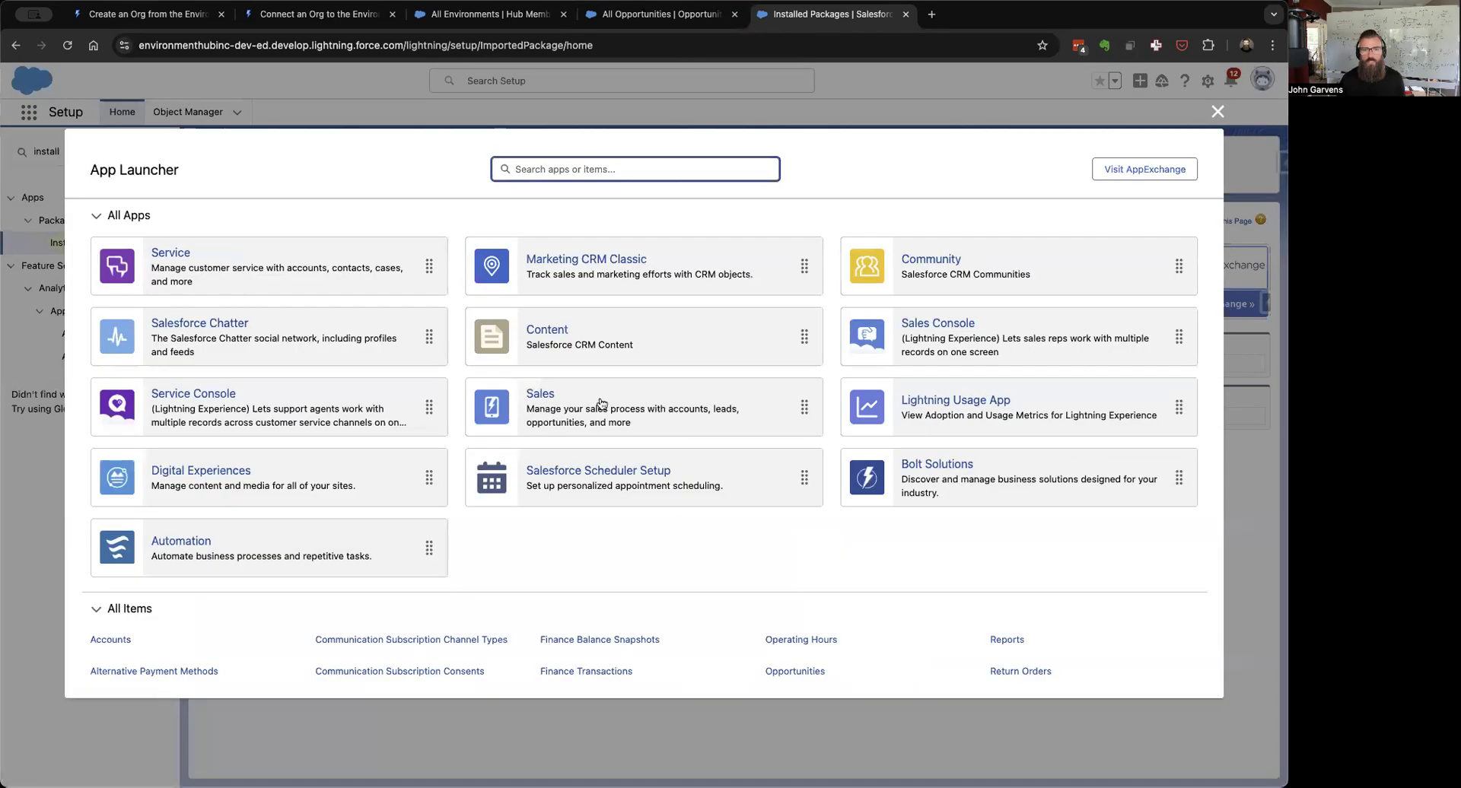
drag(598, 403, 546, 387)
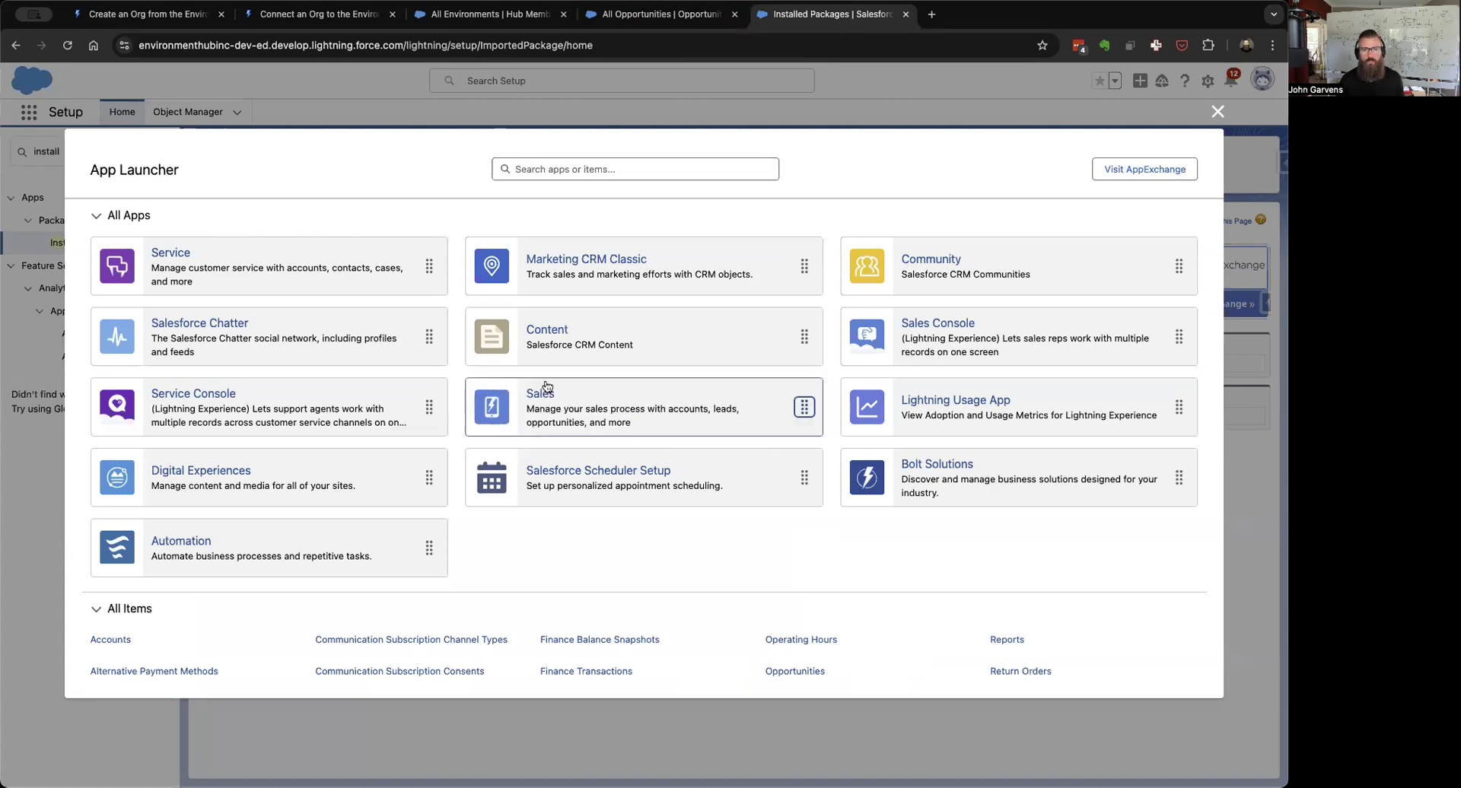
click(541, 392)
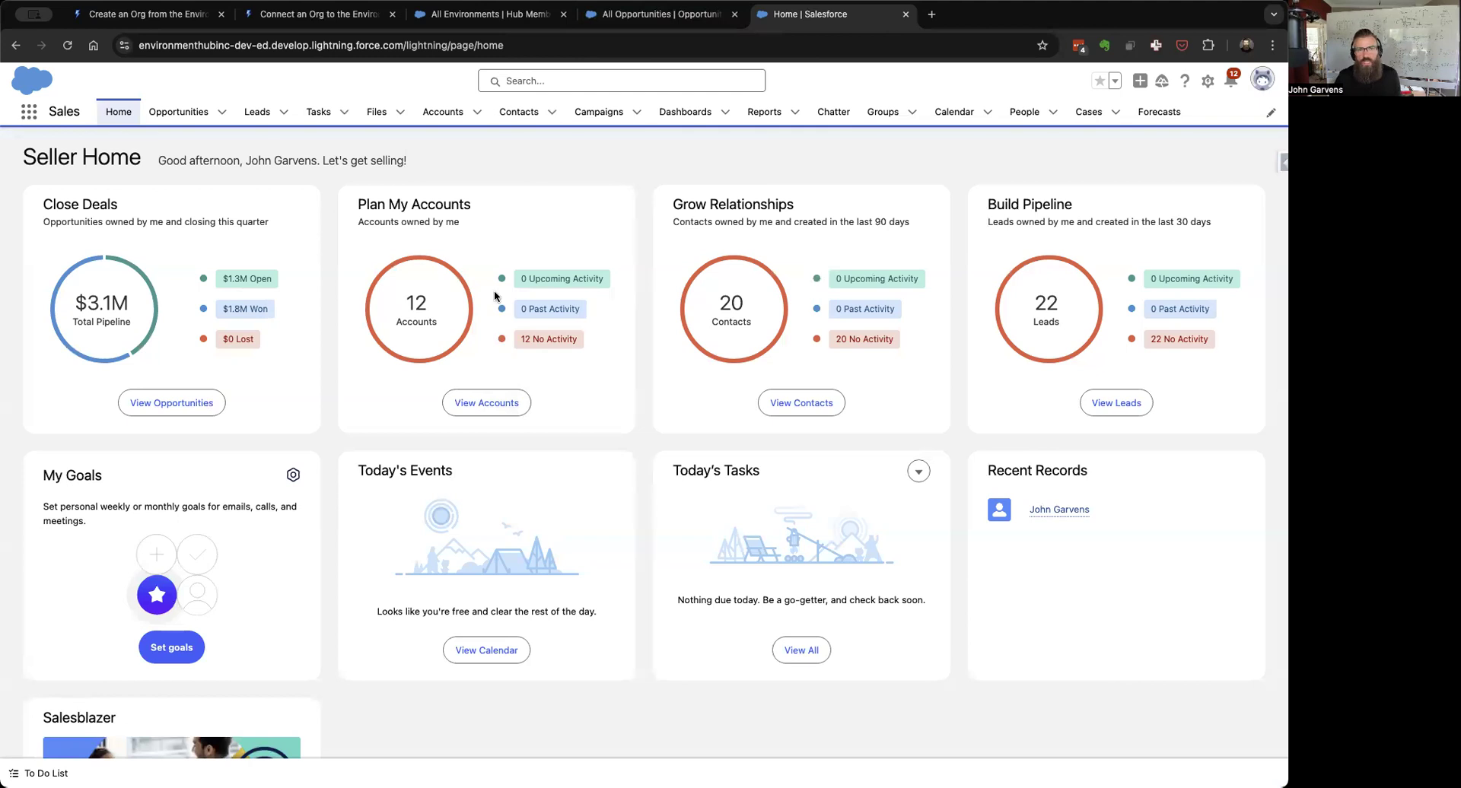
click(490, 16)
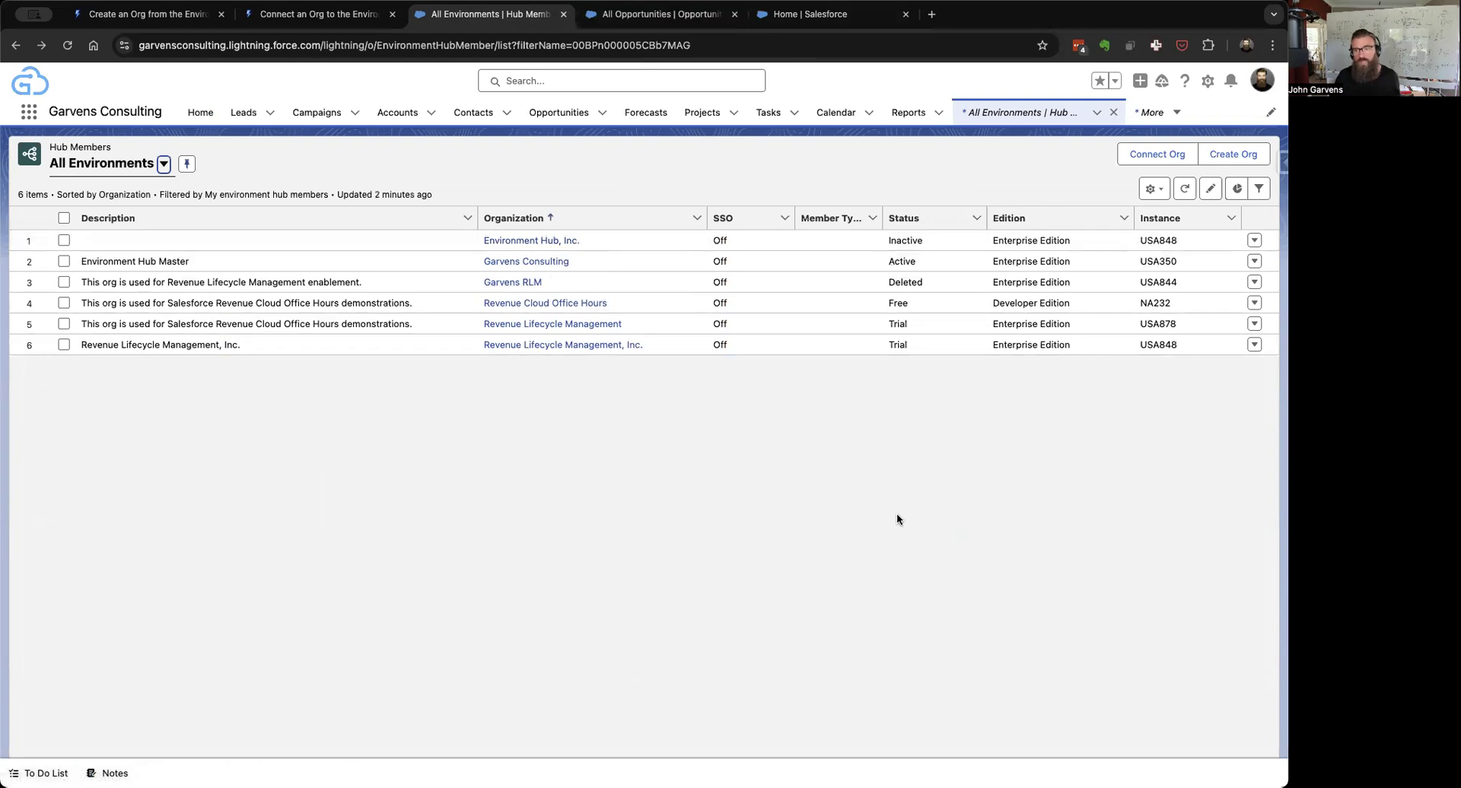
Step: Go back to the hub members list and start Connect Org
click(827, 21)
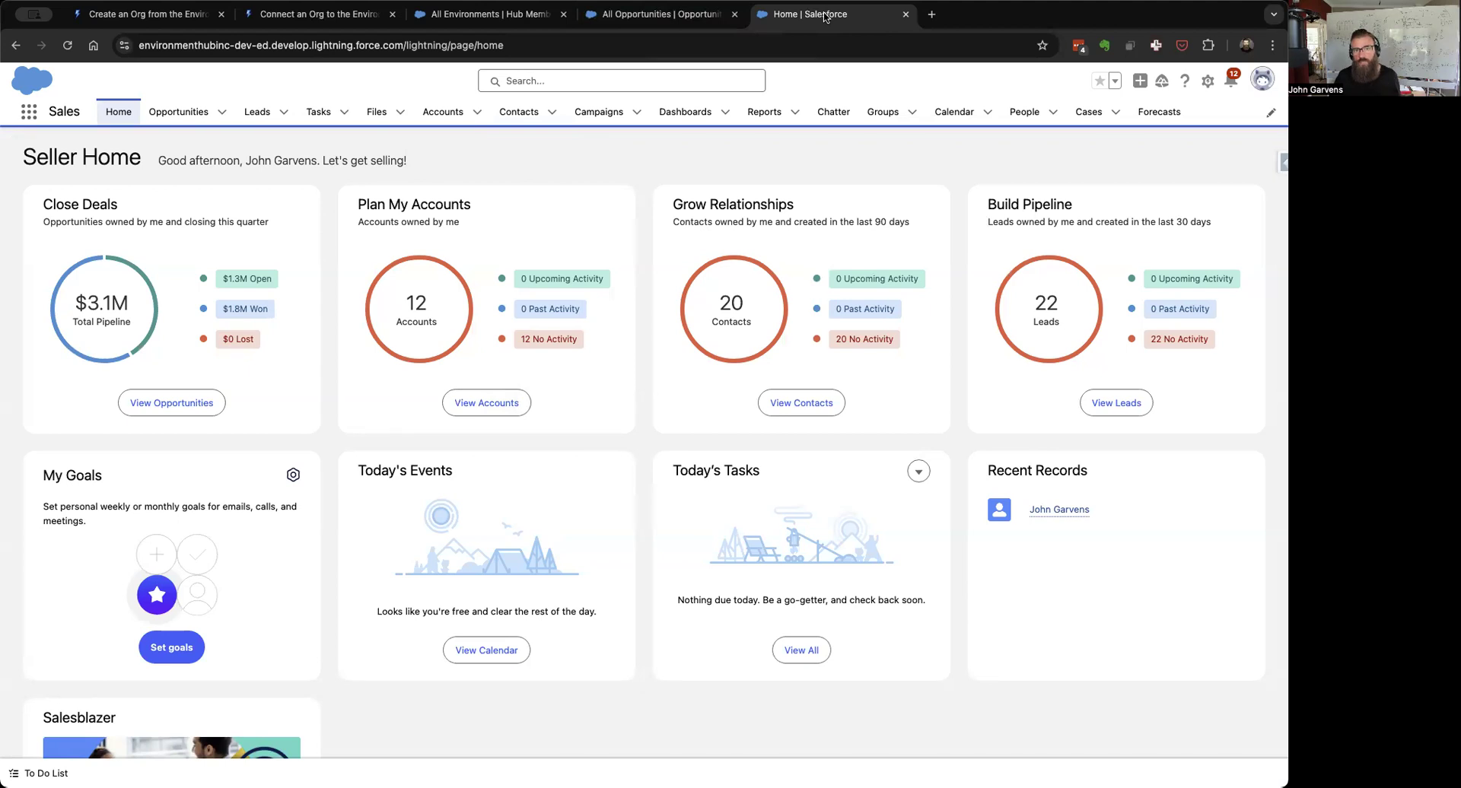
click(447, 17)
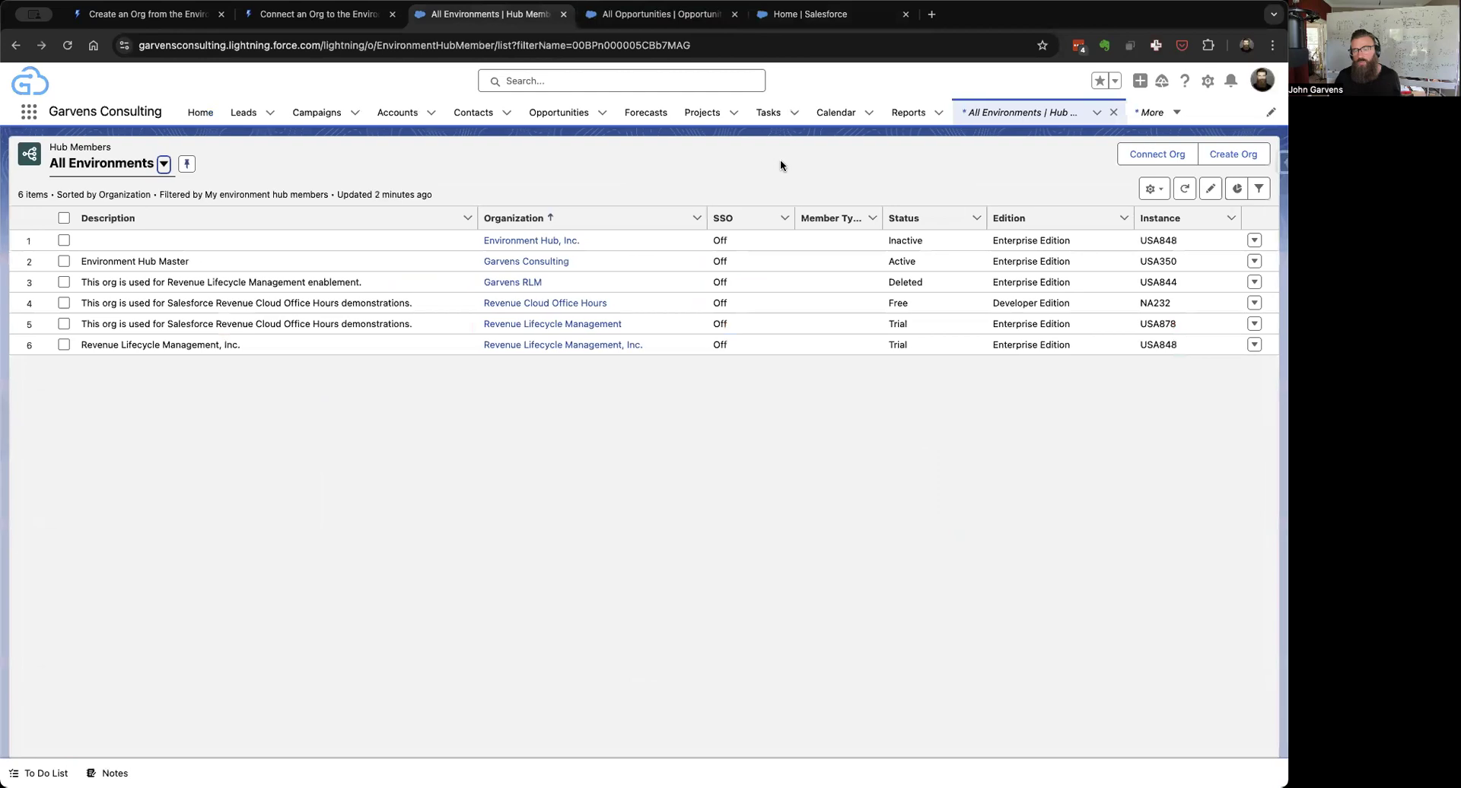
click(1136, 156)
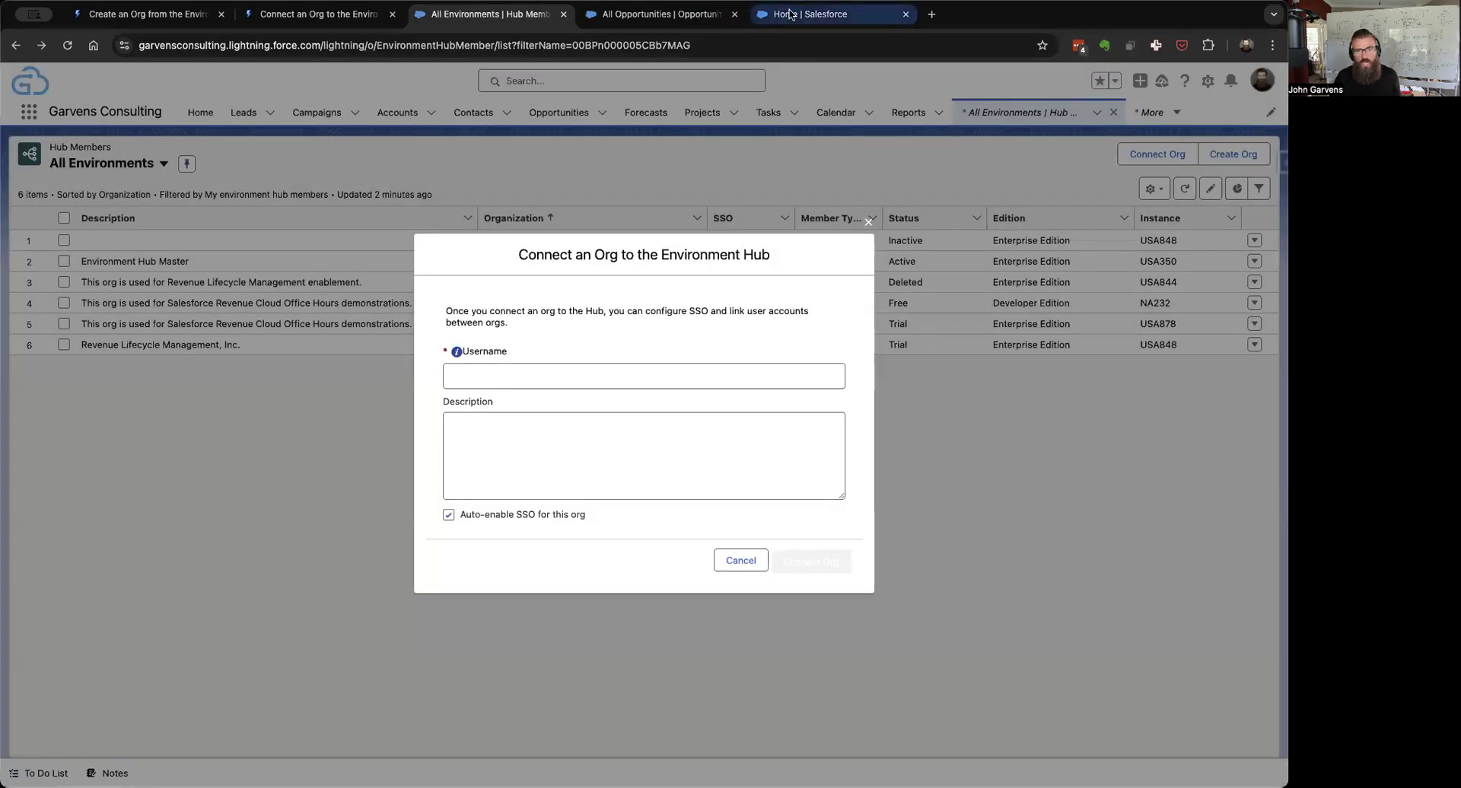
Step: Copy the new org's username from its Personal Information settings into the Connect Org username field
click(790, 13)
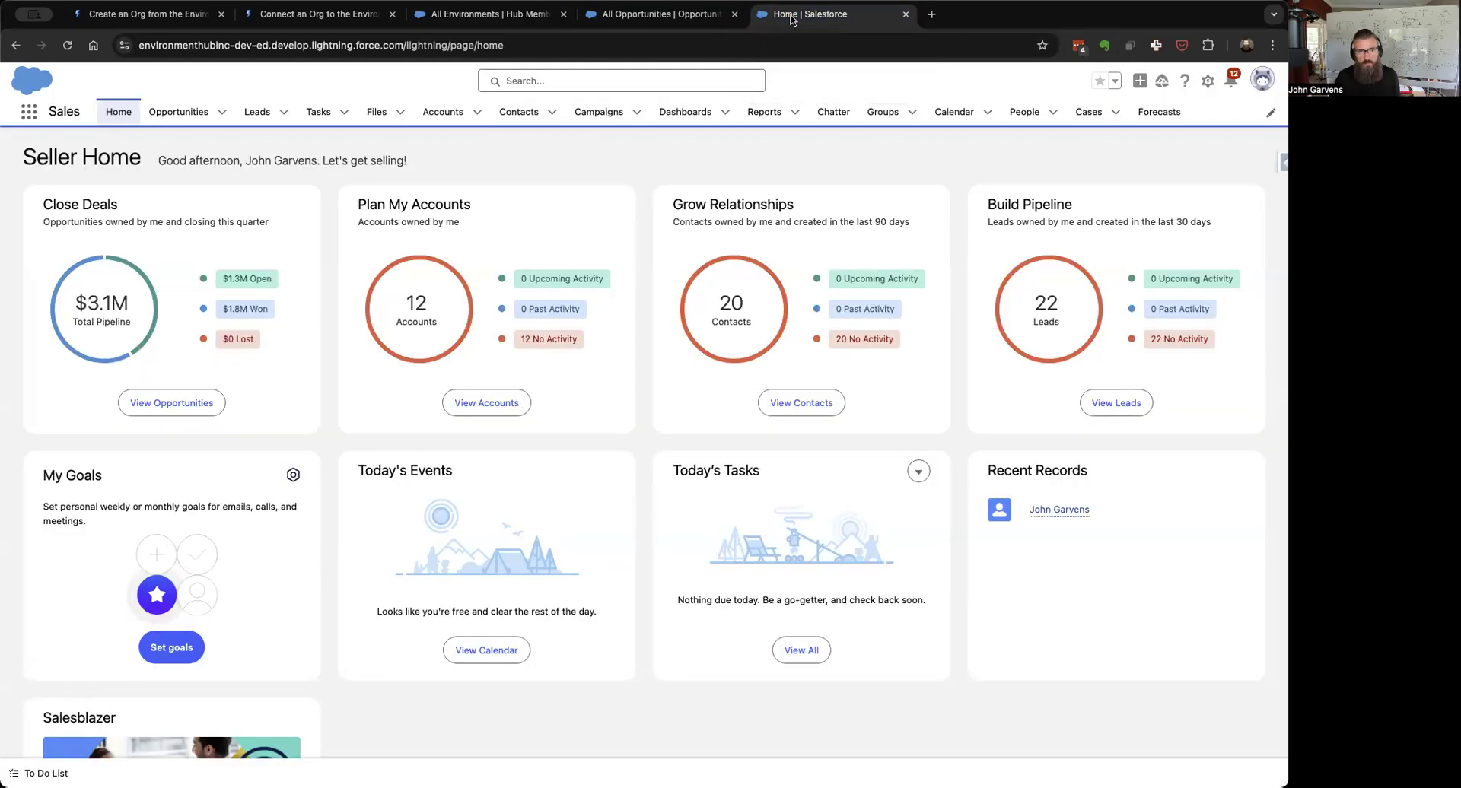
click(1266, 85)
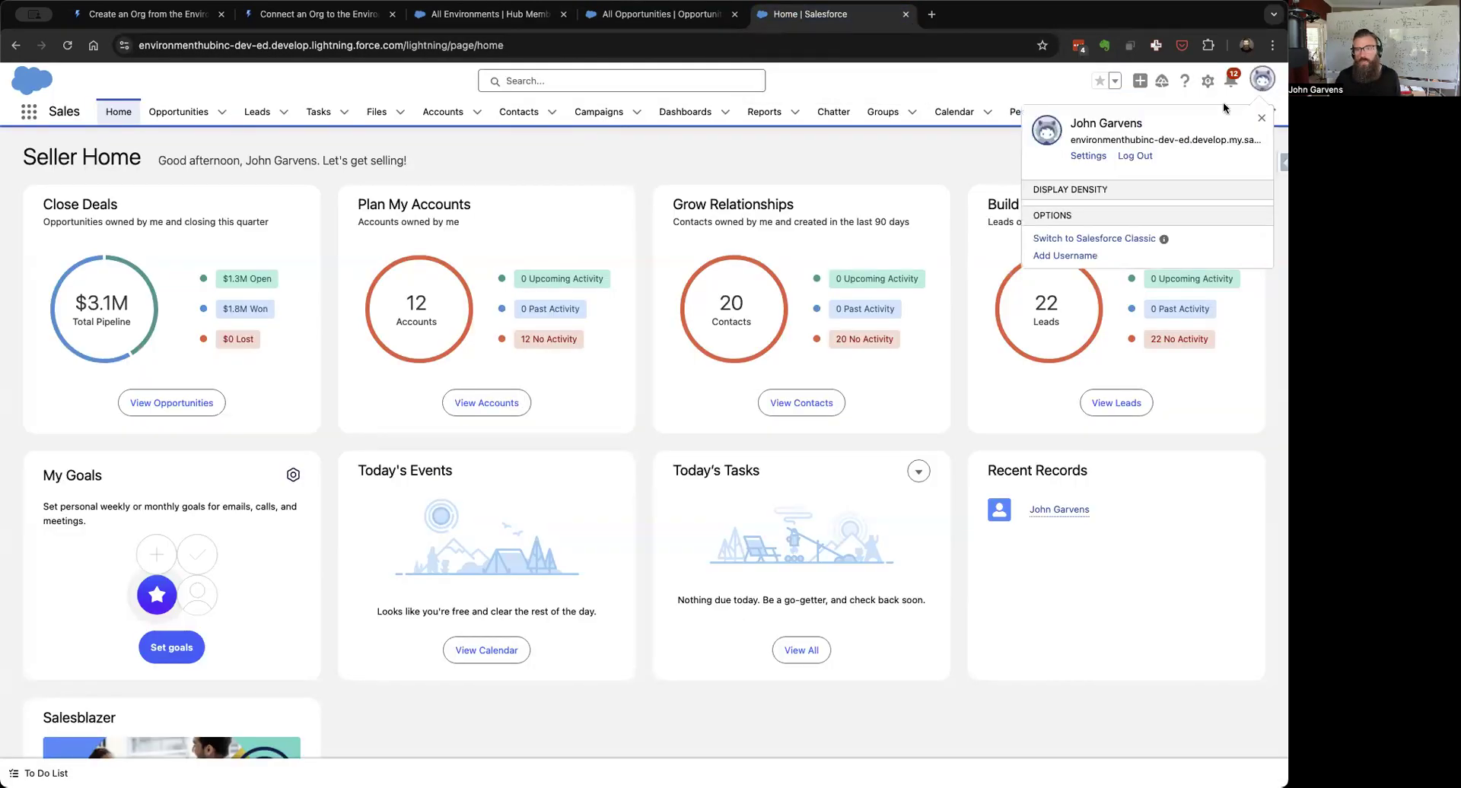
click(1090, 159)
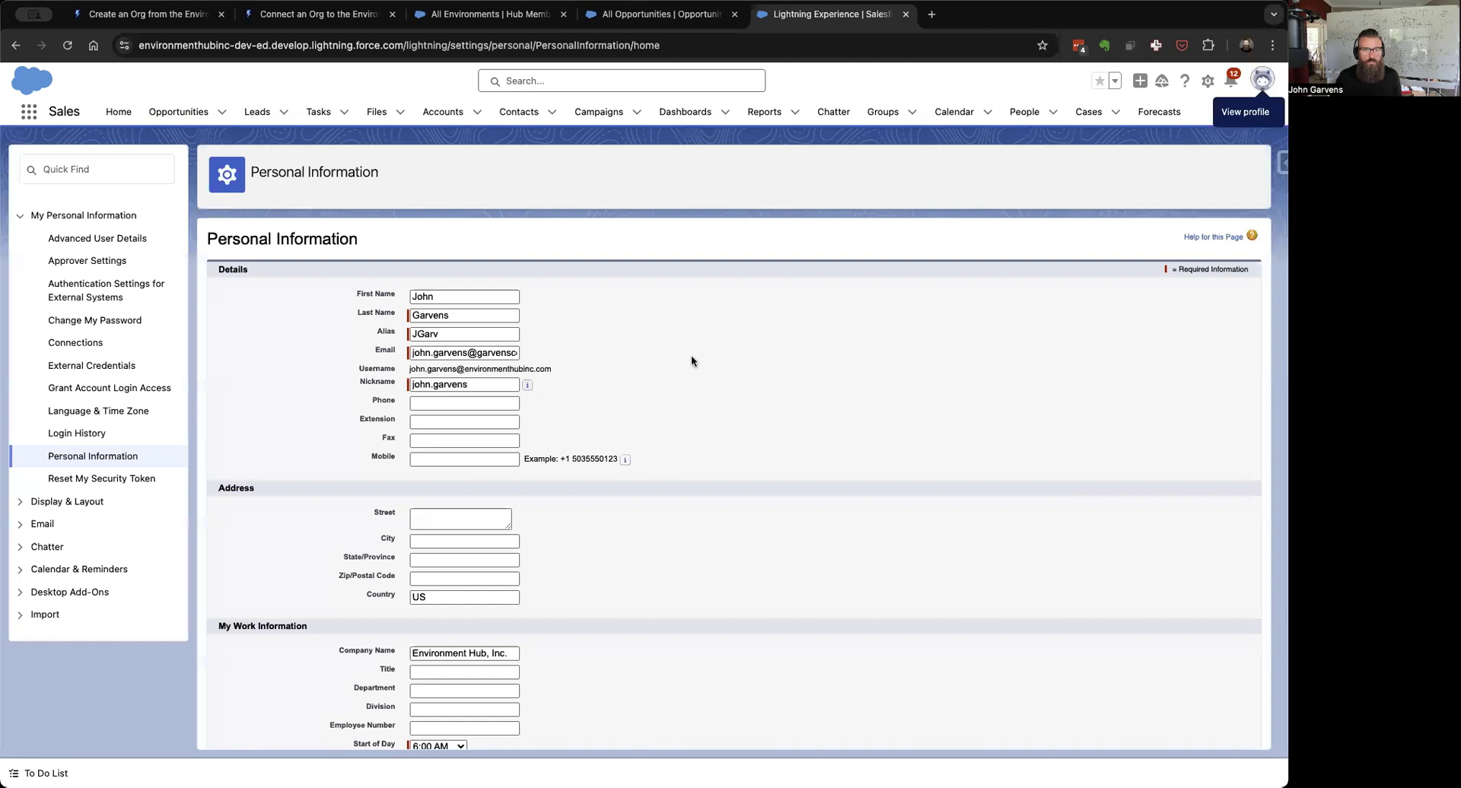
triple_click(540, 364)
key(super+c)
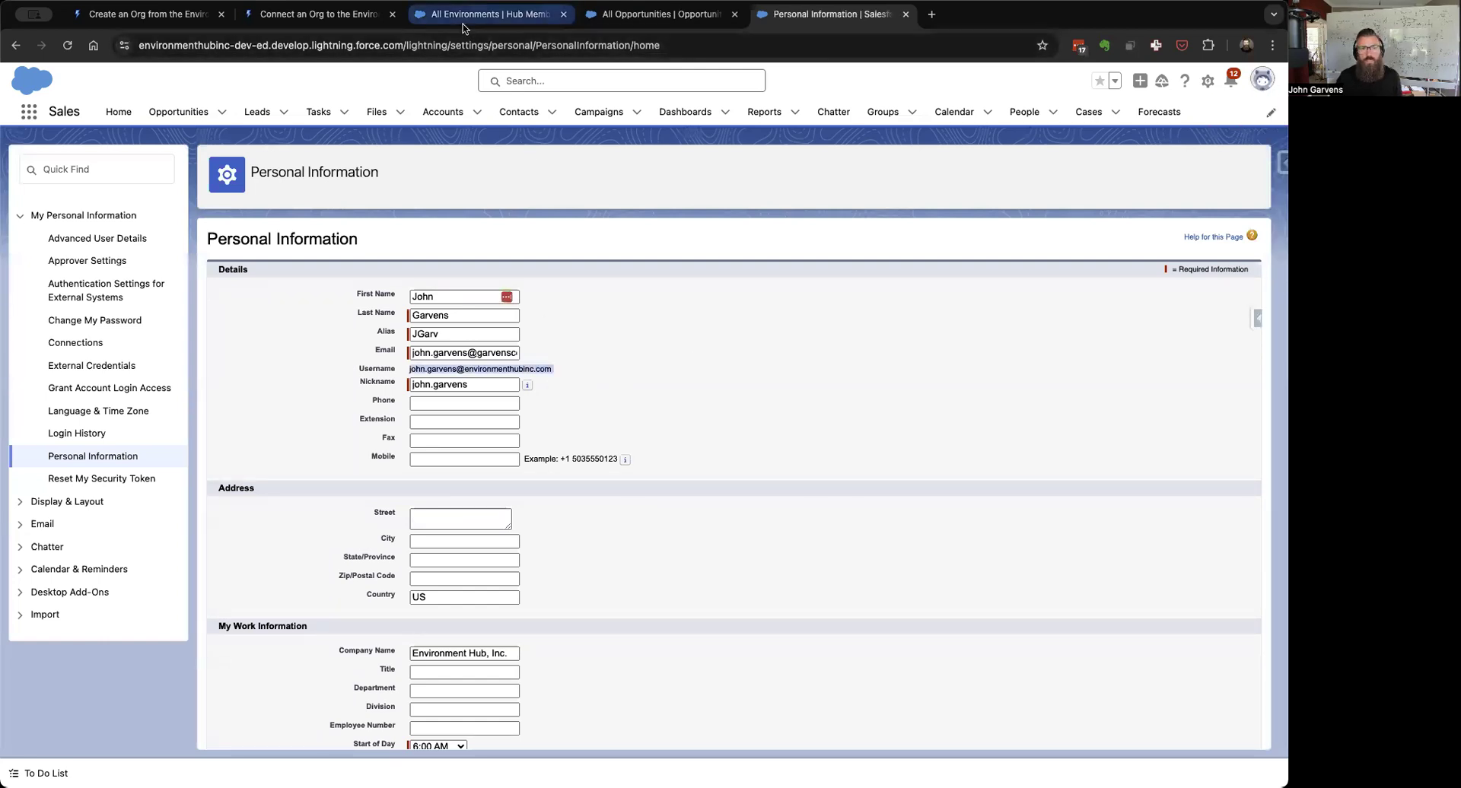
click(487, 14)
click(504, 374)
Step: Paste the copied admin username into both the Username and Description fields
key(super+v)
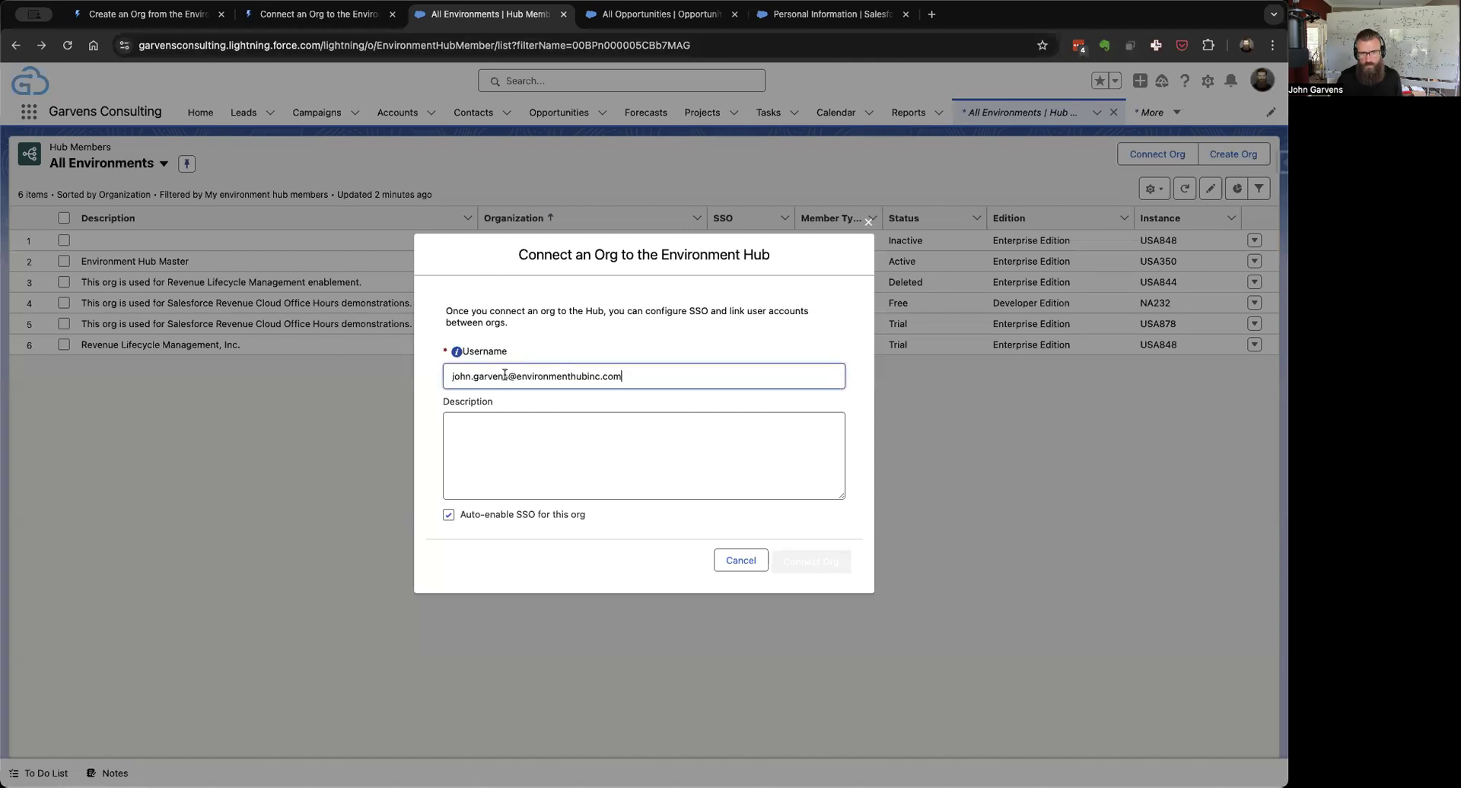
click(618, 421)
key(super+v)
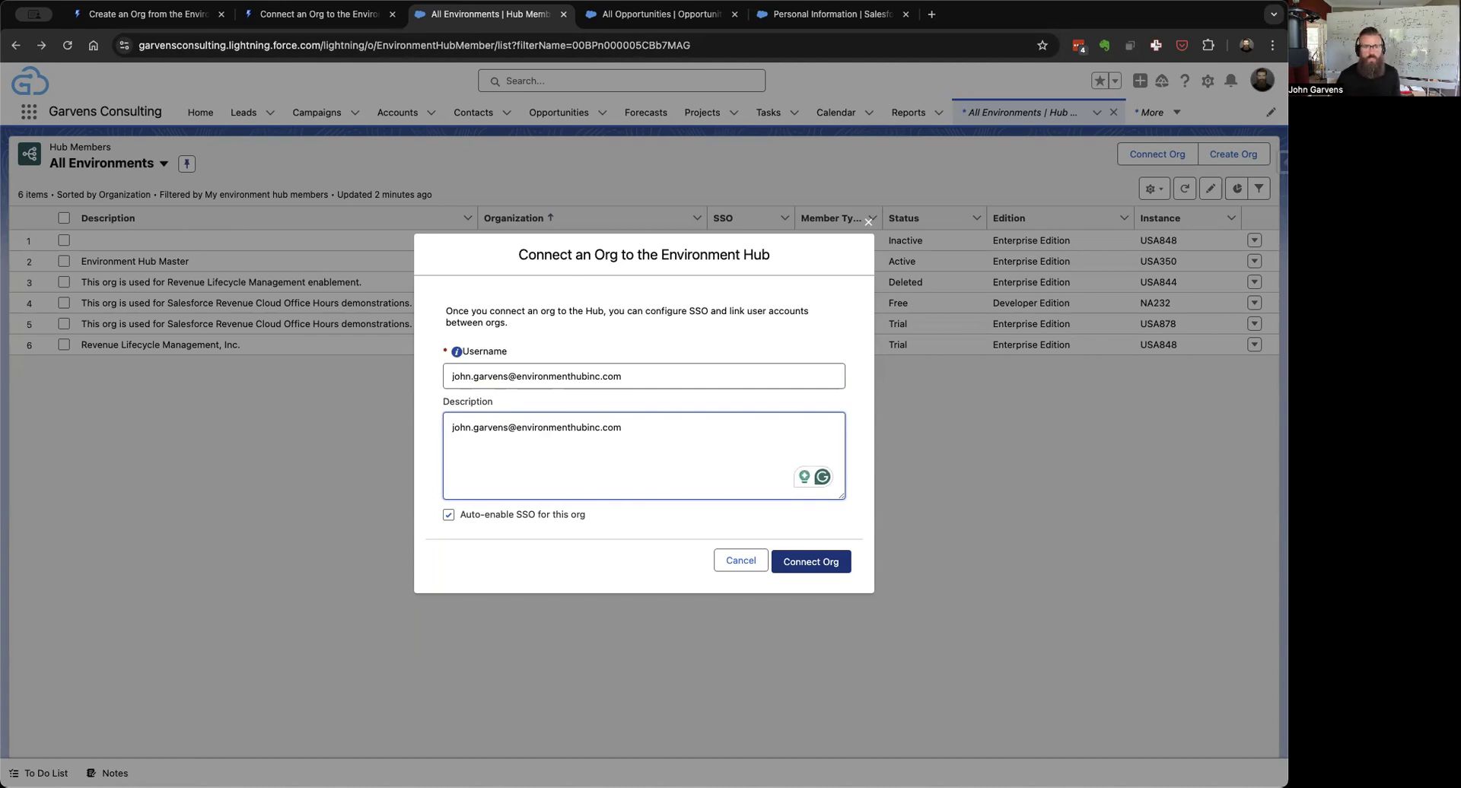
Step: Describe it as 'This org was created for an Environment Hub demo.' plus a username line, disable Auto-enable SSO, and connect
text(This org was)
text( created for )
text(an Environ)
text(ment Hub)
text( demo.)
key(Return)
text(The username is john.)
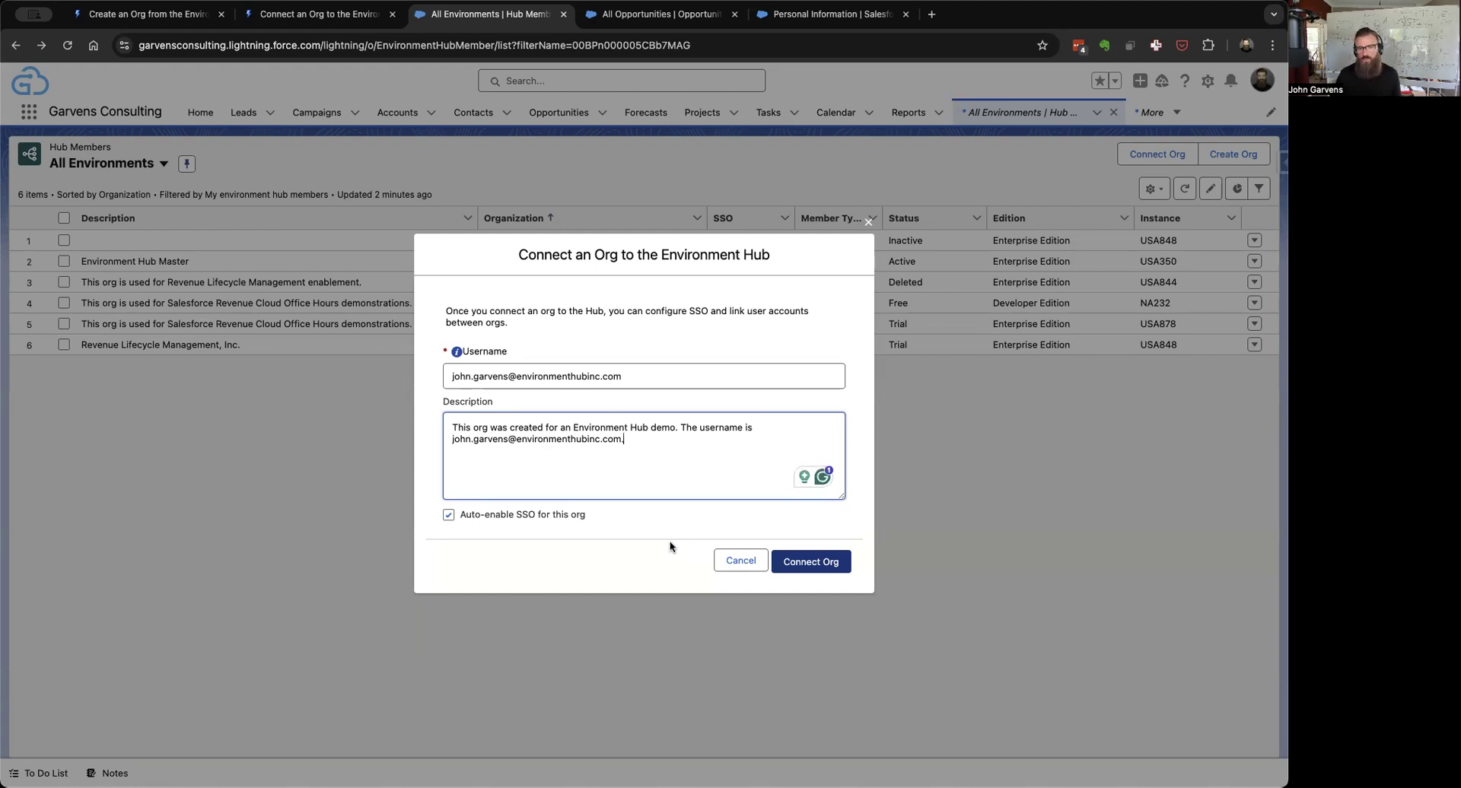
click(448, 516)
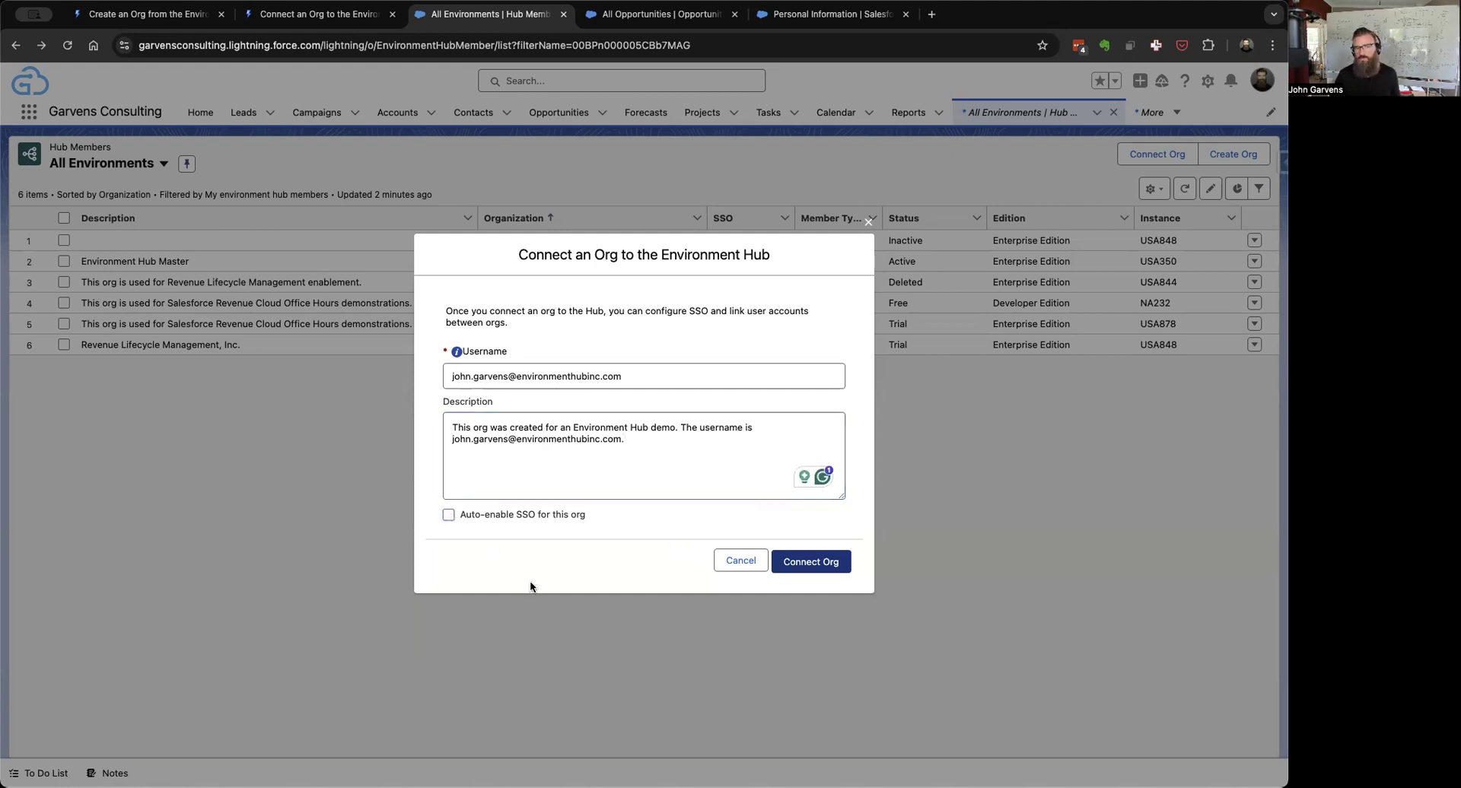
click(811, 562)
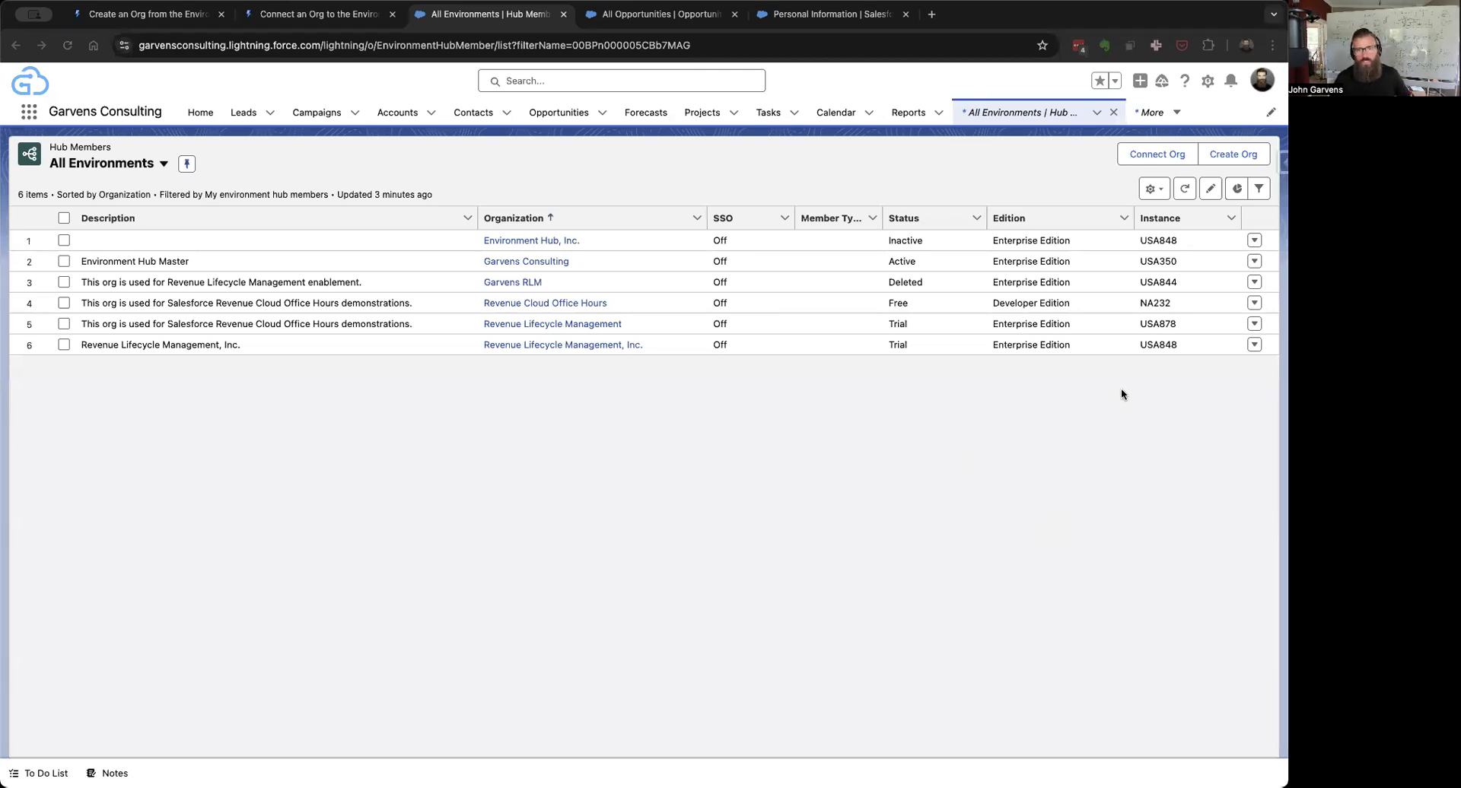
Step: Refresh Hub Members to show the connected Developer Edition org (USA838)
click(1184, 190)
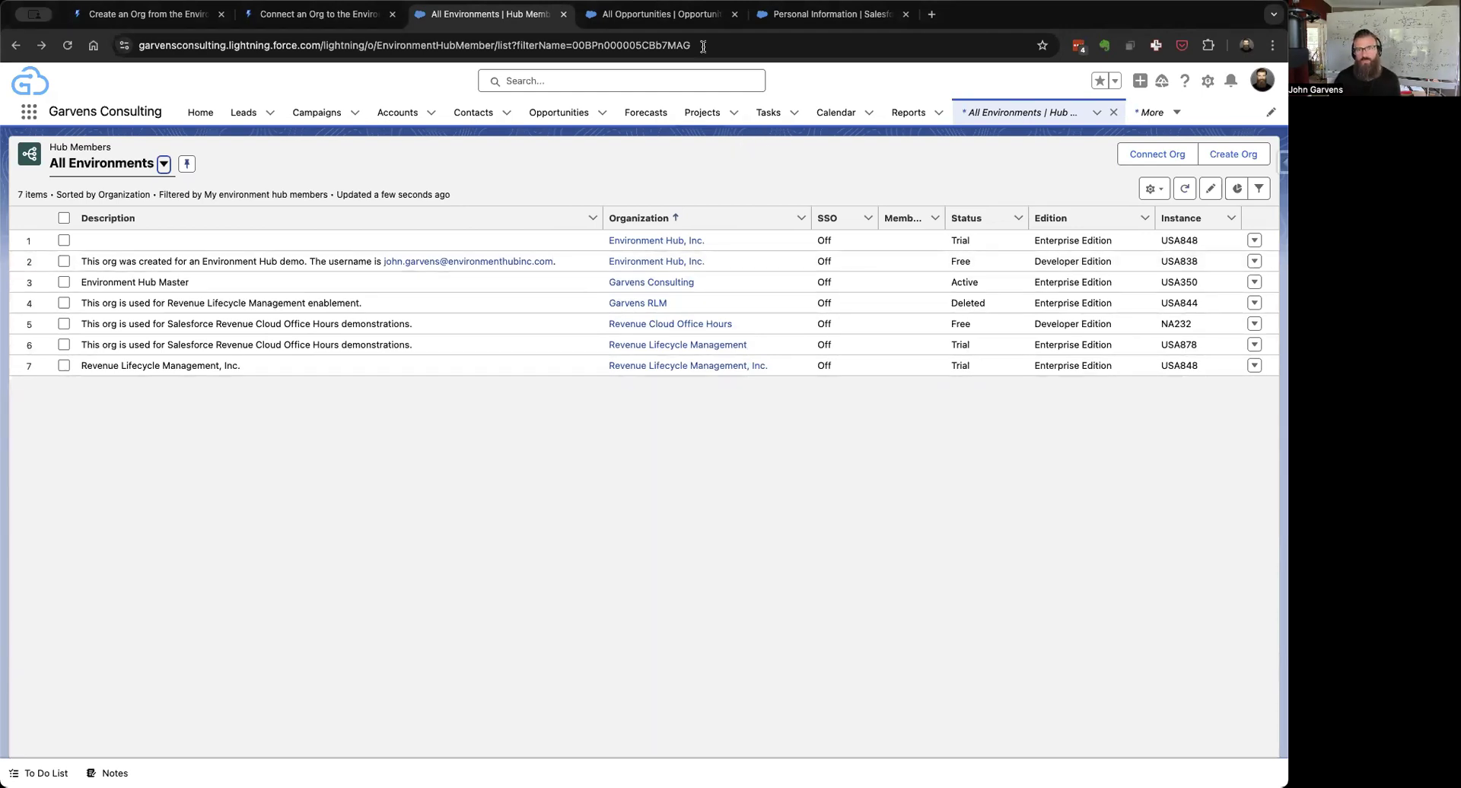
Step: Reload the new org's Opportunities page and log out of the environmenthubinc org
click(689, 15)
key(super+r)
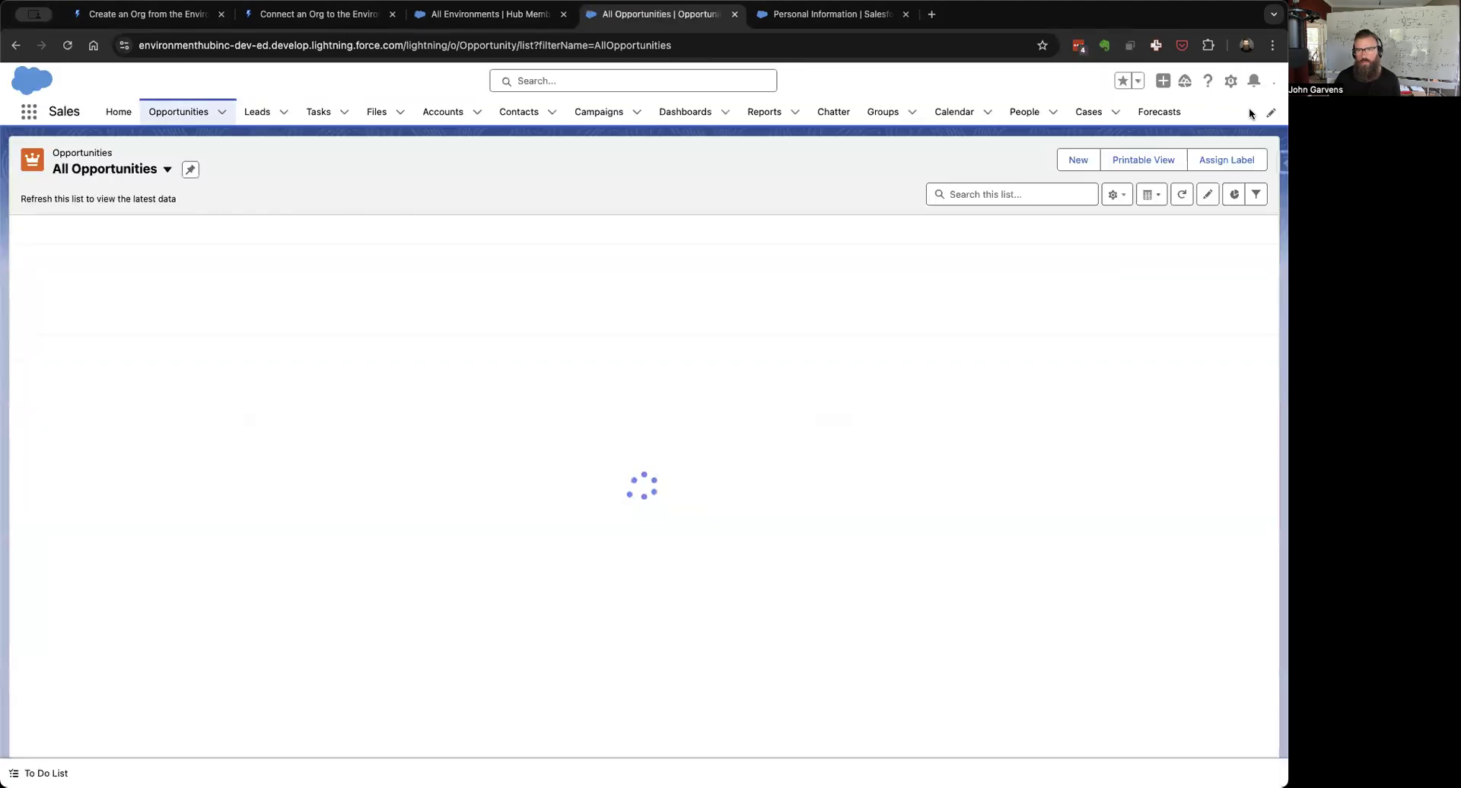
click(1261, 76)
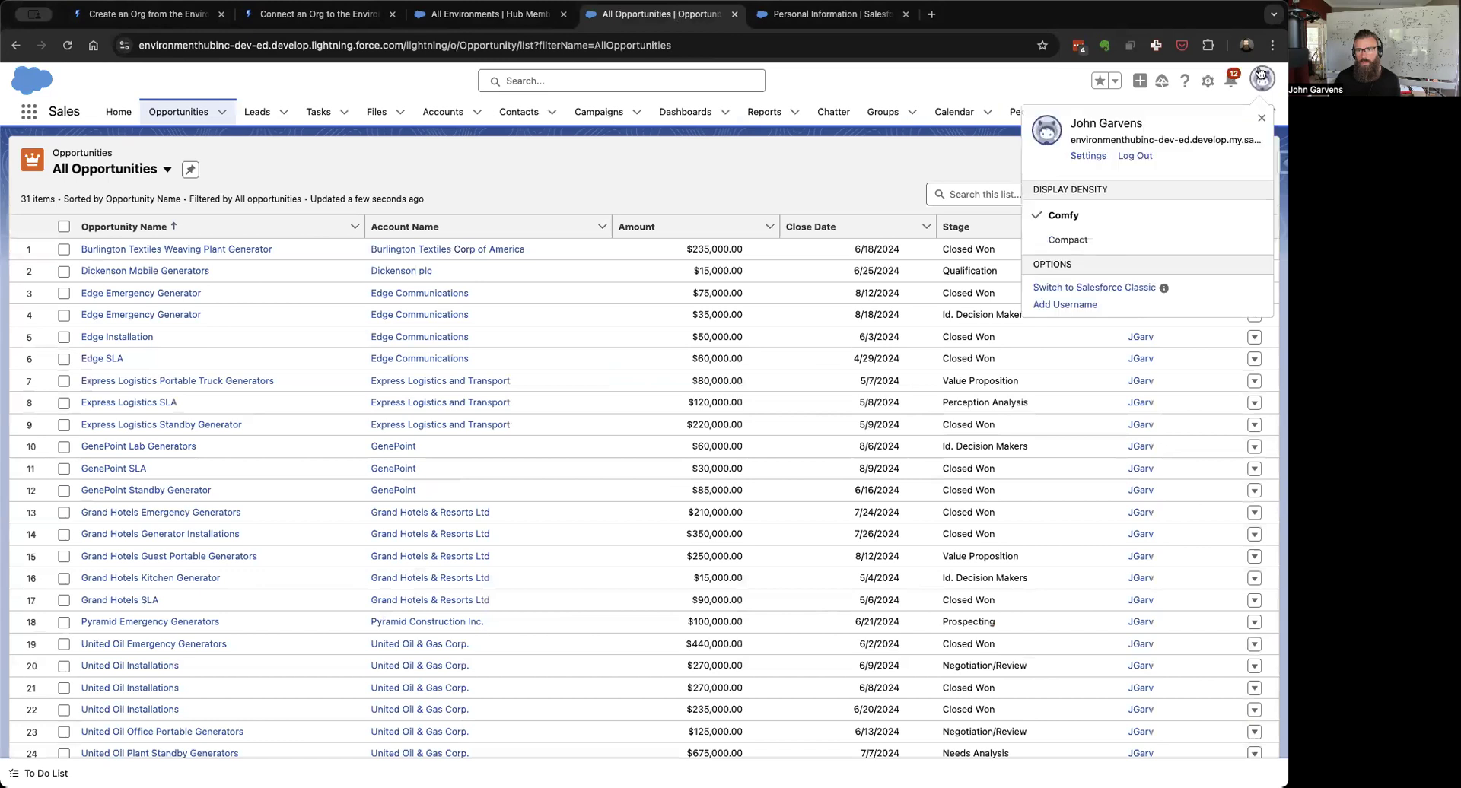
click(1135, 155)
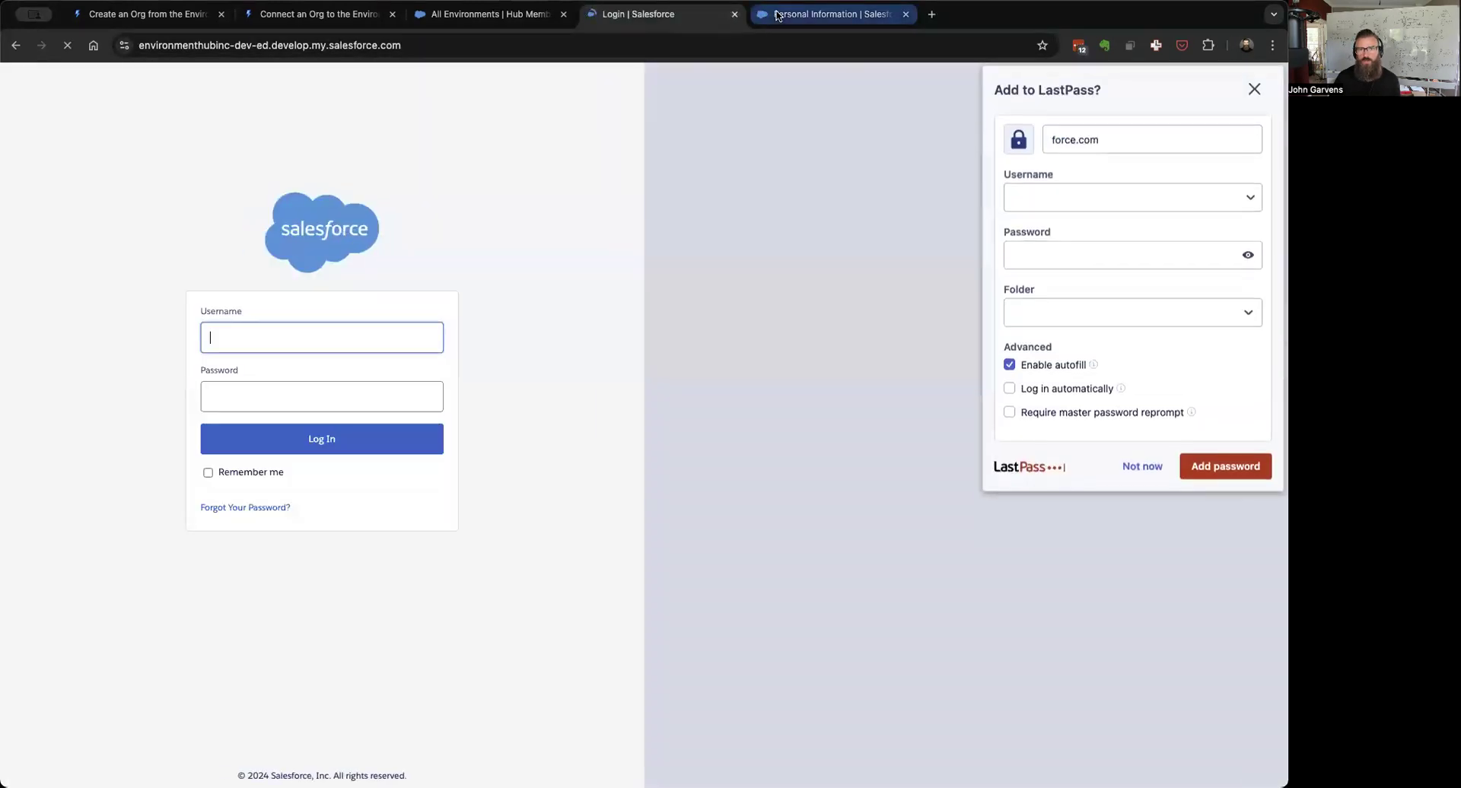
Step: Close the leftover Login and Personal Information browser tabs
click(777, 16)
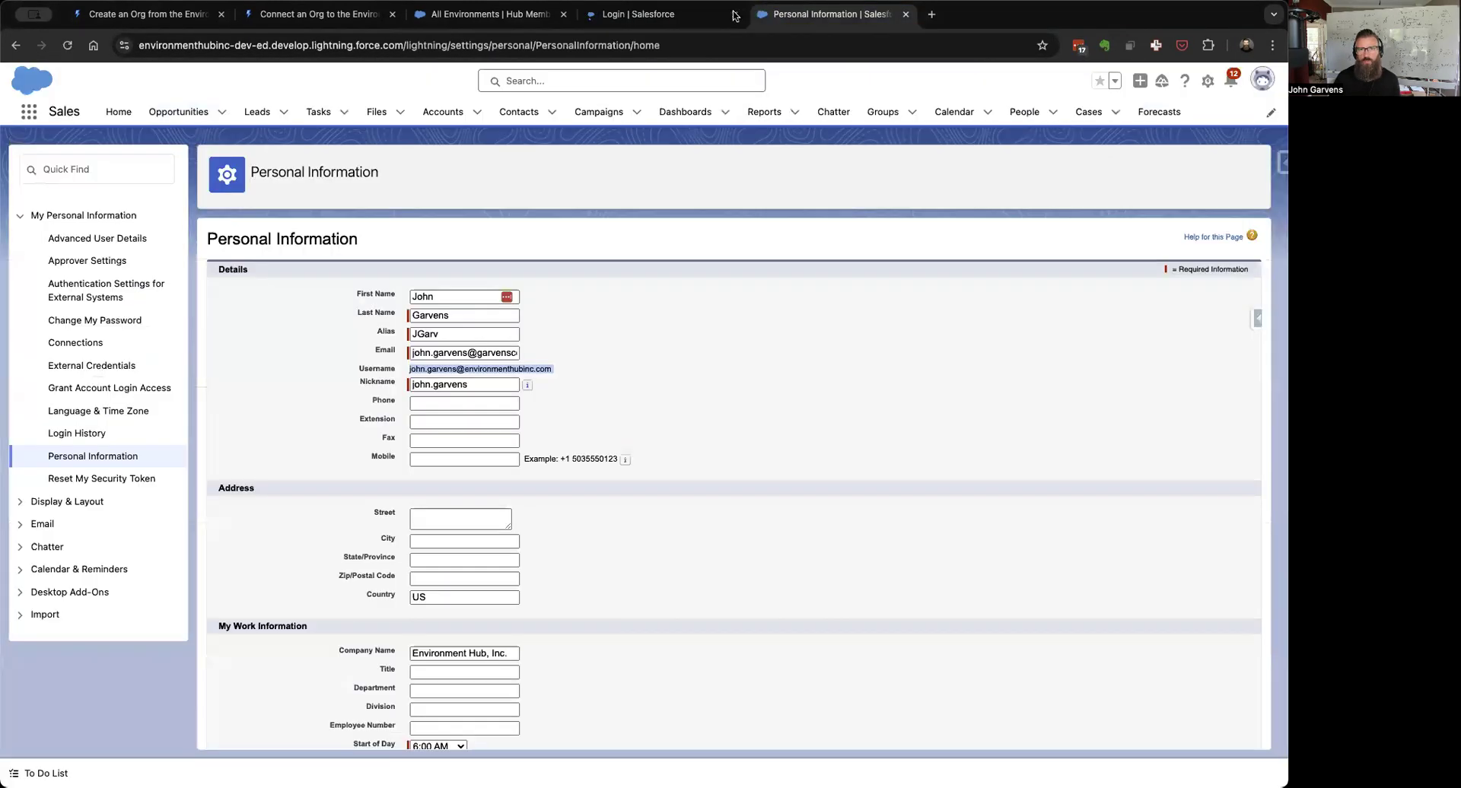
click(735, 14)
click(733, 14)
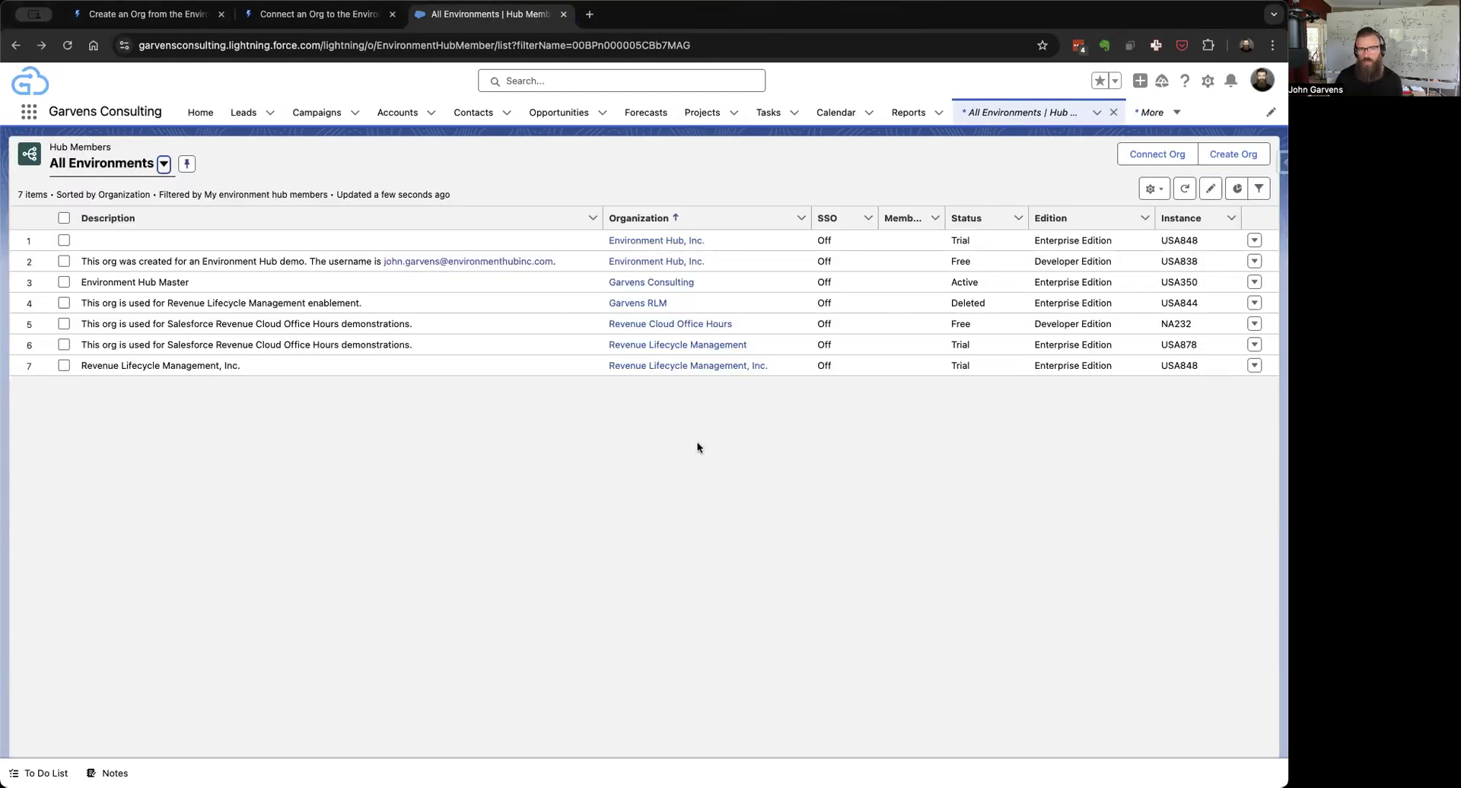
Step: Launch Login for the newly connected org from its row actions, looking up 'environment' in 1Password
click(1255, 261)
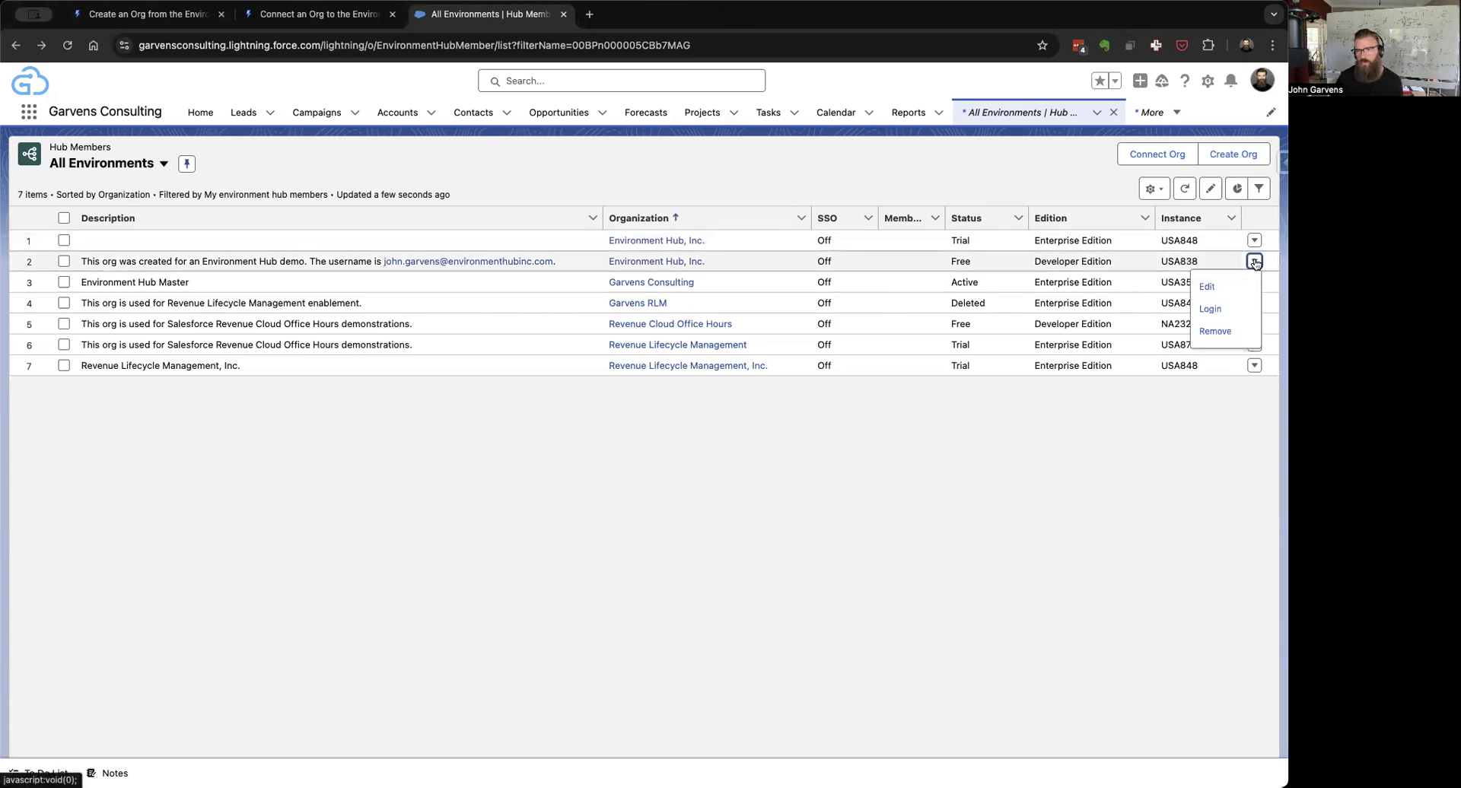
click(1217, 310)
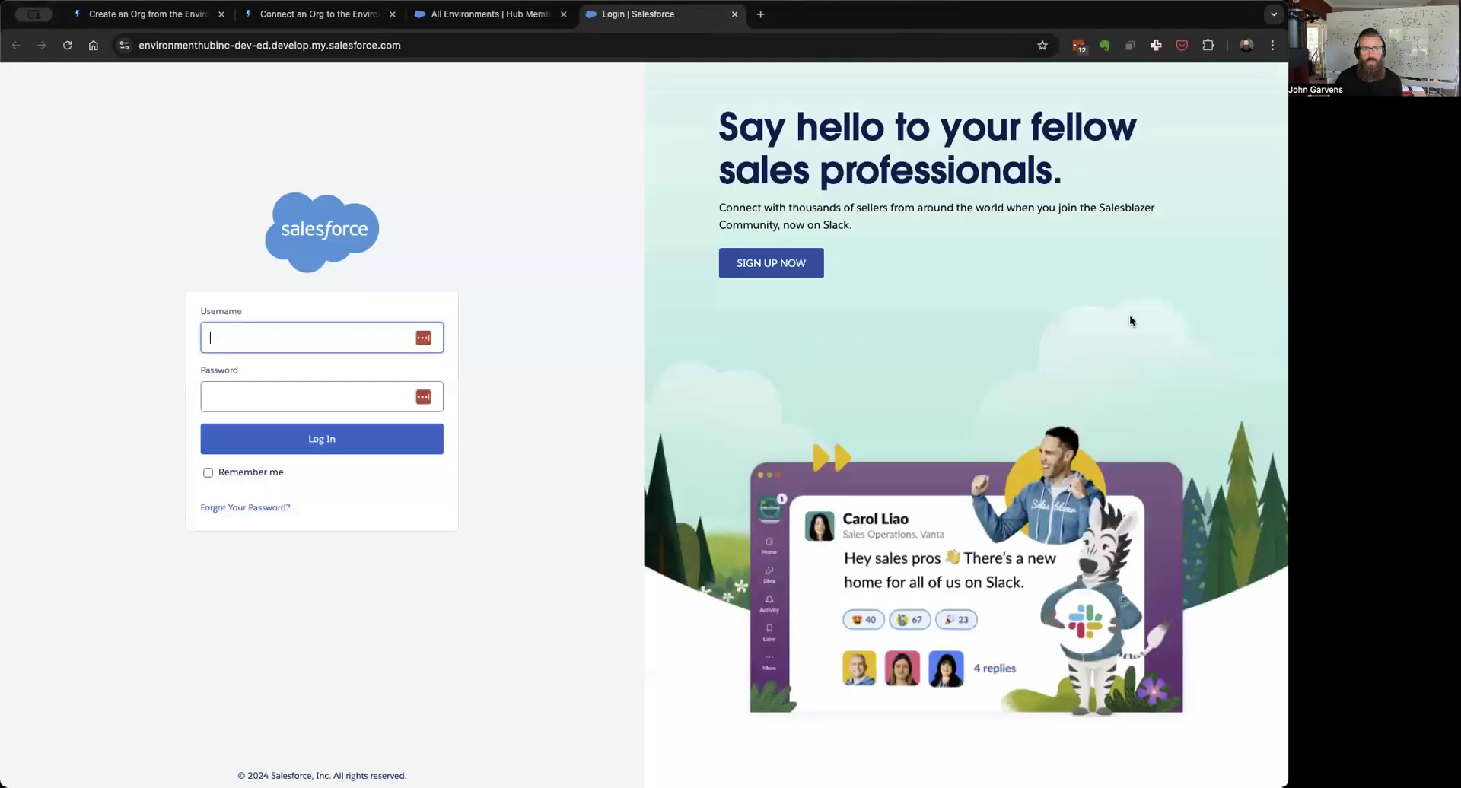
click(1078, 46)
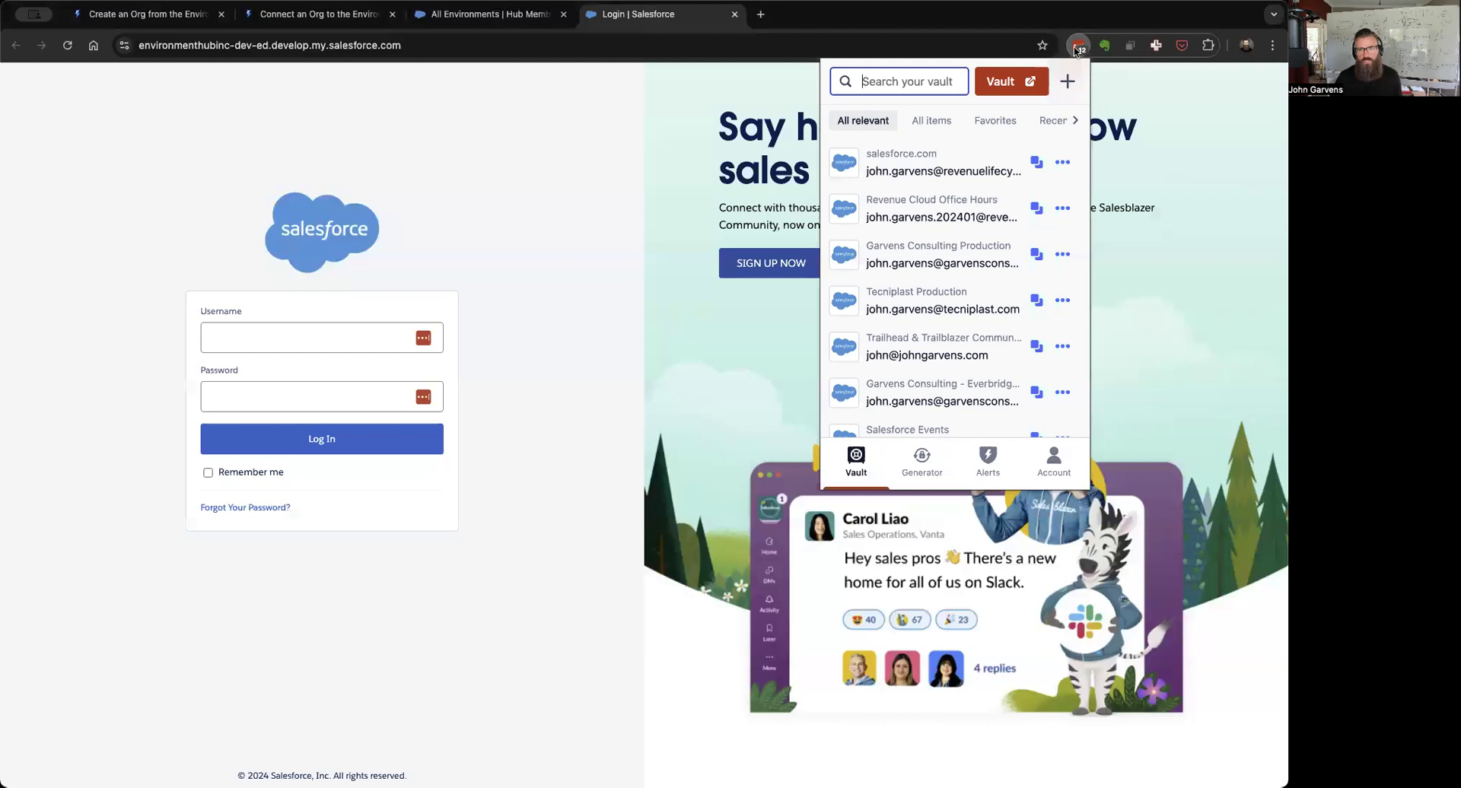
text(environment)
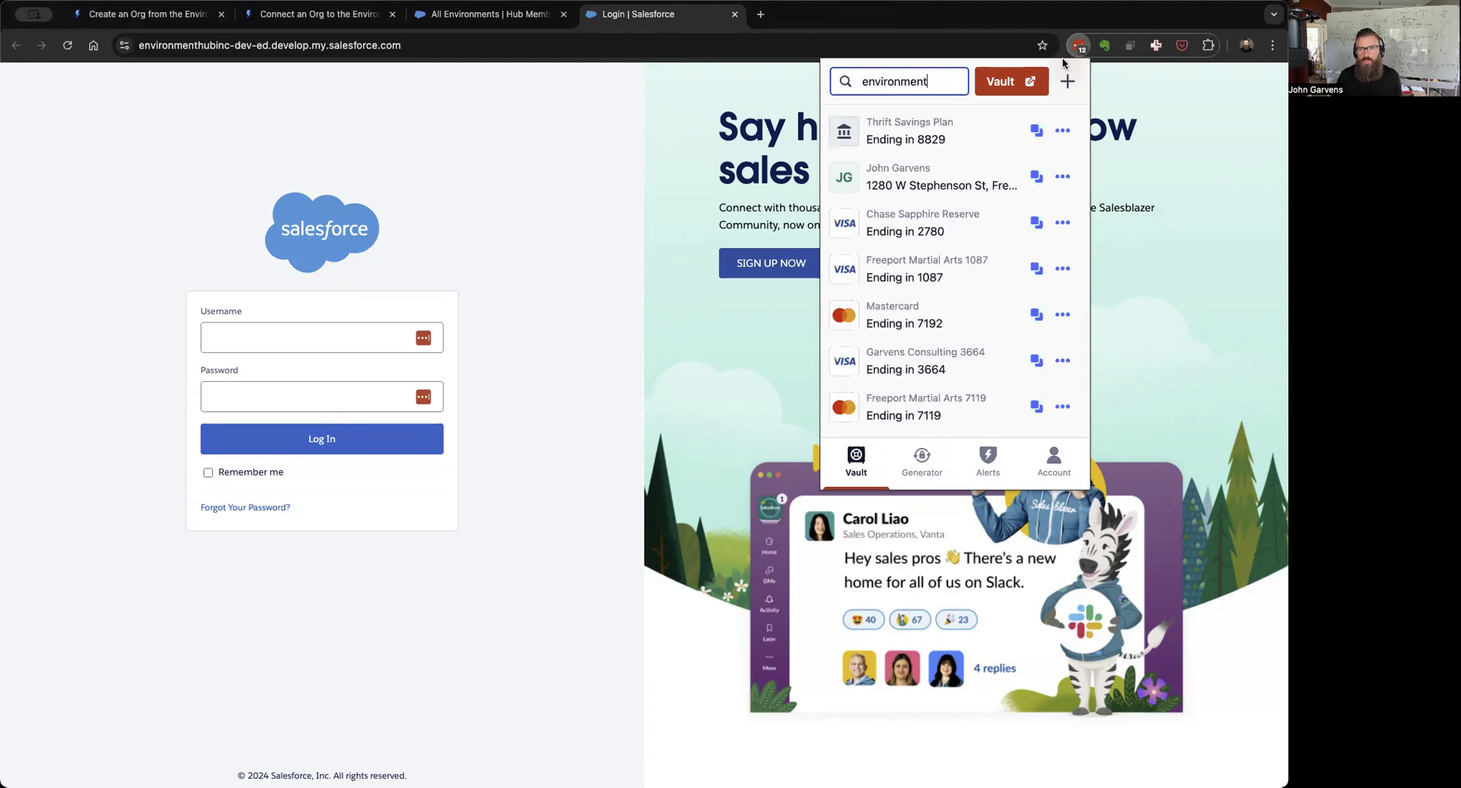
click(917, 134)
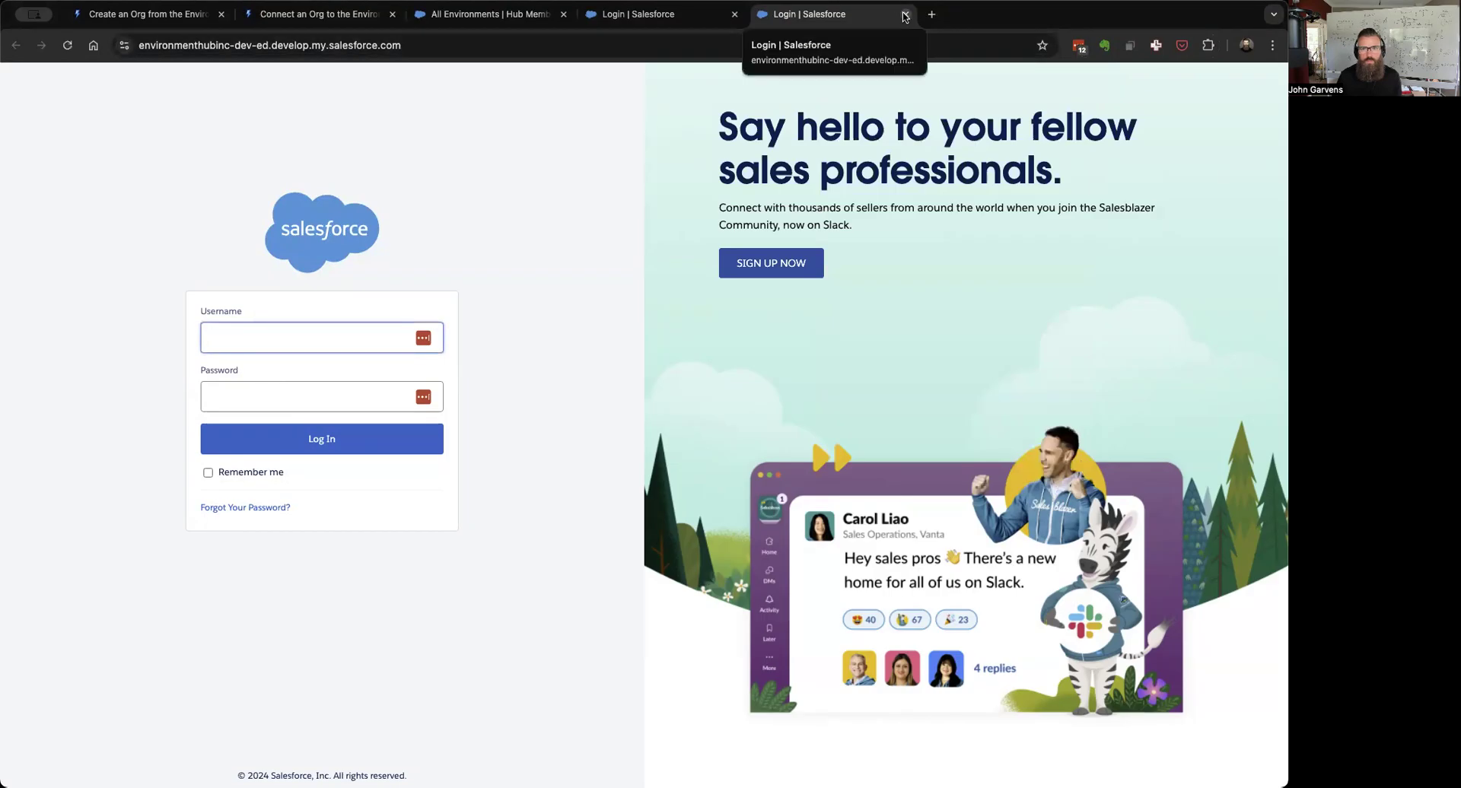
click(905, 15)
key(super+Tab)
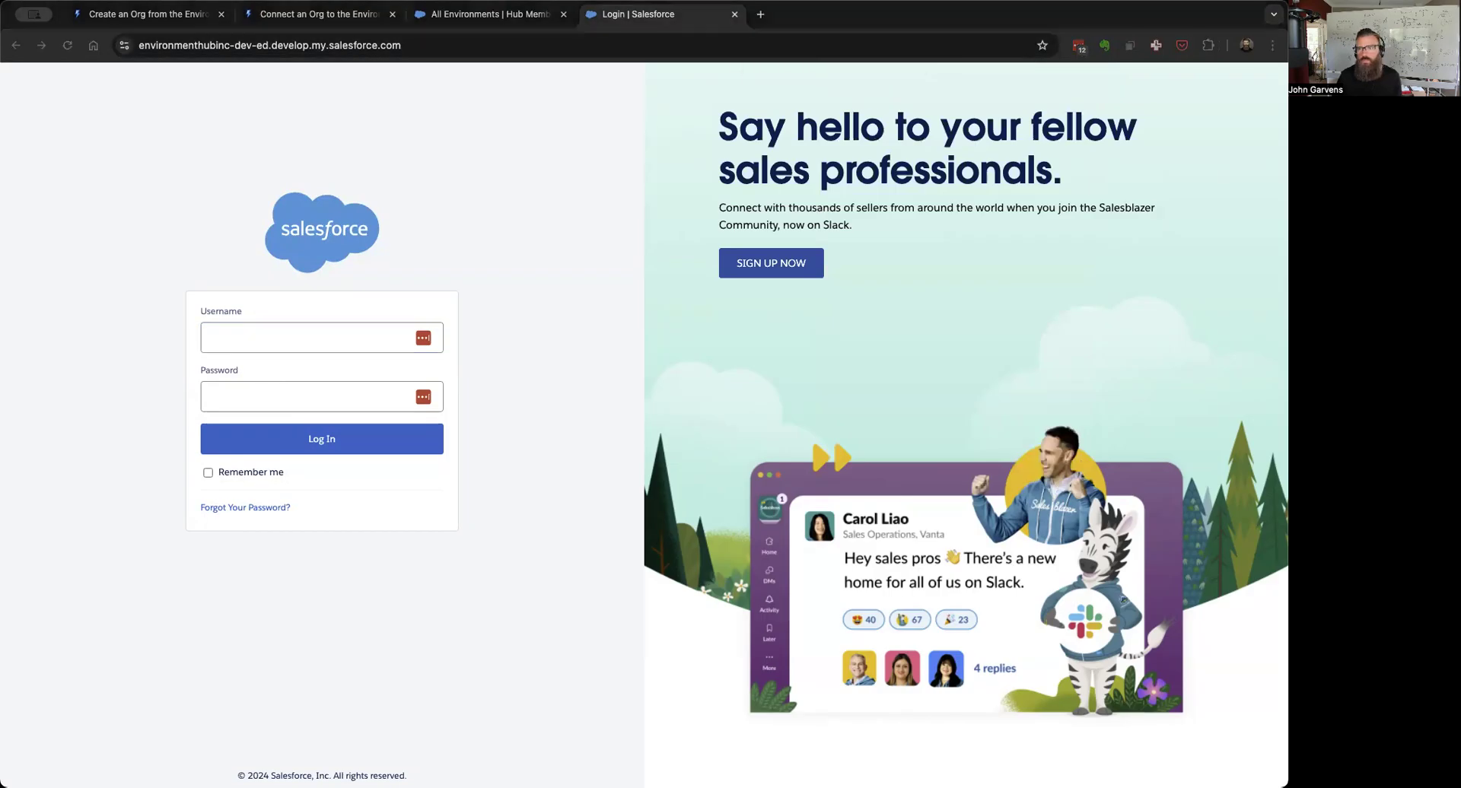
Step: Enter the account password and the org's admin username, then sign in to reach Setup Home
click(240, 393)
key(super+v)
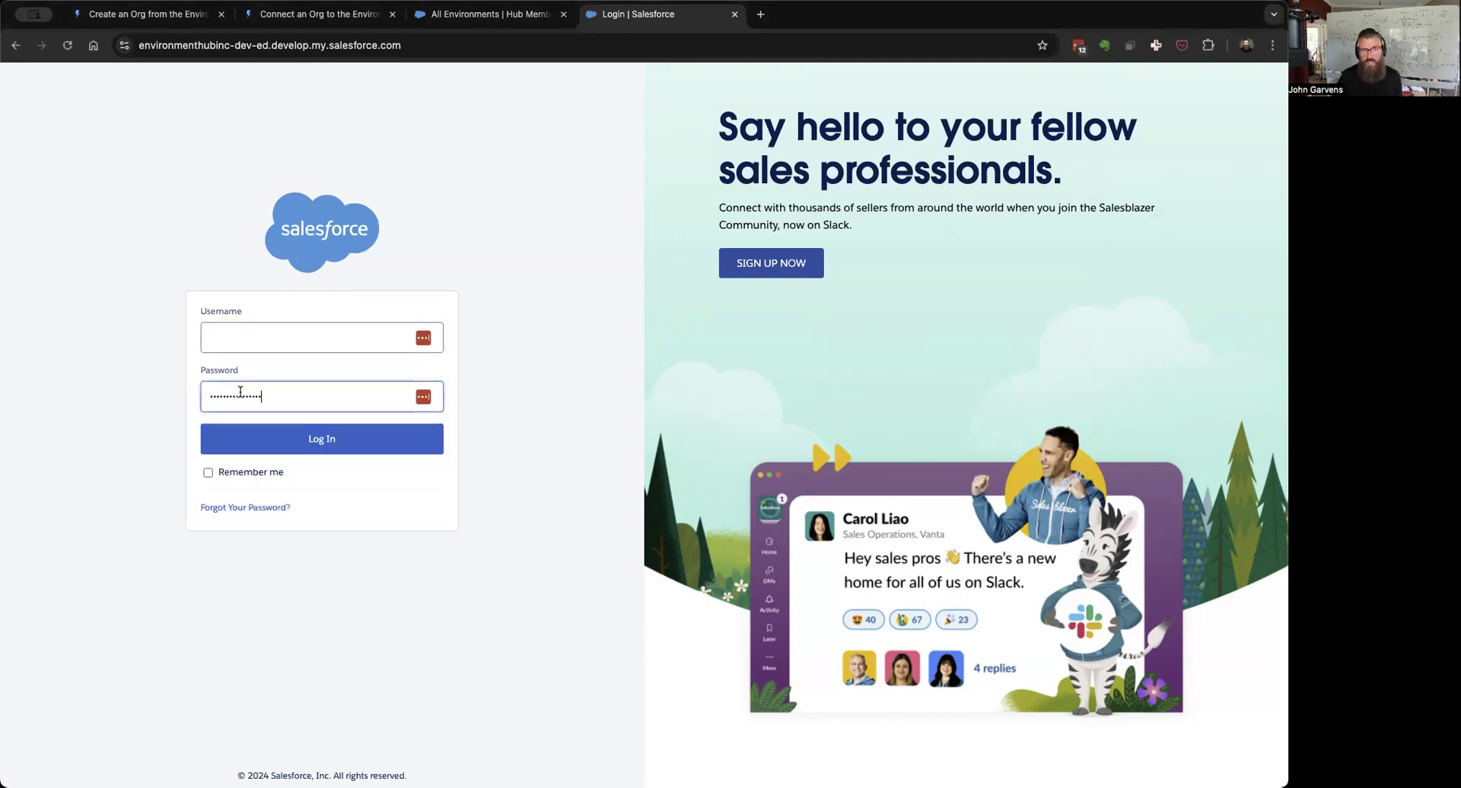
click(260, 339)
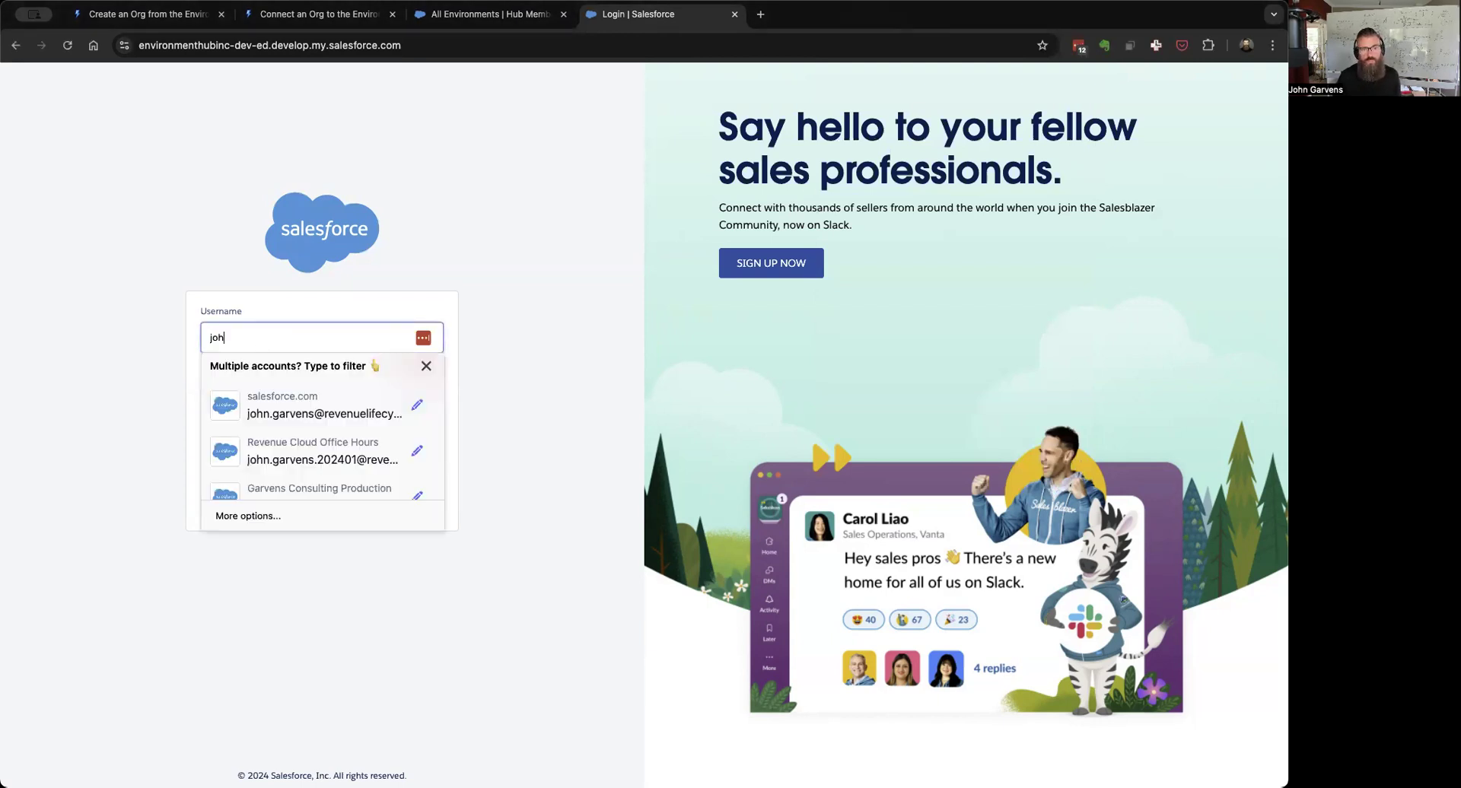
click(245, 439)
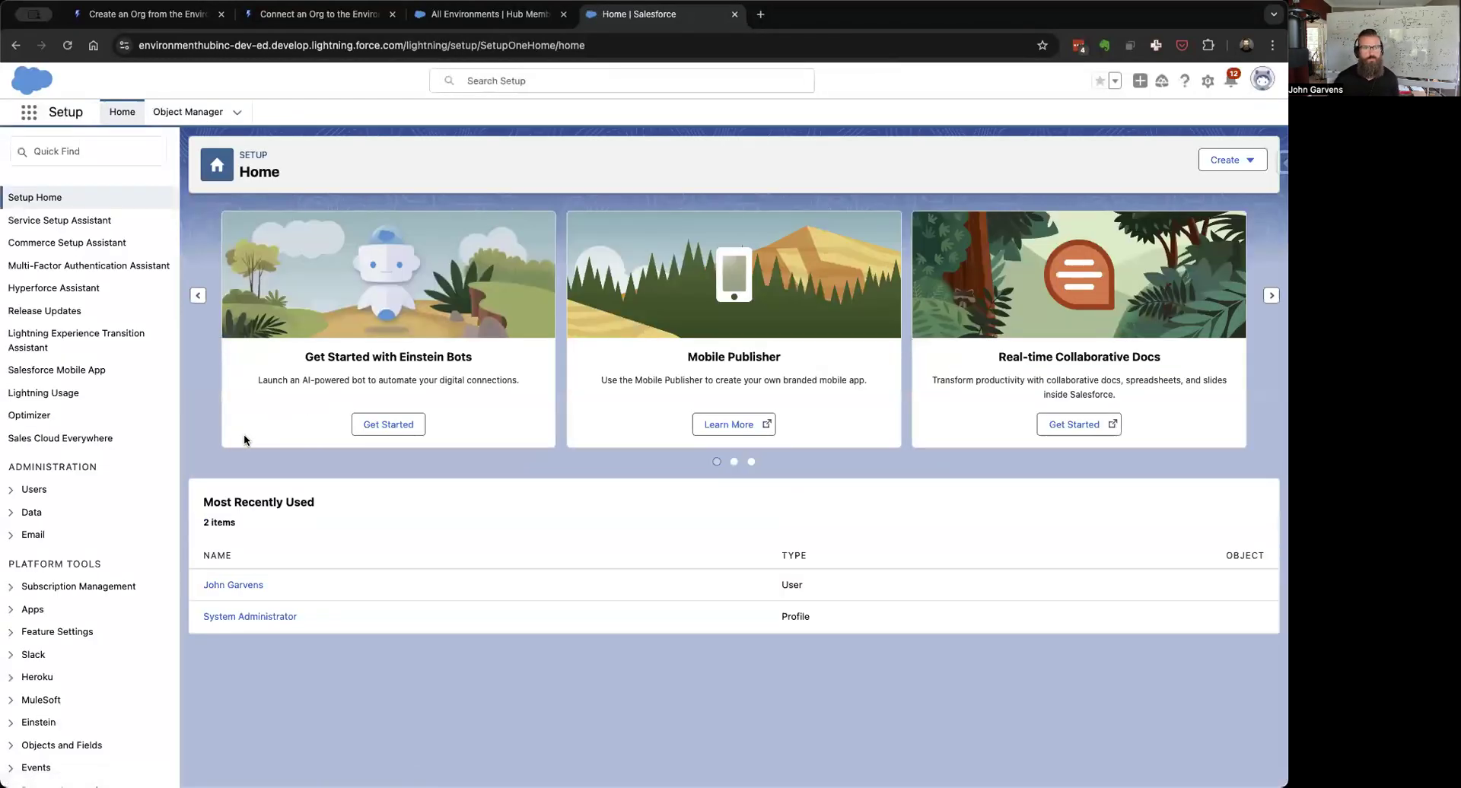
Step: Log out of the environmenthubinc demo org, close its login tab, and open the Environment Hub, Inc. member
click(475, 17)
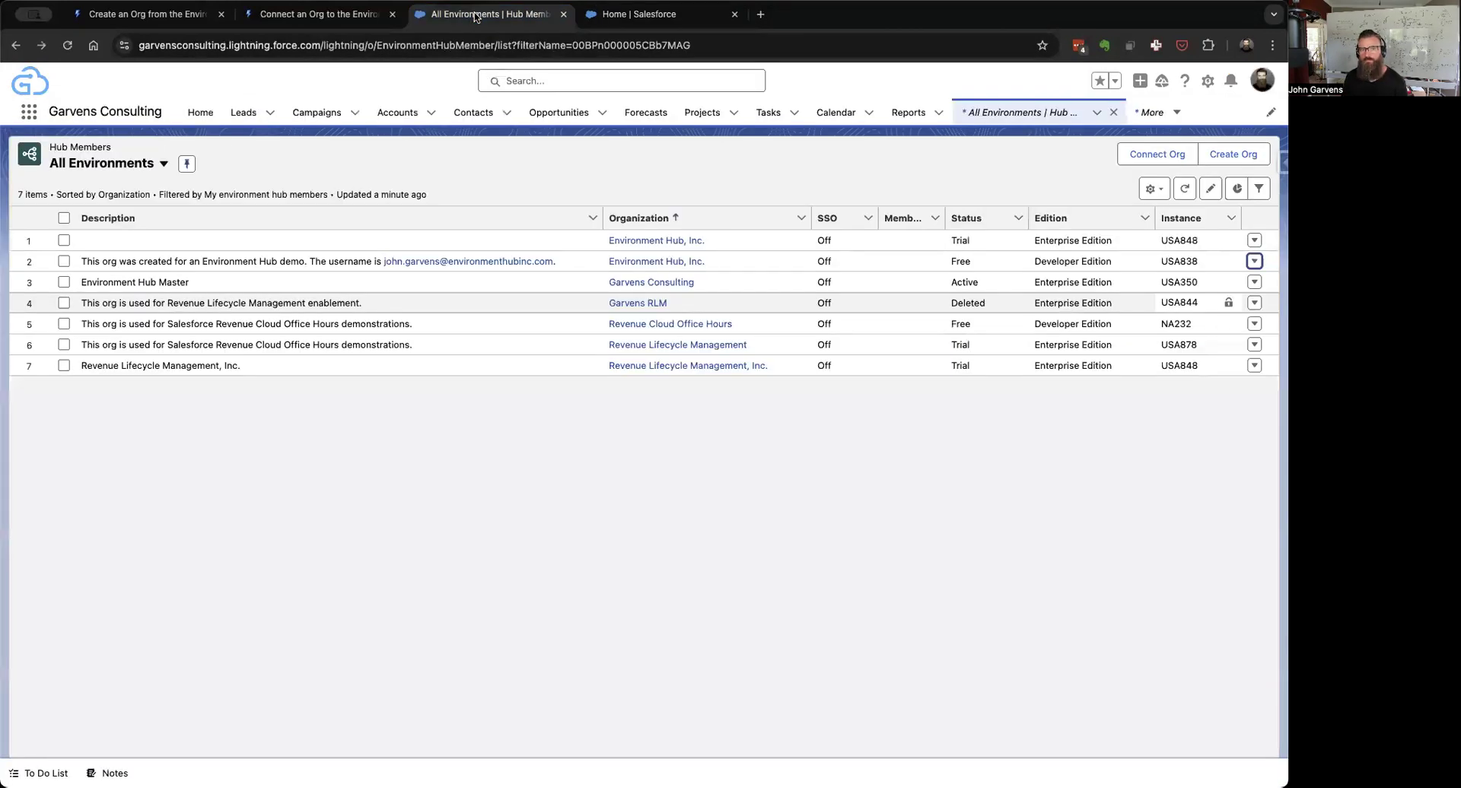
click(636, 21)
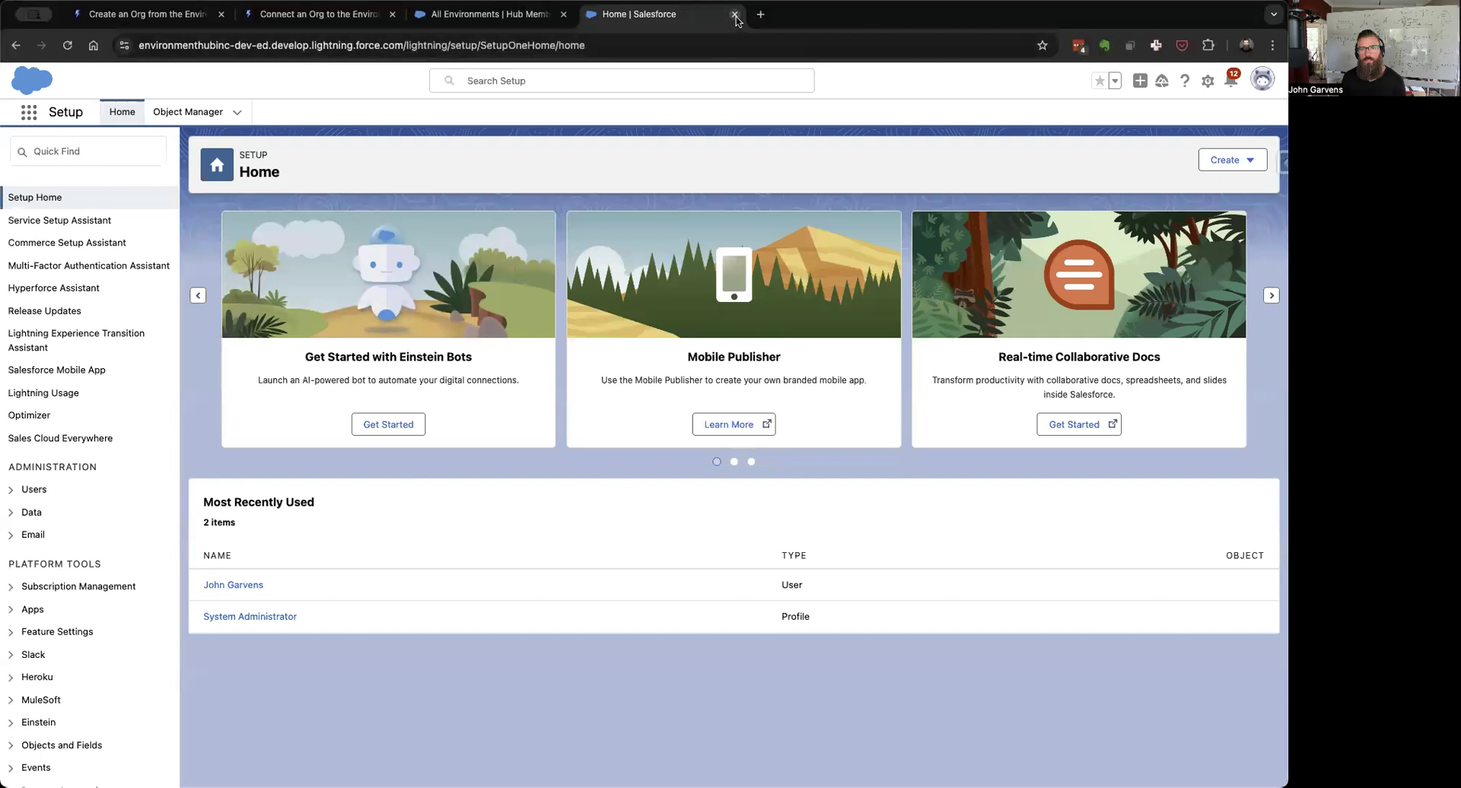
click(1262, 79)
click(1140, 157)
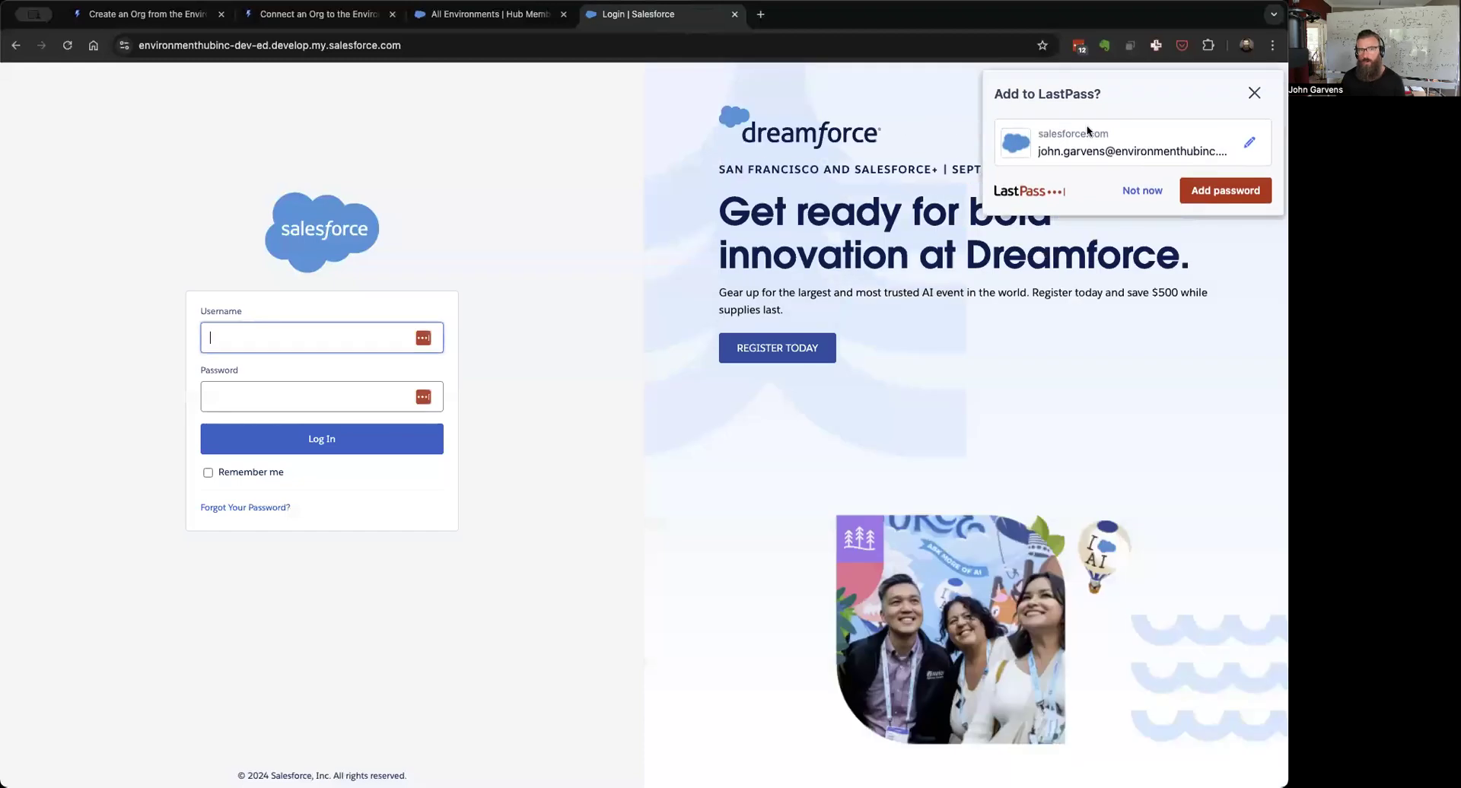
click(733, 15)
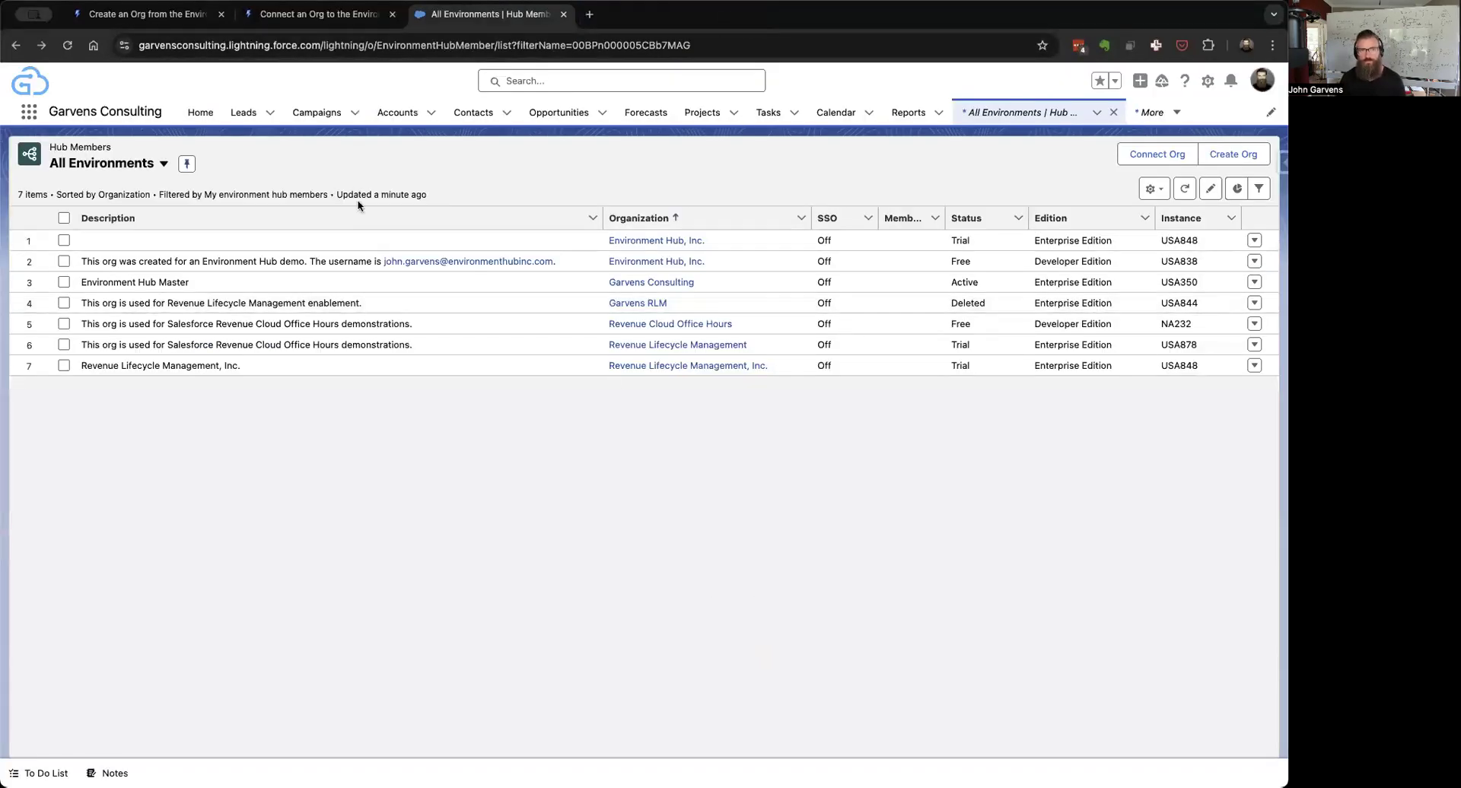
click(685, 240)
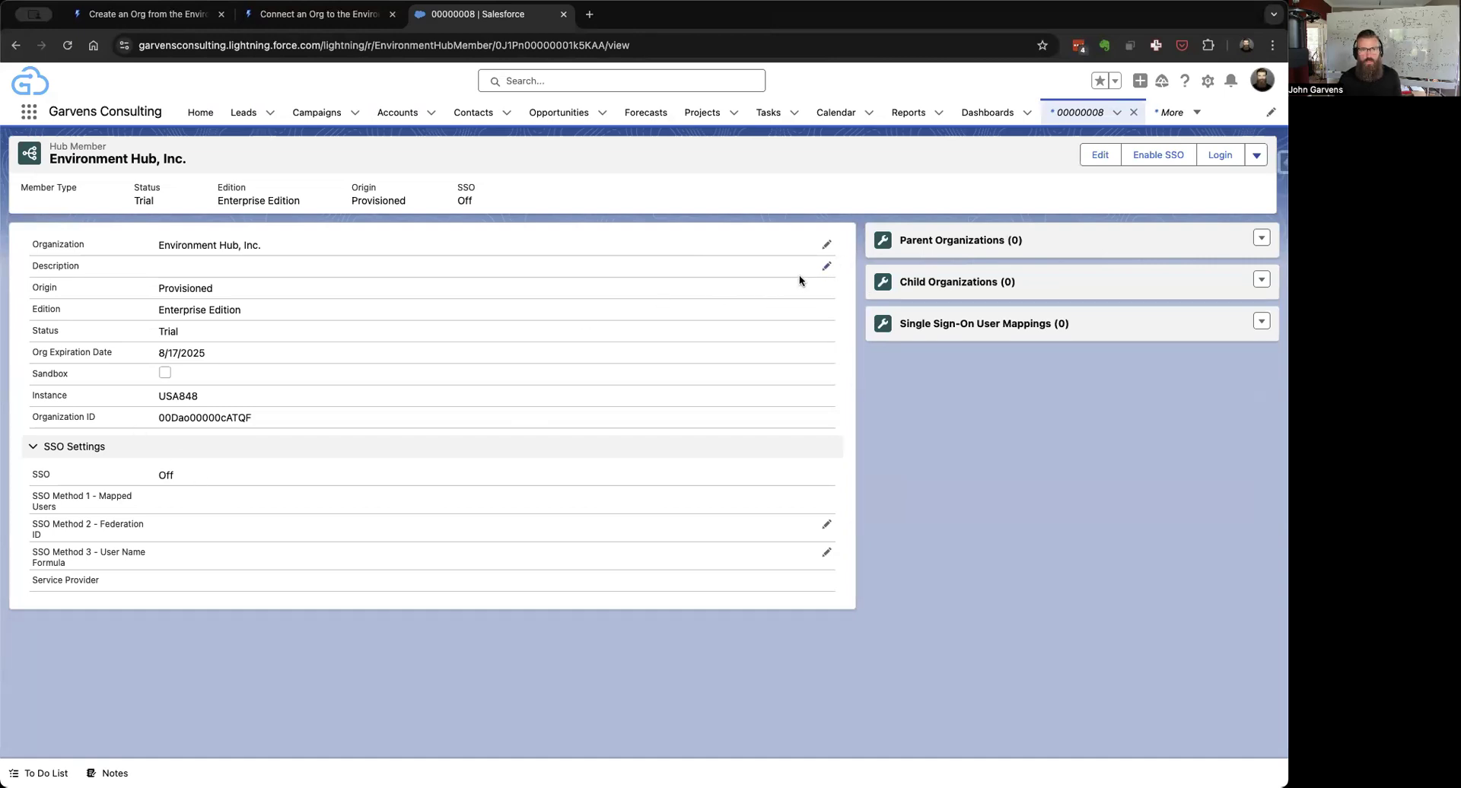
Step: Save a description saying the org was created with a Revenue Lifecycle Management Trailforce org ID, then choose Login
click(826, 268)
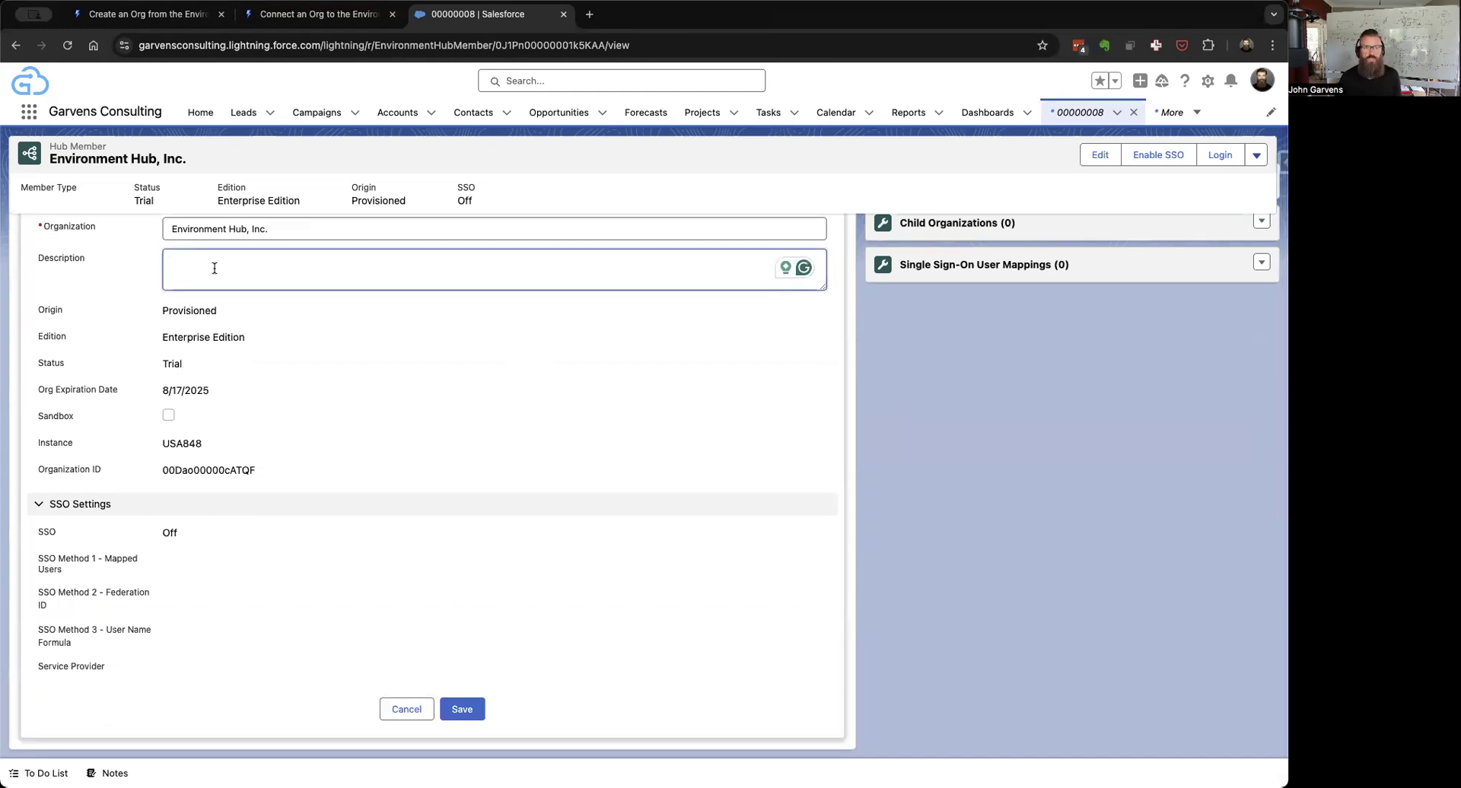
text(This envi)
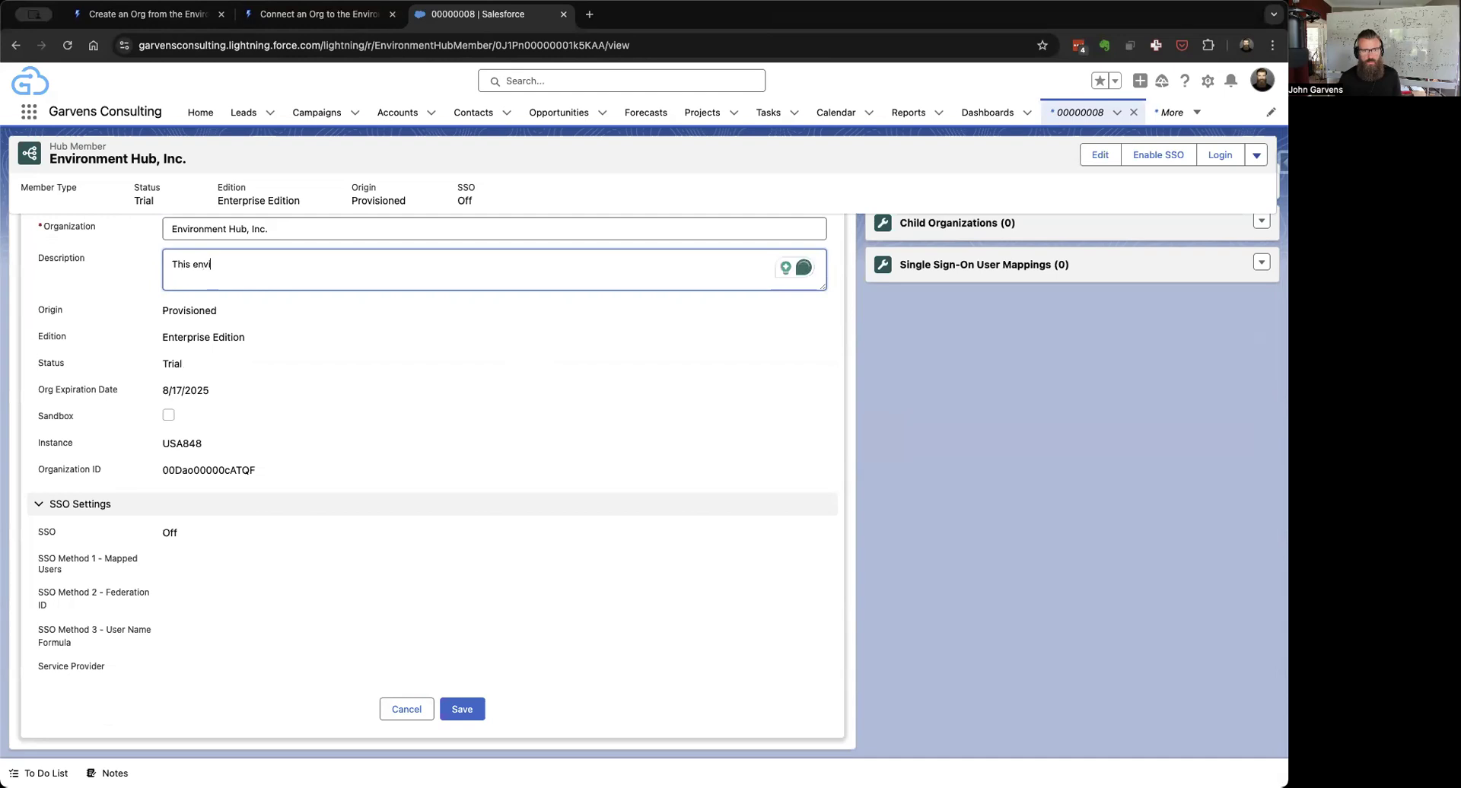
key(BackSpace)
key(BackSpace)
key(BackSpace)
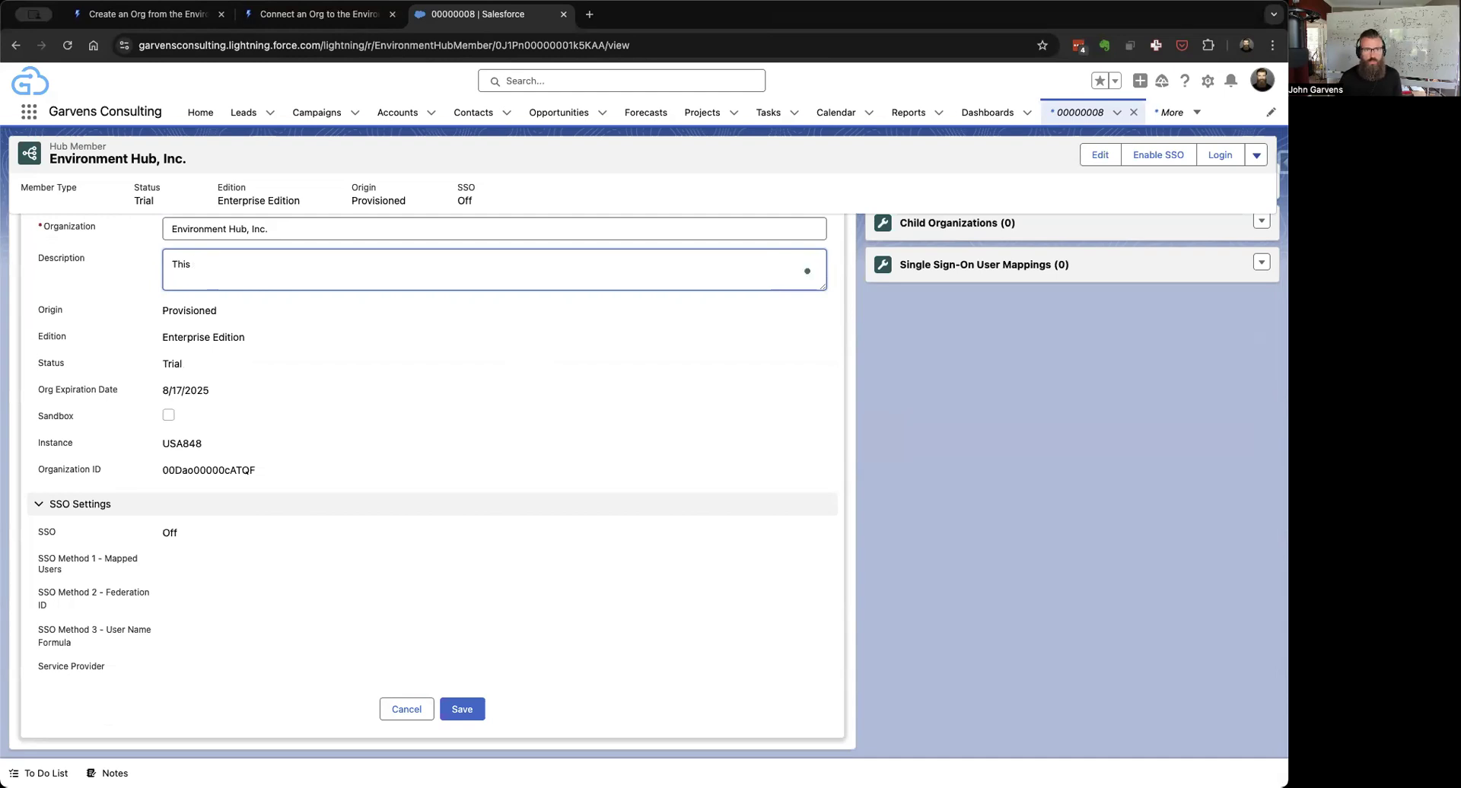
text(org was created with a Rev)
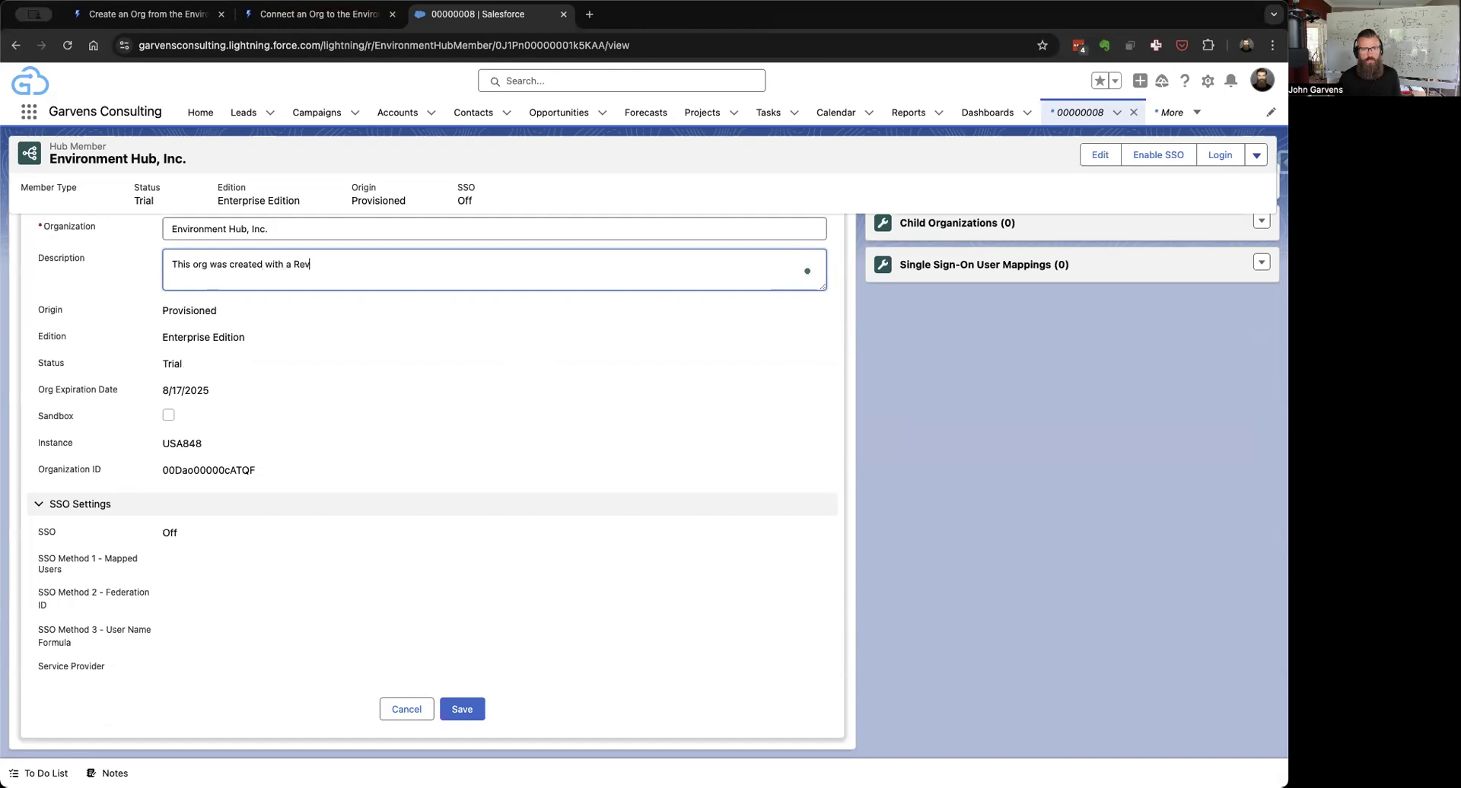
text(enue Lifecycle Managemen)
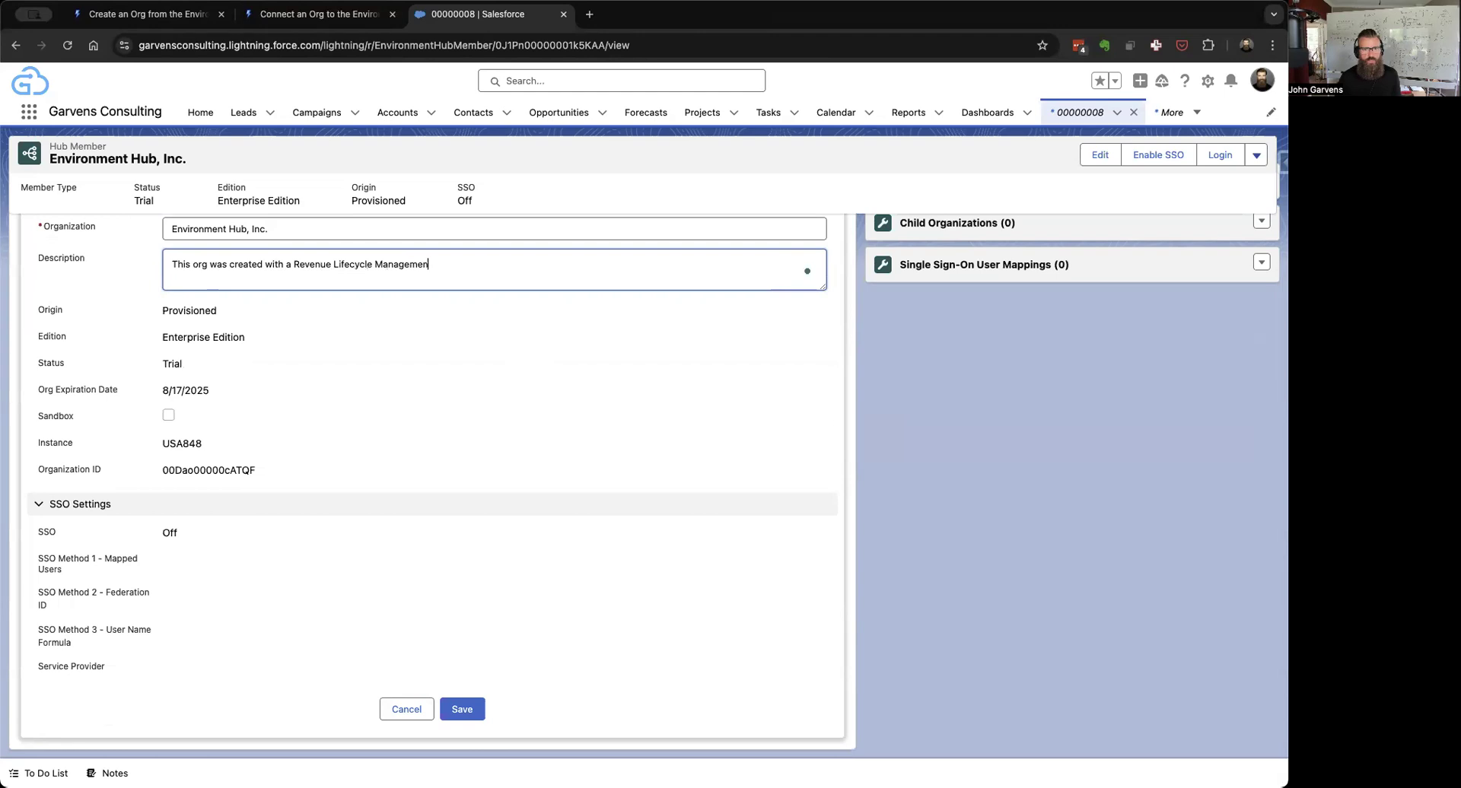
text(t Trailforce org)
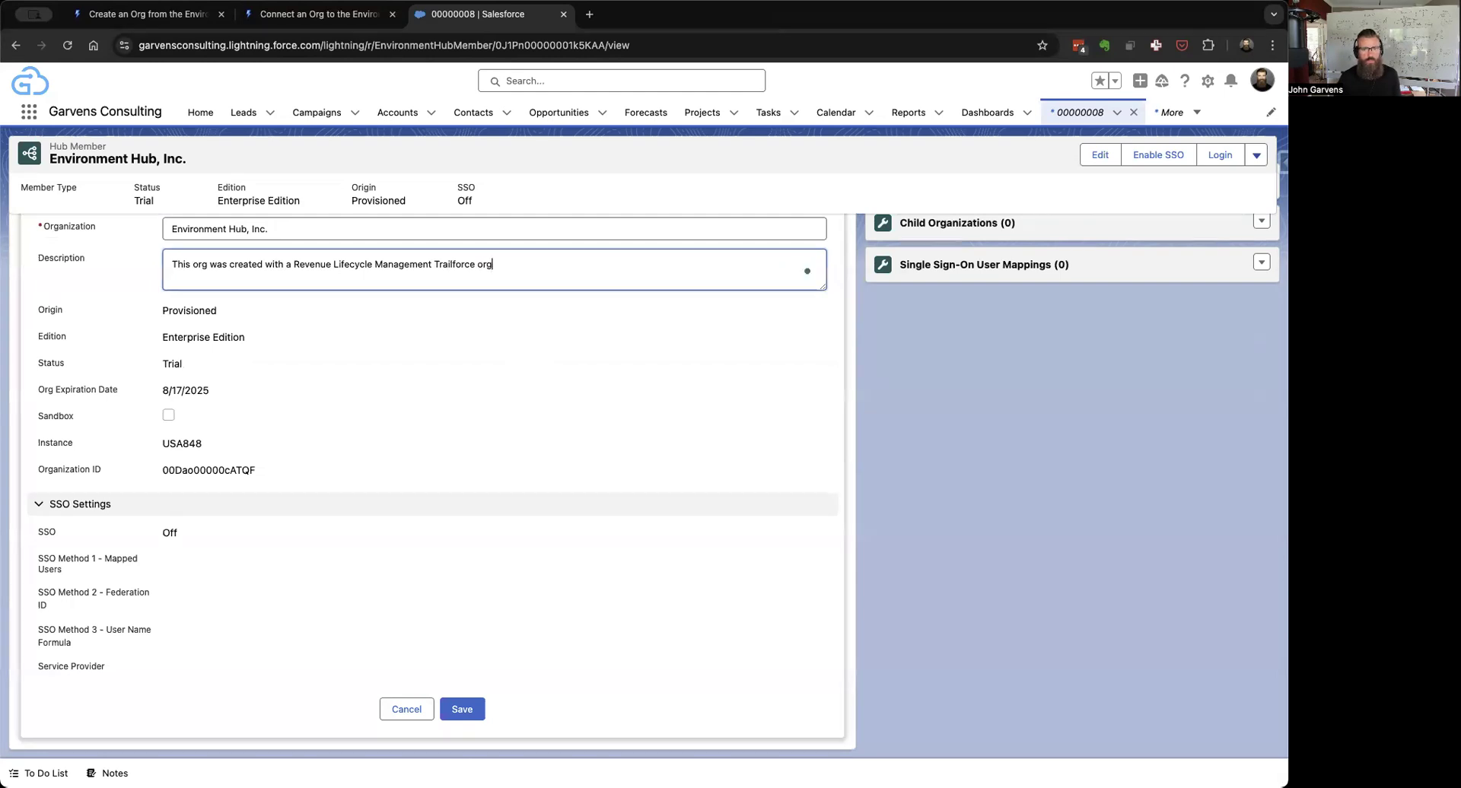
text( ID.)
click(462, 709)
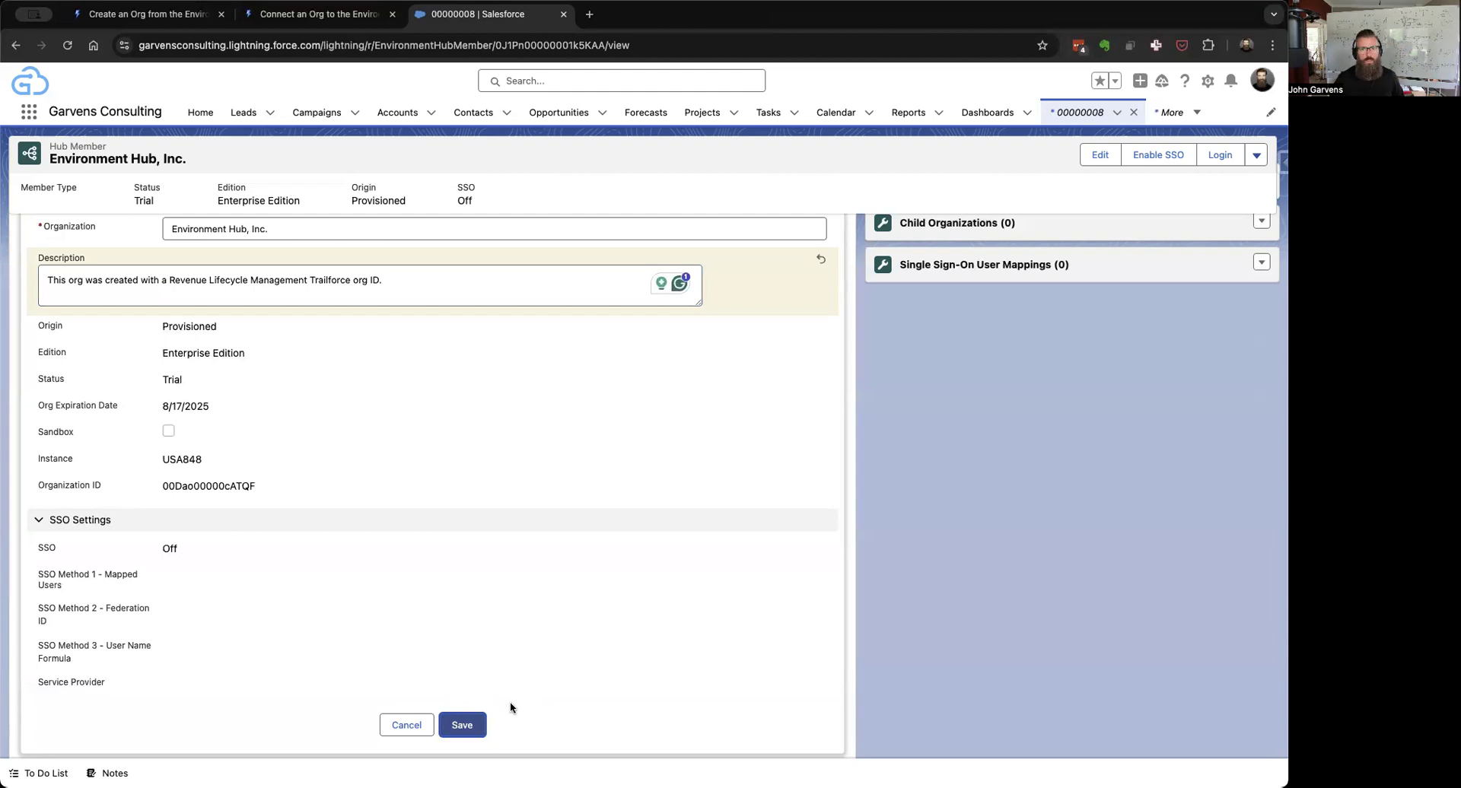
click(475, 725)
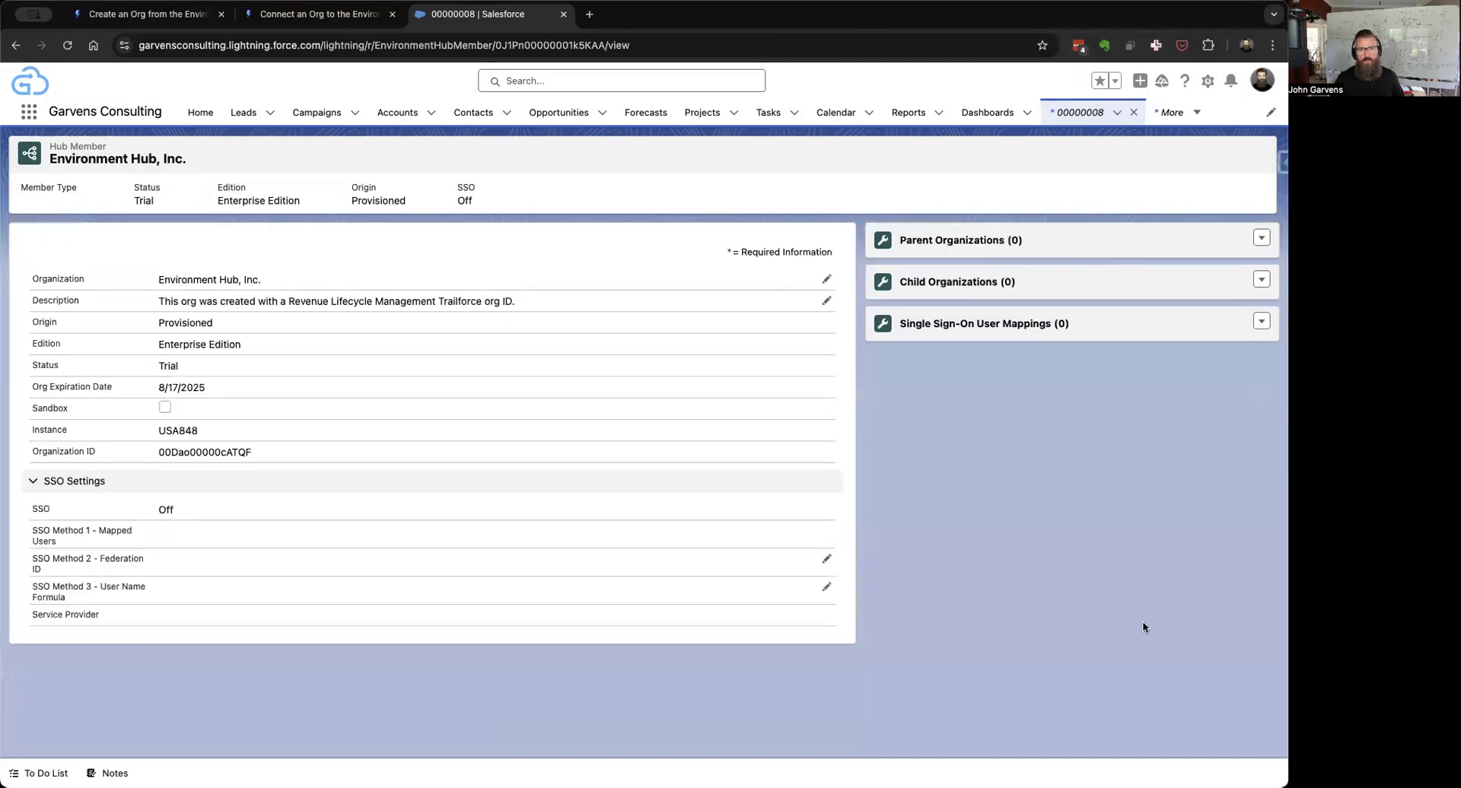
click(1224, 154)
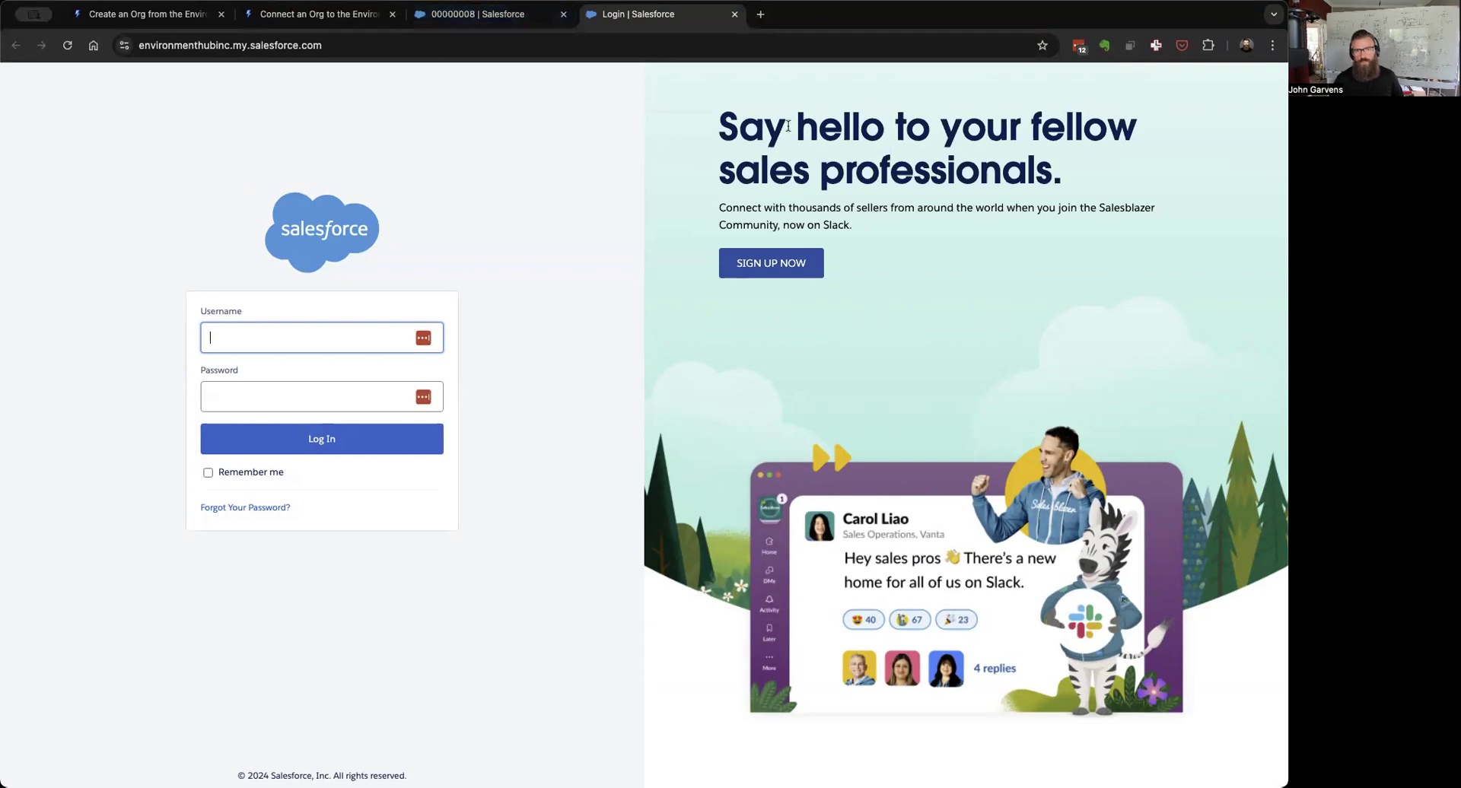
Step: Close the Login tab to return to the Environment Hub, Inc. member record
click(735, 14)
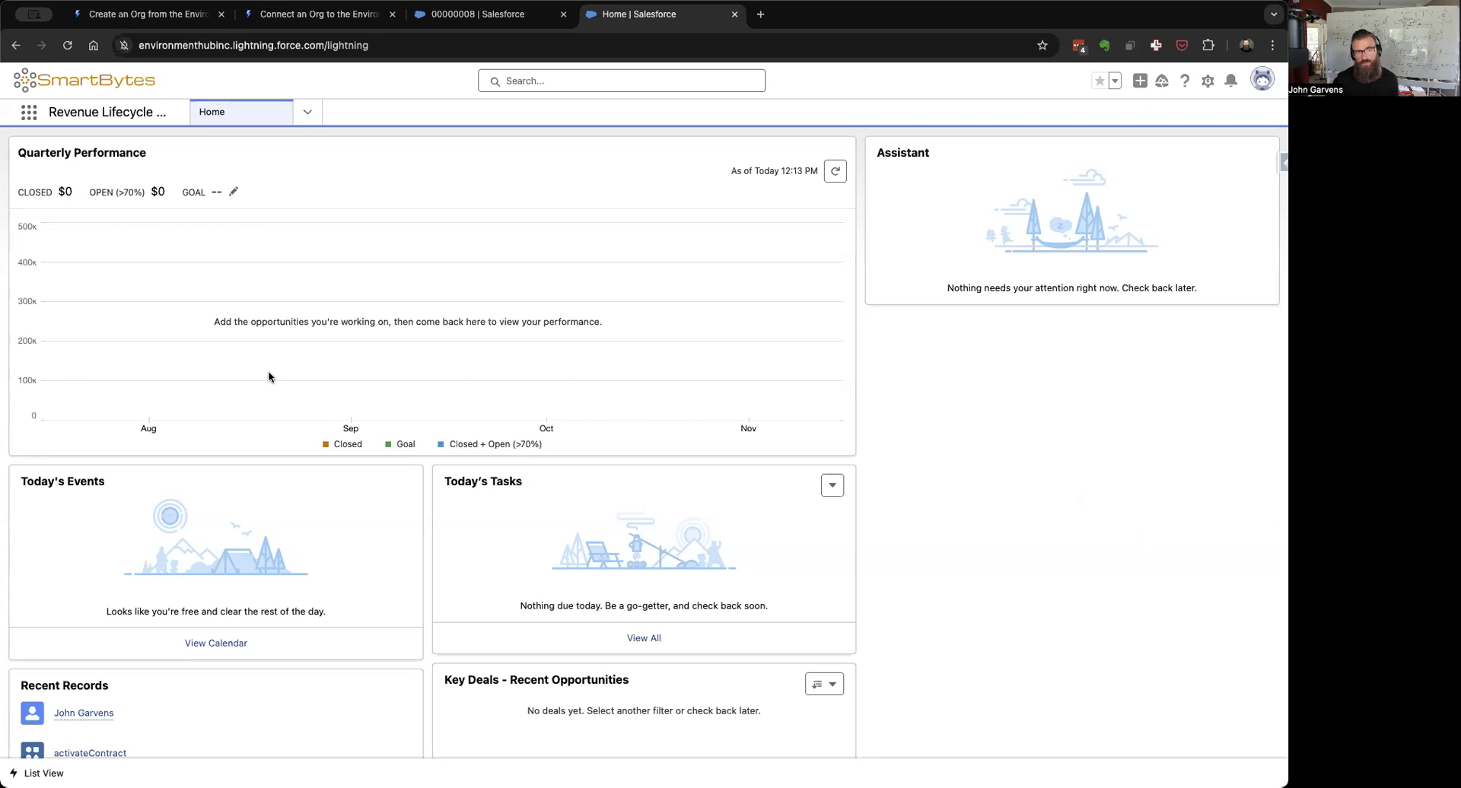
Step: Switch to the Product Catalog Management app from the full App Launcher list
click(27, 116)
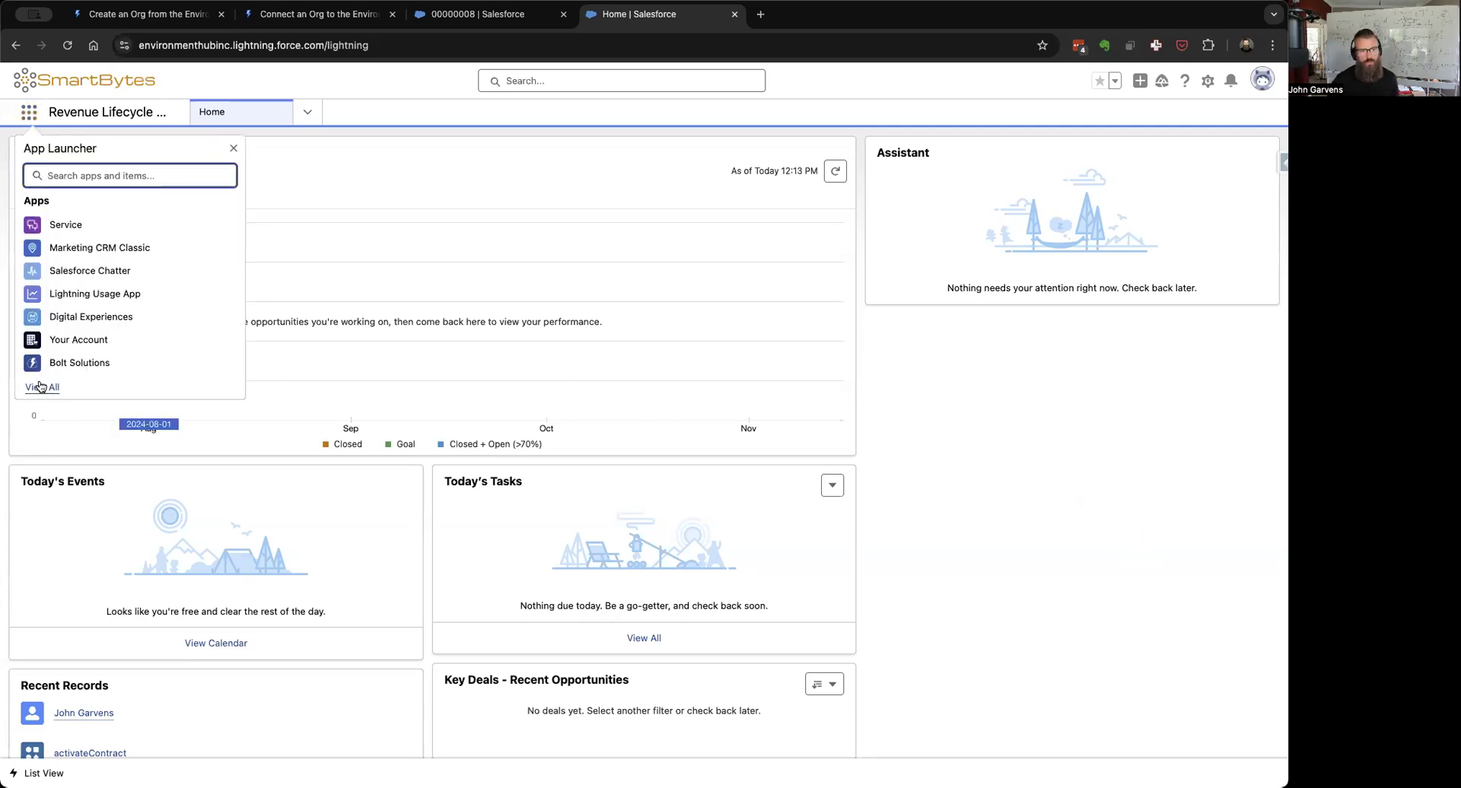
click(42, 388)
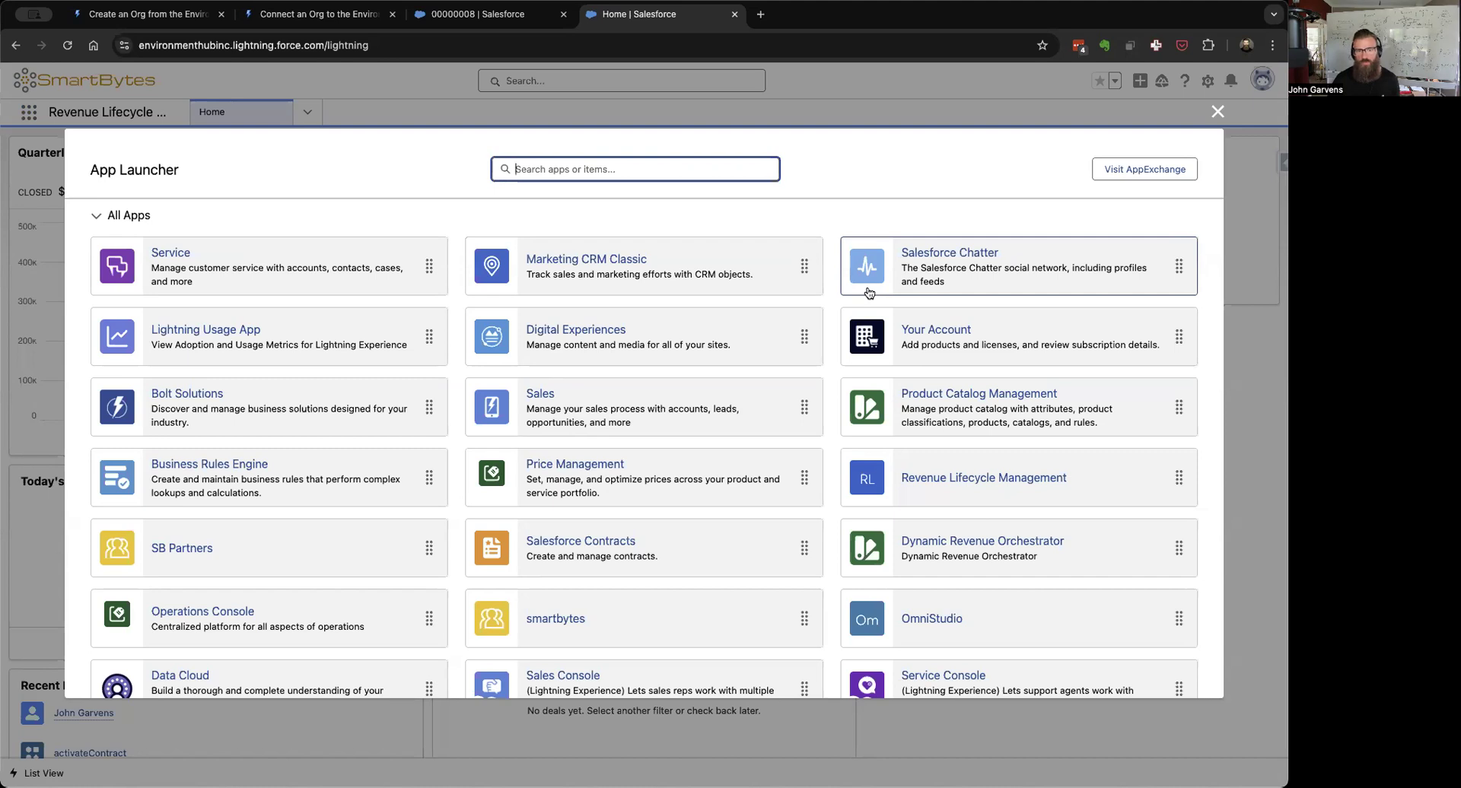
scroll(870, 293, down, 3)
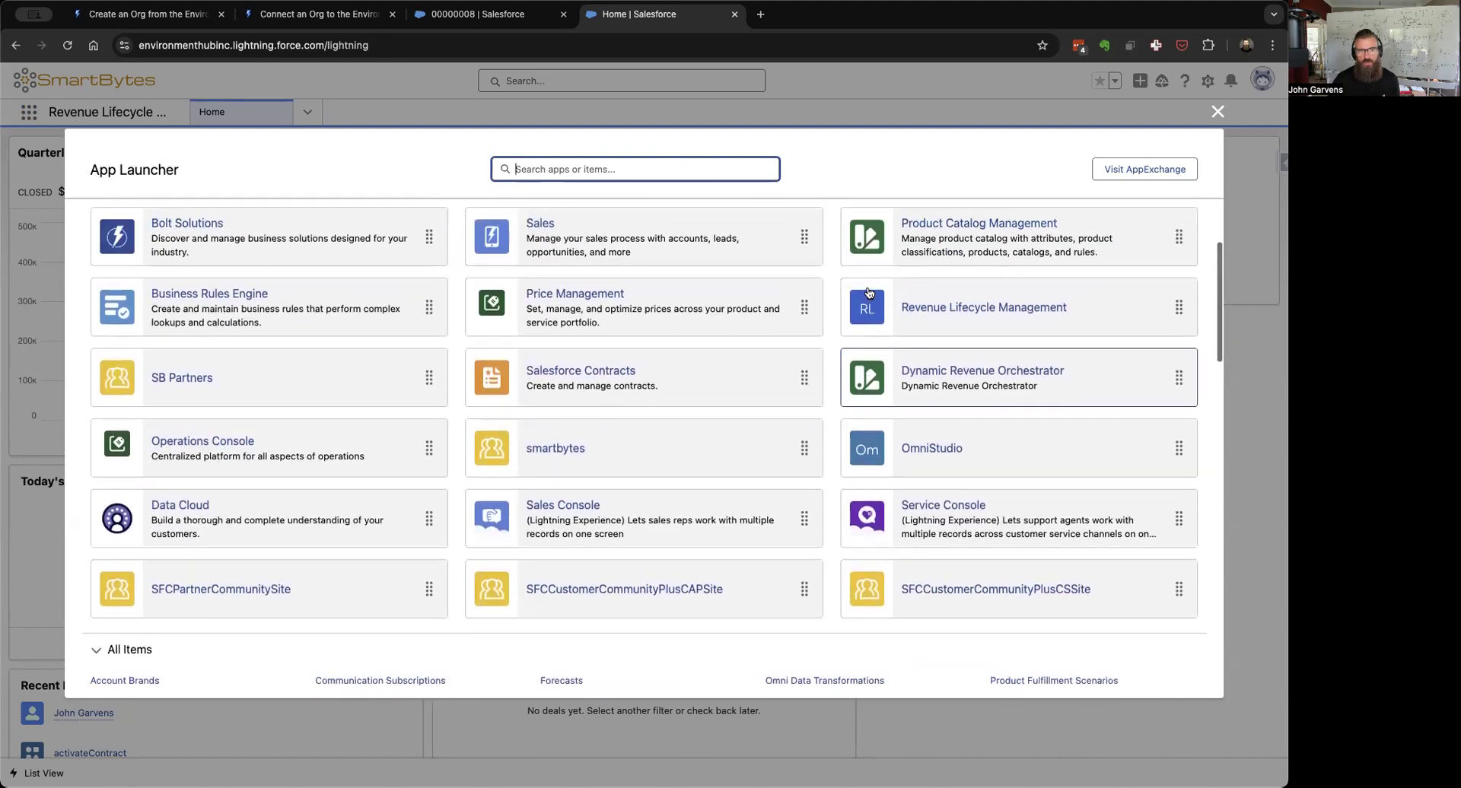
scroll(869, 293, up, 2)
click(977, 354)
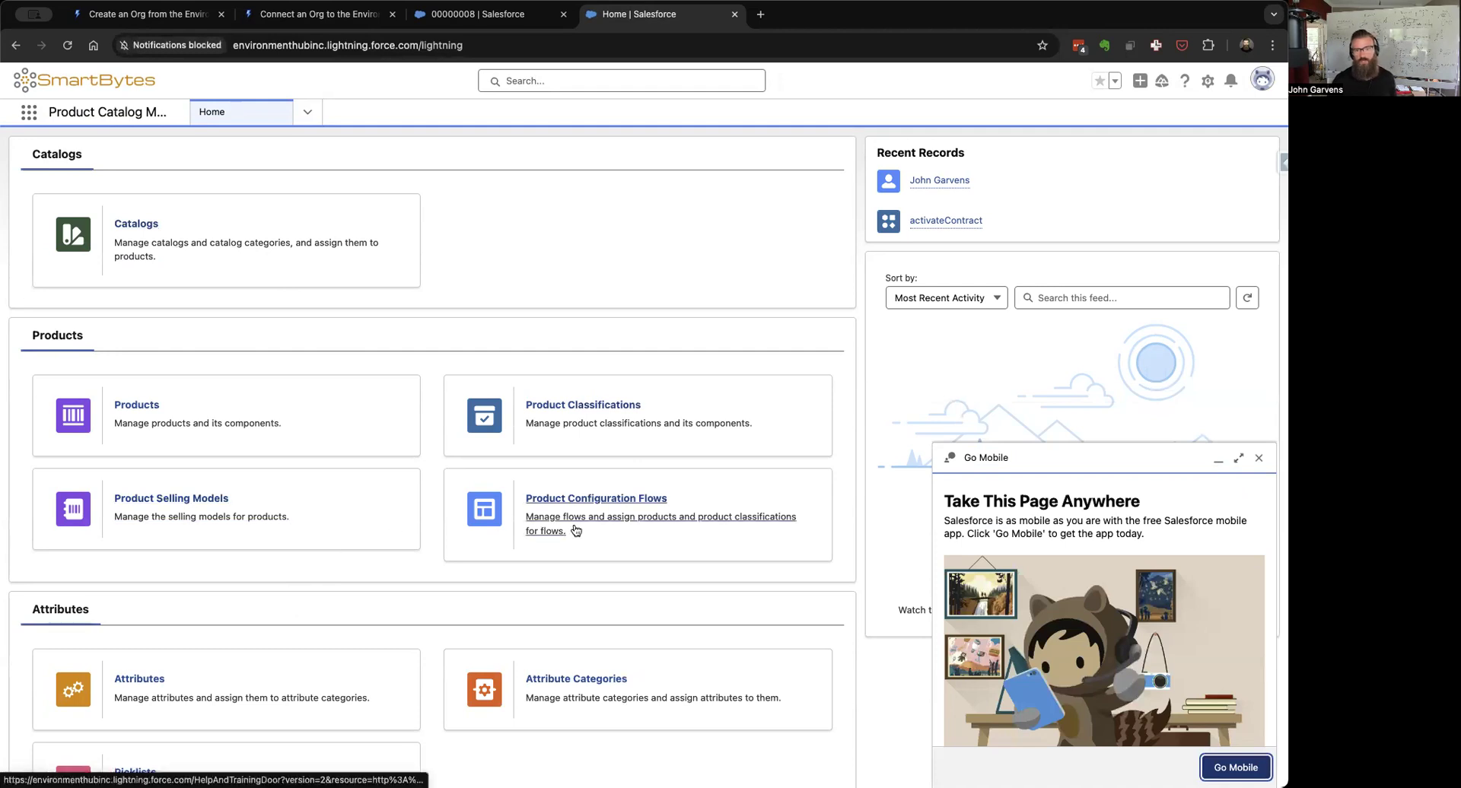
scroll(570, 449, down, 5)
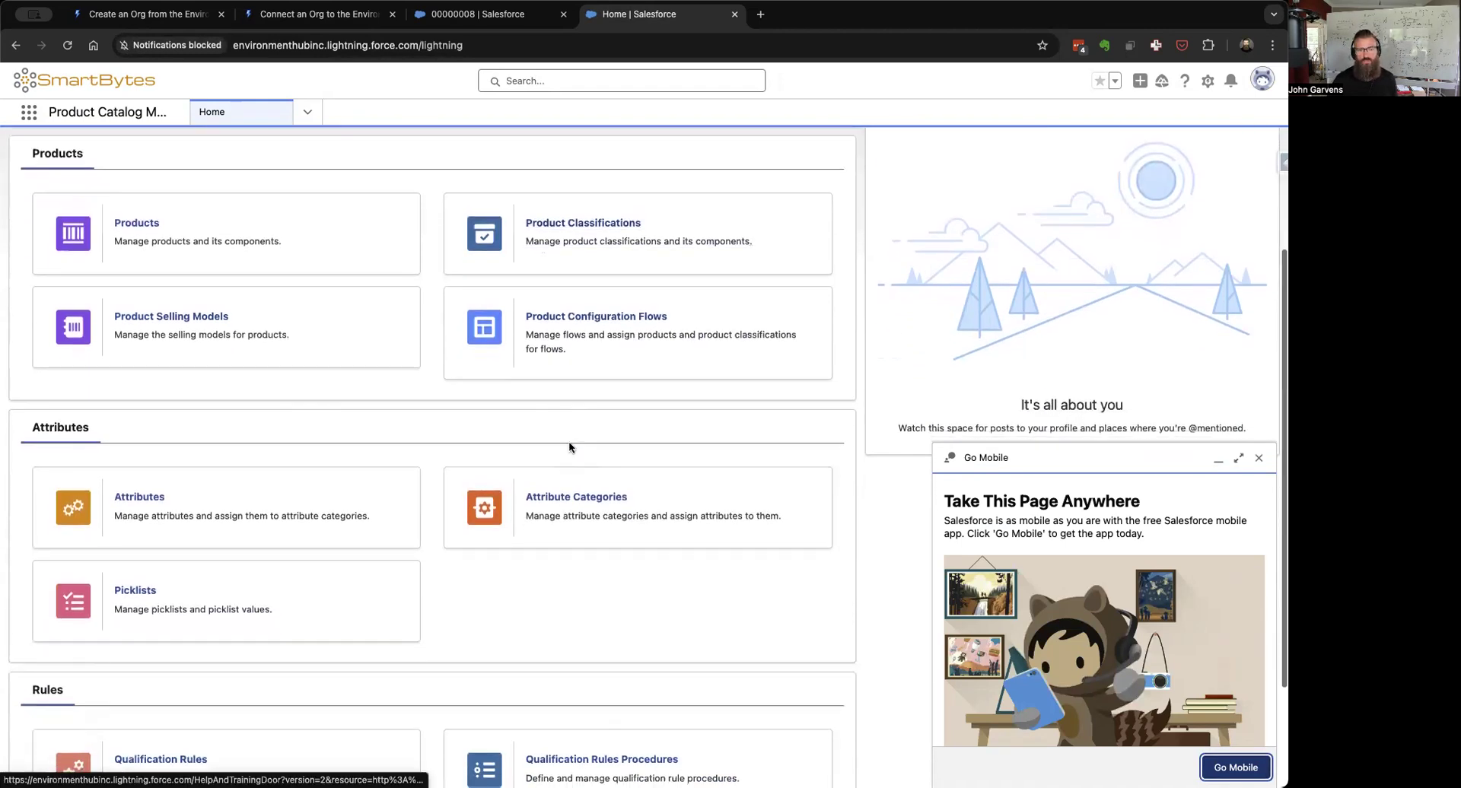
scroll(570, 447, down, 4)
scroll(569, 448, up, 9)
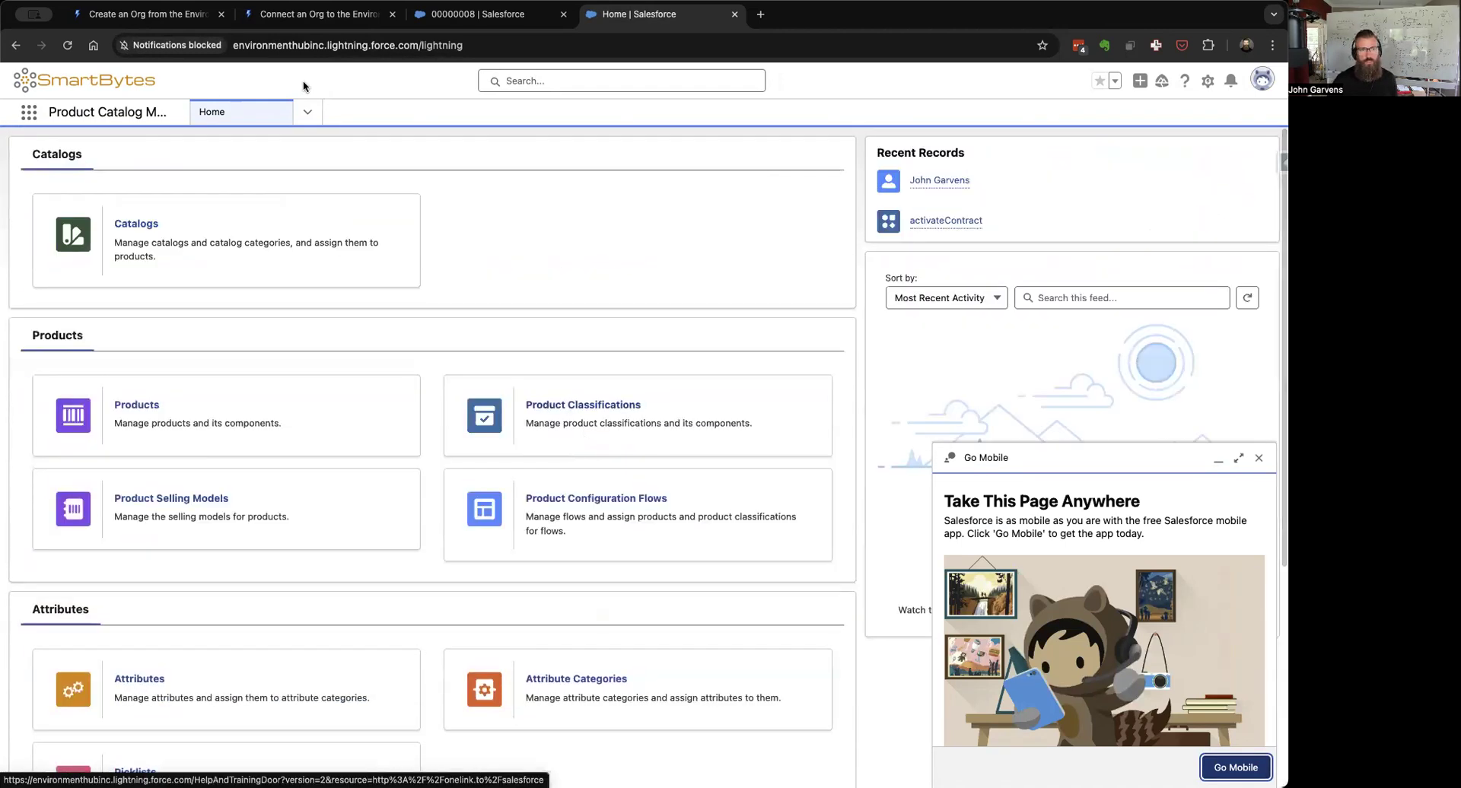
Step: Search the App Launcher for 'pric' to find the Price Management app
click(31, 114)
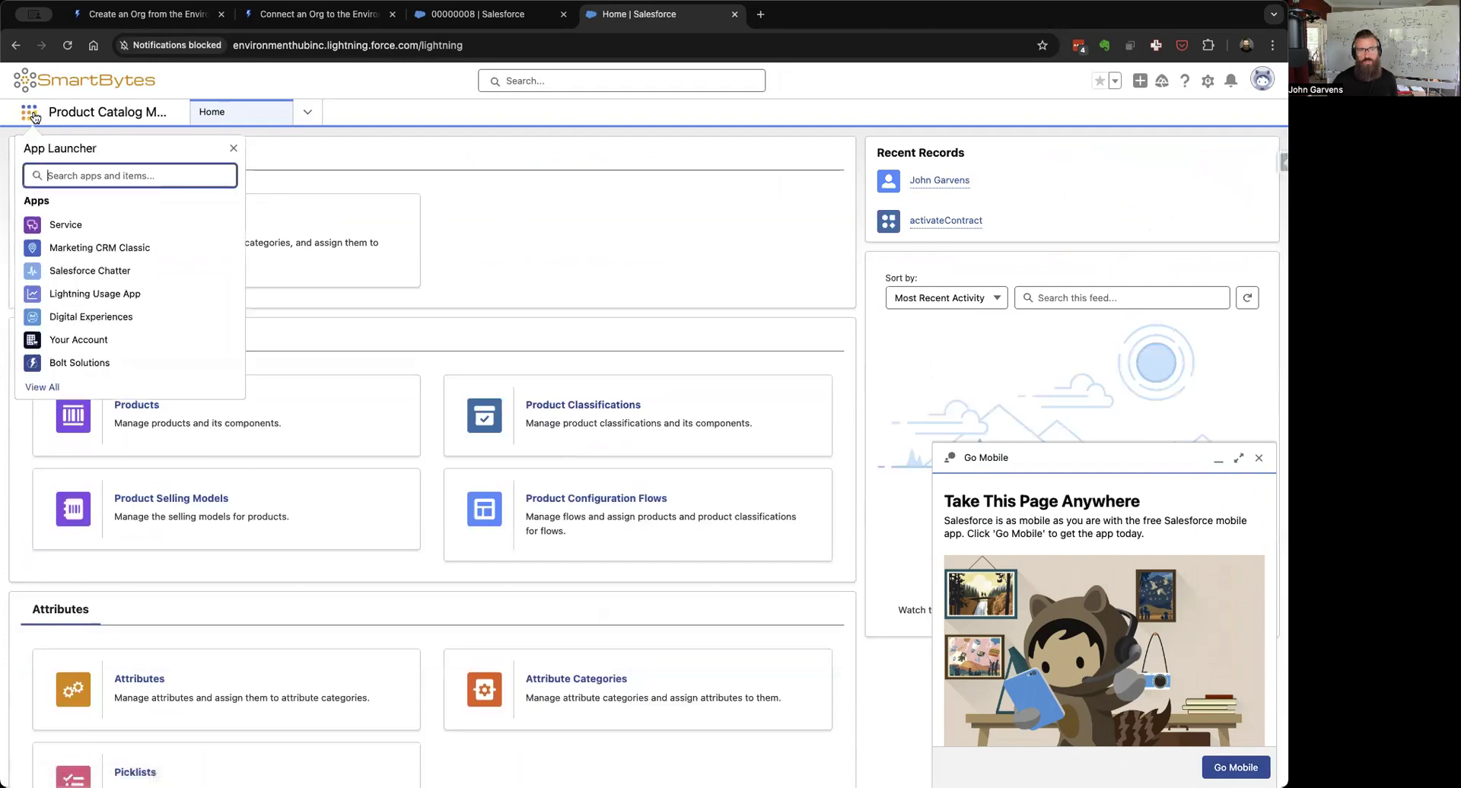
text(pricing)
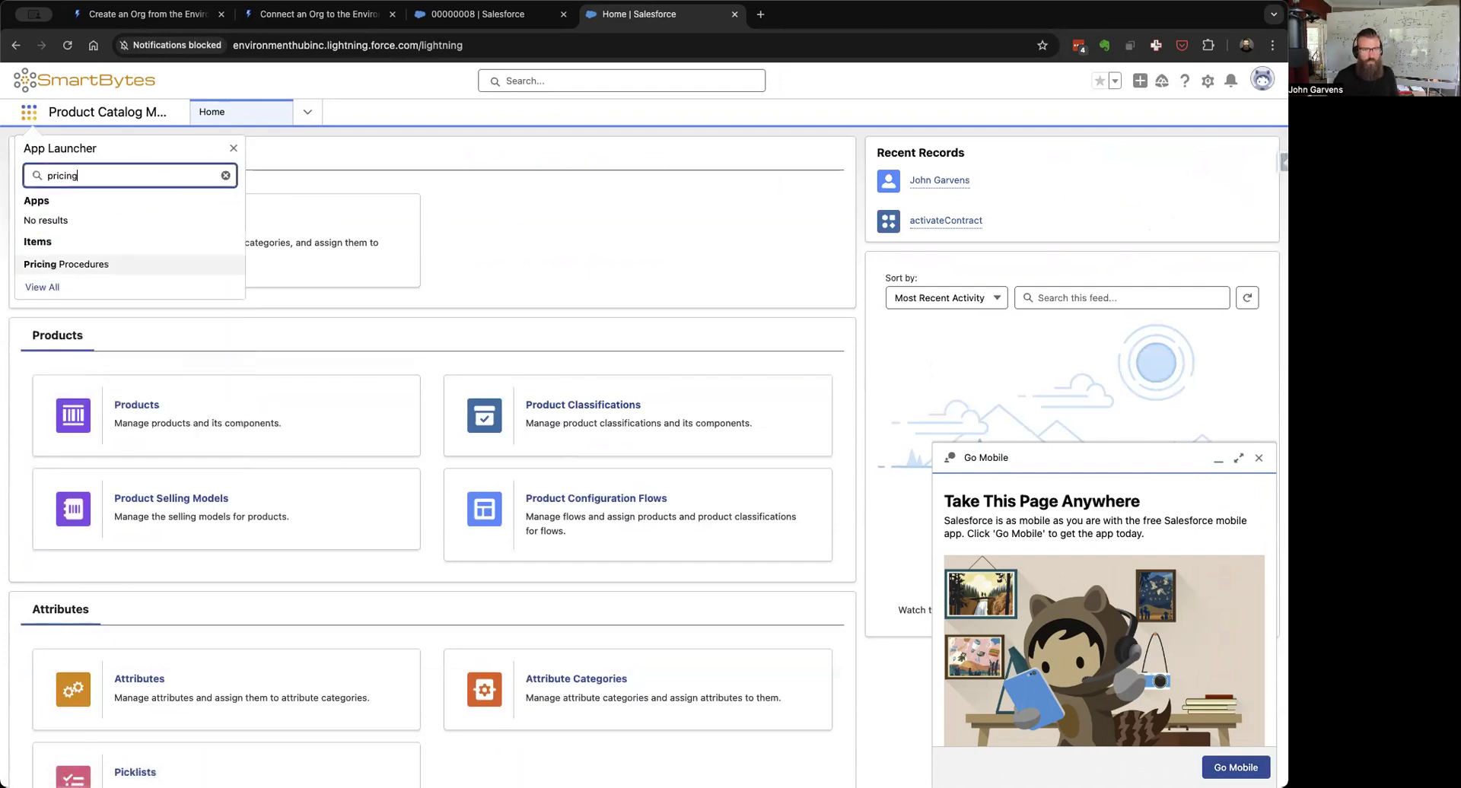
key(BackSpace)
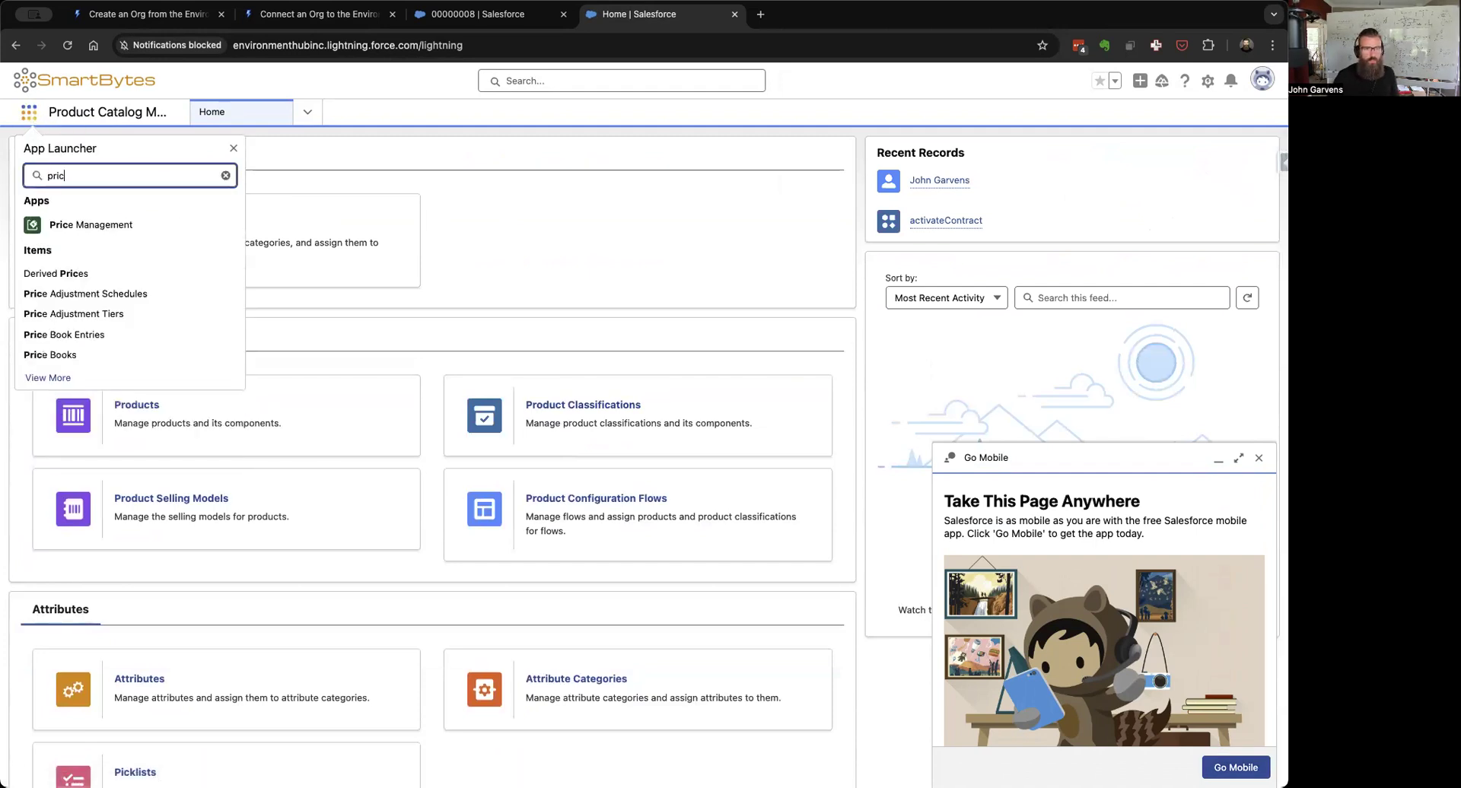
Step: Open the Price Management app and close the Guidance Center
click(67, 224)
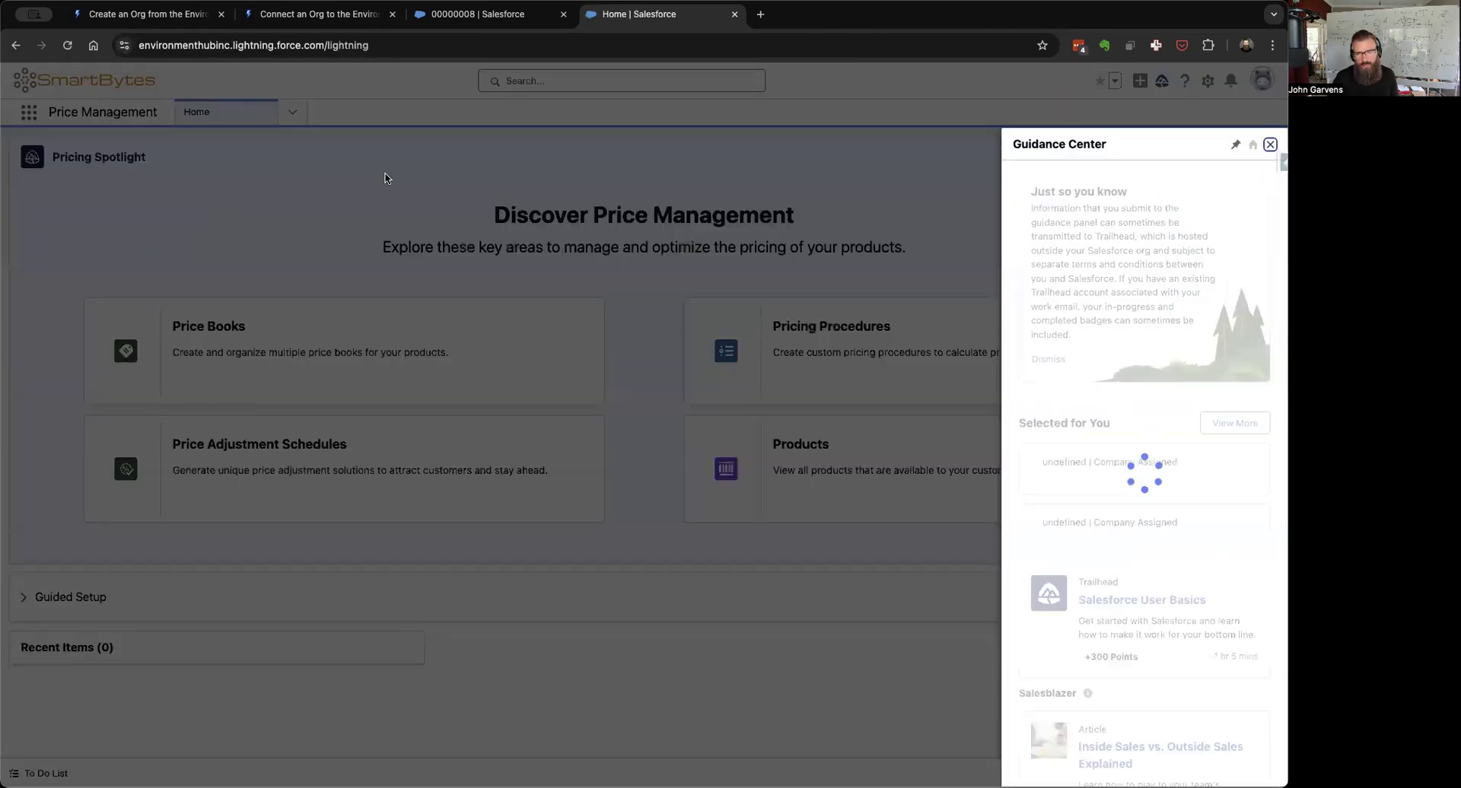
click(736, 519)
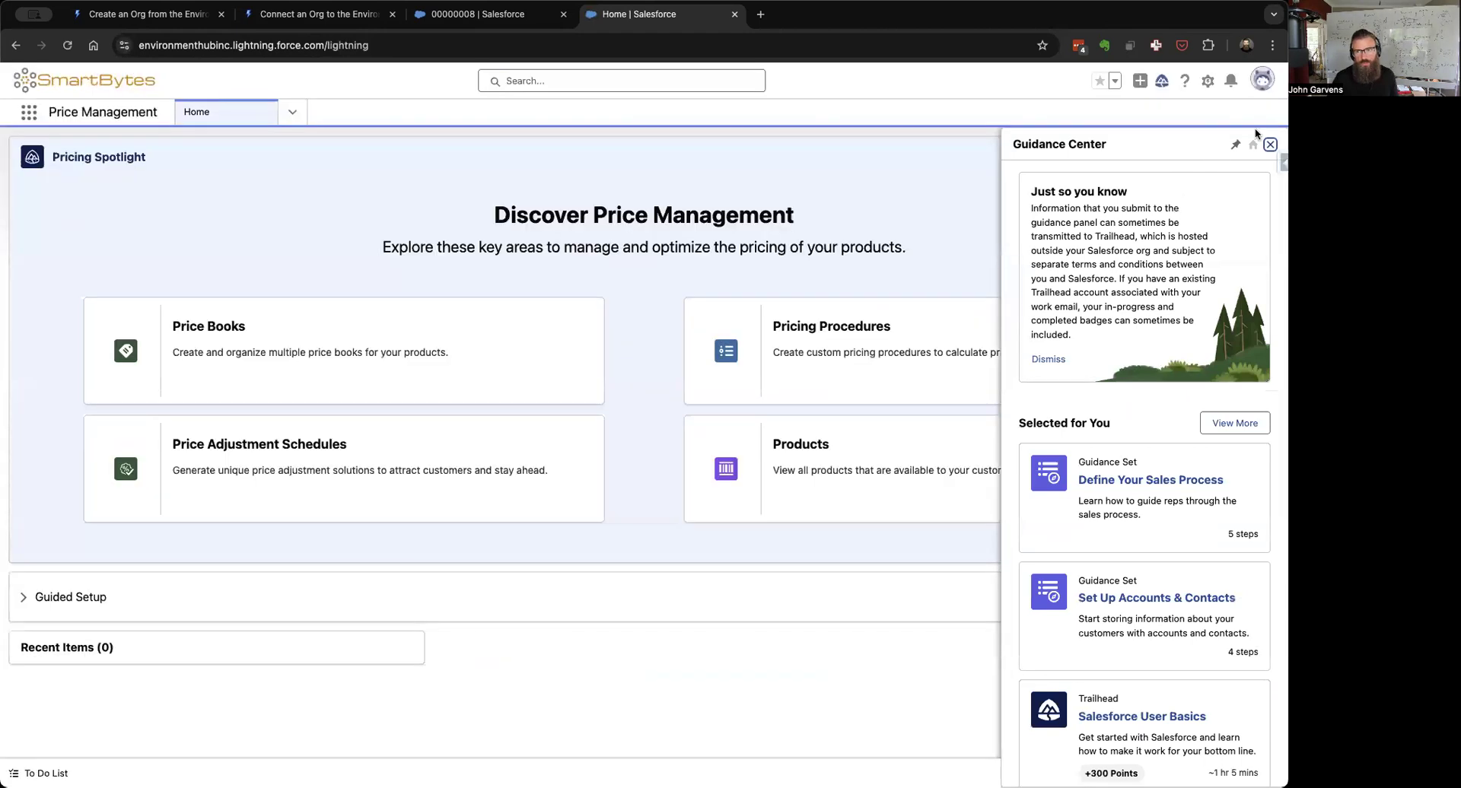
click(1271, 144)
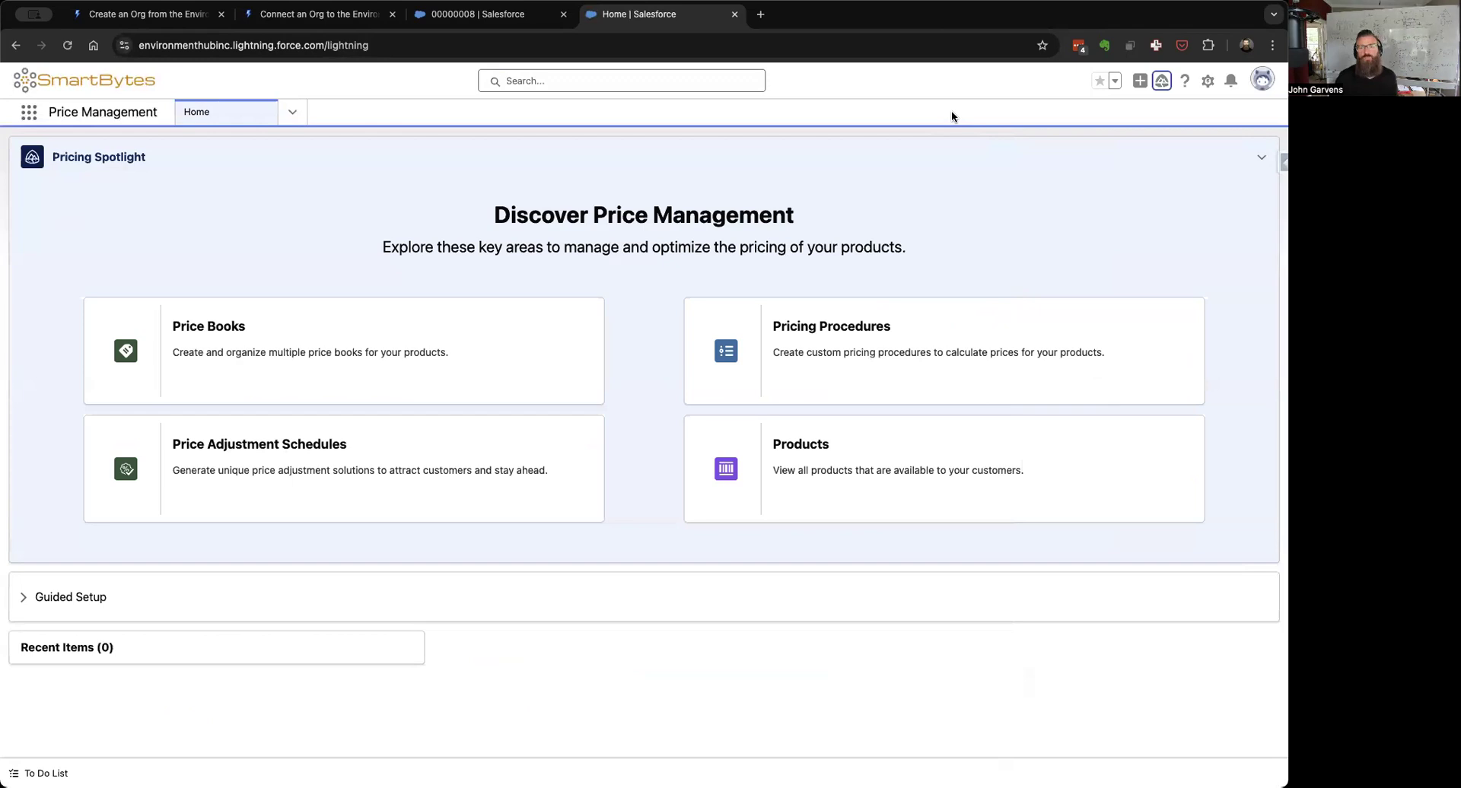
Step: Show All Pricing Procedures and open the Custom Revenue Management Default Pricing Procedure
click(852, 341)
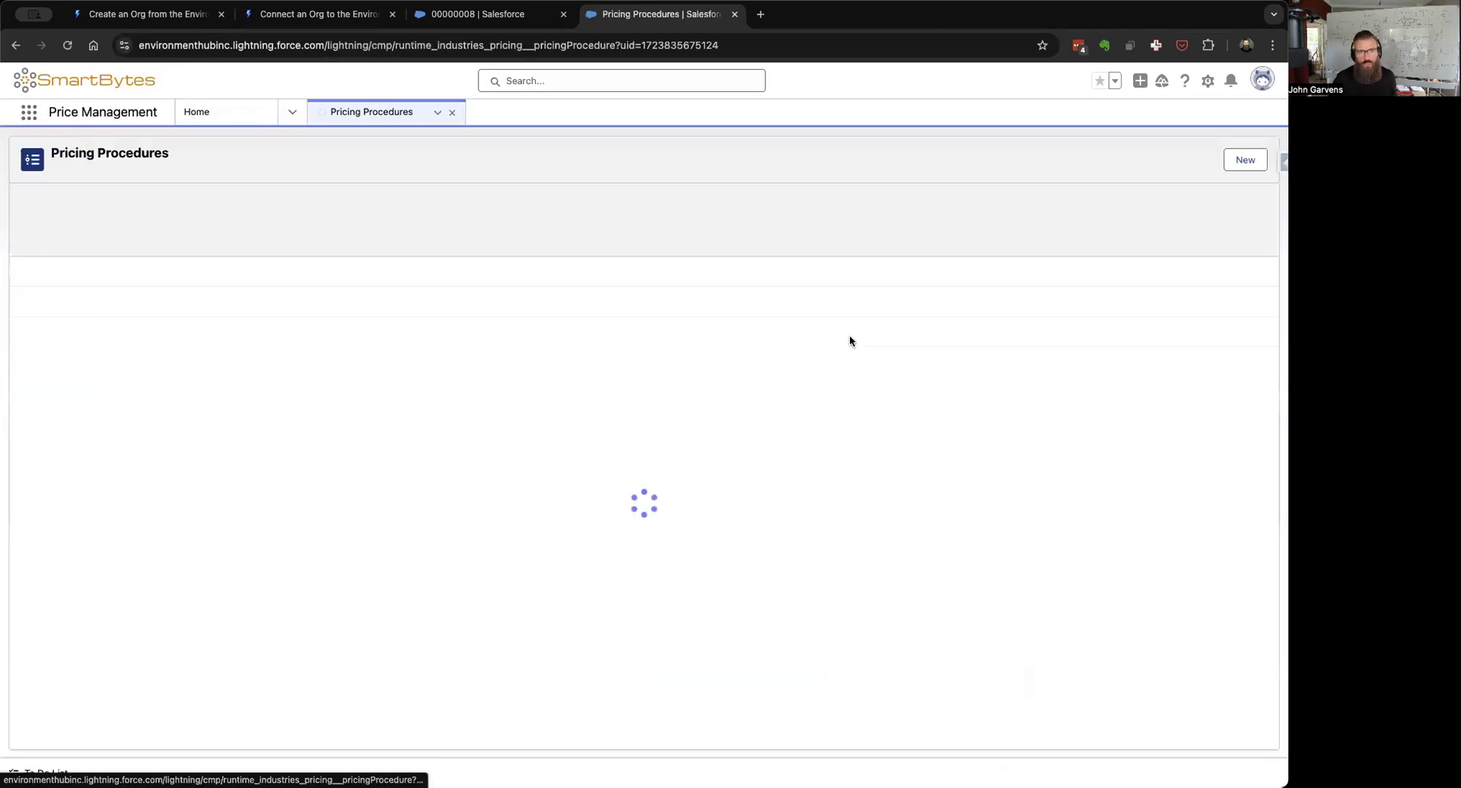
click(58, 210)
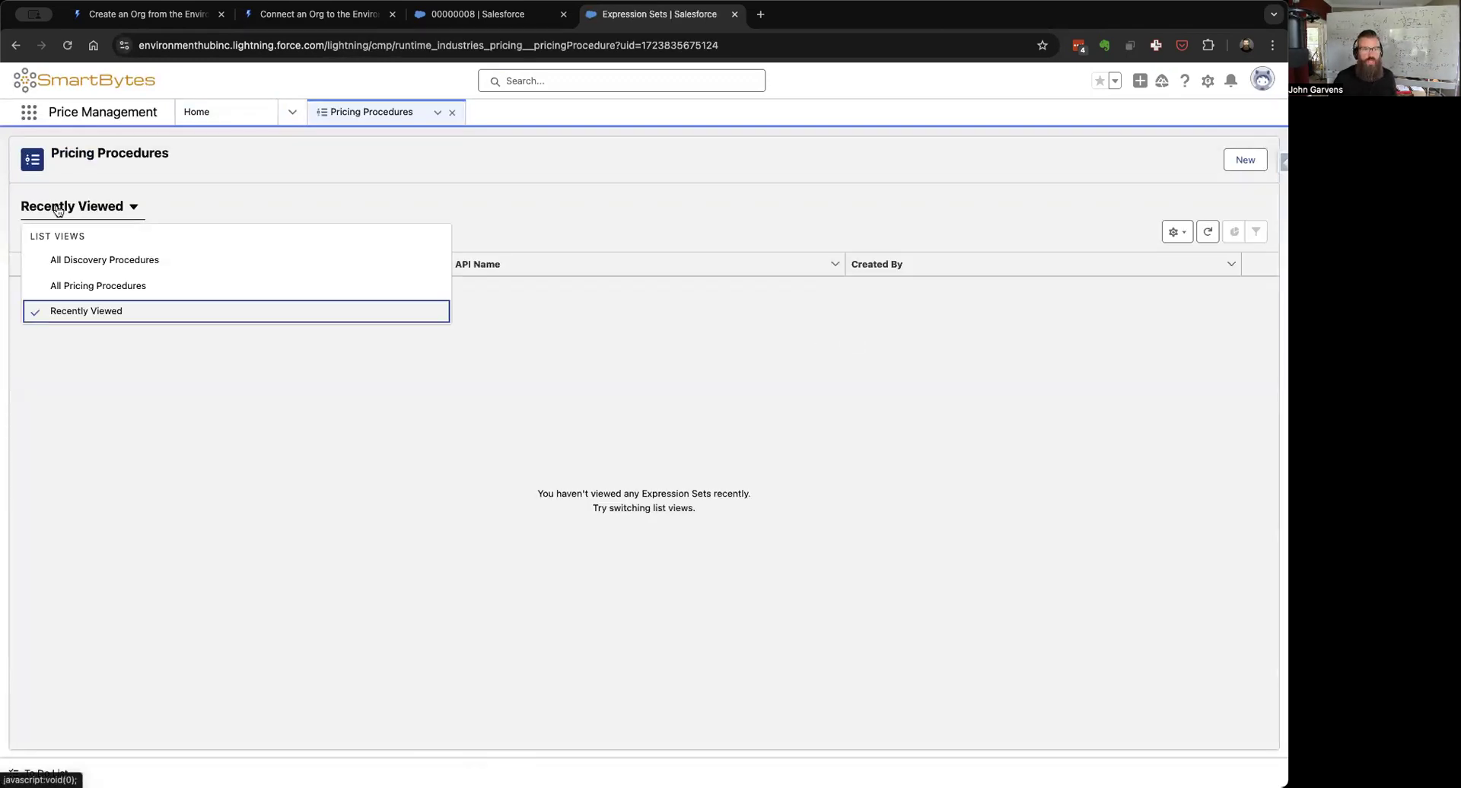
click(71, 284)
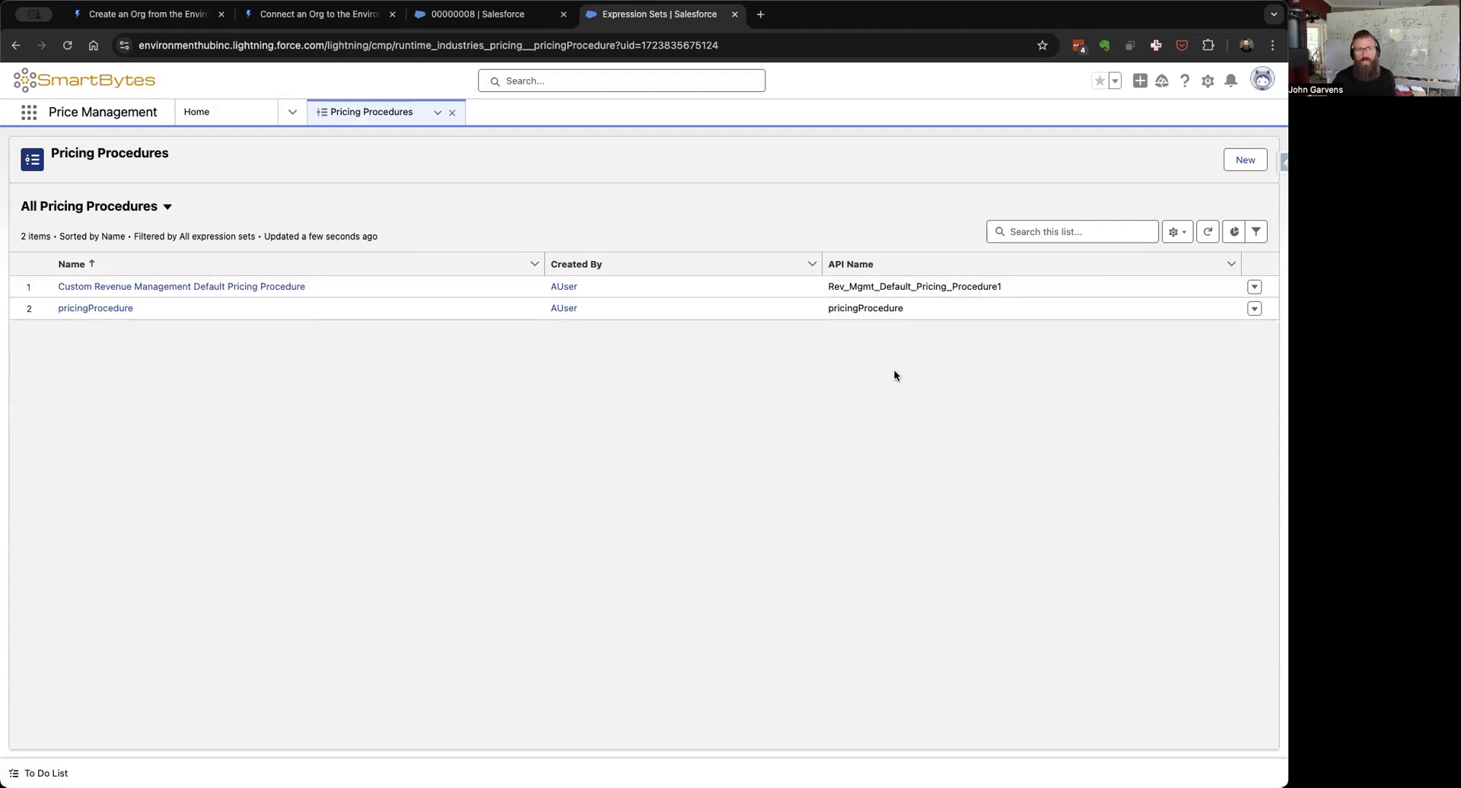
click(115, 287)
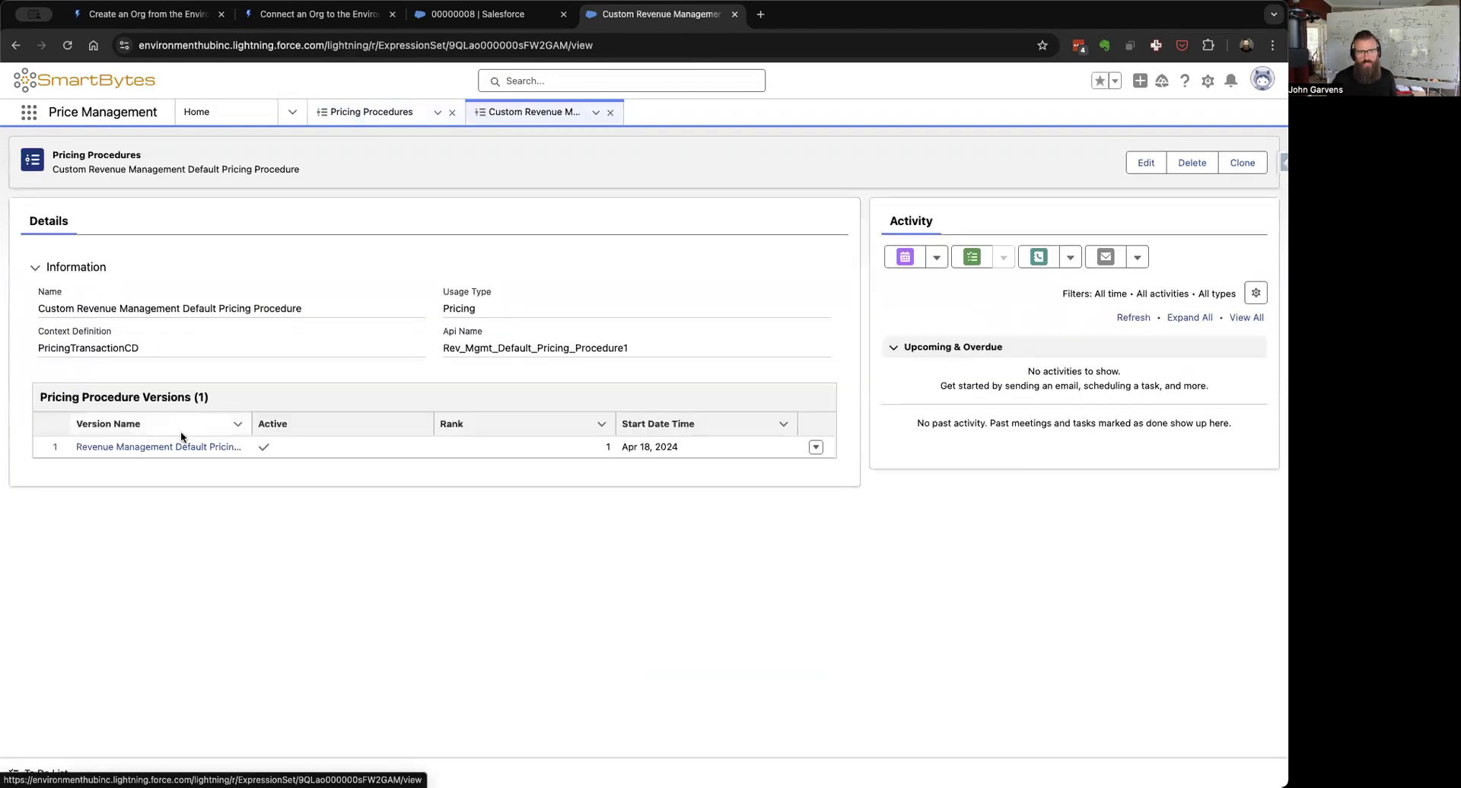
Step: Open the active version in Pricing Procedure Builder, scroll through every step, then return to the record
click(165, 449)
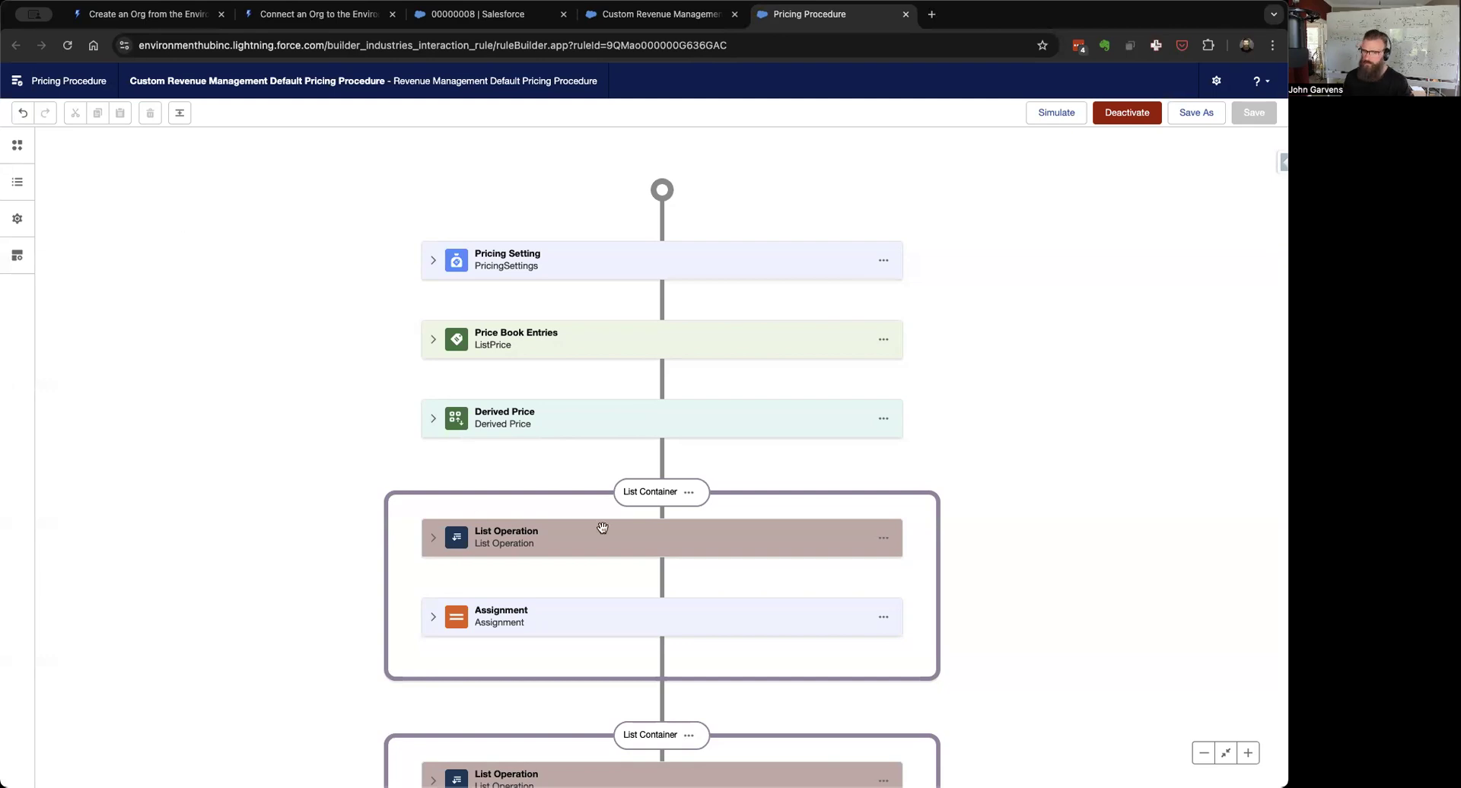
scroll(678, 525, down, 5)
scroll(681, 527, down, 15)
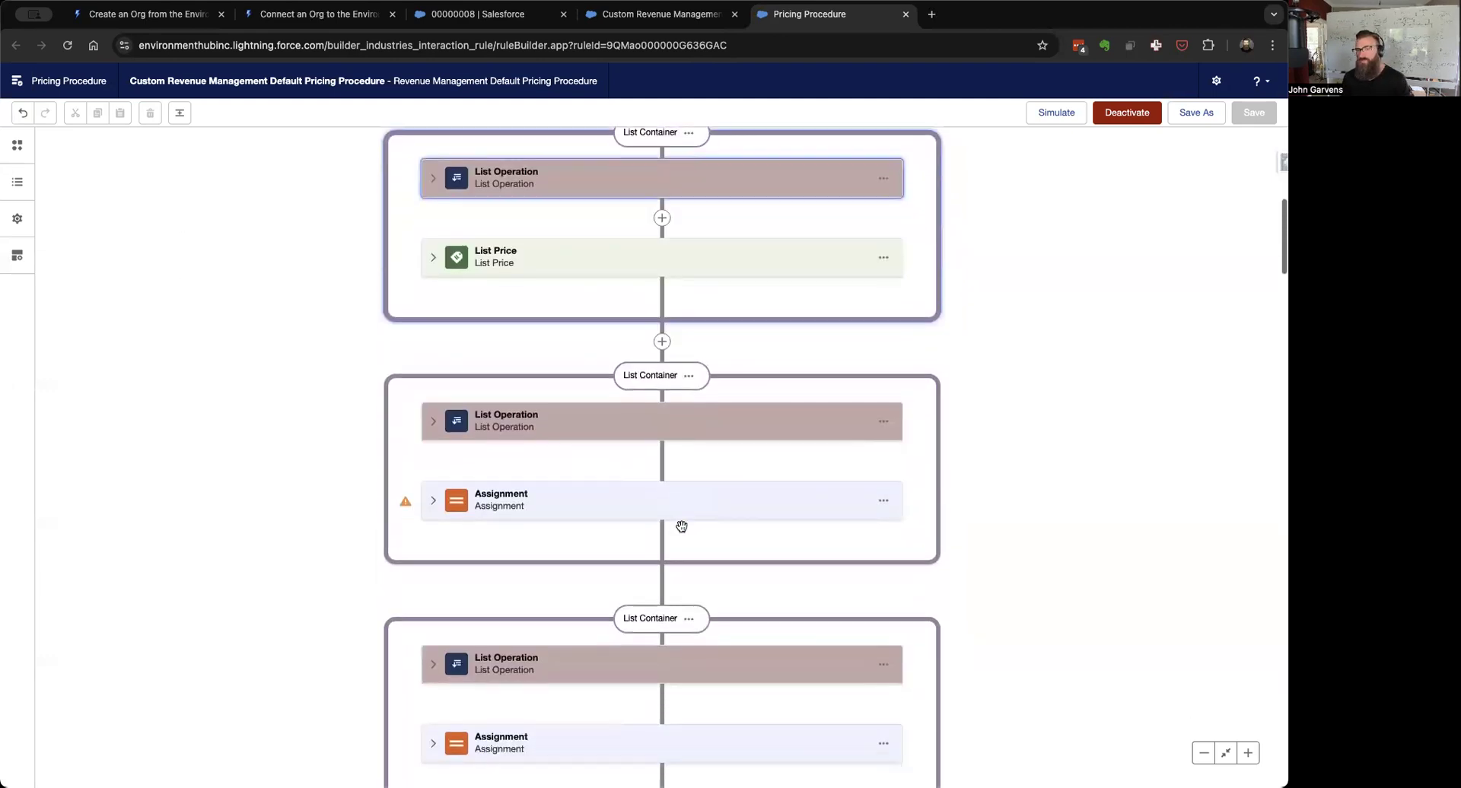
scroll(681, 525, down, 12)
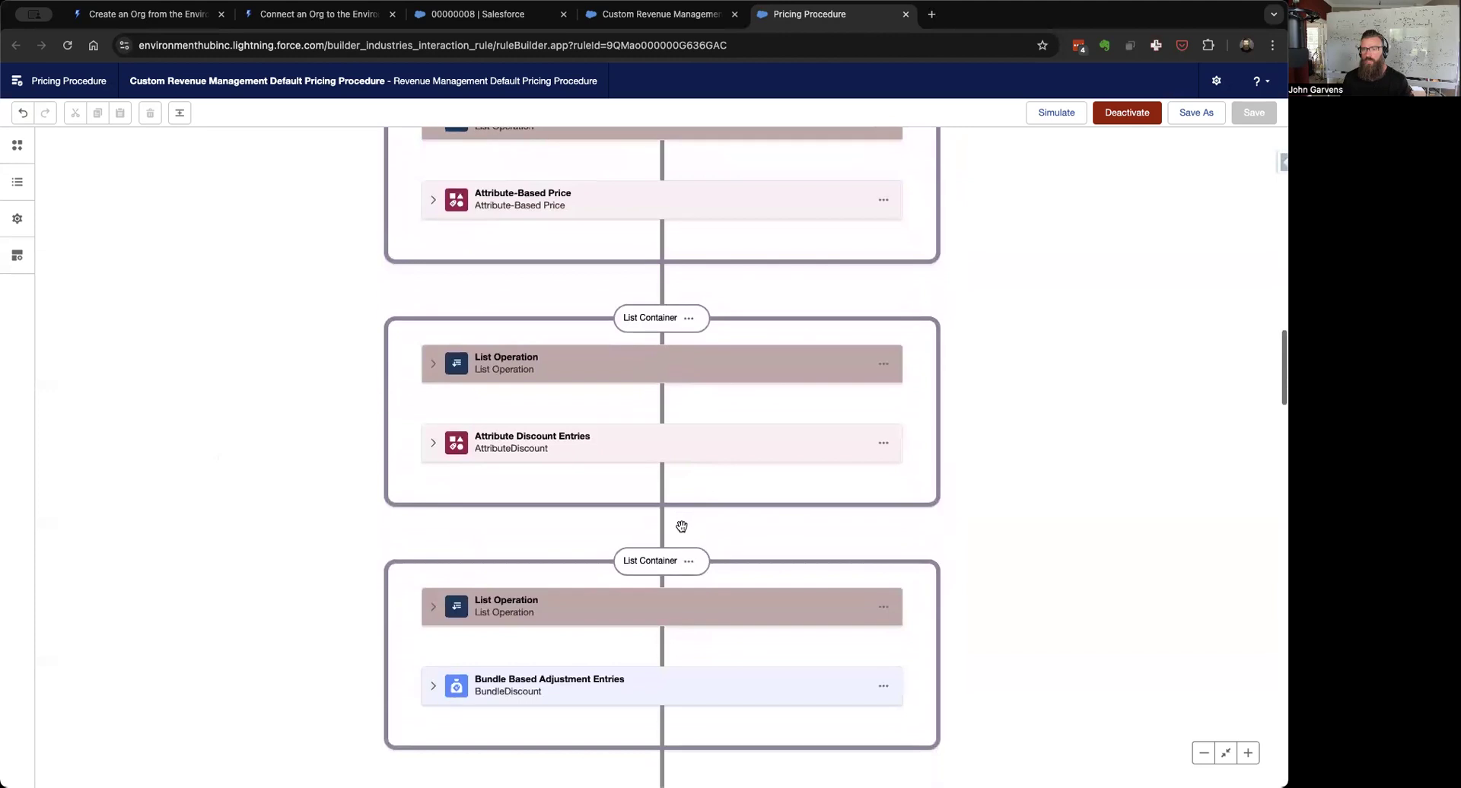
scroll(682, 525, down, 10)
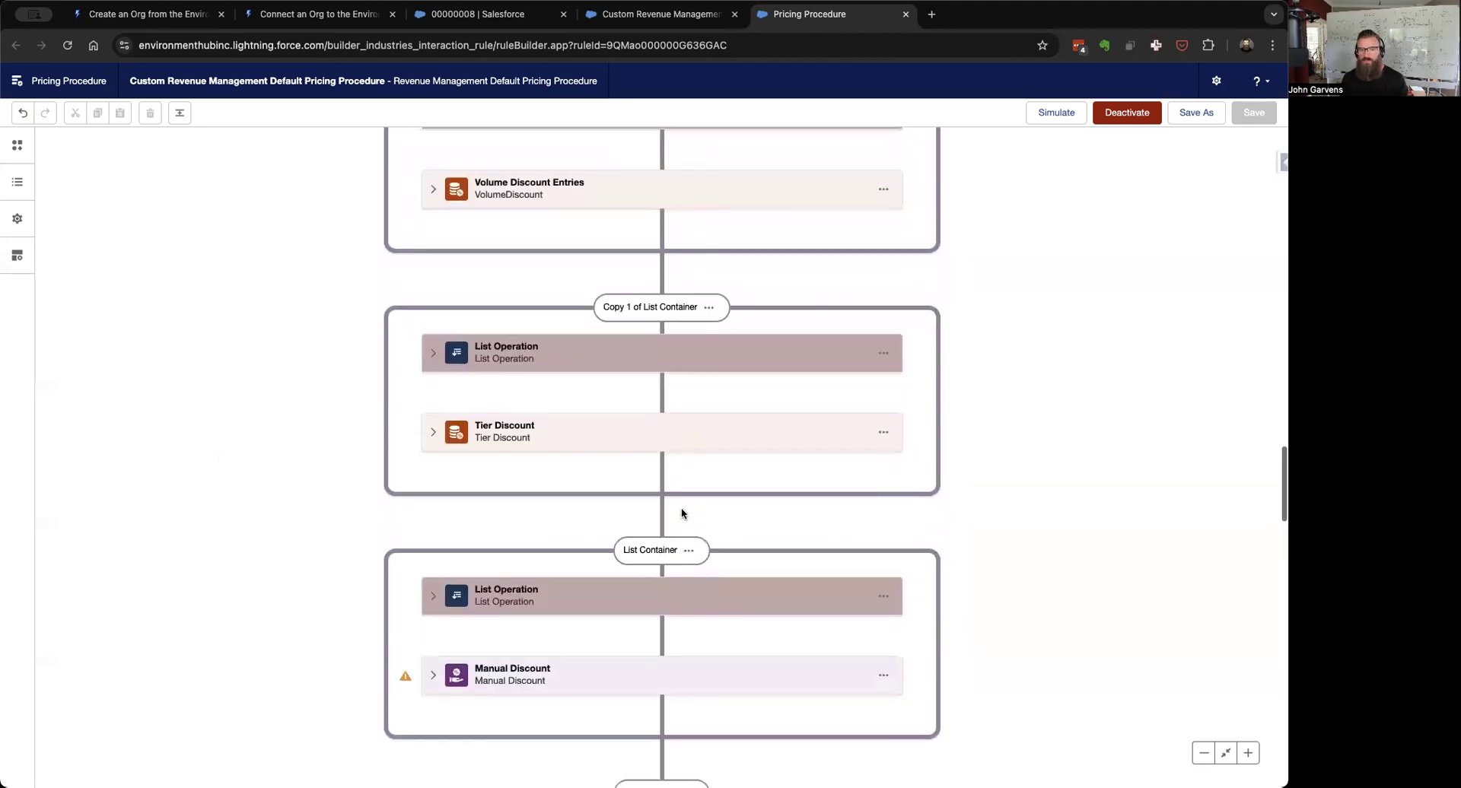
scroll(681, 510, down, 12)
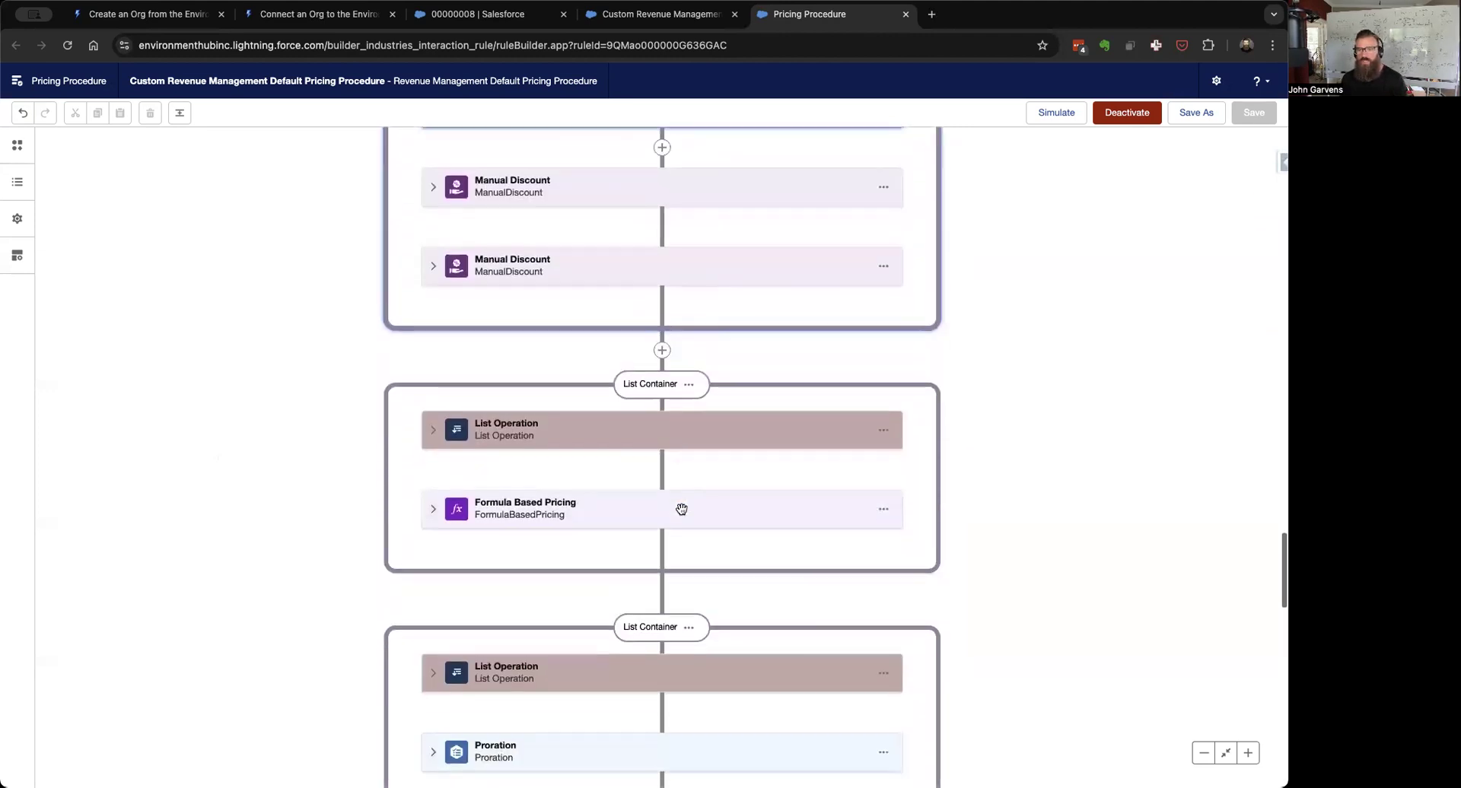
scroll(681, 509, down, 10)
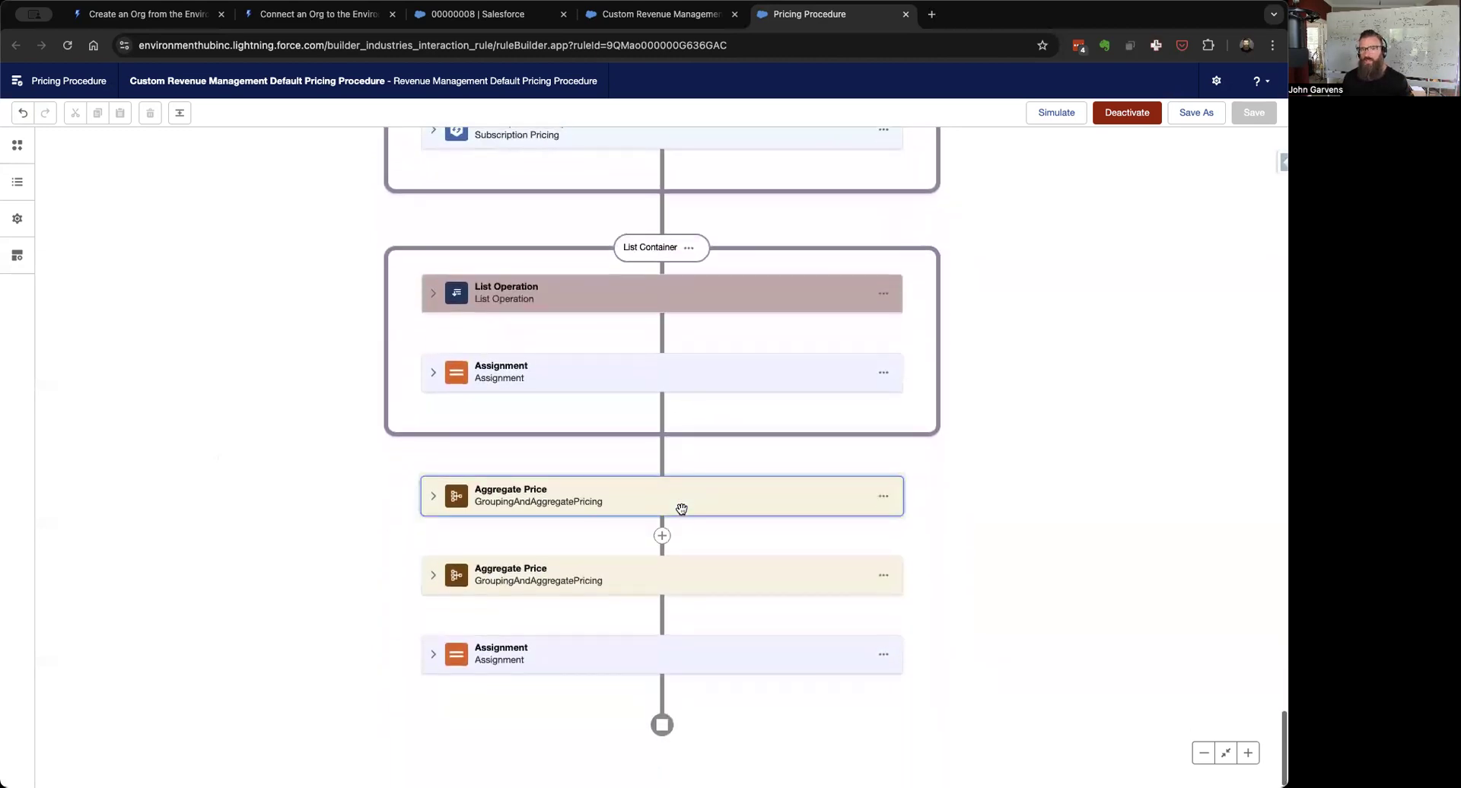
scroll(681, 509, up, 10)
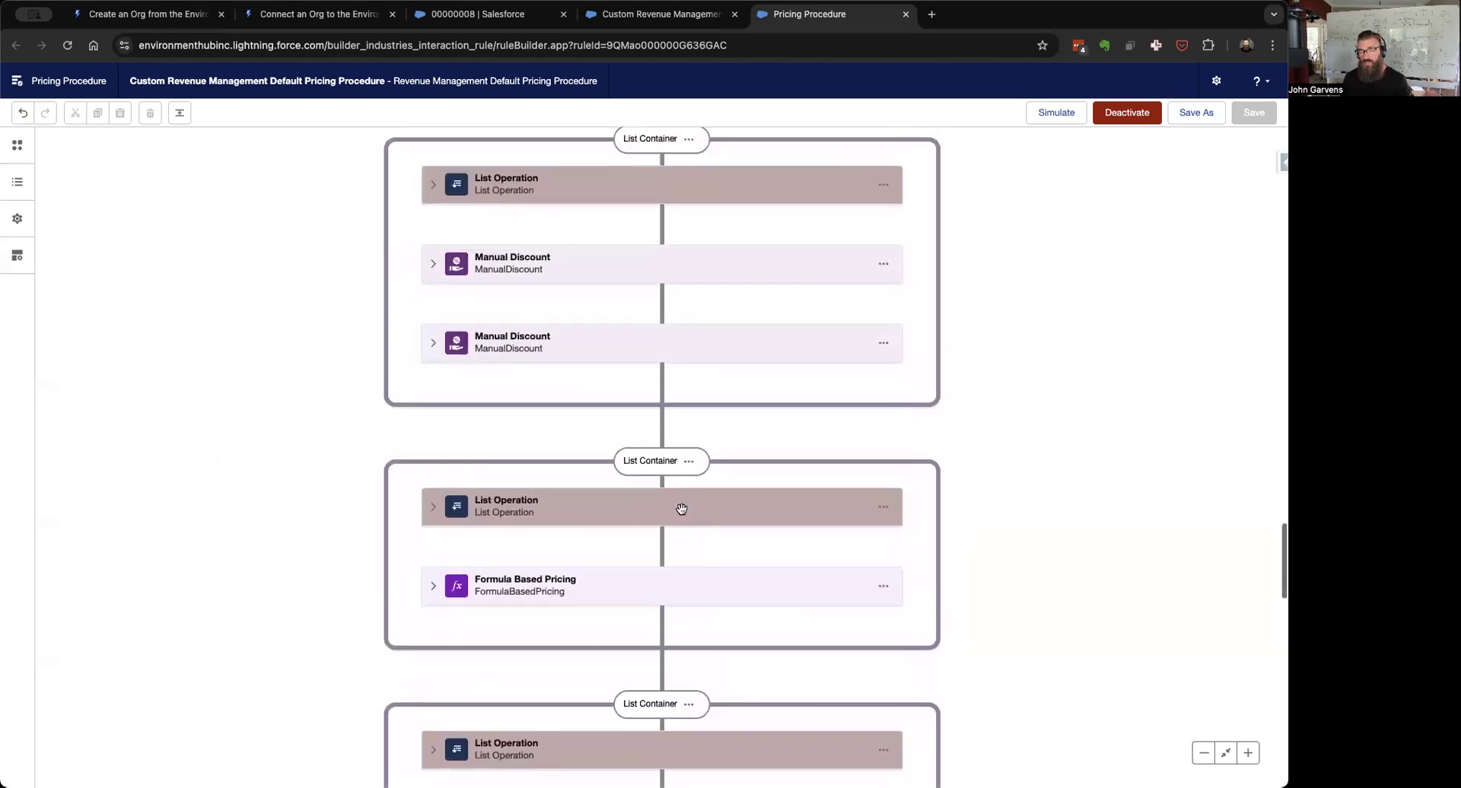
scroll(681, 509, up, 10)
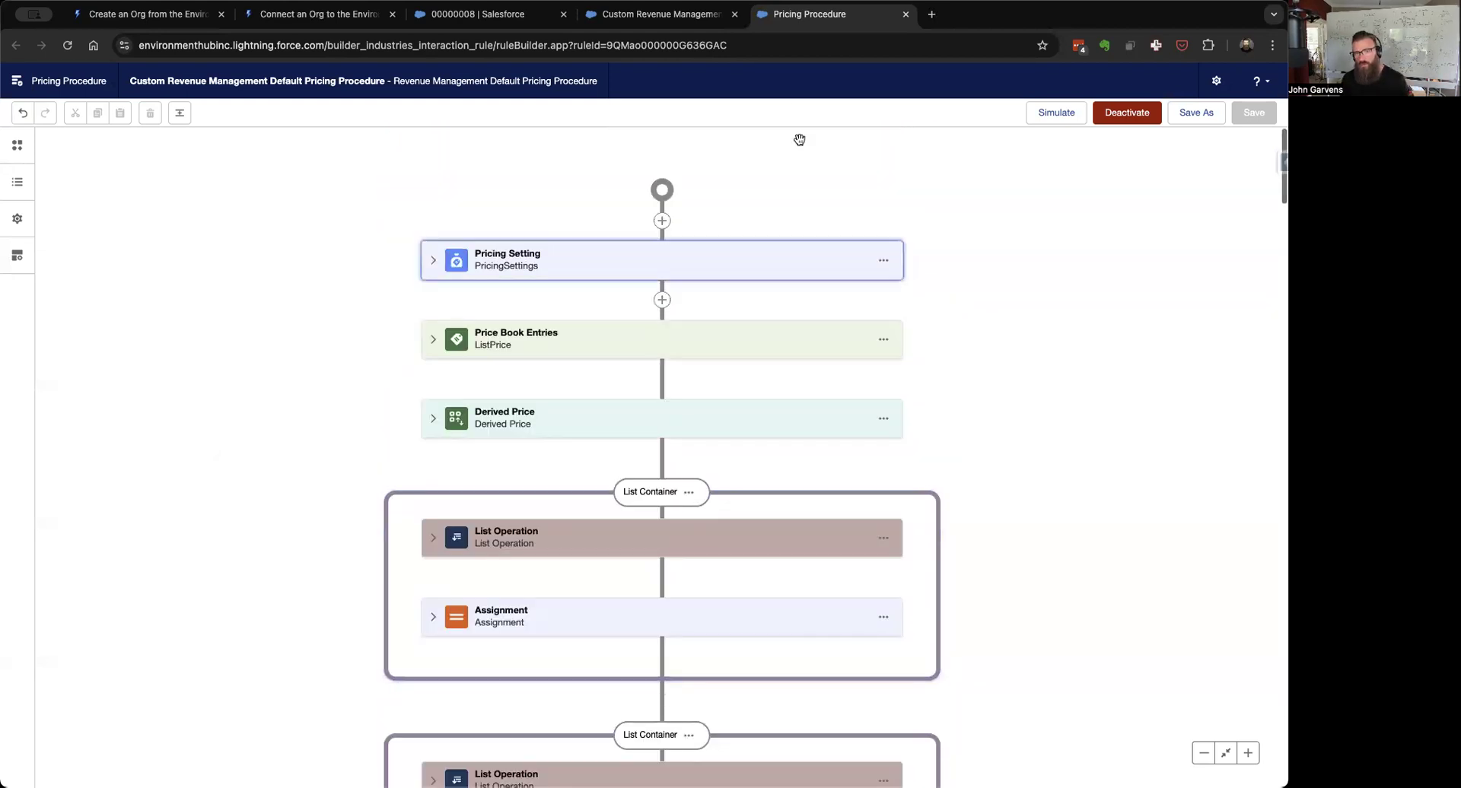
click(659, 14)
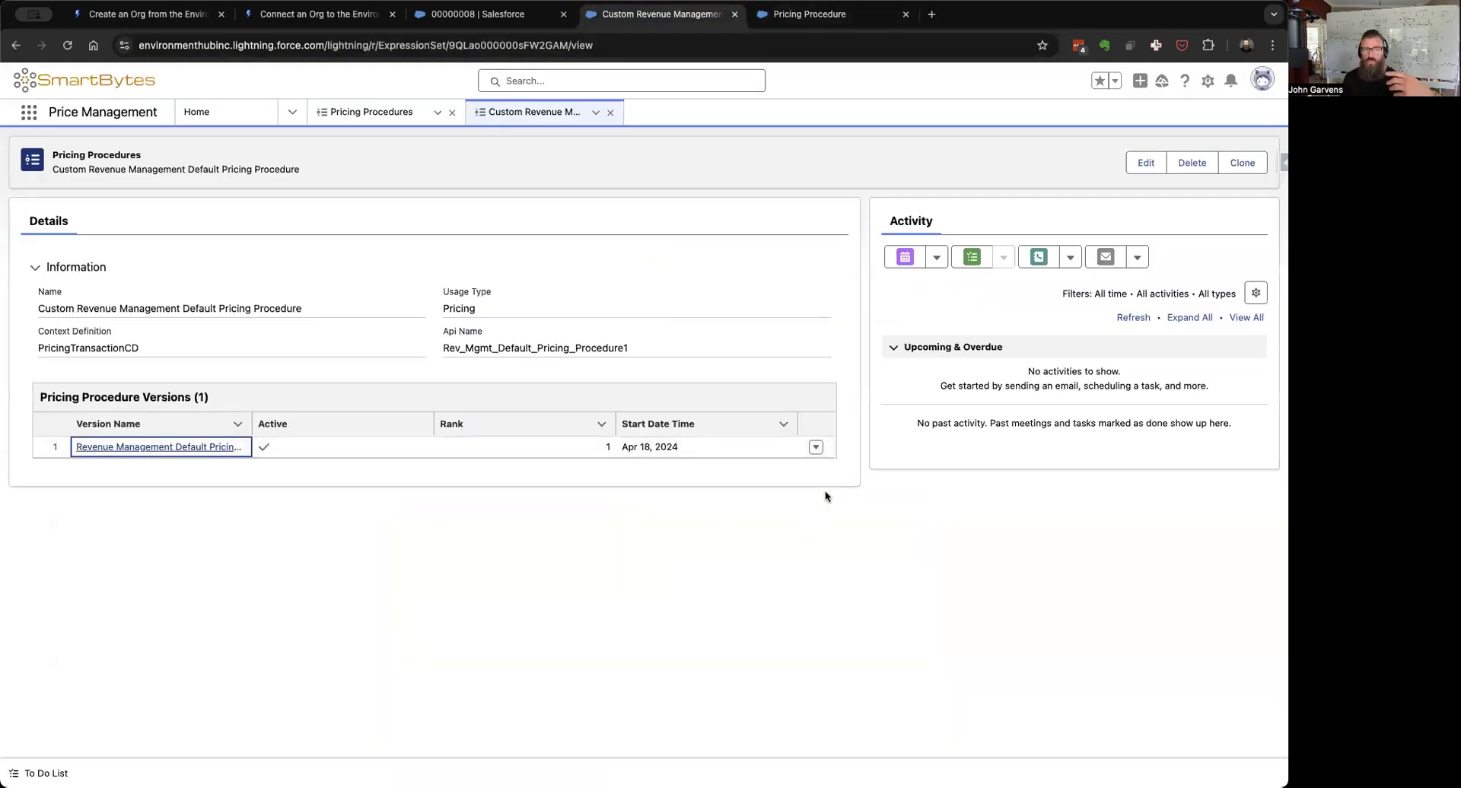
click(1208, 82)
Step: Open Setup in a new tab, close the Pricing Procedure Builder tab, and dismiss My Service Journey
click(1139, 119)
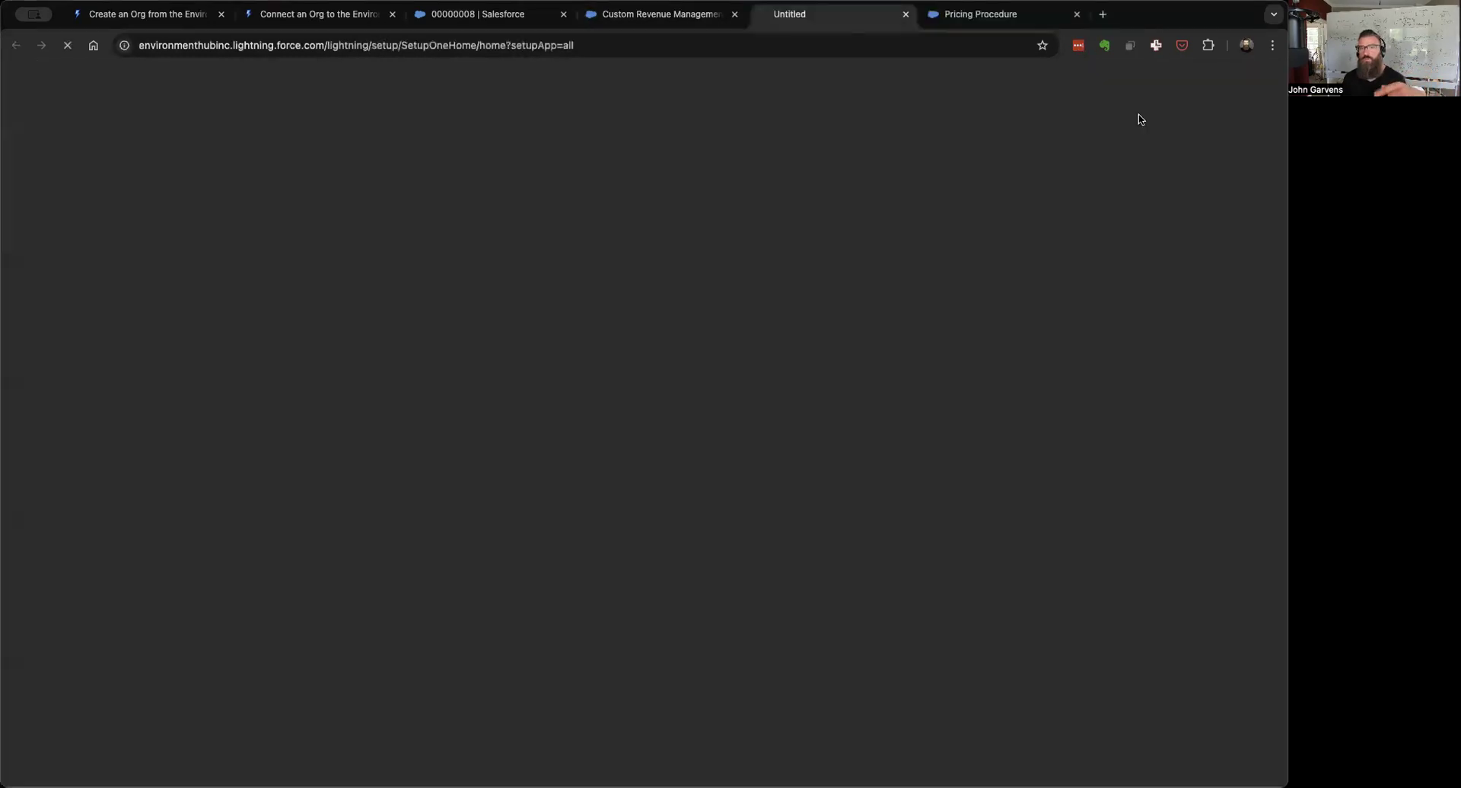
click(1077, 14)
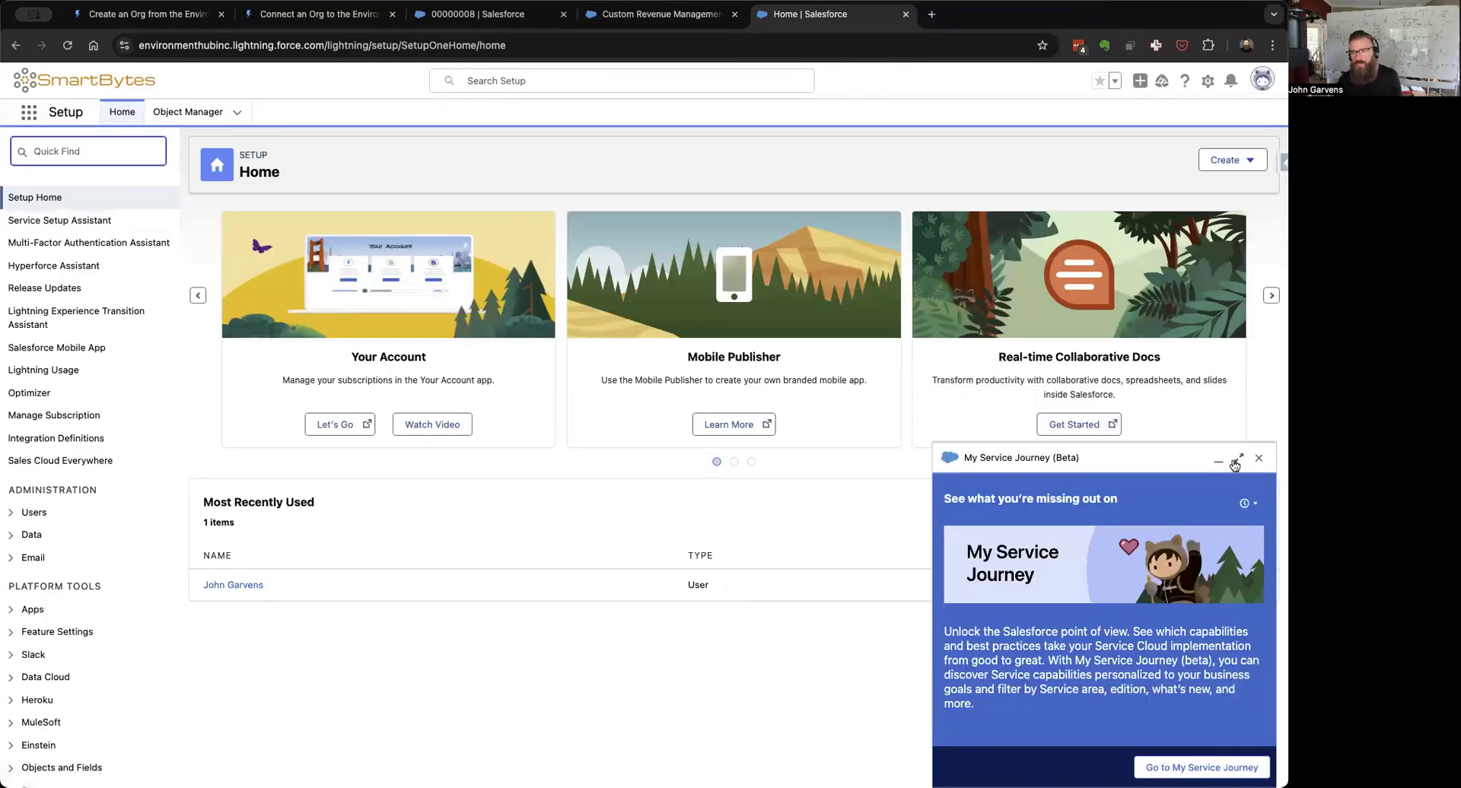
click(1259, 459)
Step: Find and open Revenue Settings via Quick Find 'rev'
click(122, 155)
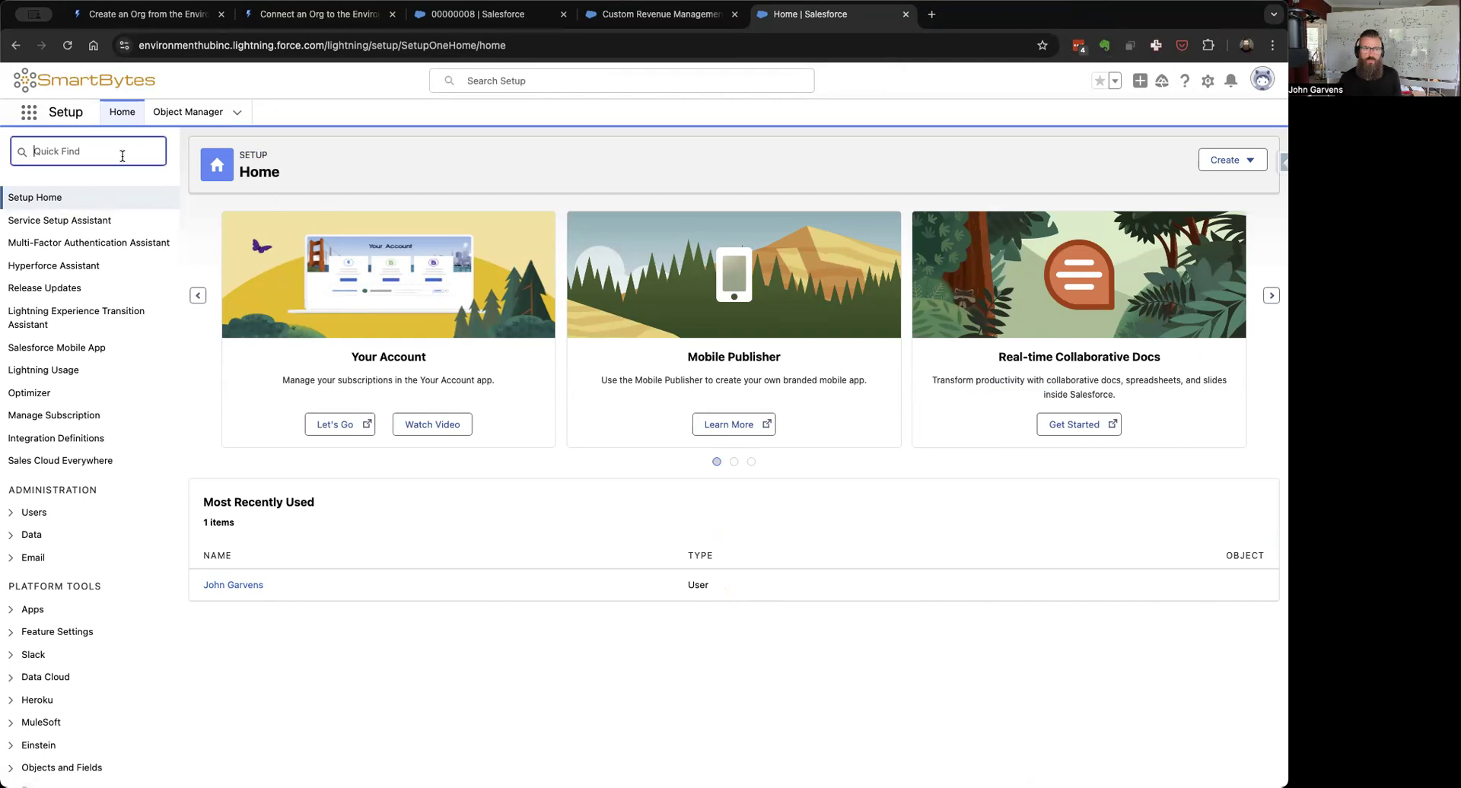
text(rev)
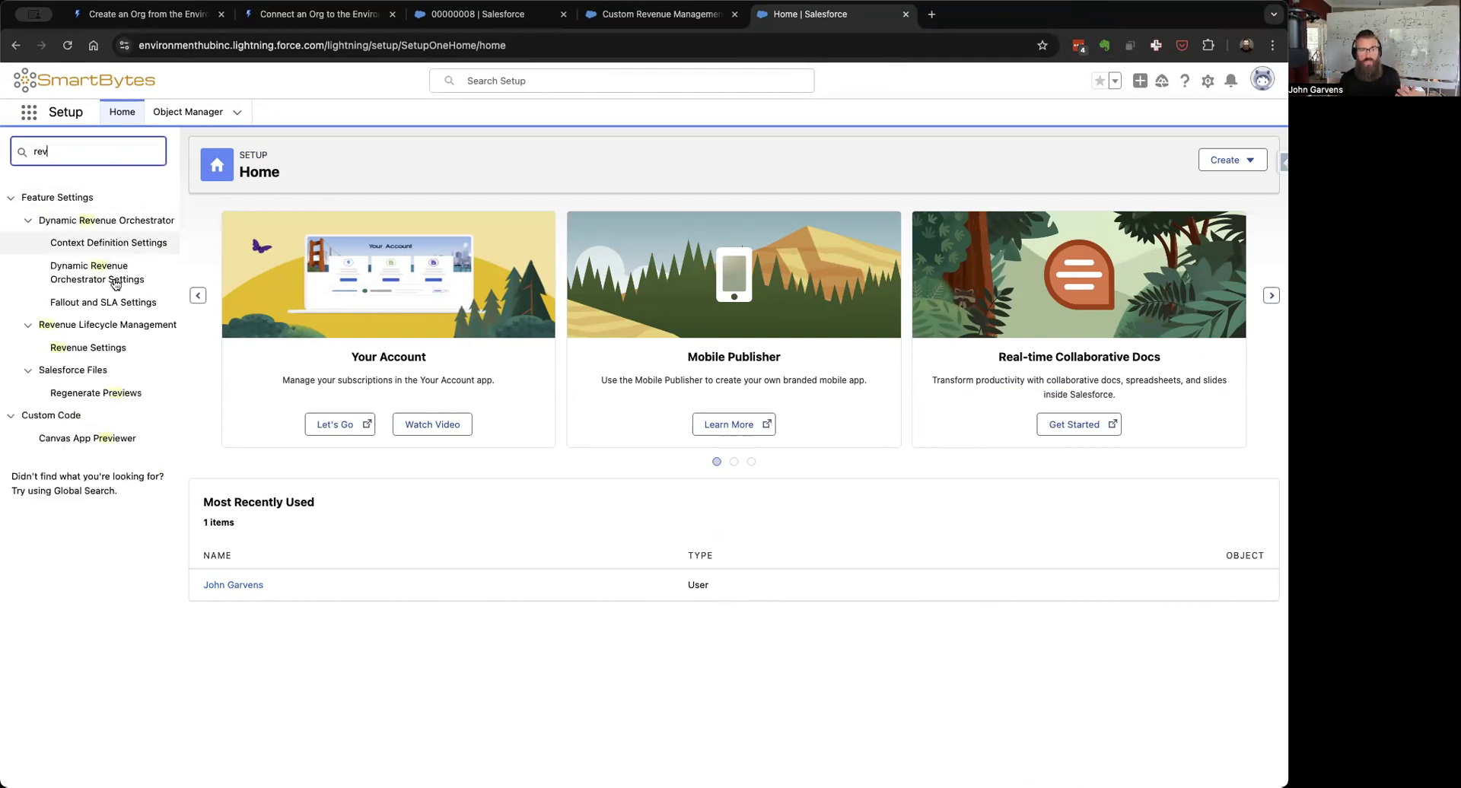
click(75, 351)
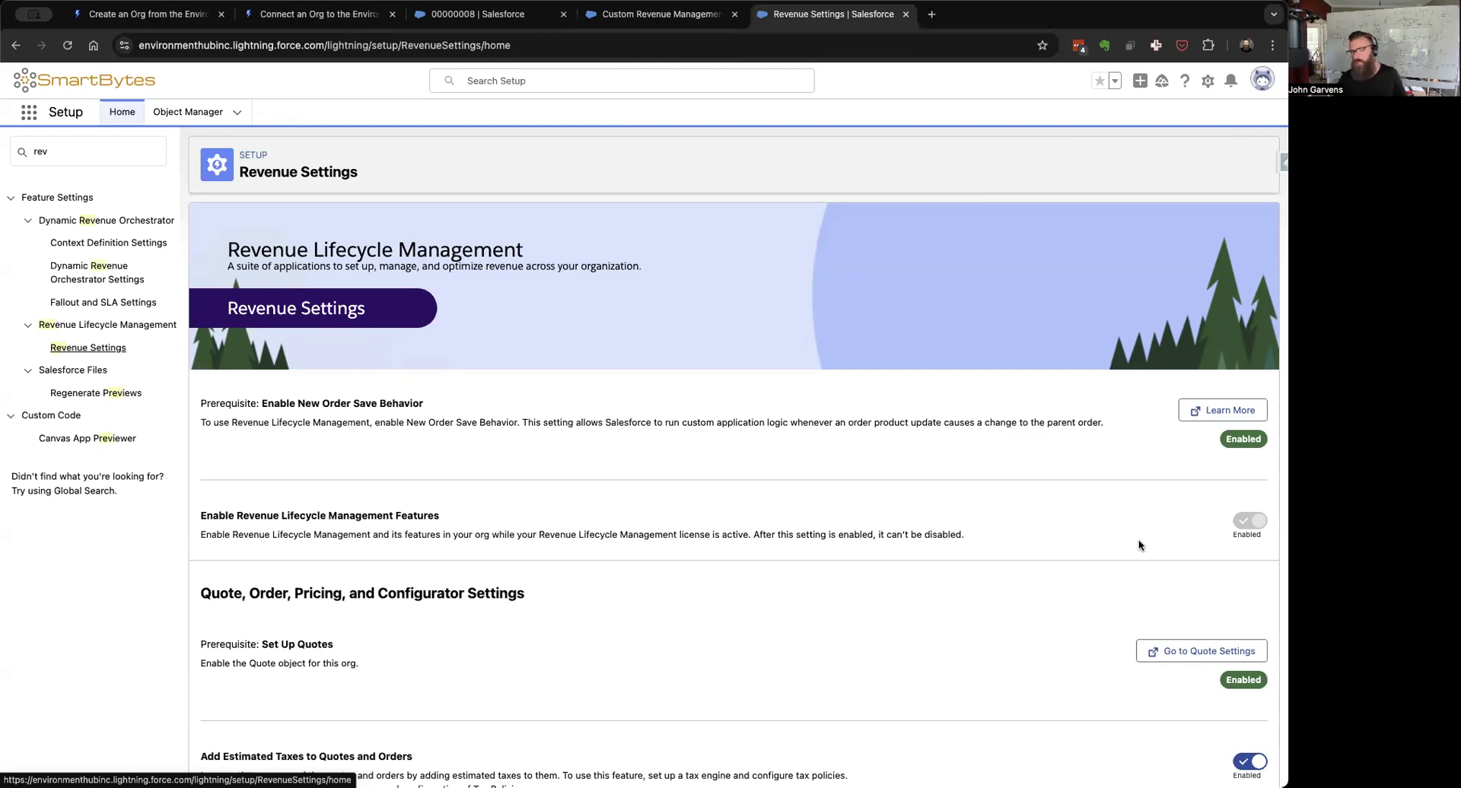
Step: Scroll through all Revenue Settings options, then open Salesforce Pricing Settings in a new tab
scroll(1090, 537, down, 1)
scroll(1090, 537, down, 3)
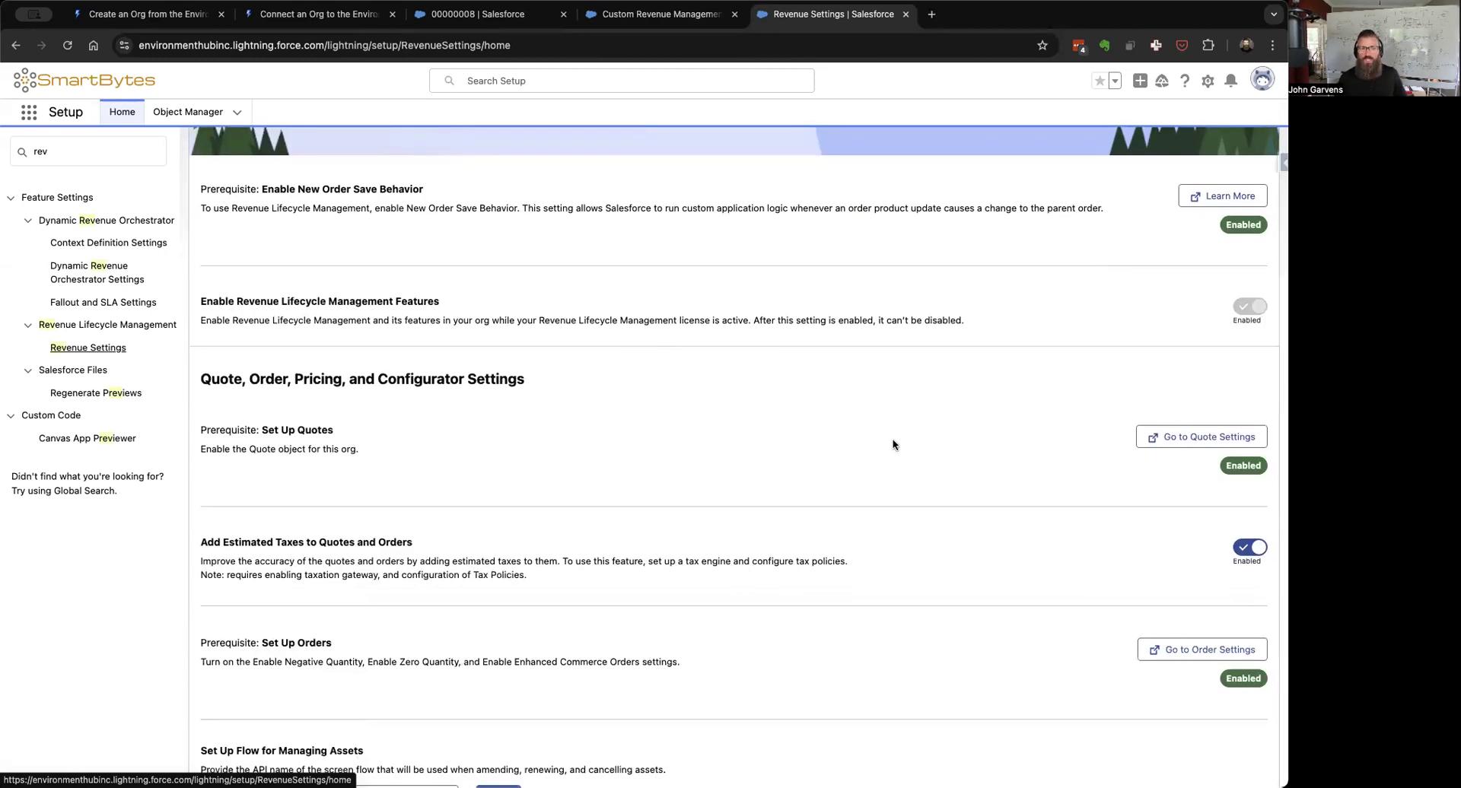
scroll(894, 445, down, 2)
scroll(895, 441, down, 2)
scroll(958, 393, down, 3)
scroll(958, 392, down, 2)
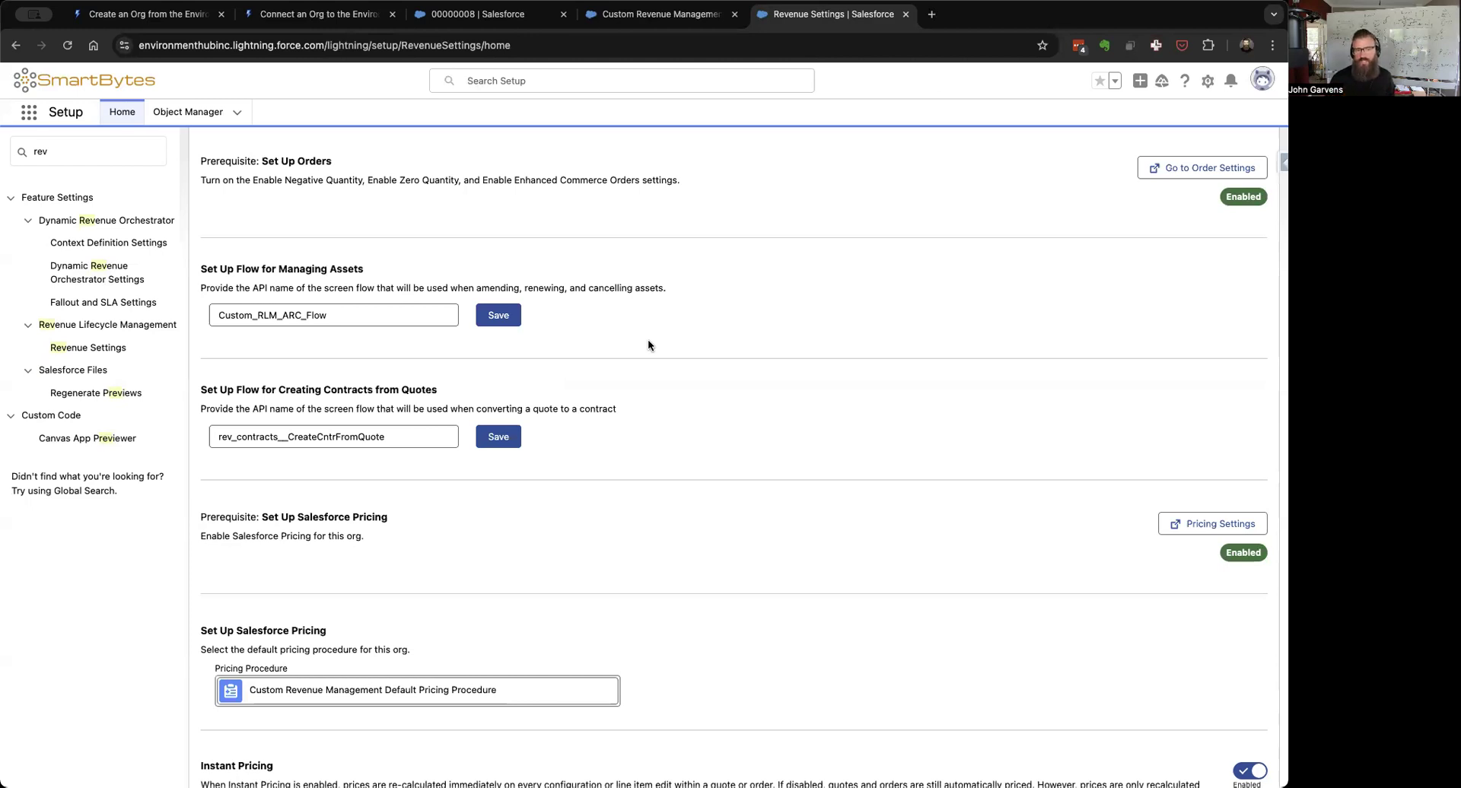
scroll(647, 345, down, 5)
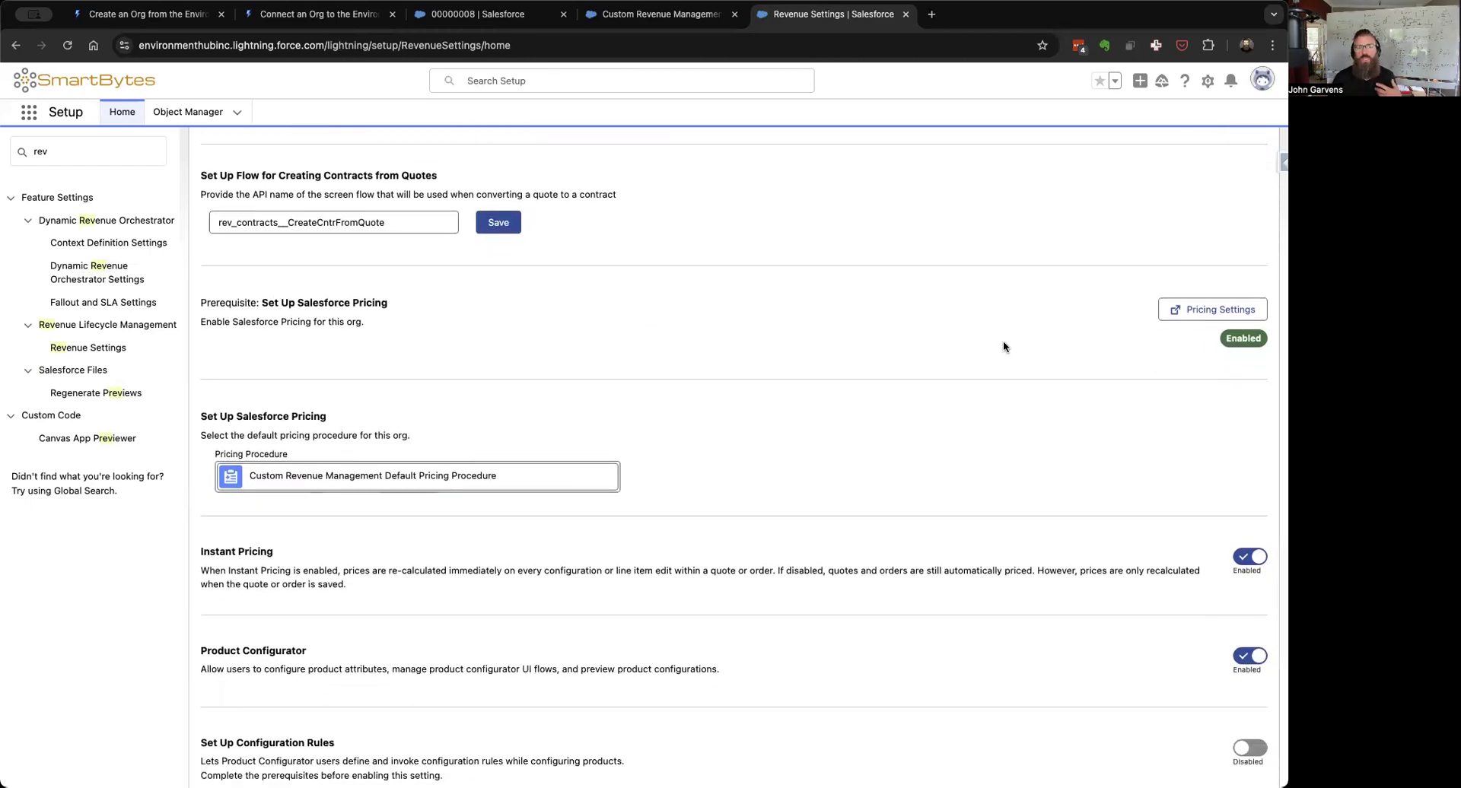
scroll(927, 445, down, 4)
scroll(927, 449, down, 1)
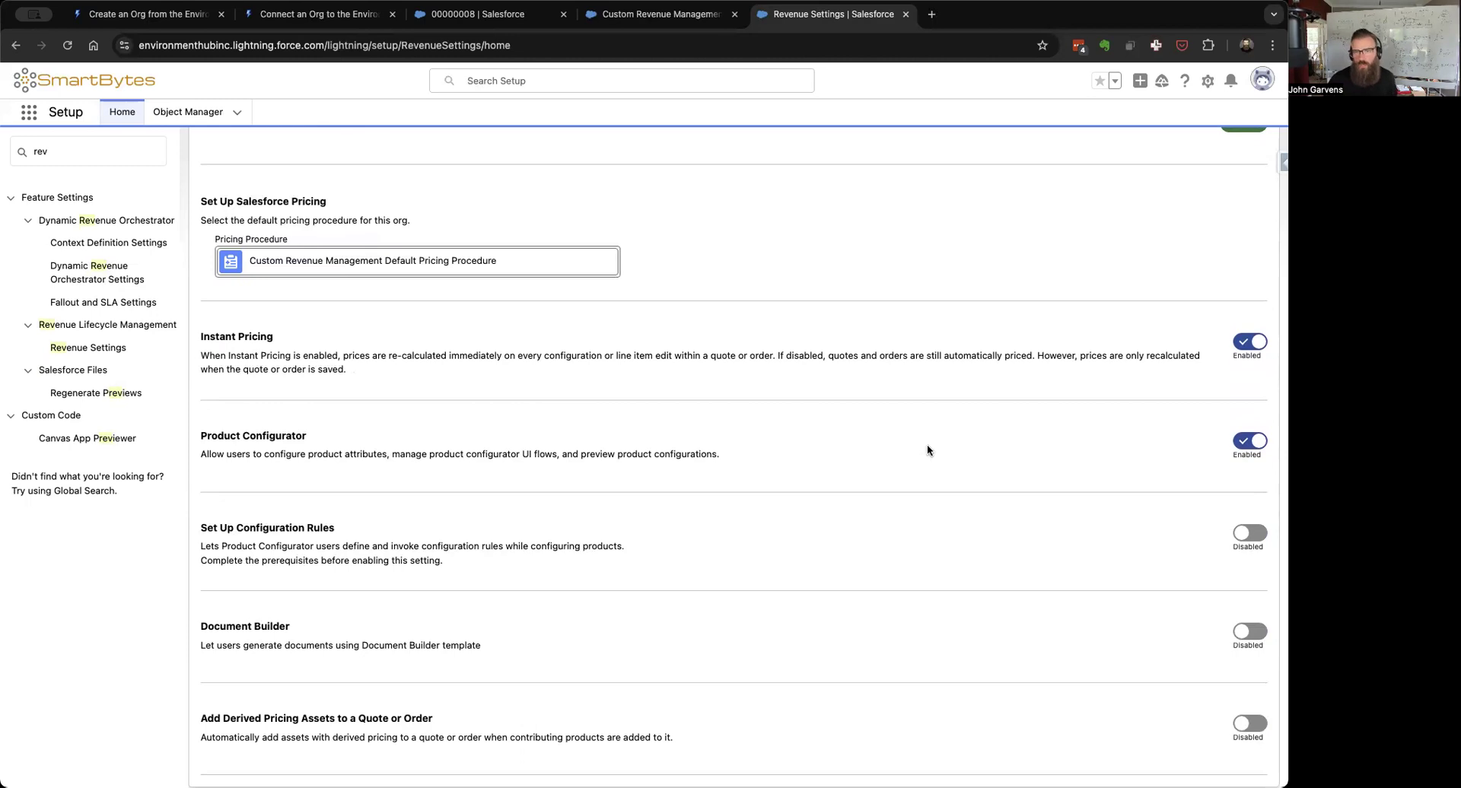
scroll(928, 450, up, 5)
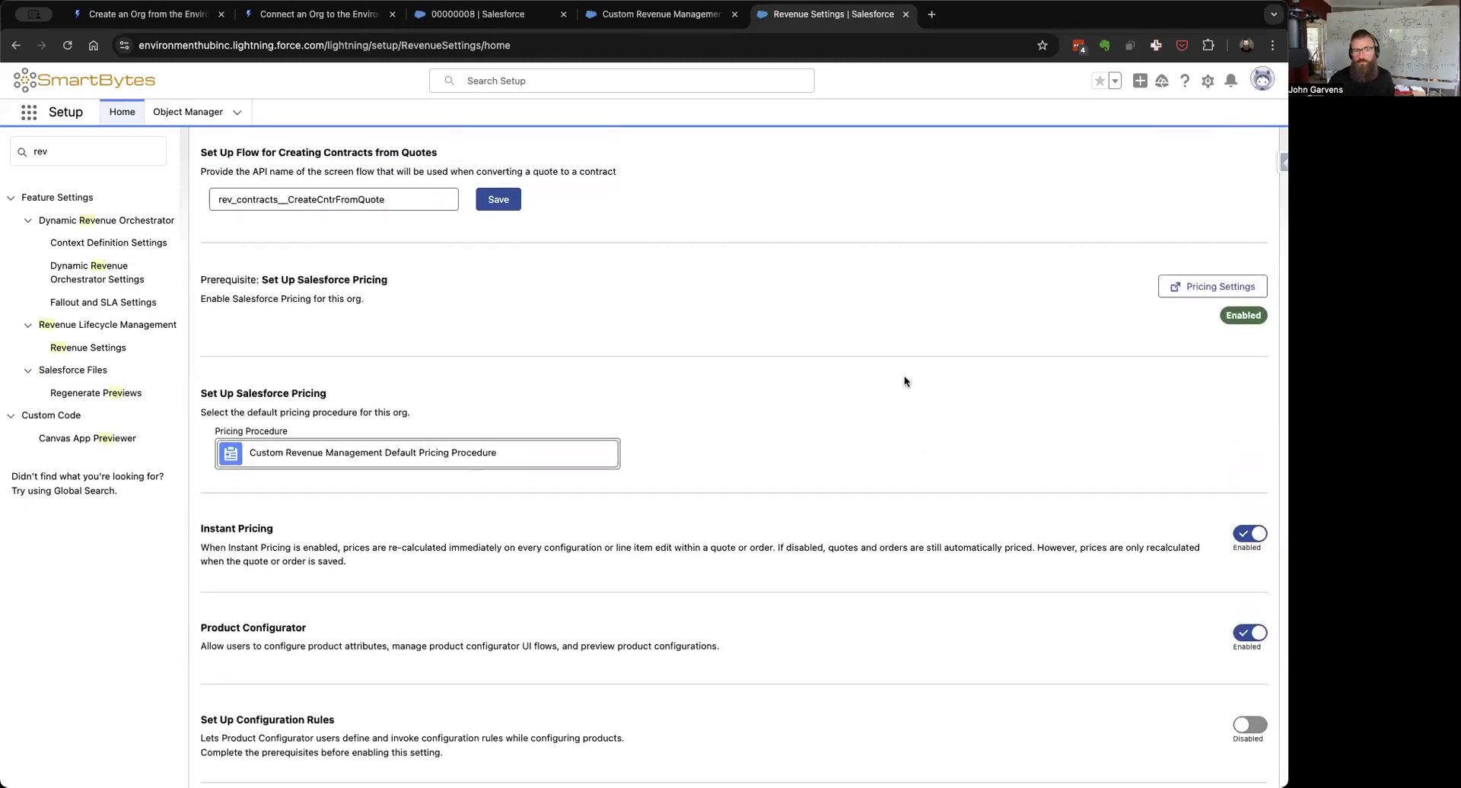
click(1235, 287)
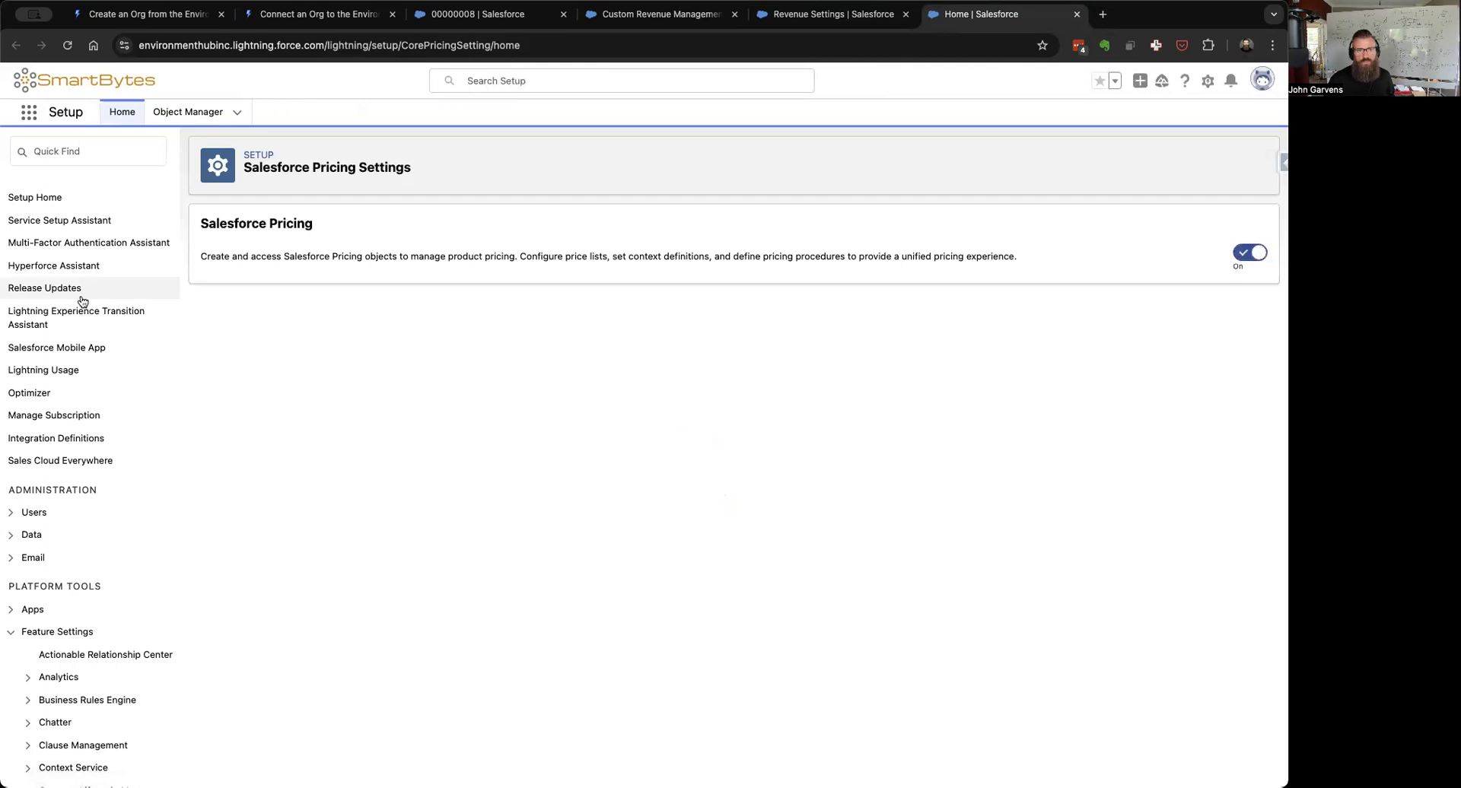
Step: Open Salesforce Pricing Setup and review its NGPDefaultRecipe recipe and default pricing procedure
scroll(82, 301, down, 10)
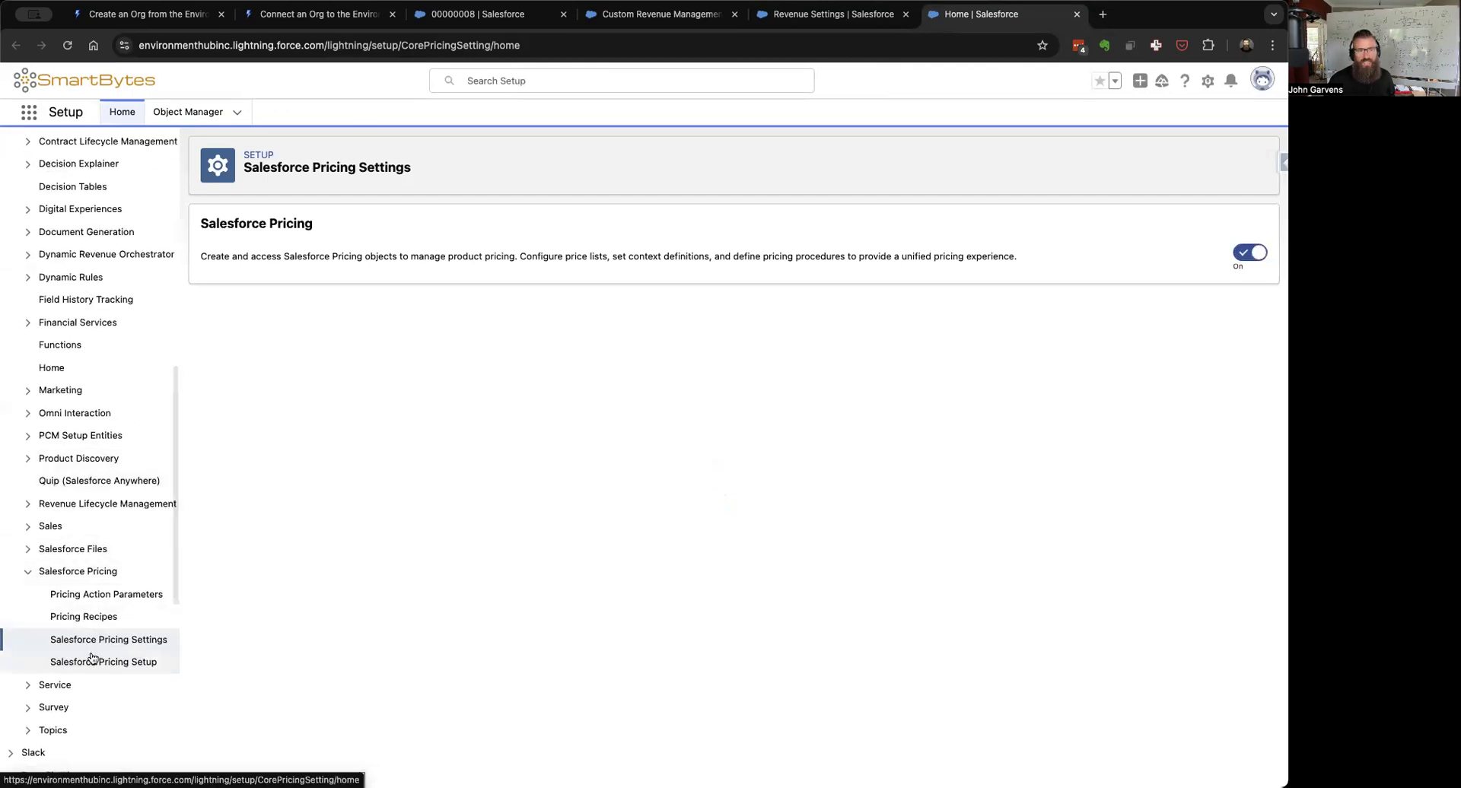
click(91, 661)
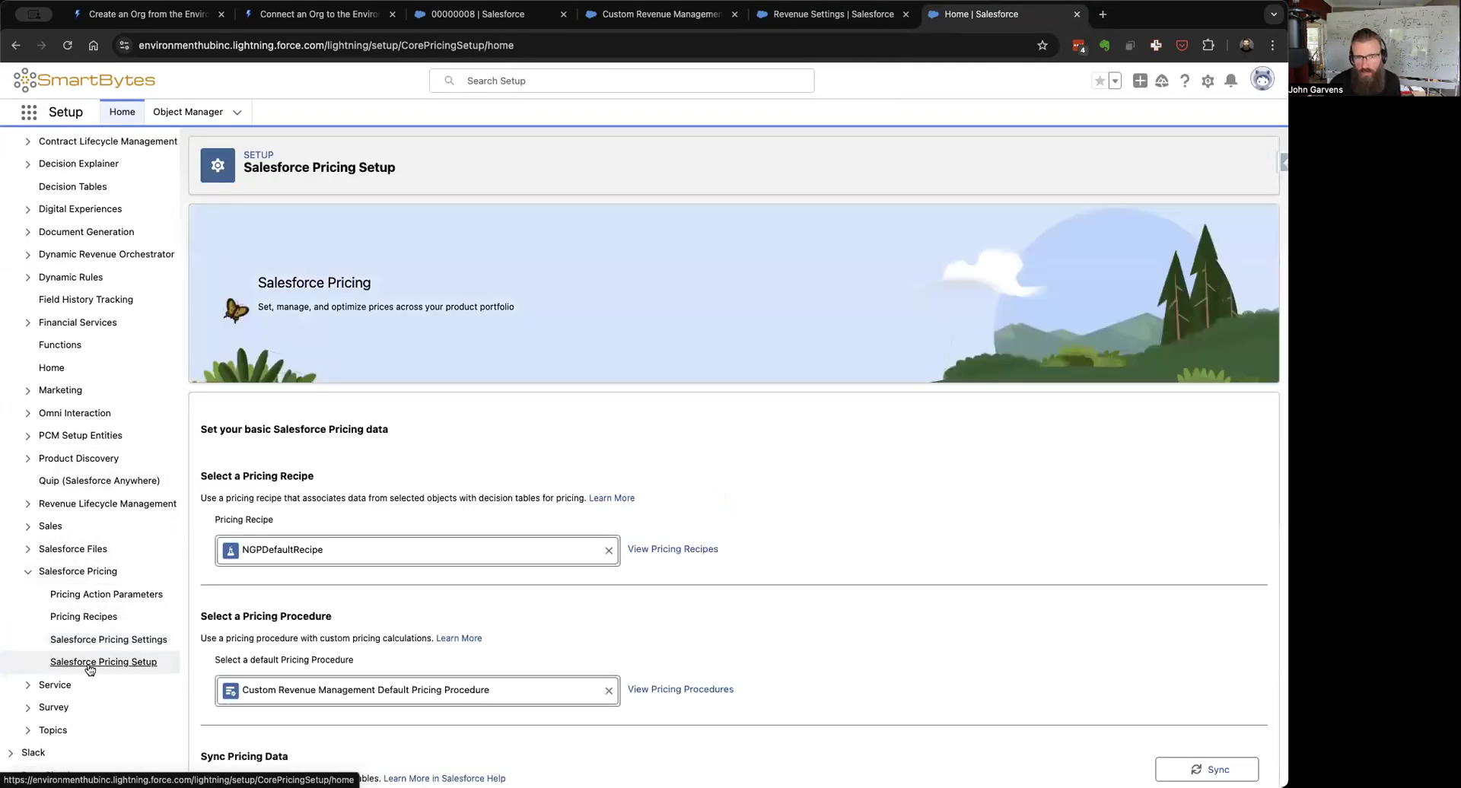
scroll(1039, 472, down, 5)
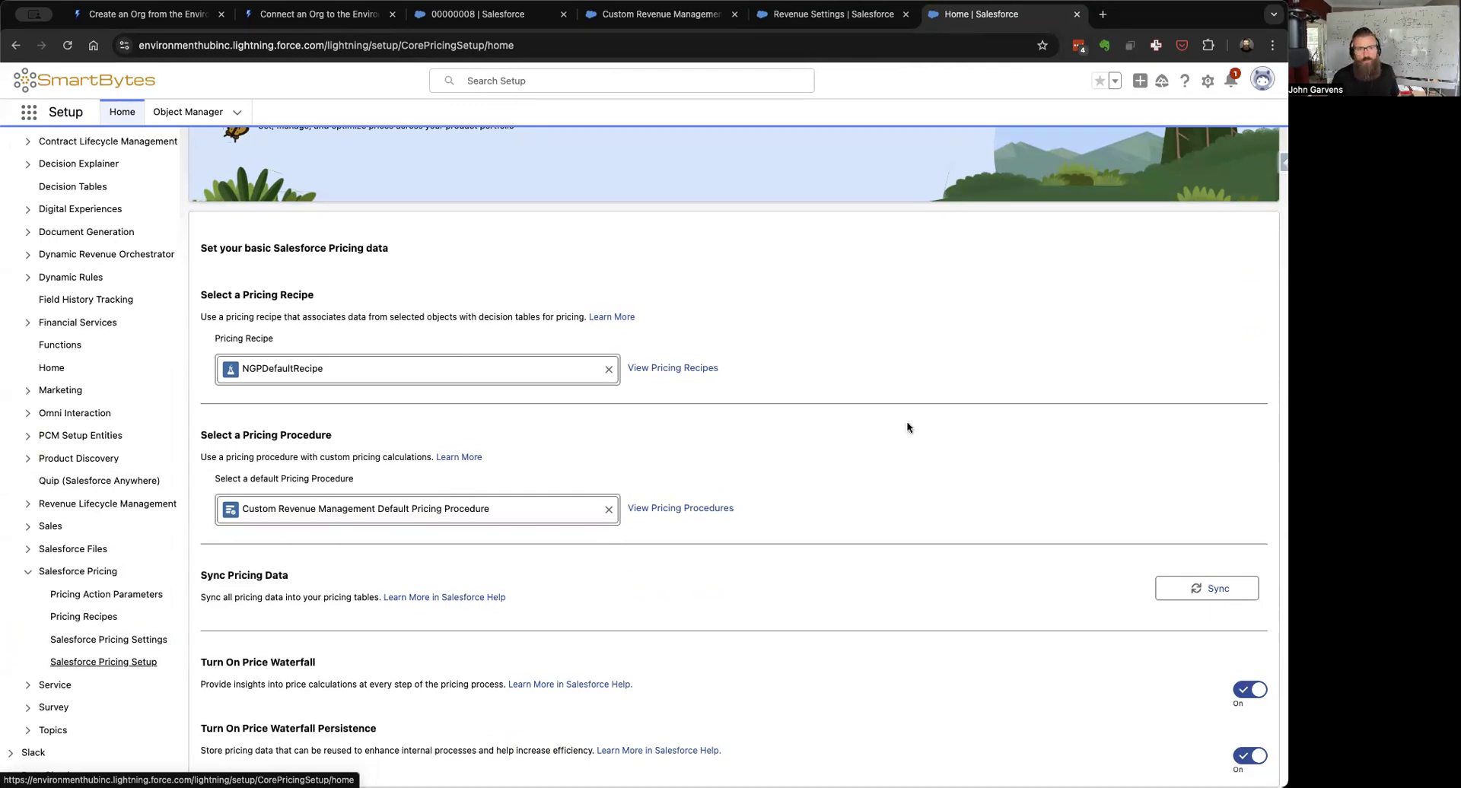
scroll(907, 423, up, 5)
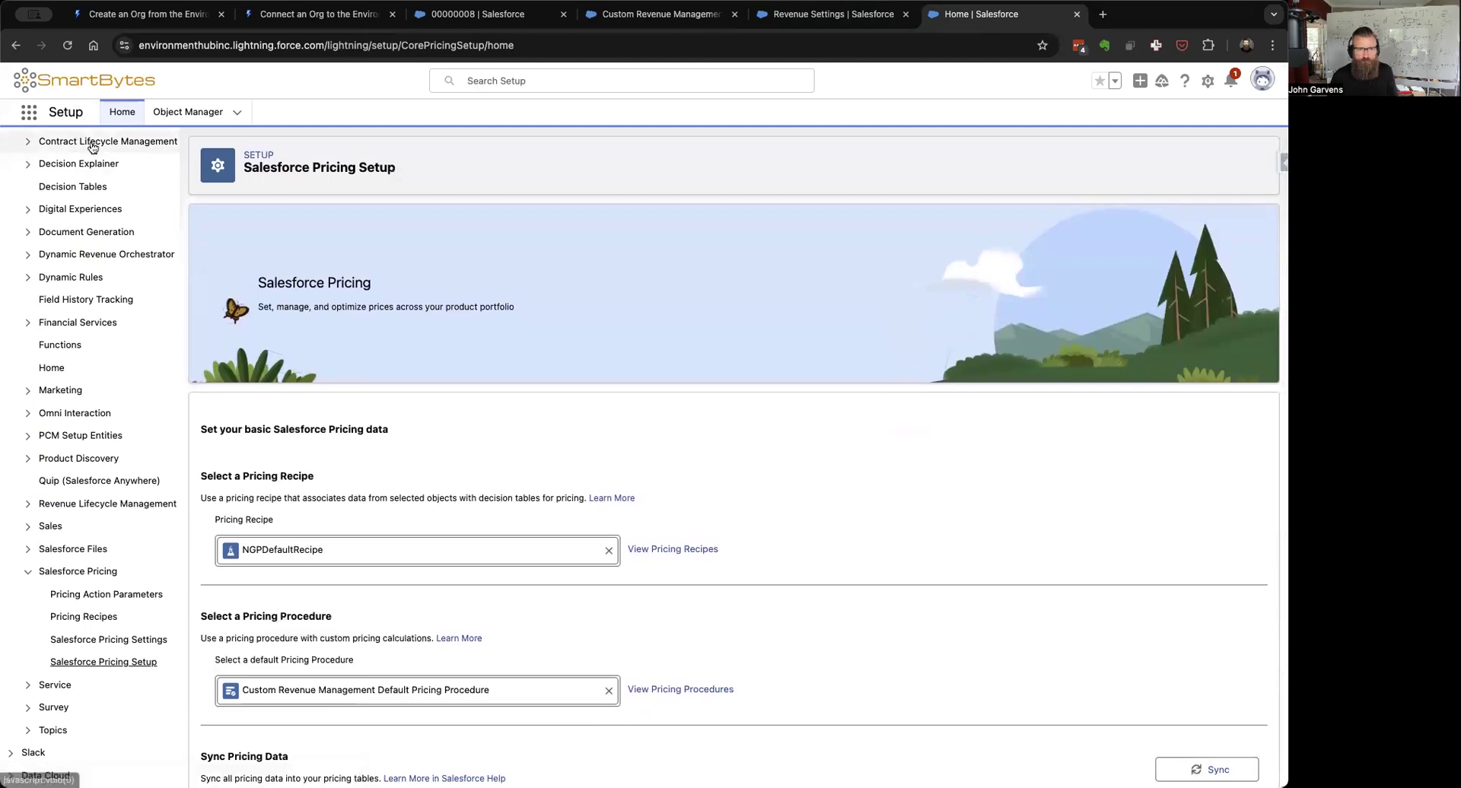
scroll(107, 193, up, 10)
click(79, 140)
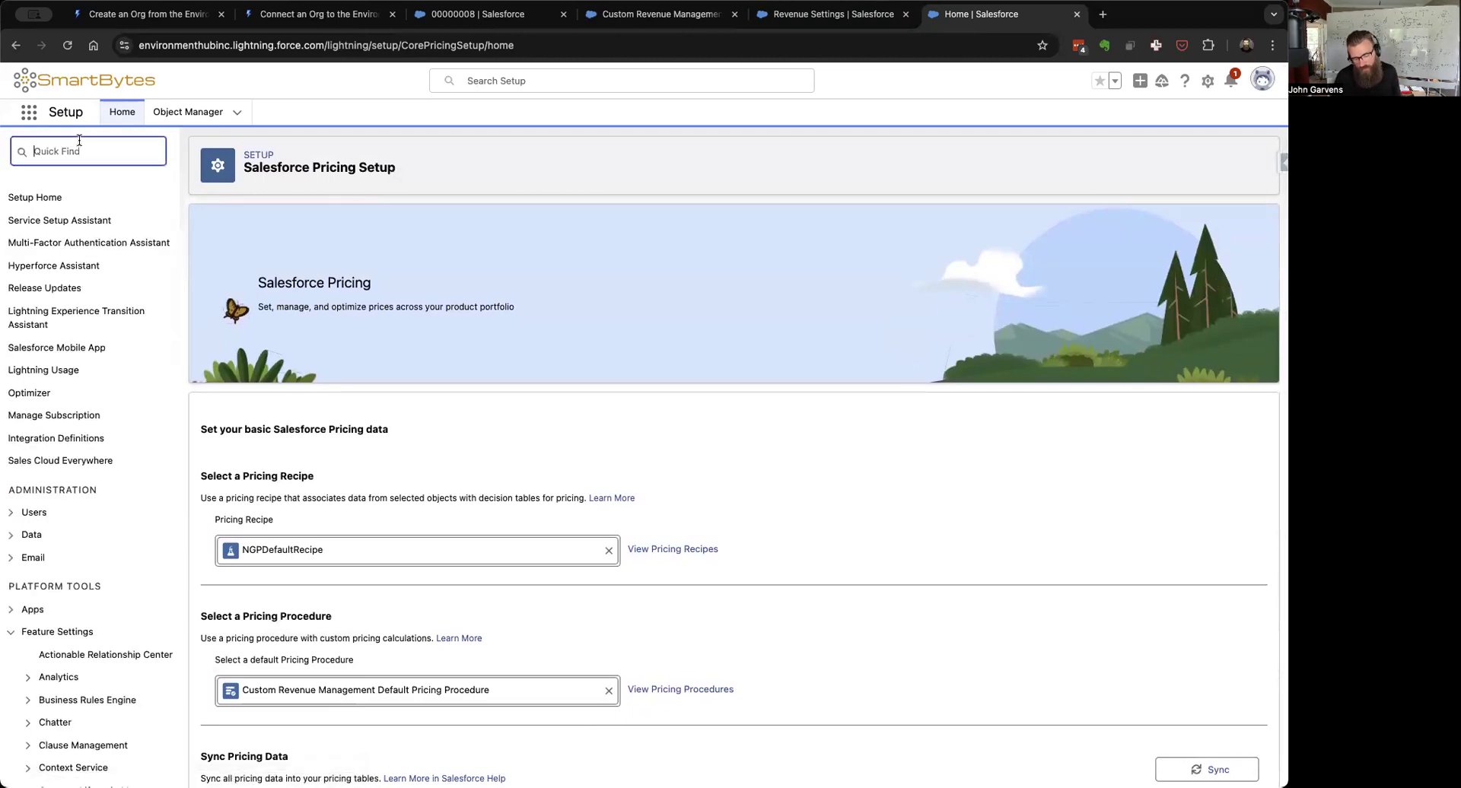
Step: Search Quick Find for 'disco' and open Product Discovery Settings to review them
text(di)
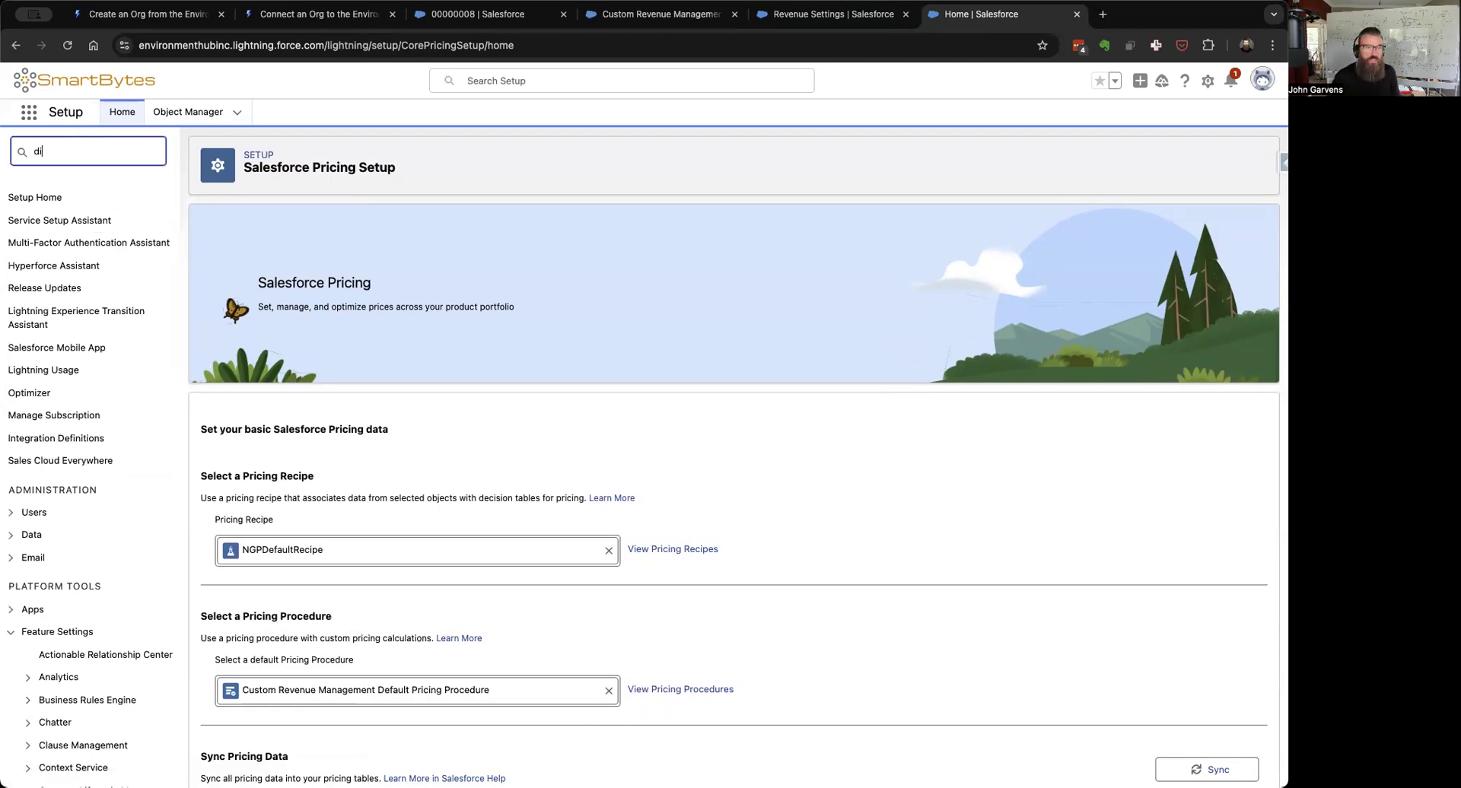
text(sco)
click(134, 245)
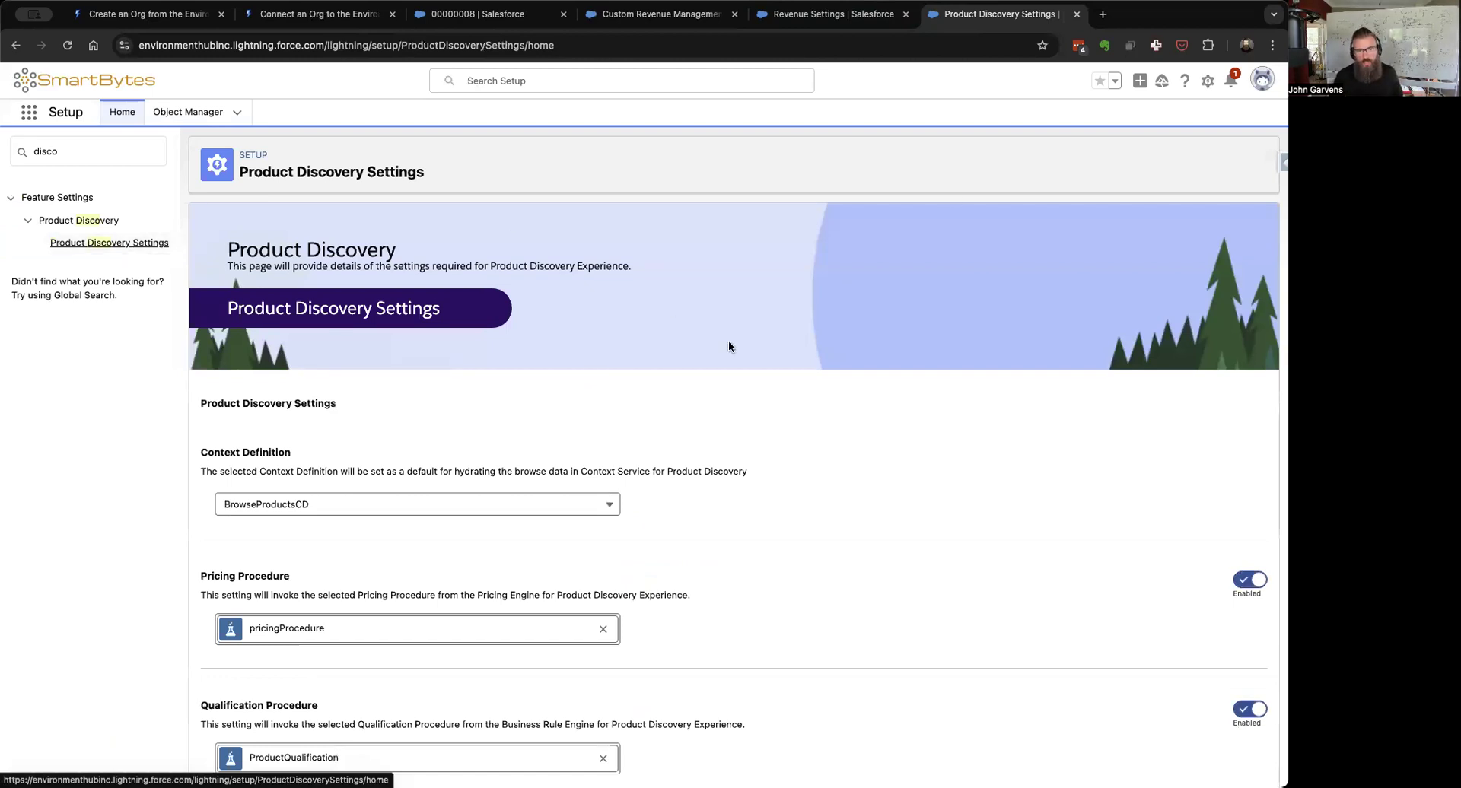
scroll(848, 445, down, 1)
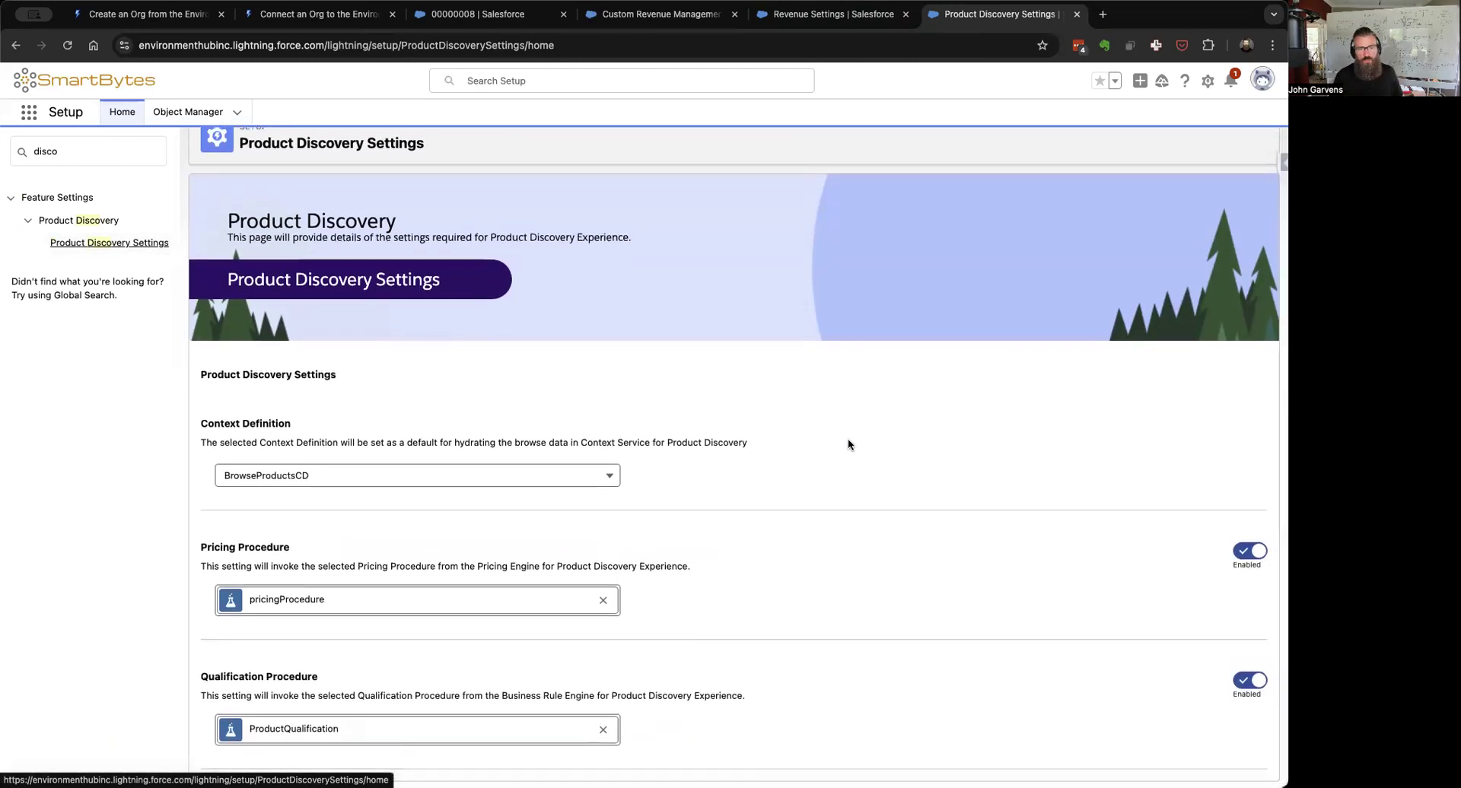